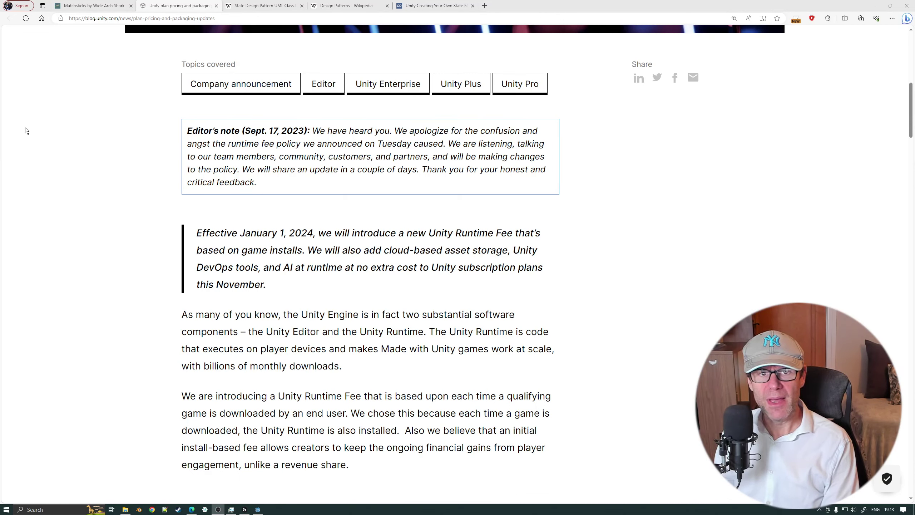
- Look over the State pattern UML and Unity pricing tabs, then show the Matchsticks itch.io page
left_click(25, 130)
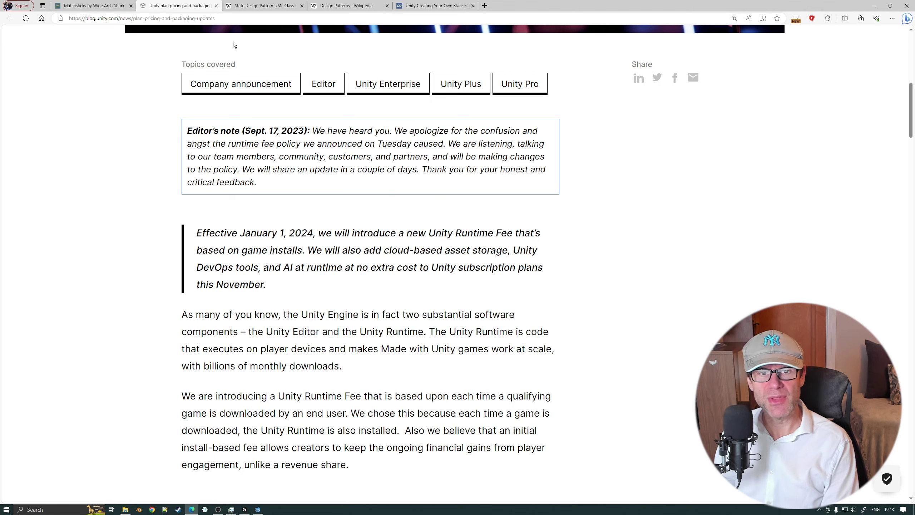
left_click(271, 8)
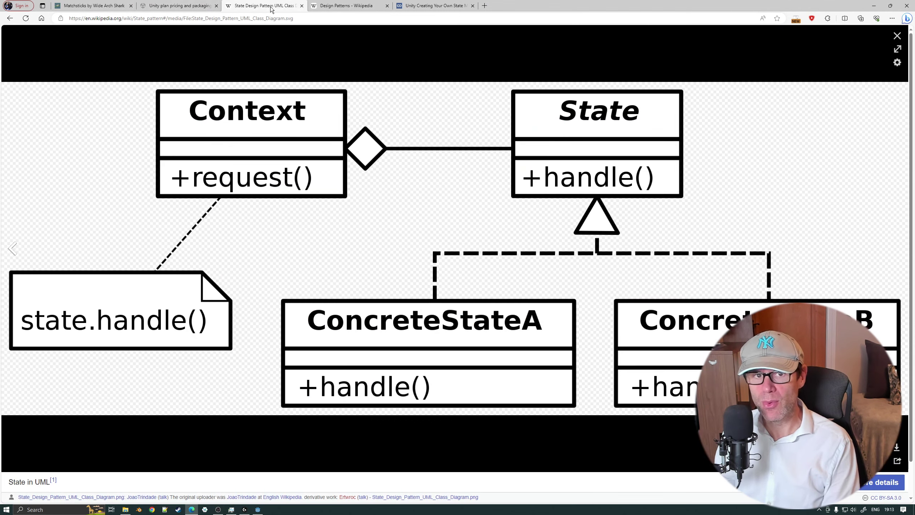
left_click(168, 7)
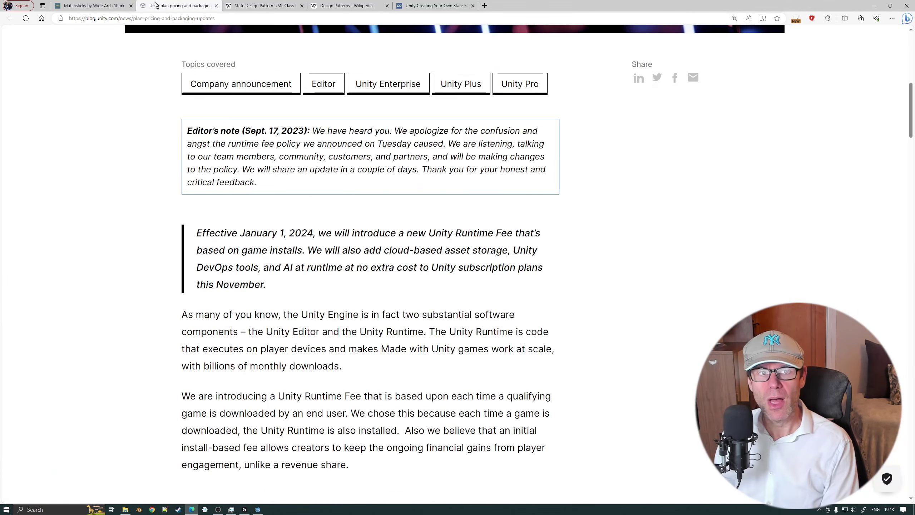
left_click(86, 5)
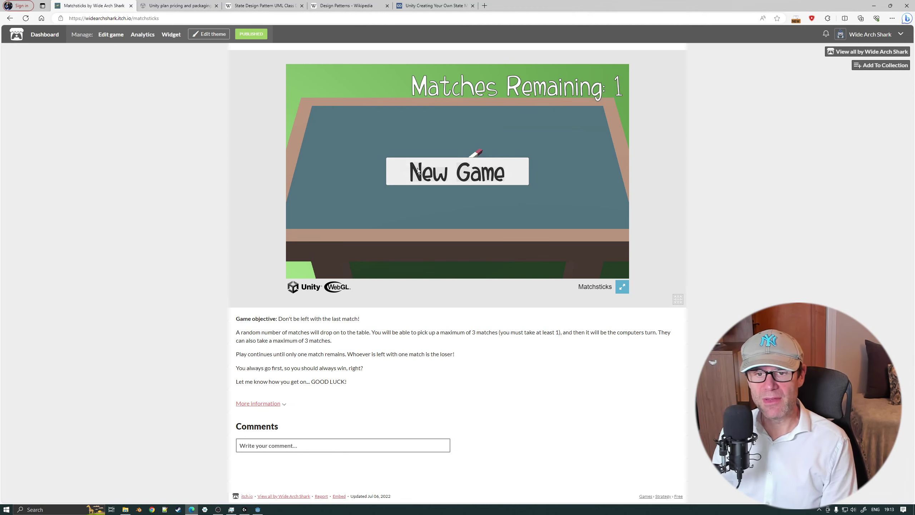
- Start a new Matchsticks game, highlight its objective, and take 3, 2, then 3 matches
left_click(438, 173)
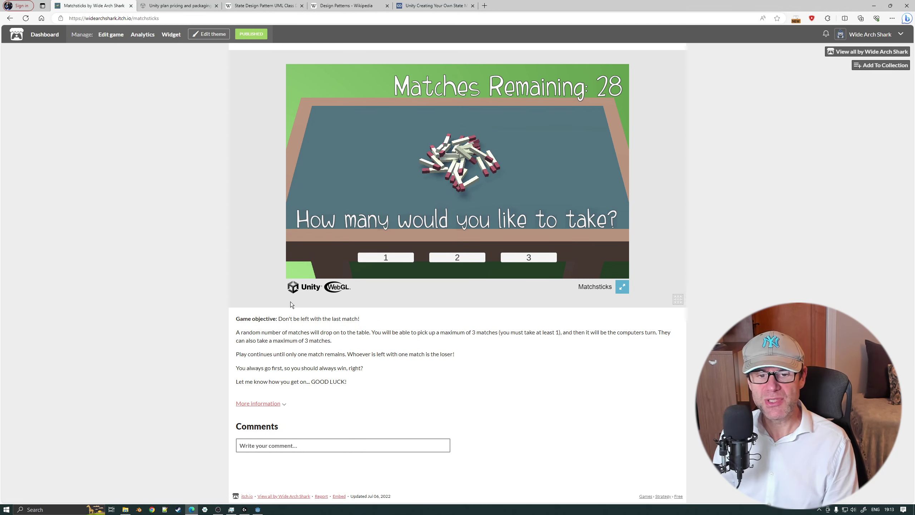
left_click_drag(237, 317, 363, 316)
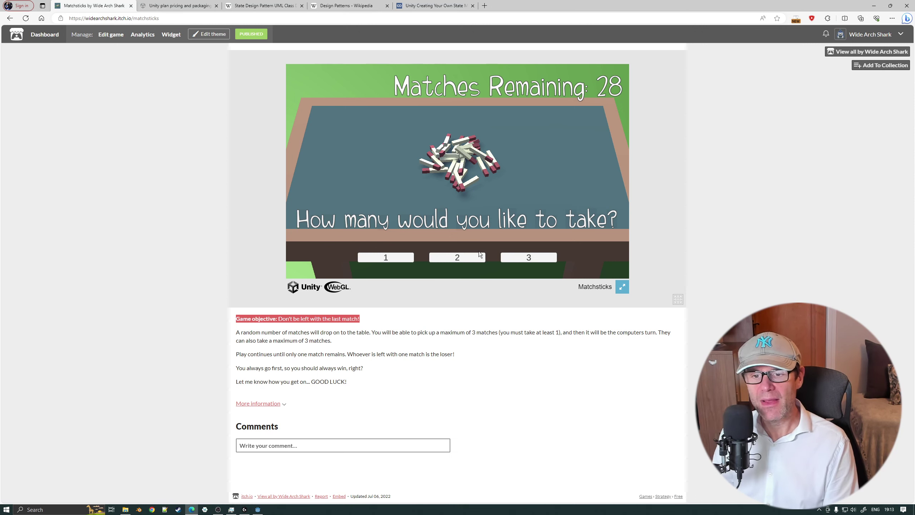
left_click(528, 256)
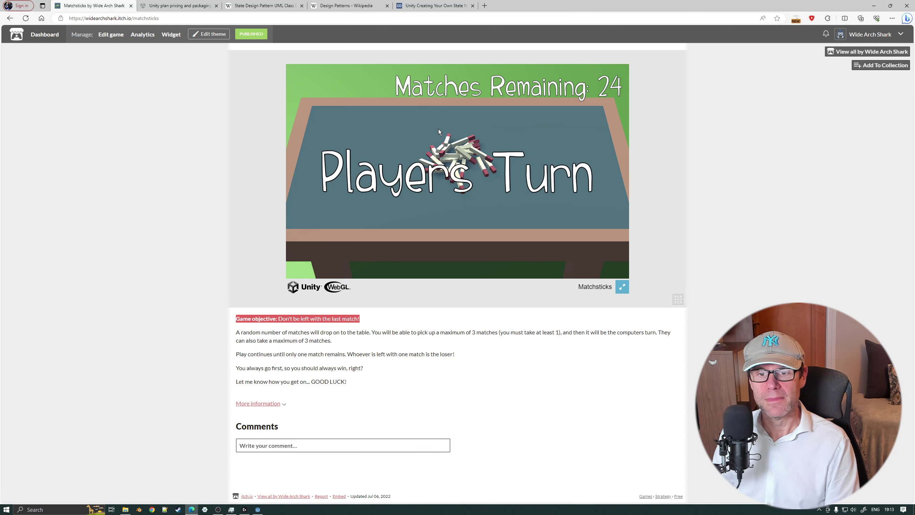
left_click(467, 258)
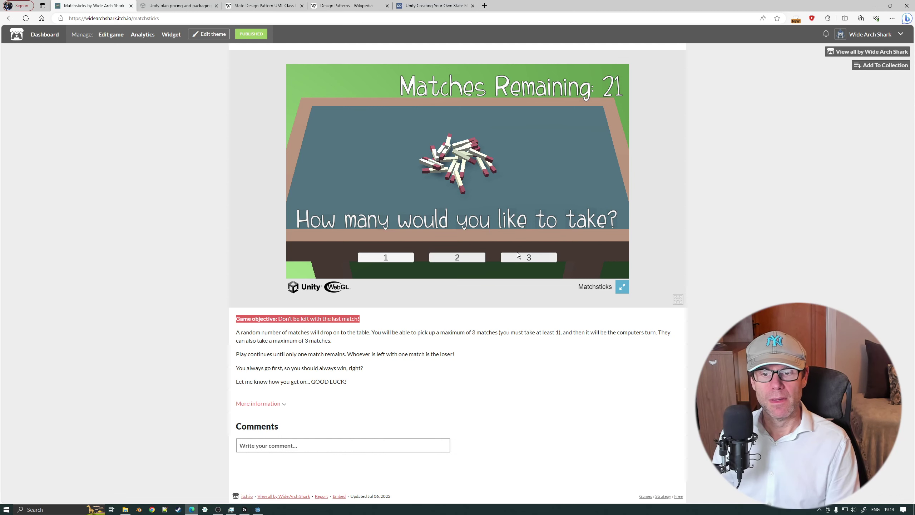
left_click(517, 256)
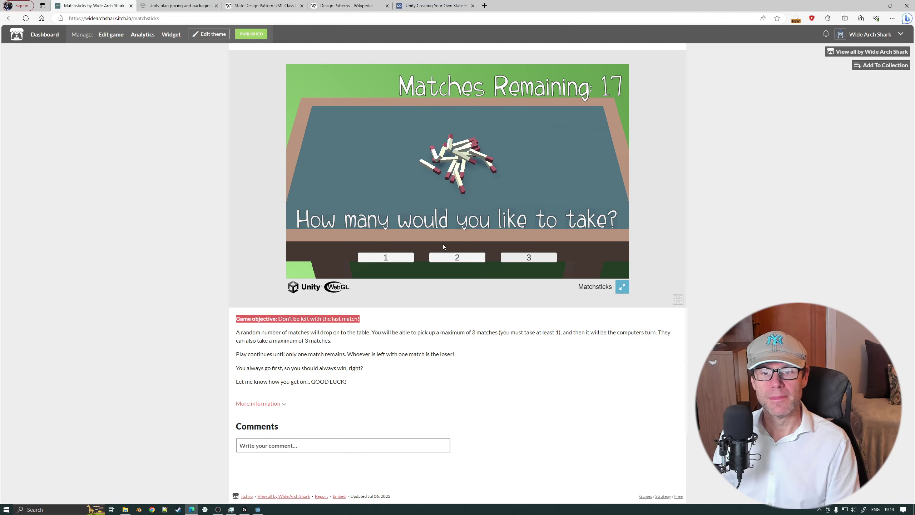
- Take 2, 1, then 3 matches on successive turns and switch the game to full screen
left_click(453, 256)
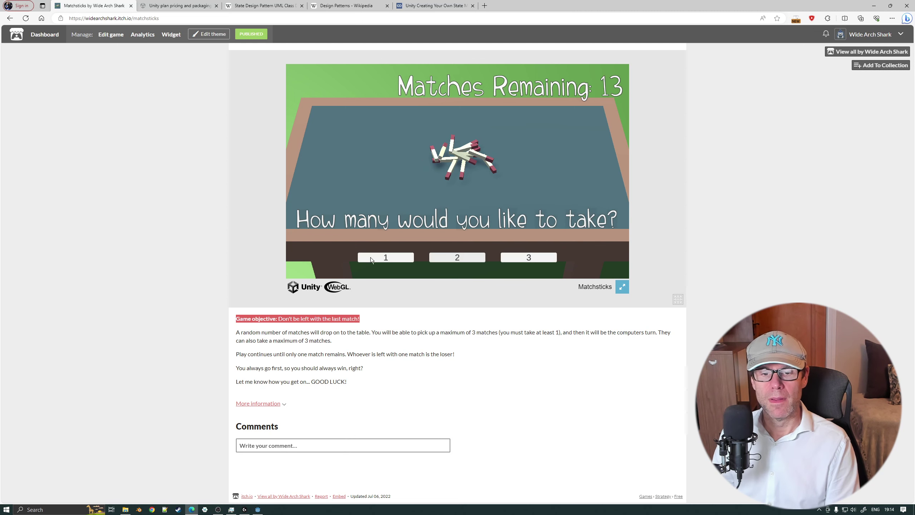
left_click(374, 254)
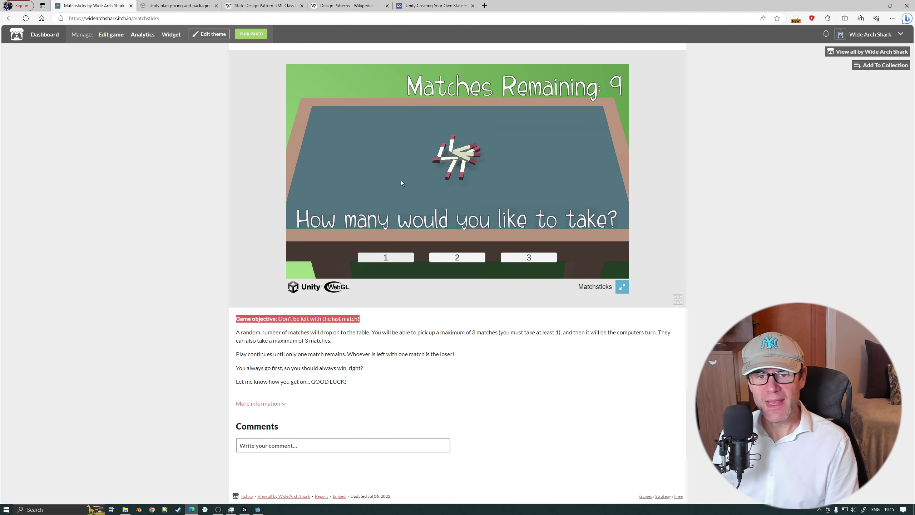
left_click(534, 258)
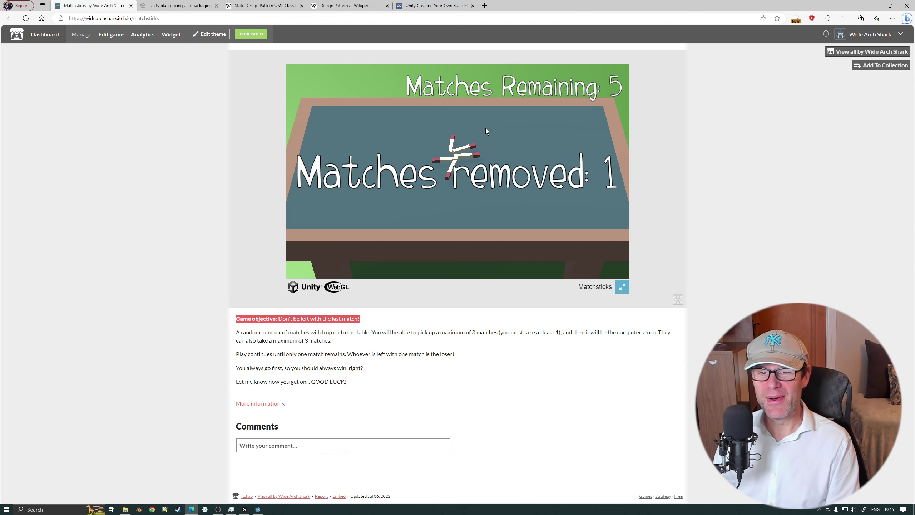
left_click(626, 287)
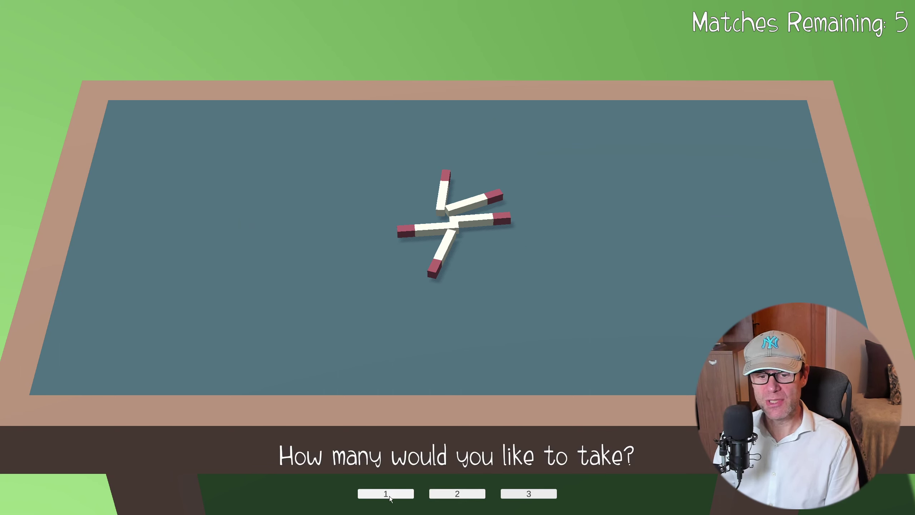
- Take 1 match to end the game, then leave full screen with Esc
left_click(374, 495)
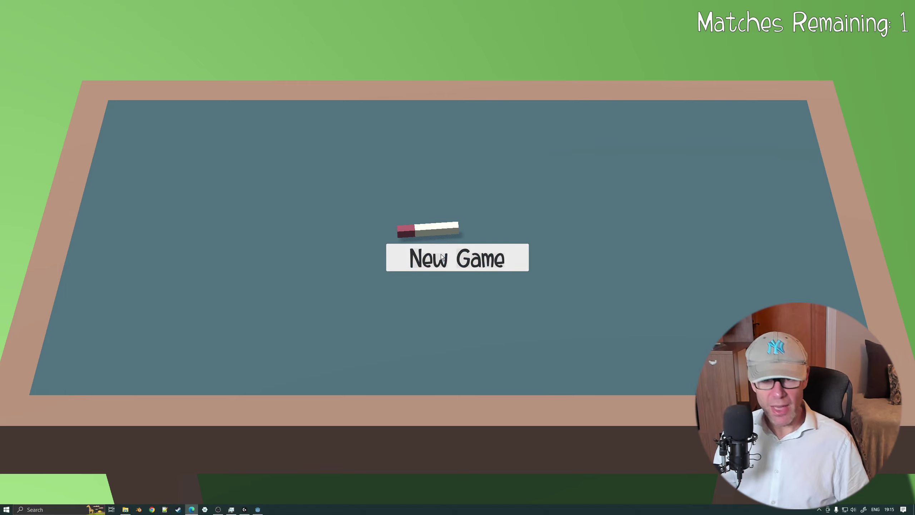
key("Escape")
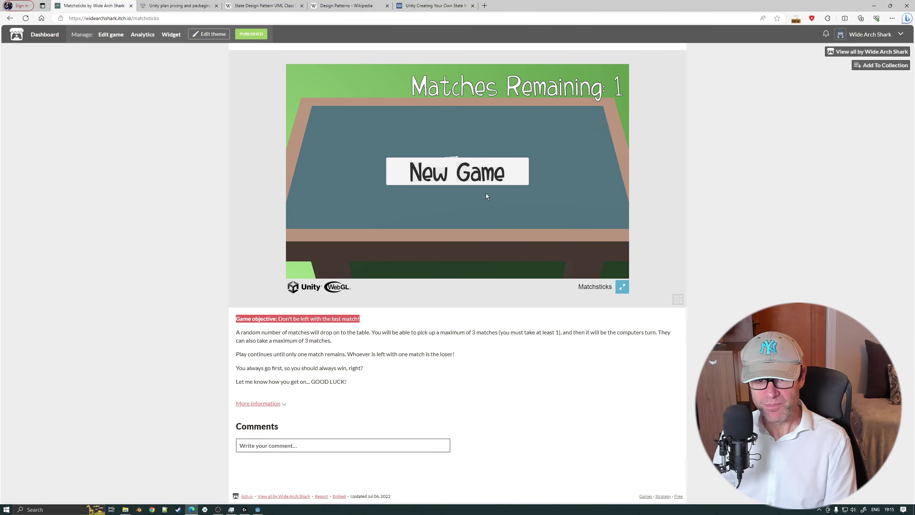
- Start a fresh 26-match game, then bring up the Godot Project Manager
left_click(483, 180)
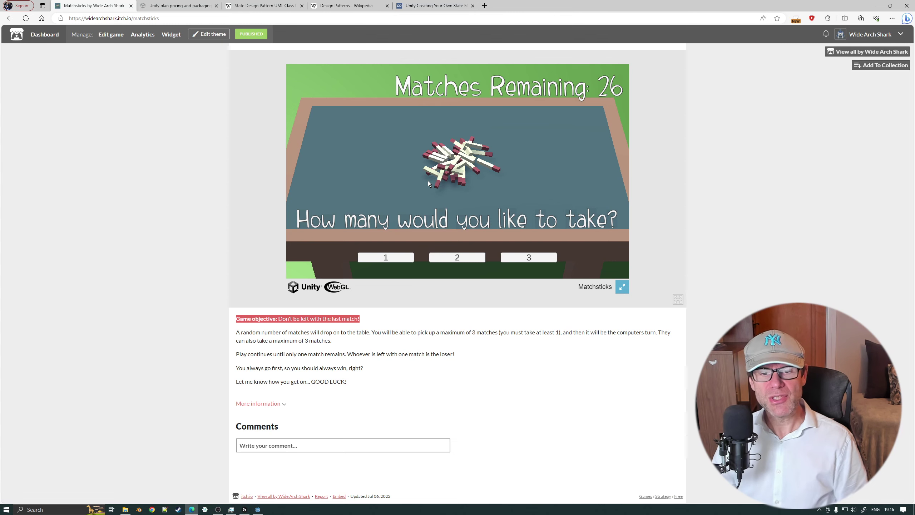
left_click(258, 509)
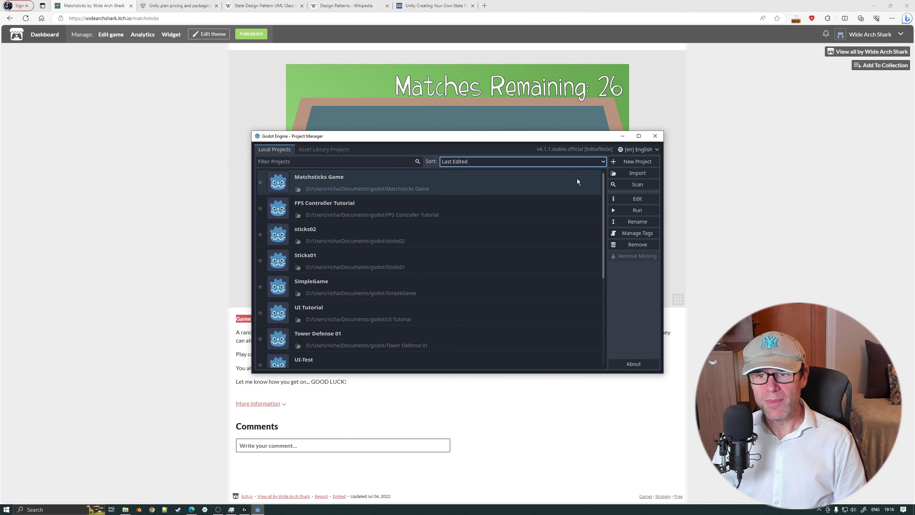
- Create the 'Matchstick Tutorial' project in its own folder under /godot and open it for editing
left_click(627, 163)
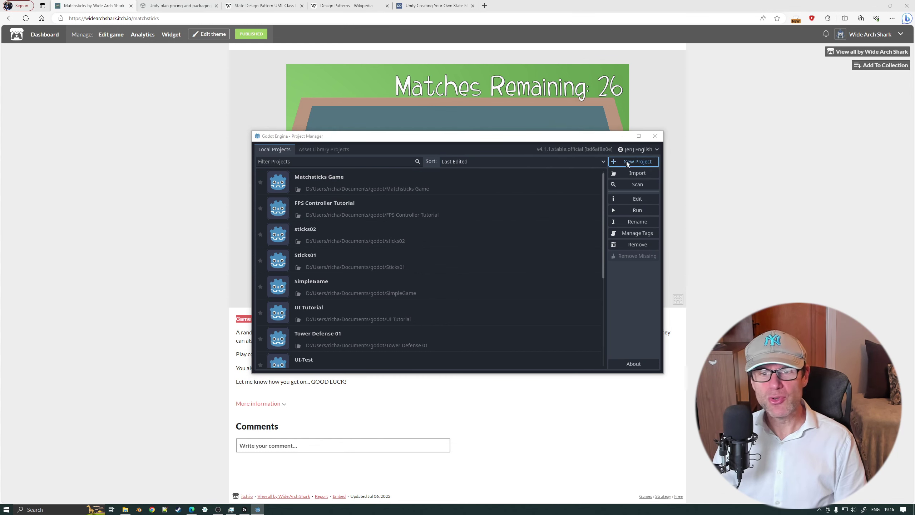
type("M")
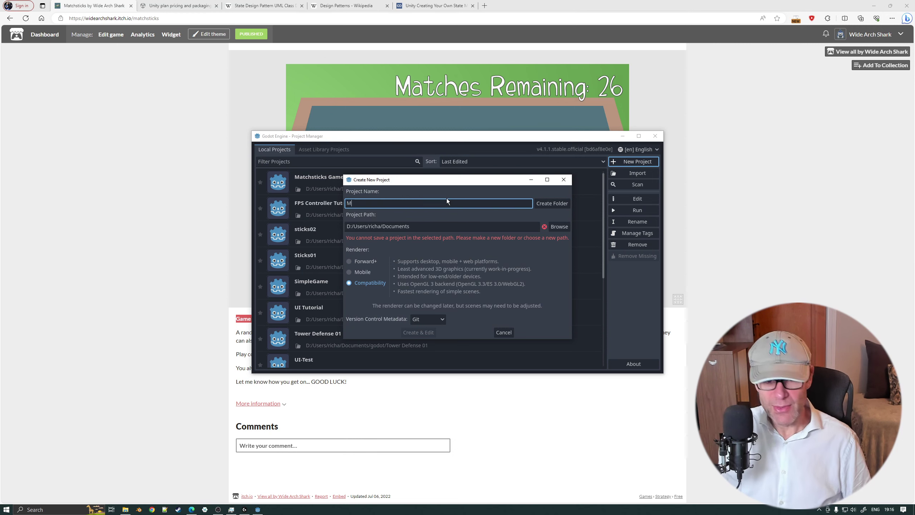
type("atchstic")
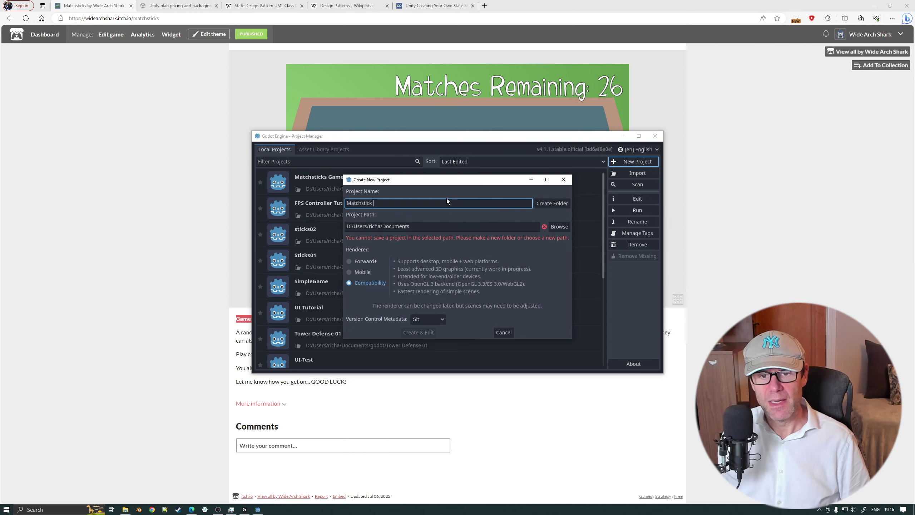
type("k ")
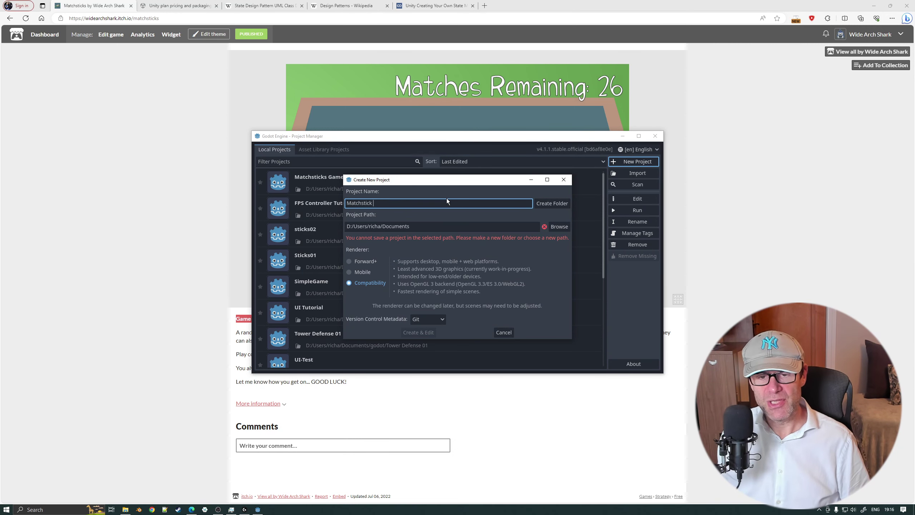
type("Tutor")
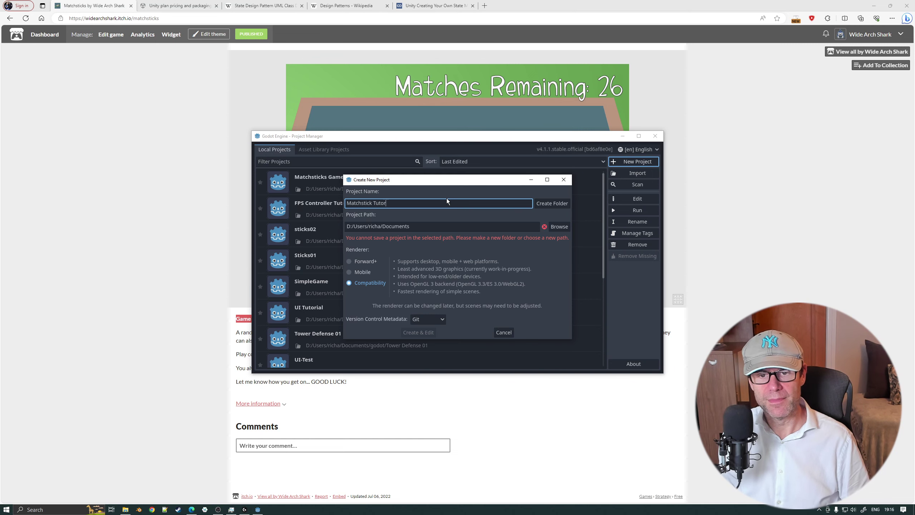
type("ial")
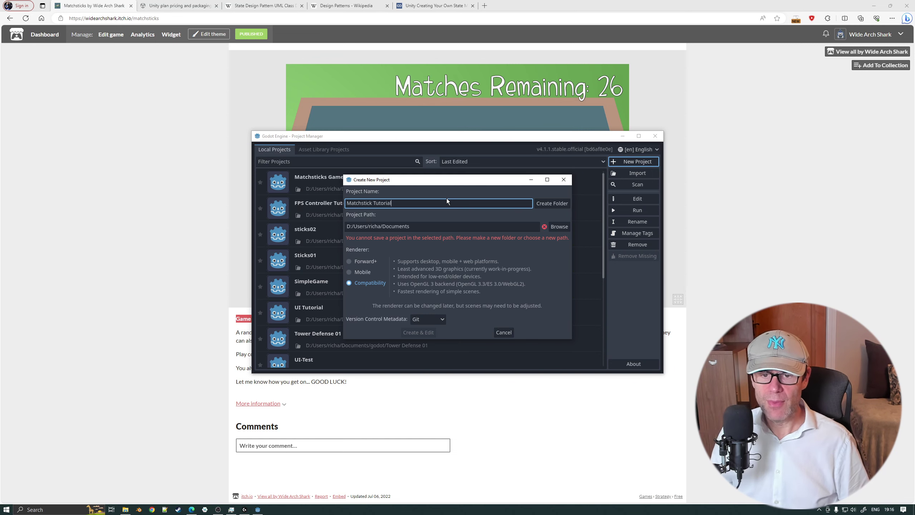
left_click(434, 227)
type("/")
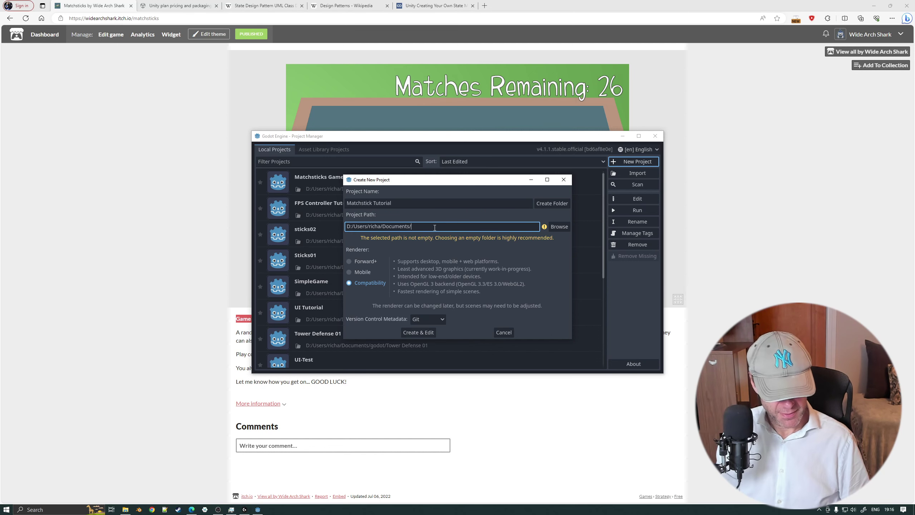
type("godot")
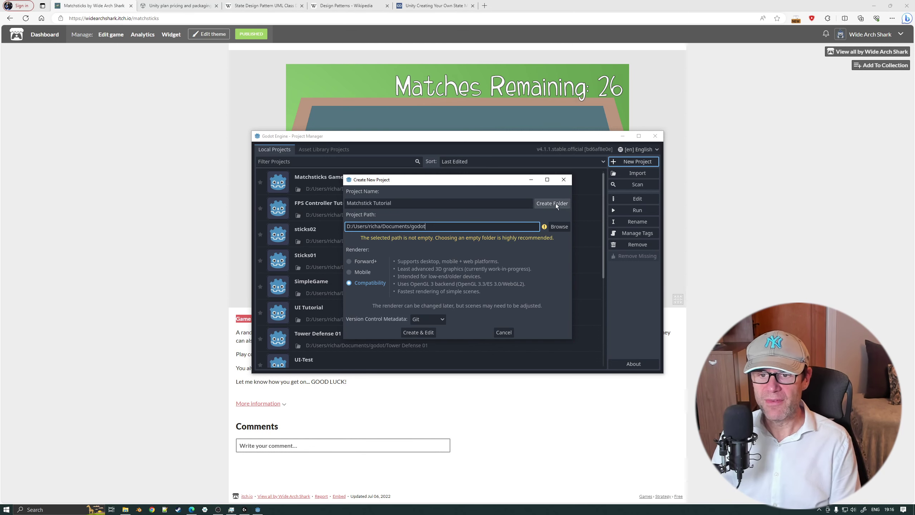
left_click(556, 204)
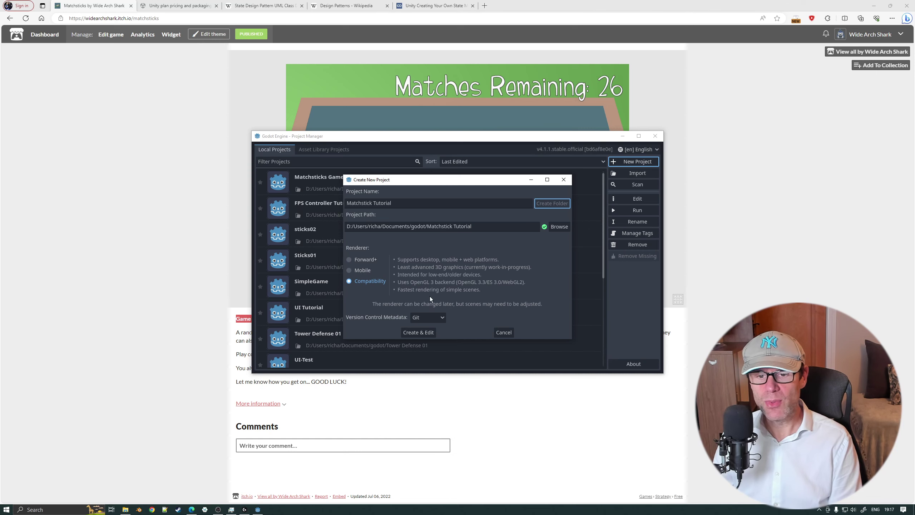
left_click(426, 332)
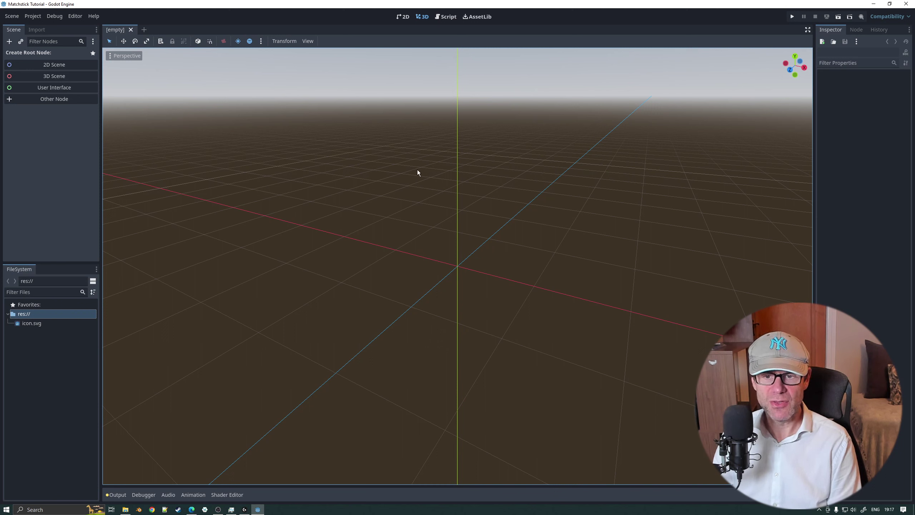
- Create a 3D scene and change its Node3D root into a RigidBody3D
left_click(55, 76)
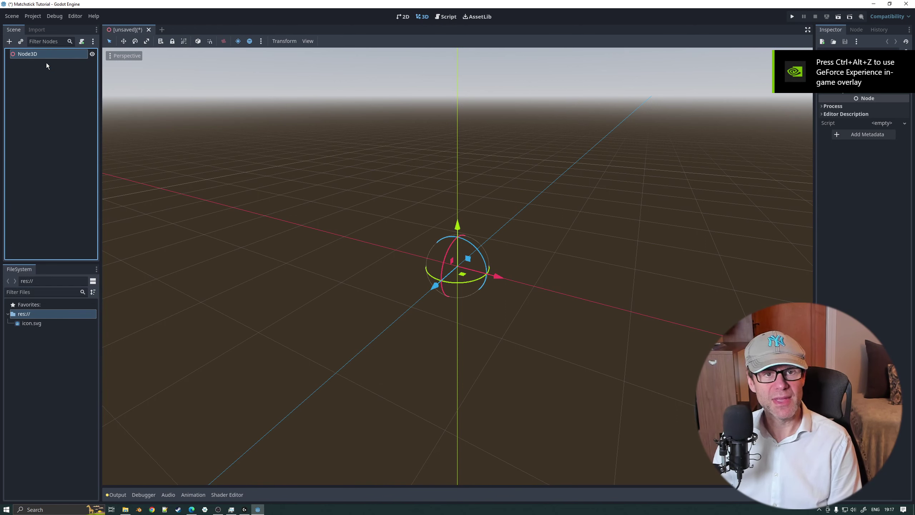
right_click(23, 54)
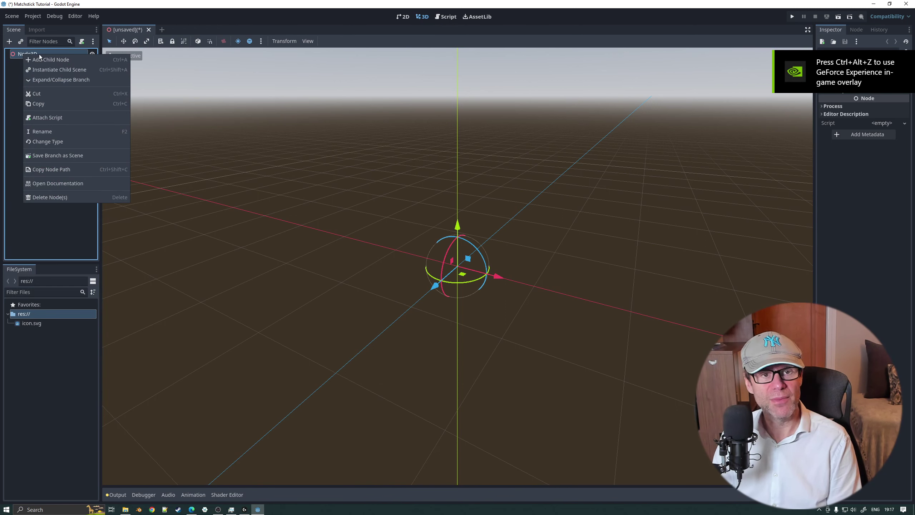
left_click(64, 140)
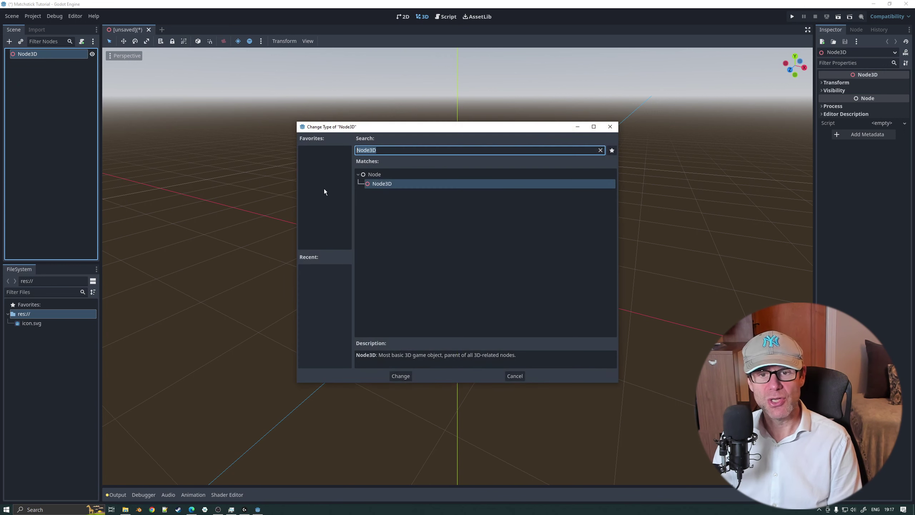
type("rigidbody3")
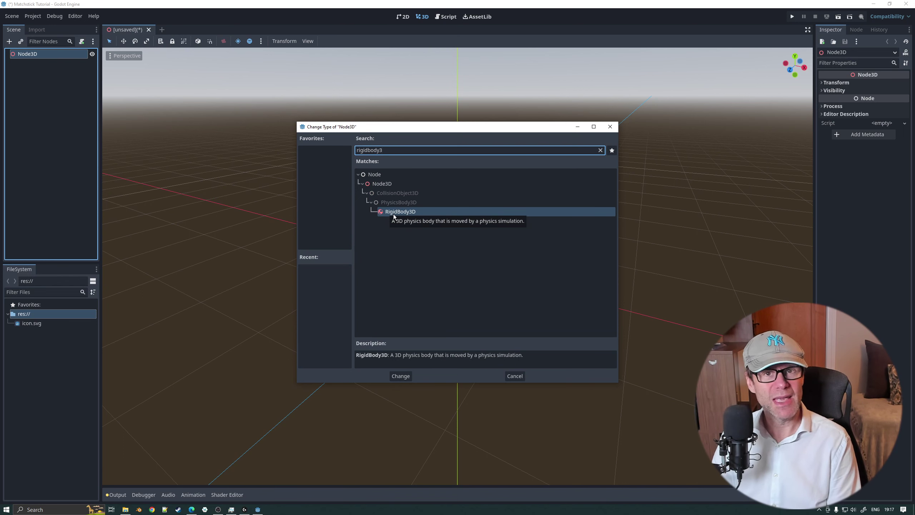
left_click(396, 376)
- Rename the root node to 'matchstick' and save the scene as a new file
left_click(21, 55)
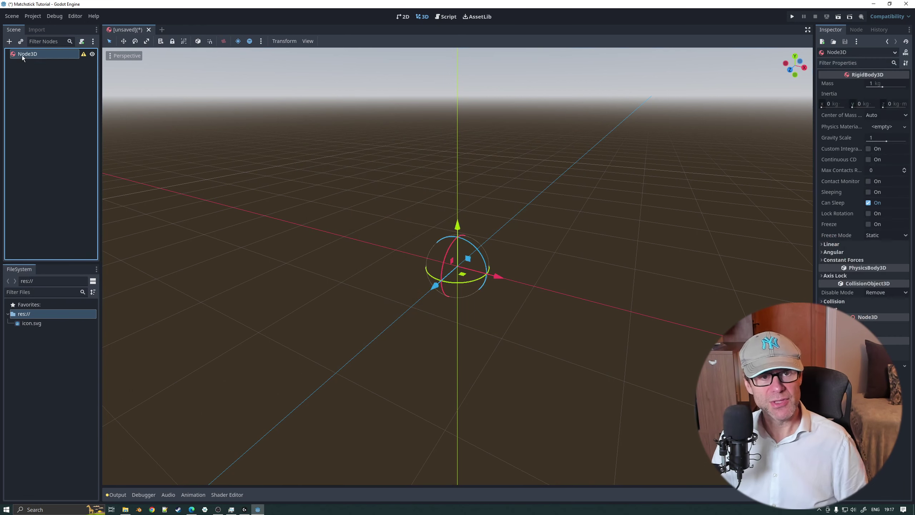
left_click(20, 58)
type("ma")
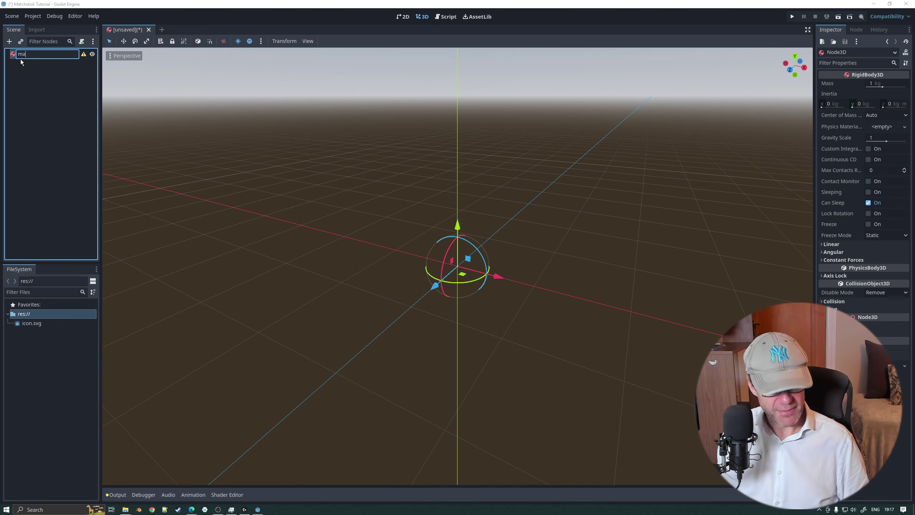
type("tchstick")
key("Return")
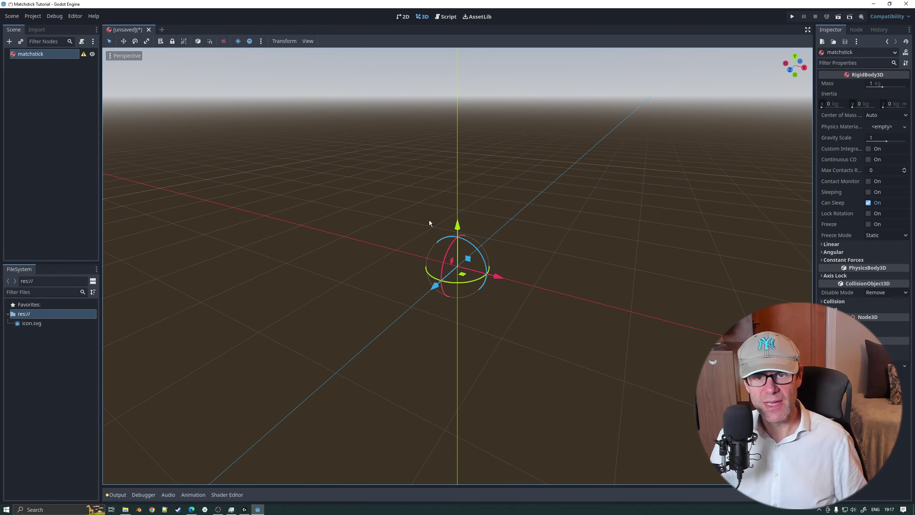
key("ctrl+s")
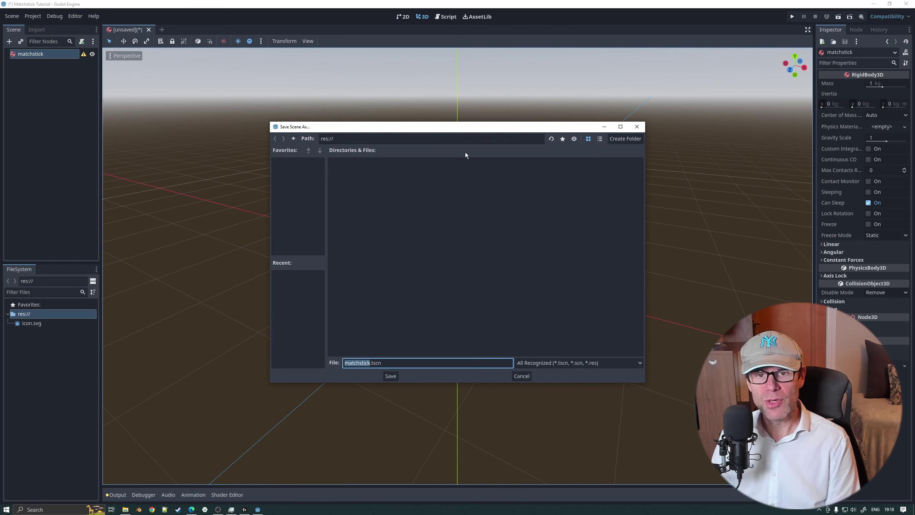
- Save the scene as matchstick.tscn in a new 'assets' folder
left_click(622, 139)
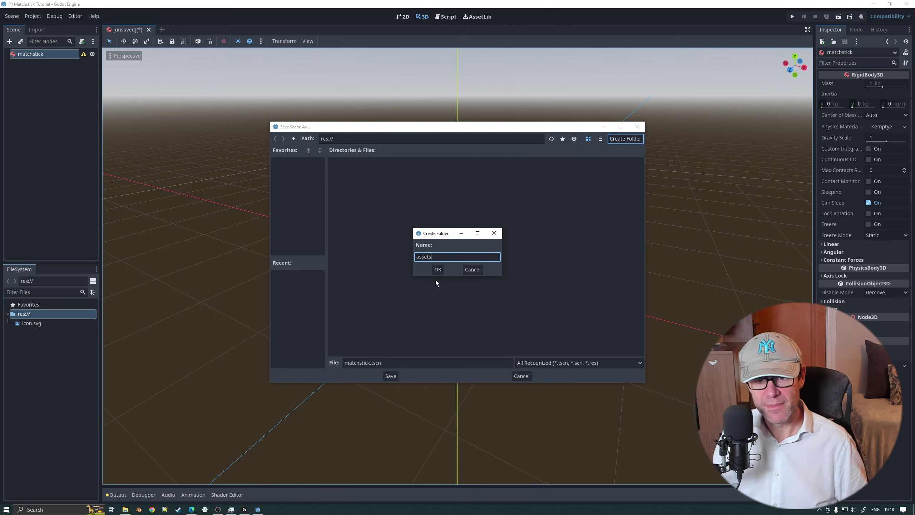
key("Return")
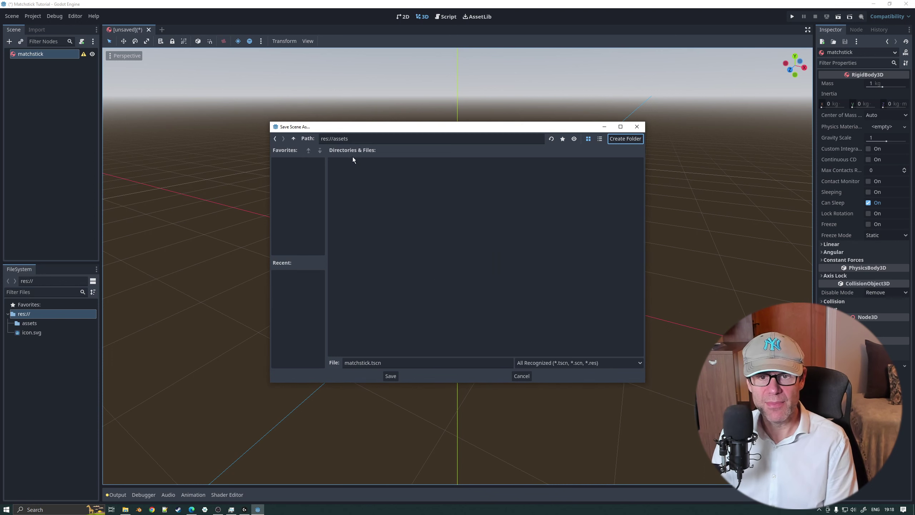
left_click(390, 376)
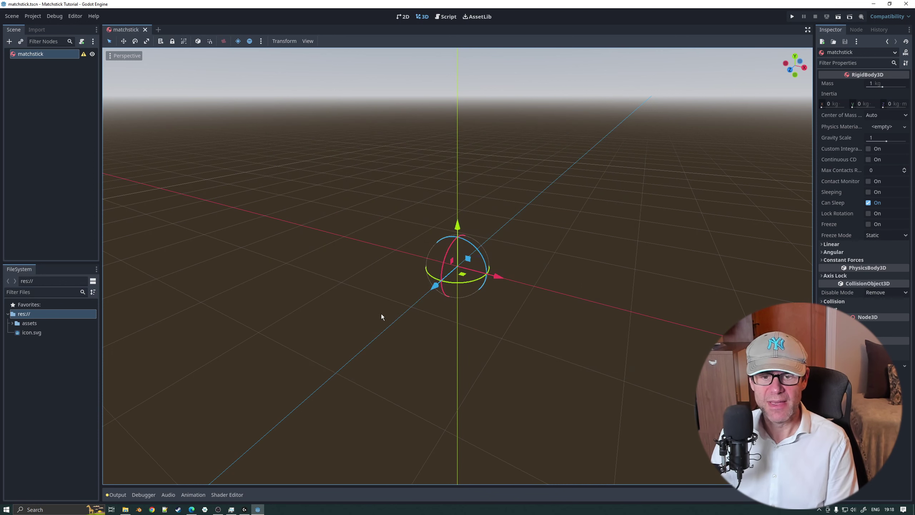
- Capitalise the root node's name to 'Matchstick'
double_click(36, 55)
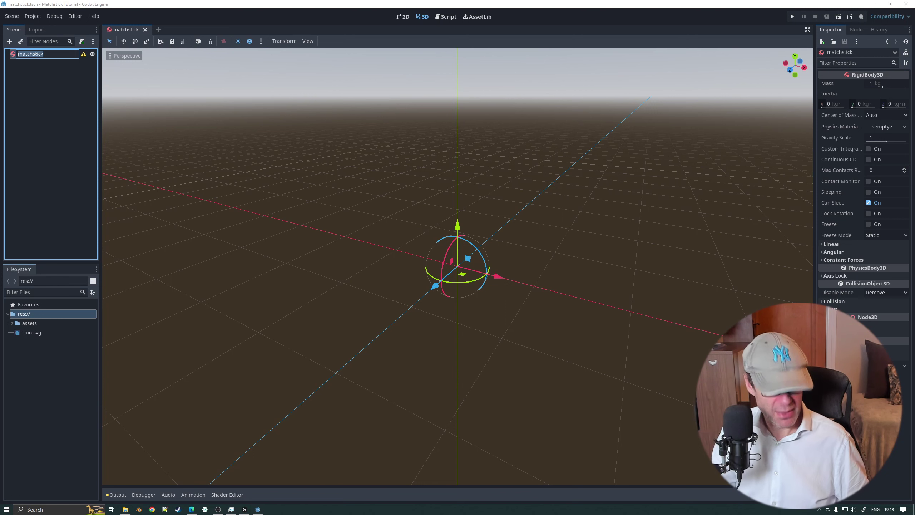
left_click(36, 54)
key("Home")
key("Delete")
type("M")
key("Return")
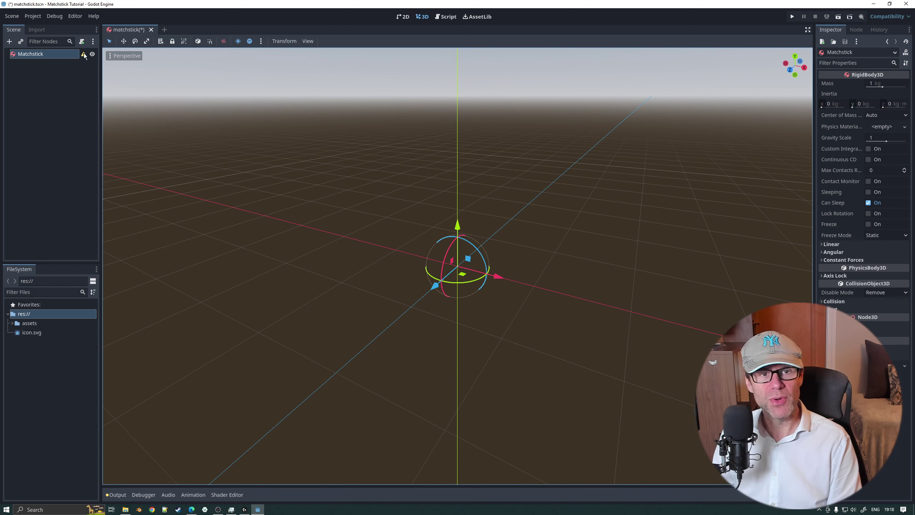
mouse_move(84, 54)
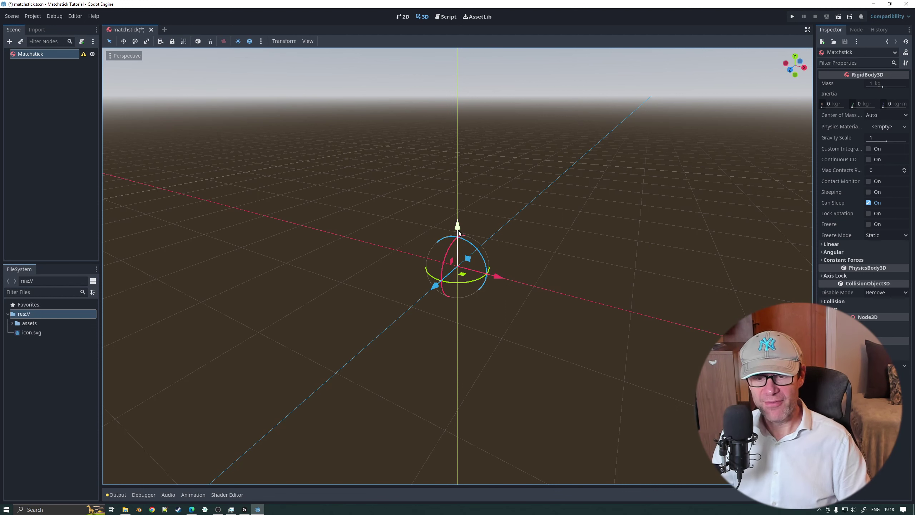
- Add a CSGBox3D child under Matchstick and name it 'wood'
right_click(33, 55)
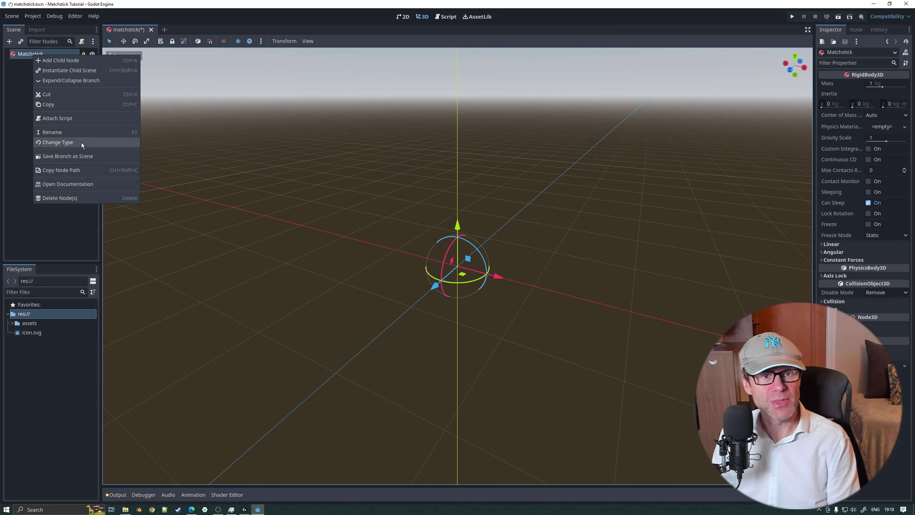
left_click(65, 60)
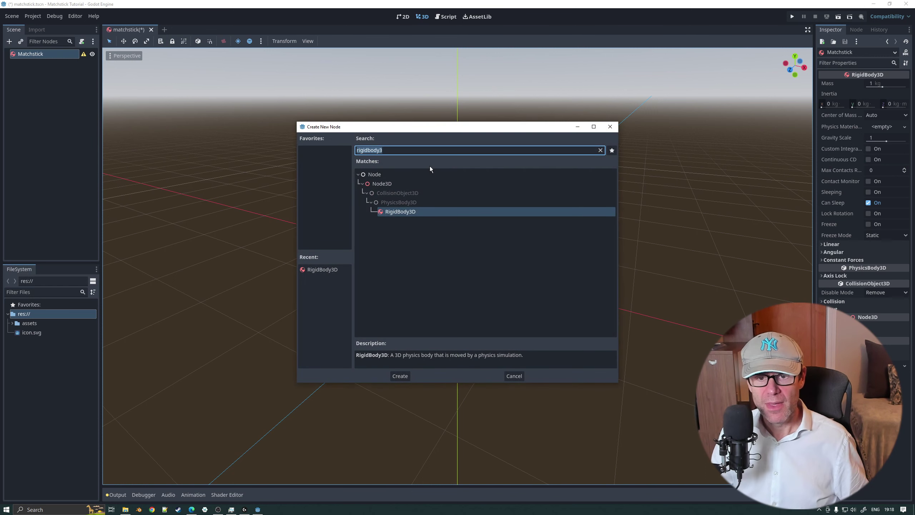
type("csg")
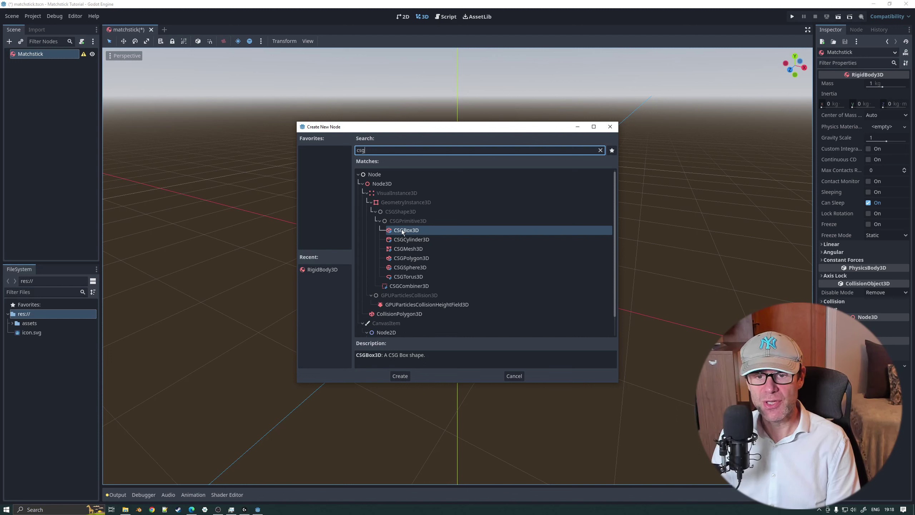
left_click(399, 375)
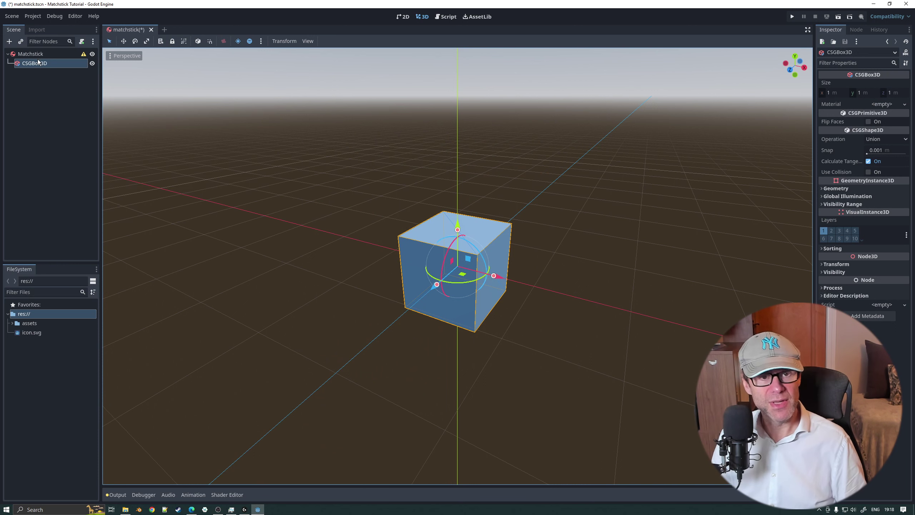
double_click(38, 63)
type("wood")
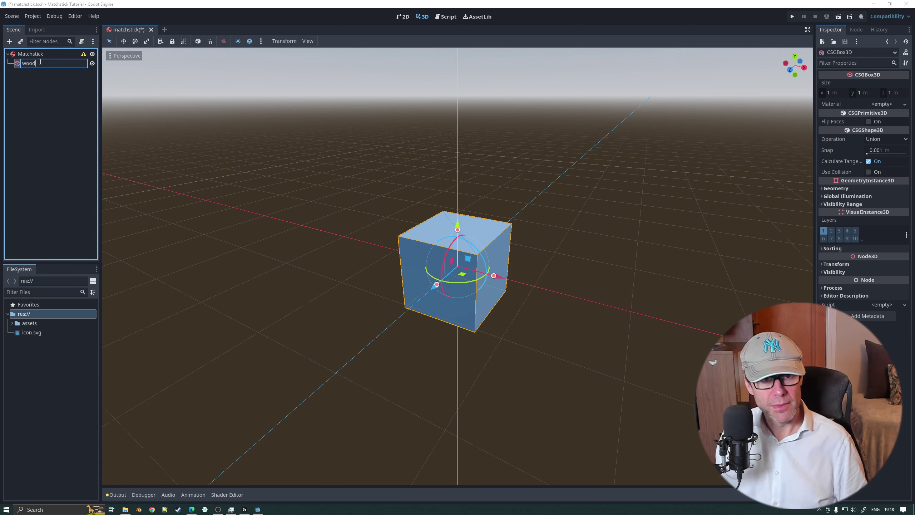
key("Return")
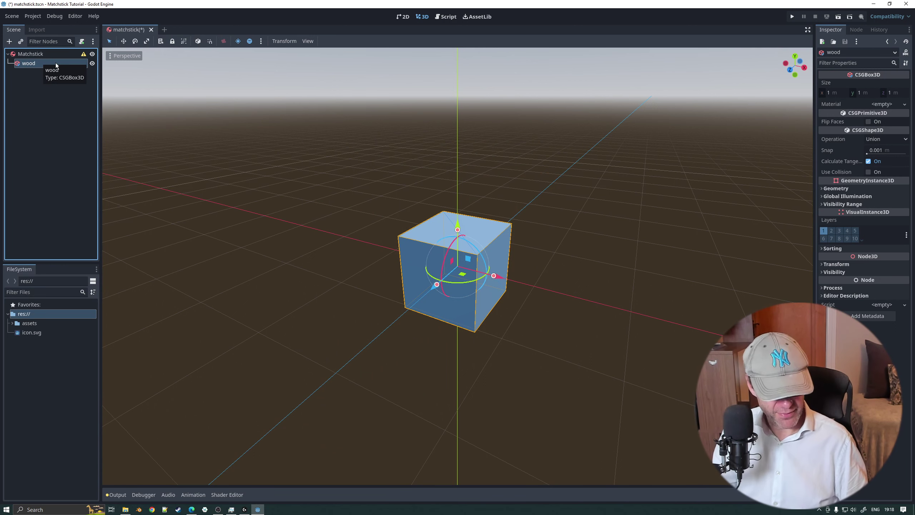
- Rename the box node to 'Wood'
double_click(56, 63)
type("Wood")
key("Return")
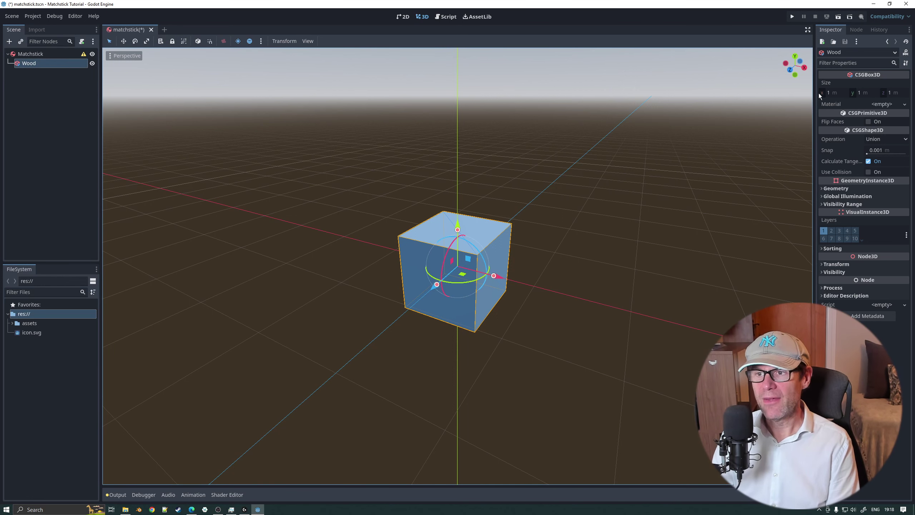
- Set the Wood box size to 0.1 × 1 × 0.1 m and orbit around to check the stick
left_click_drag(815, 94, 757, 94)
left_click(772, 92)
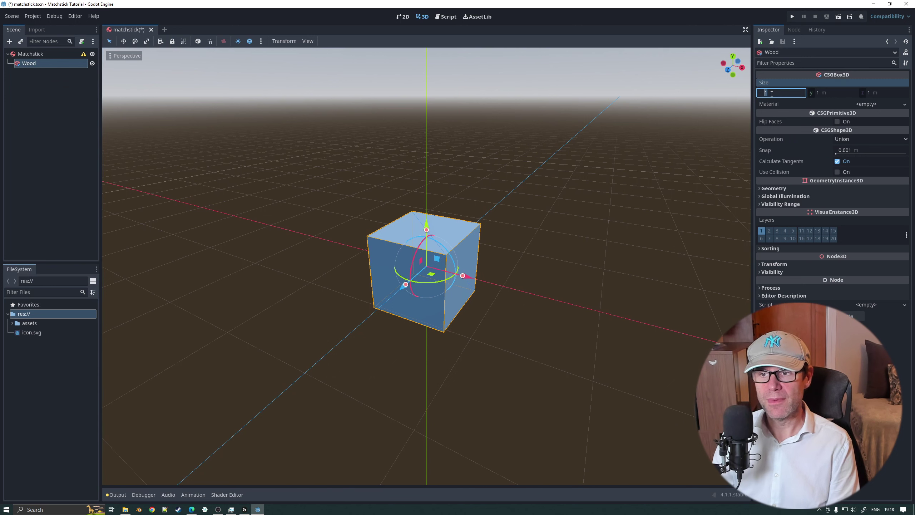
type("0.1")
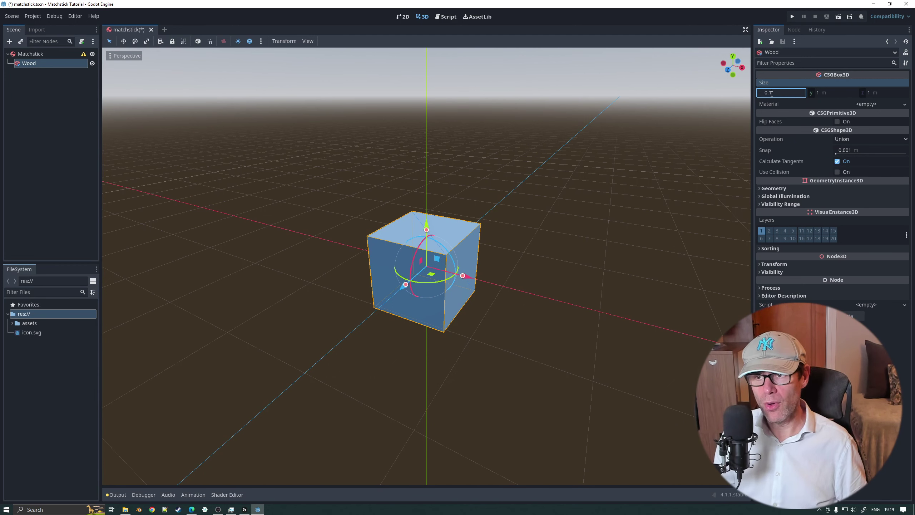
key("Tab")
key("Tab")
type("0.1")
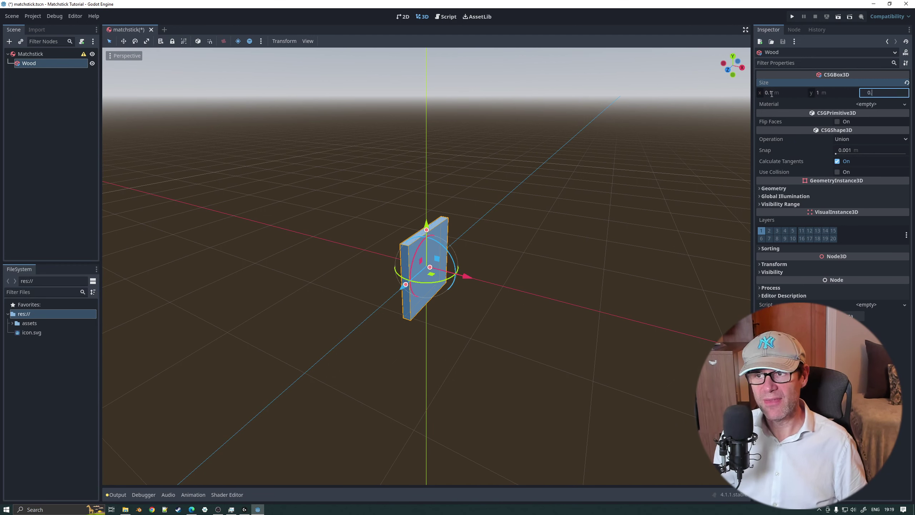
key("Return")
middle_click_drag(553, 140, 593, 136)
scroll(412, 160, "up", 3)
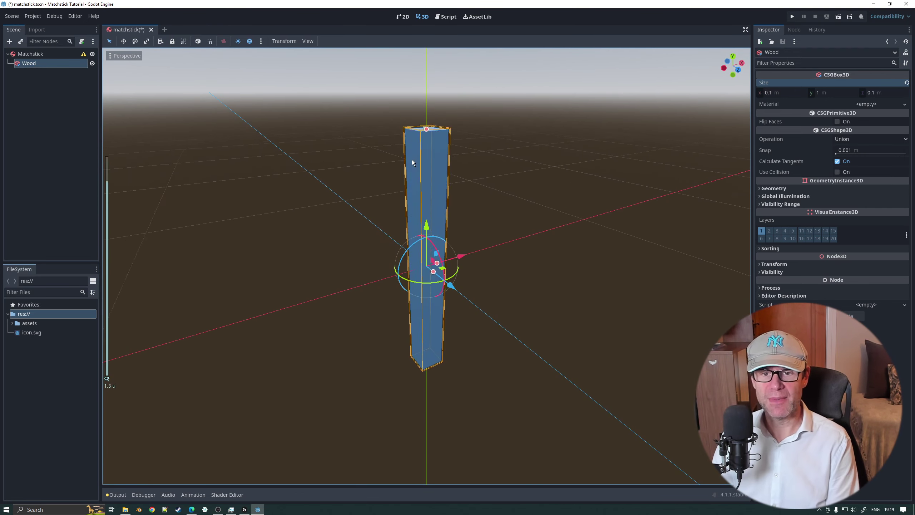
middle_click_drag(411, 159, 361, 158)
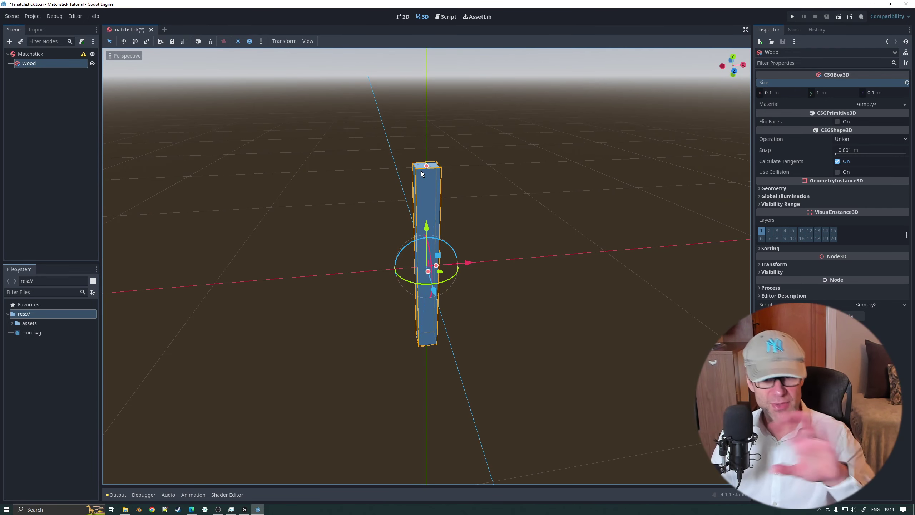
middle_click_drag(531, 168, 492, 164)
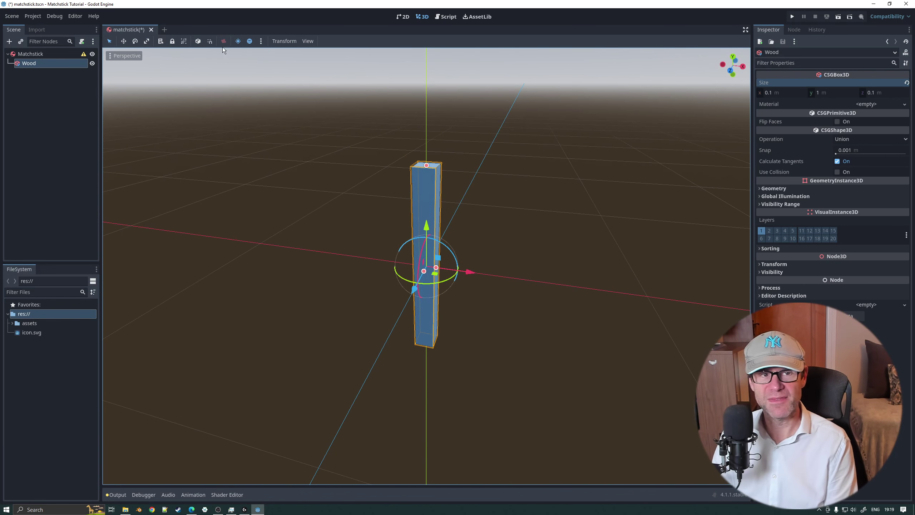
- Duplicate the Wood node and rename the copy Strike
left_click(26, 55)
left_click(26, 65)
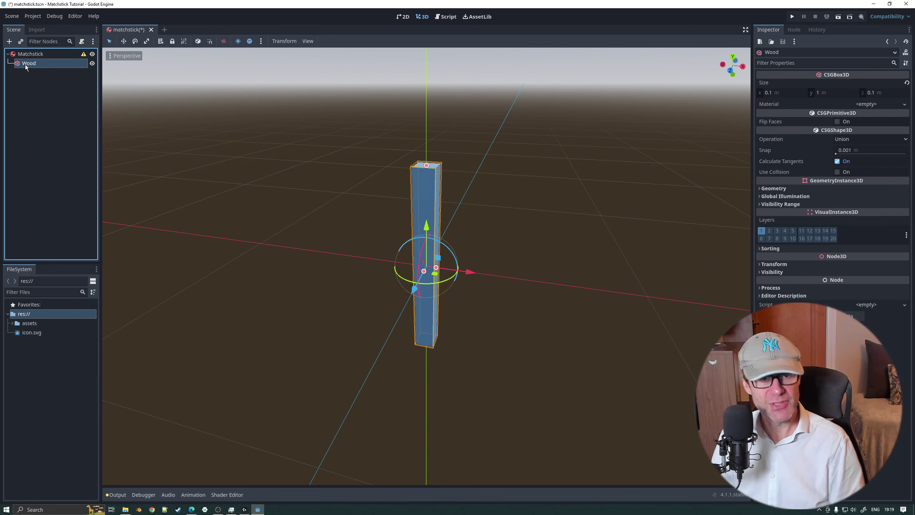
key("ctrl+d")
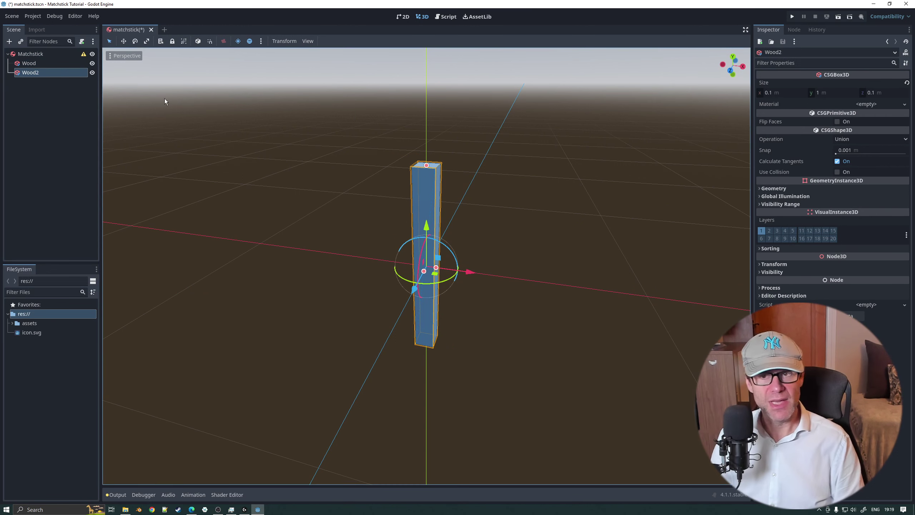
key("F2")
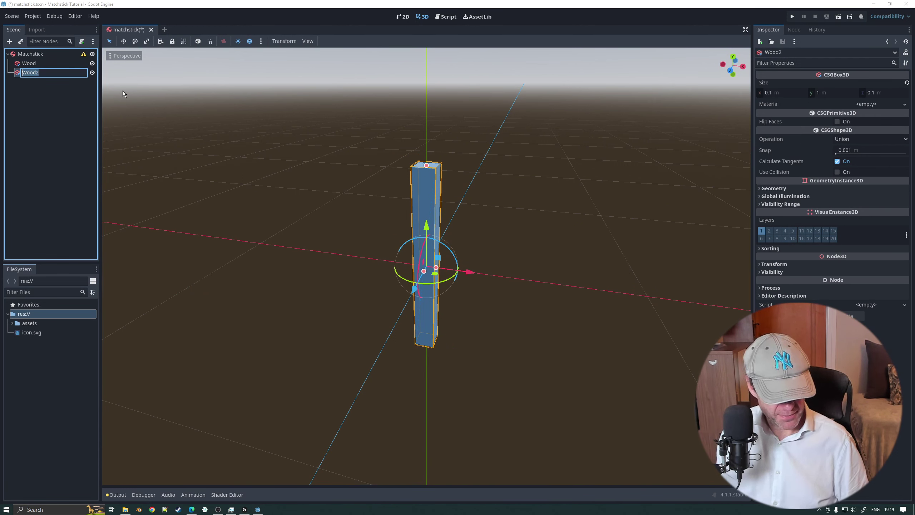
type("Strike")
key("Return")
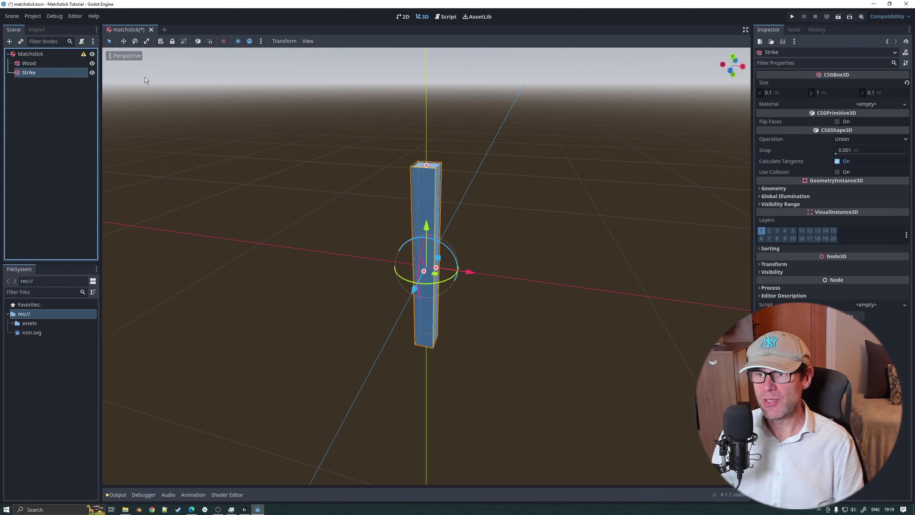
- Set the Strike box's Y size to 0.2 and its Y position to 0.6
left_click(824, 91)
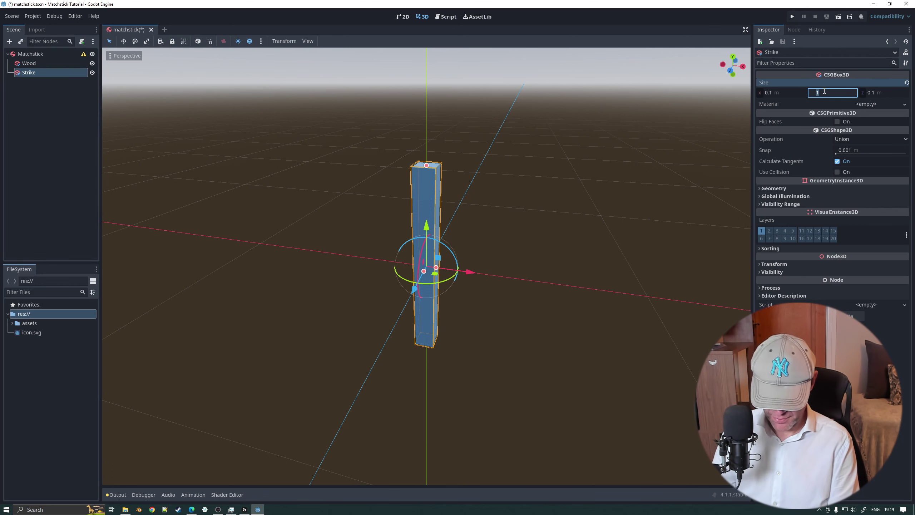
type("0.2")
key("Return")
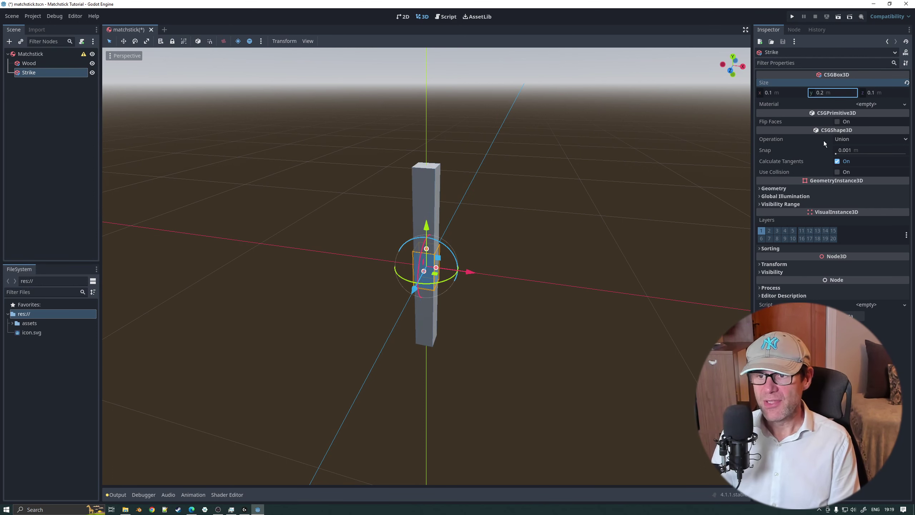
left_click(772, 264)
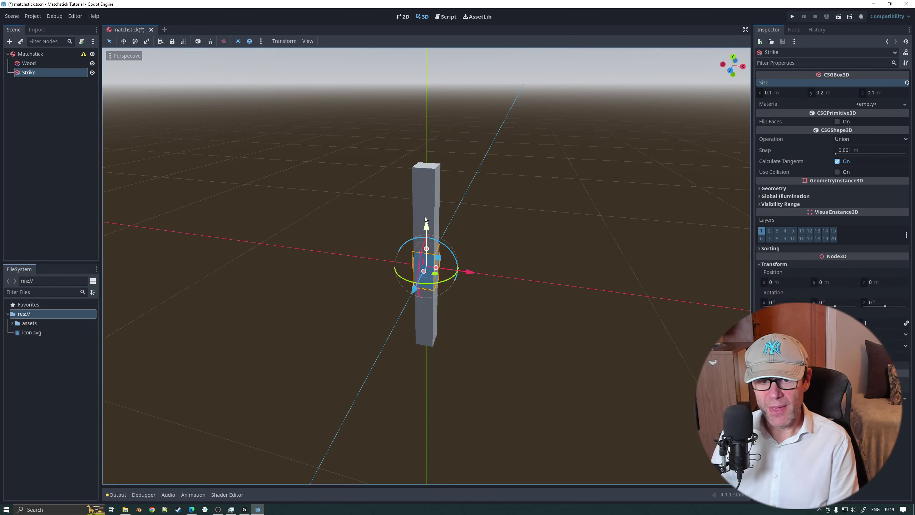
left_click_drag(428, 225, 420, 78)
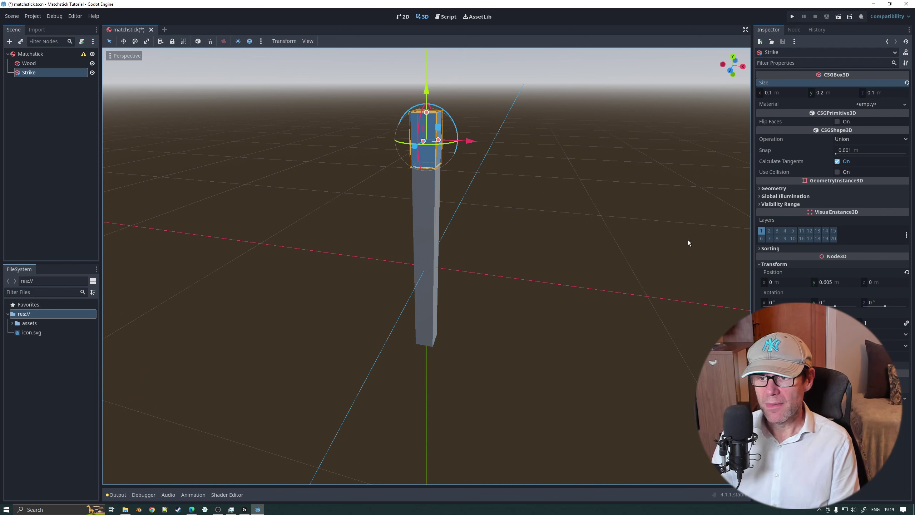
left_click(825, 282)
type("0.6")
key("Return")
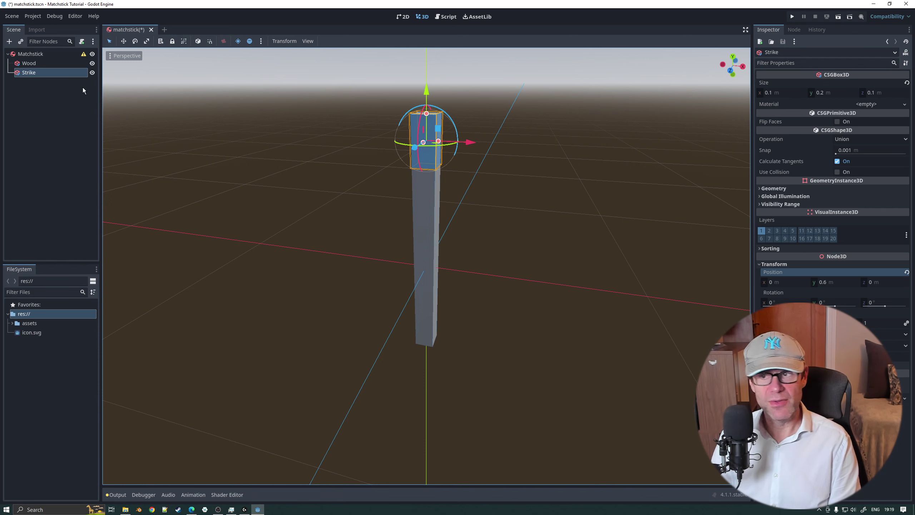
- Give the Strike box a new StandardMaterial3D override with red-orange albedo #cc3f00
left_click(784, 188)
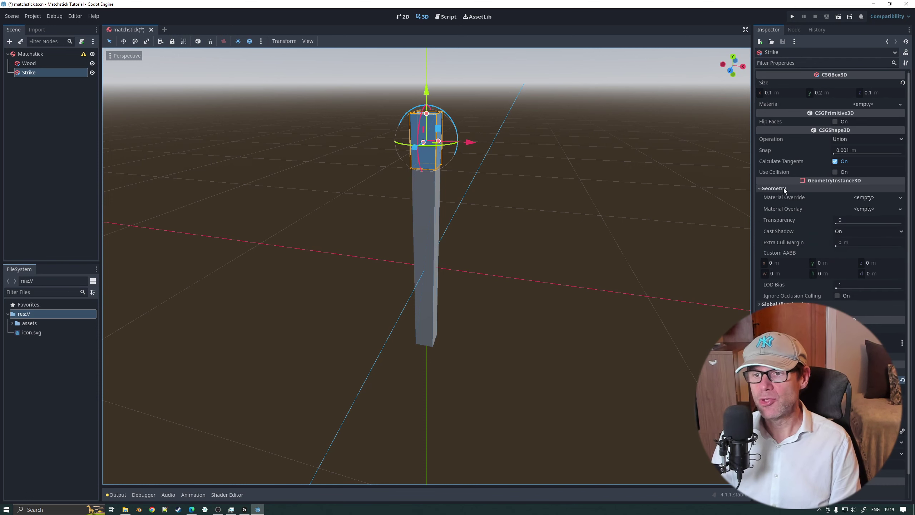
left_click(863, 198)
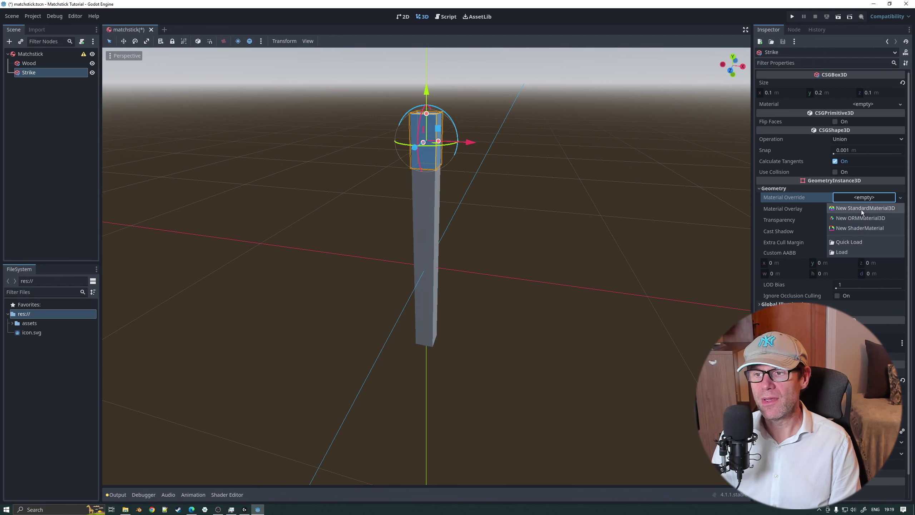
left_click(856, 208)
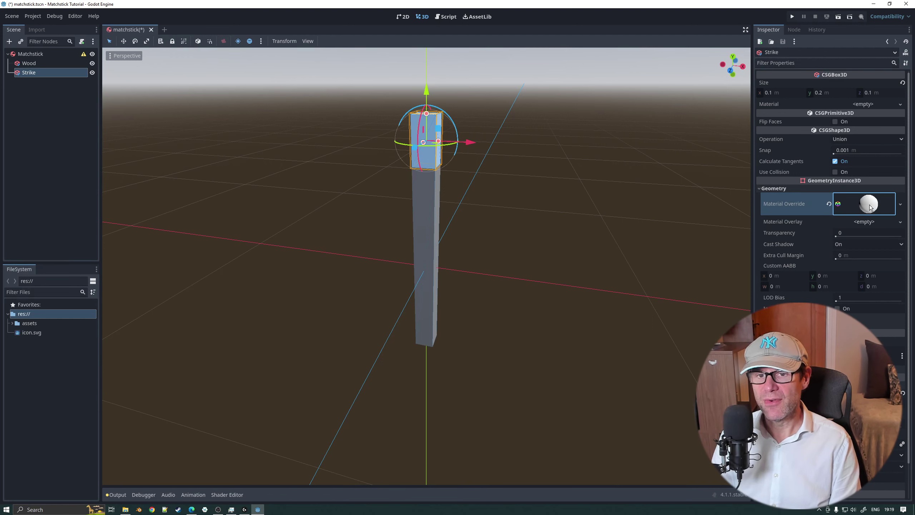
left_click(868, 206)
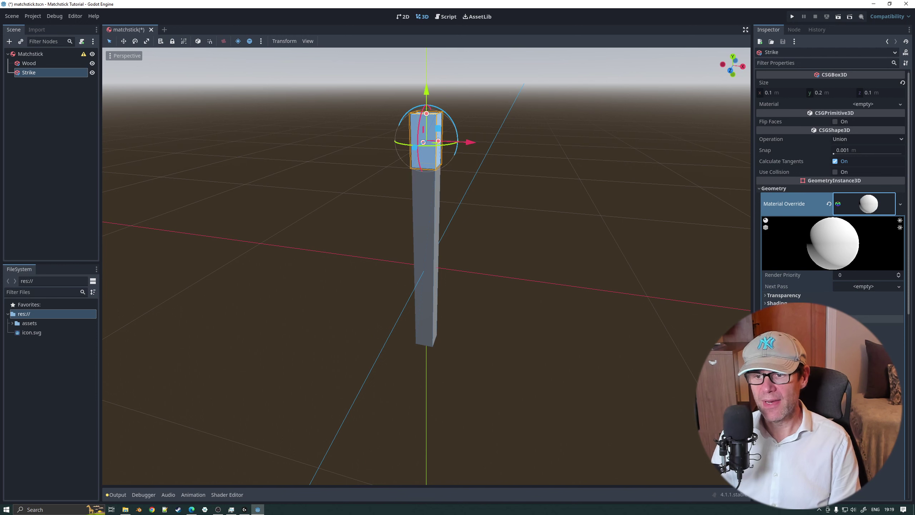
left_click(881, 328)
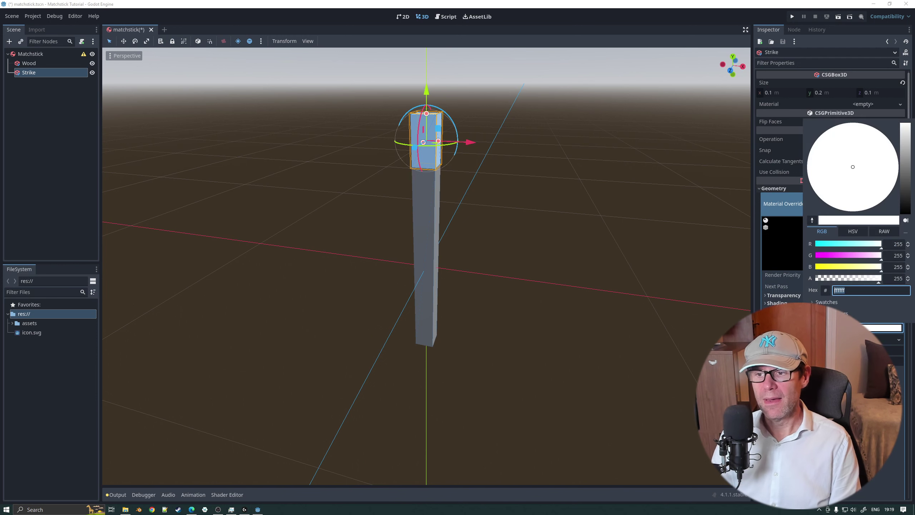
left_click_drag(912, 129, 909, 157)
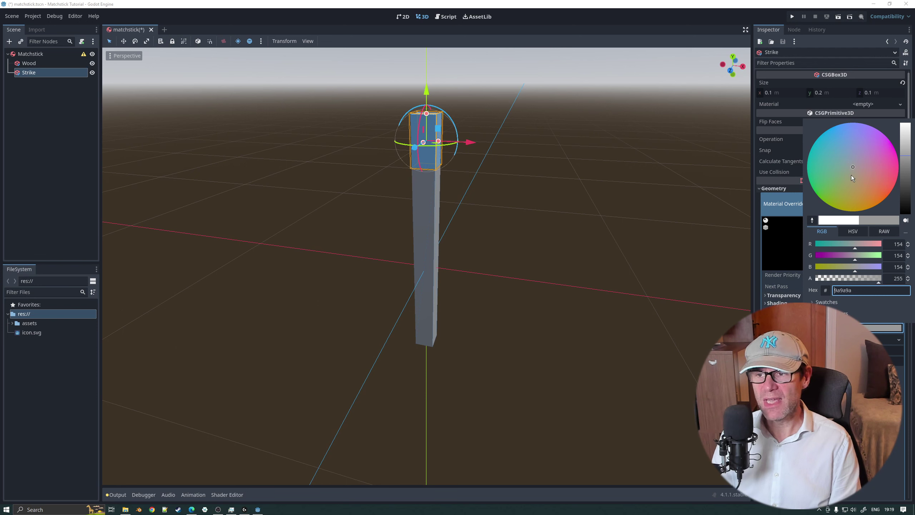
left_click_drag(856, 168, 900, 206)
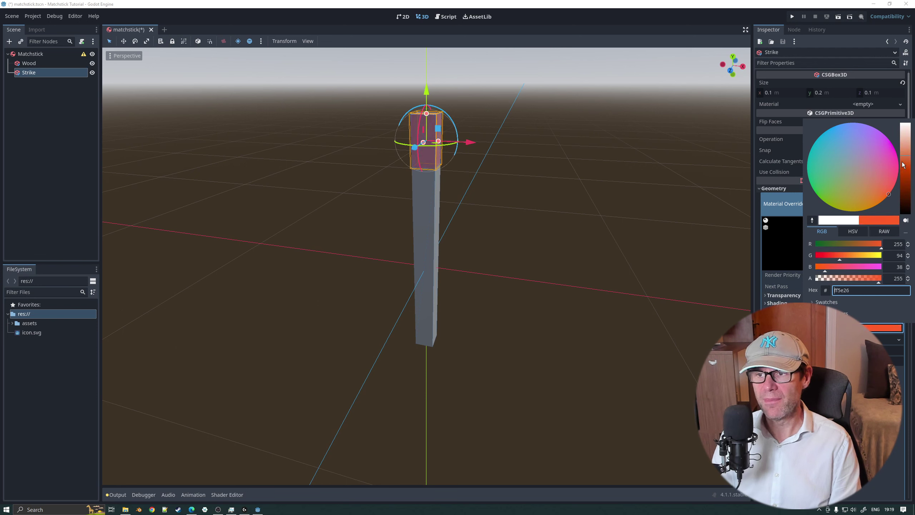
left_click_drag(902, 163, 908, 172)
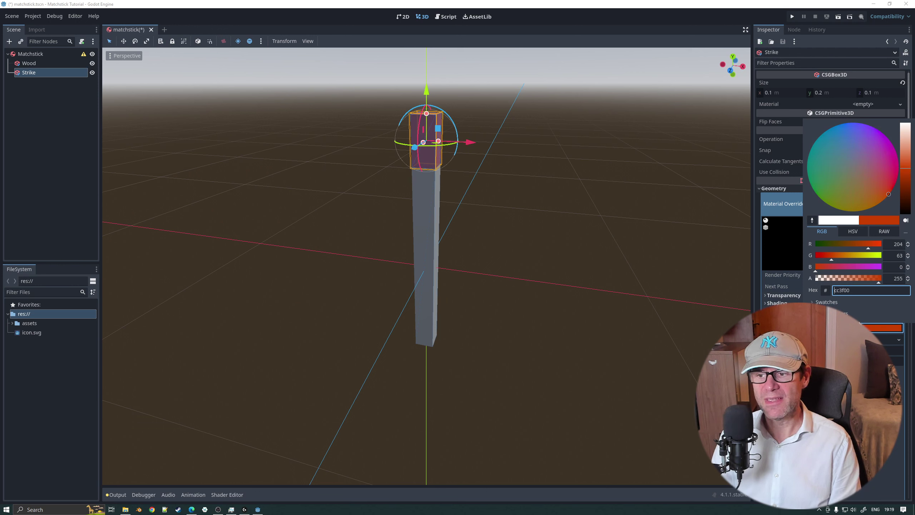
left_click(559, 228)
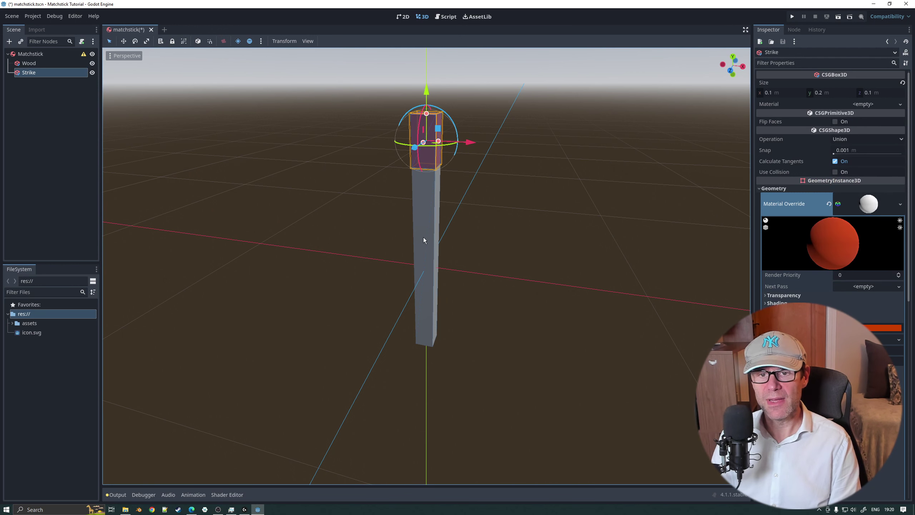
left_click(423, 237)
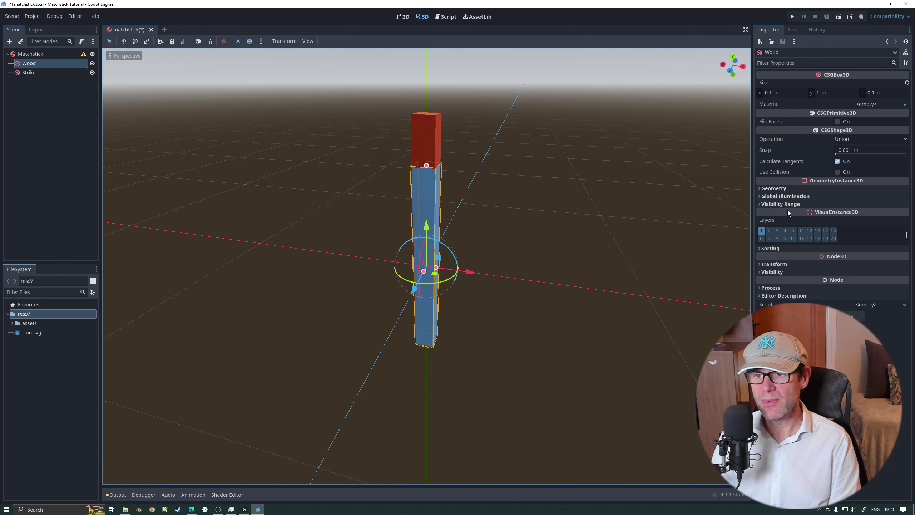
- Give the Wood stick a new StandardMaterial3D material override
left_click(775, 188)
left_click(864, 198)
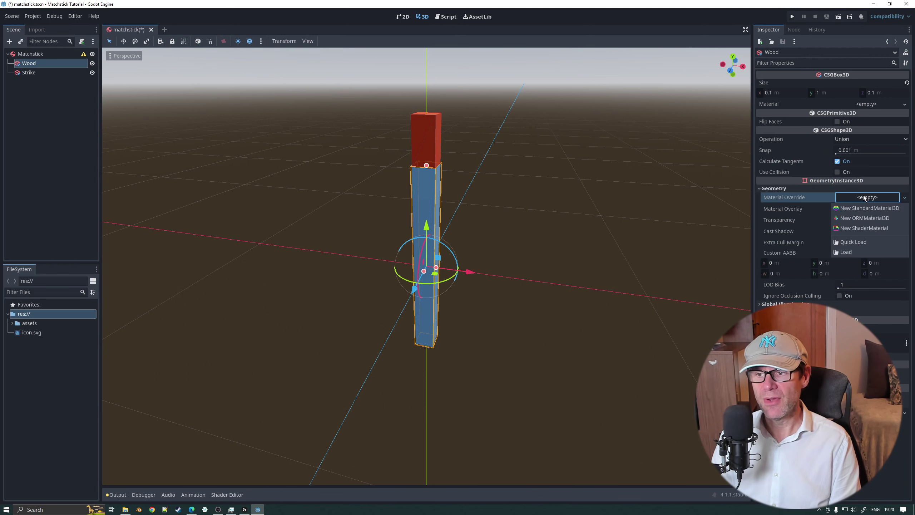
left_click(866, 209)
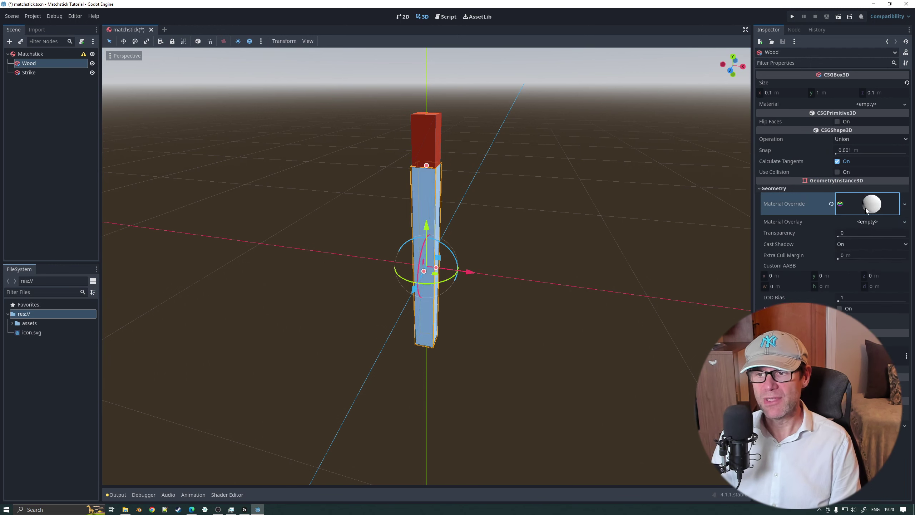
left_click(866, 206)
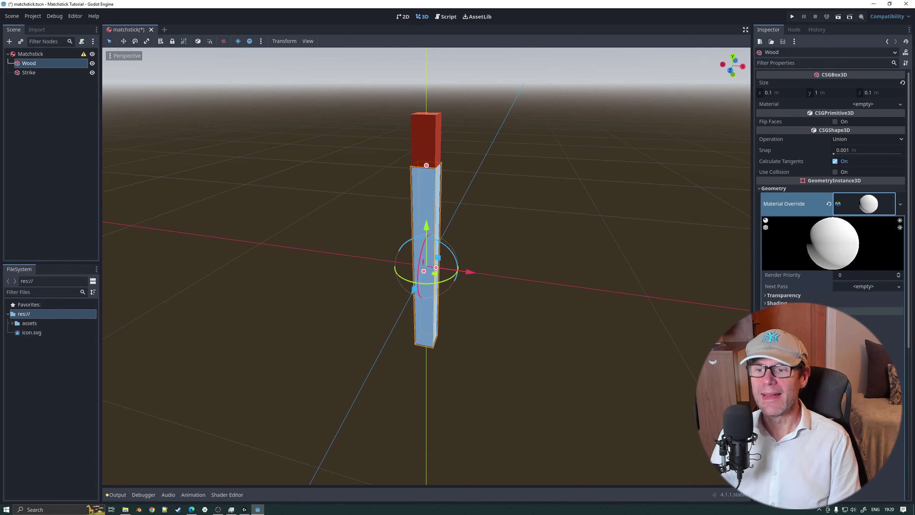
- Tint the Wood material's albedo golden ochre brown (#8f6700)
left_click(881, 328)
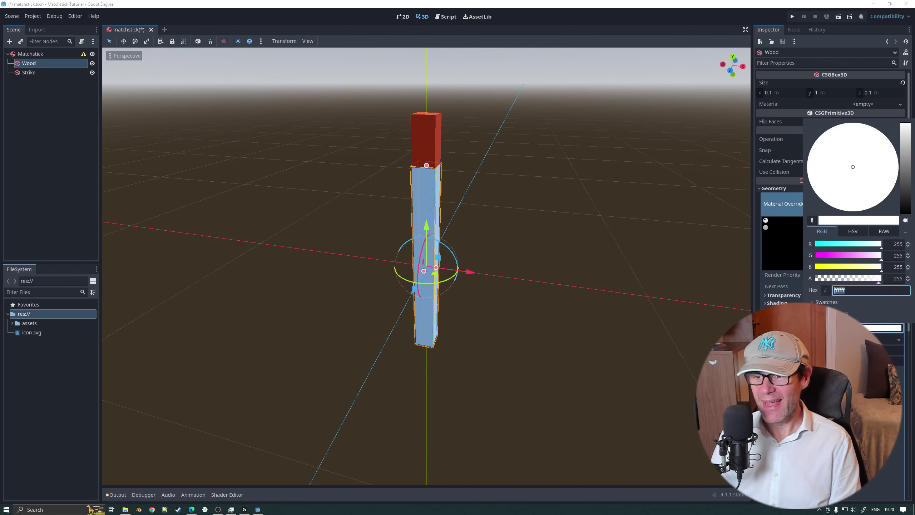
mouse_move(906, 145)
left_mouse_down()
mouse_move(903, 166)
mouse_move(838, 210)
left_mouse_up()
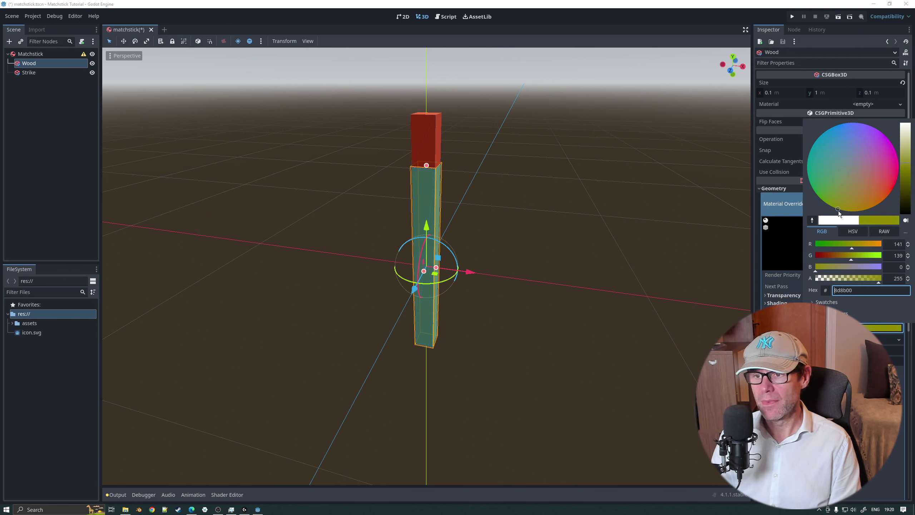
left_click_drag(903, 170, 903, 166)
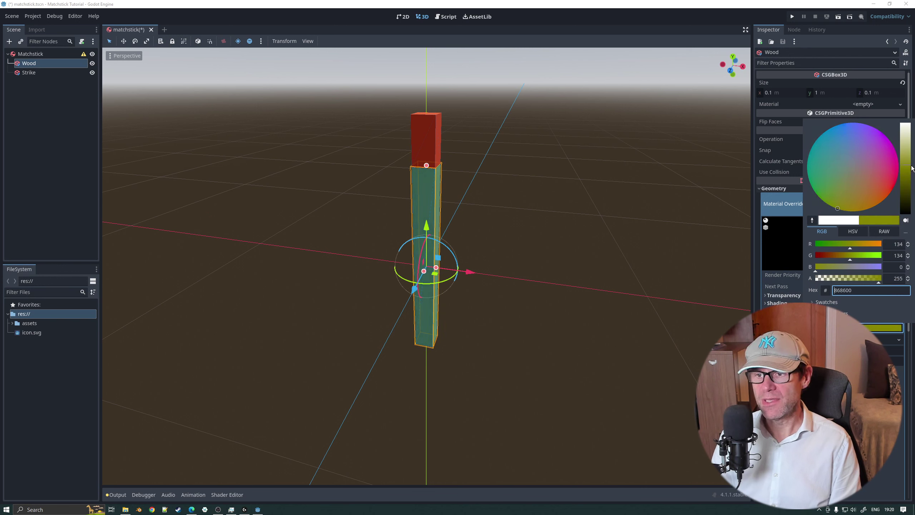
mouse_move(839, 208)
left_mouse_down()
mouse_move(836, 197)
mouse_move(844, 226)
mouse_move(860, 220)
left_mouse_up()
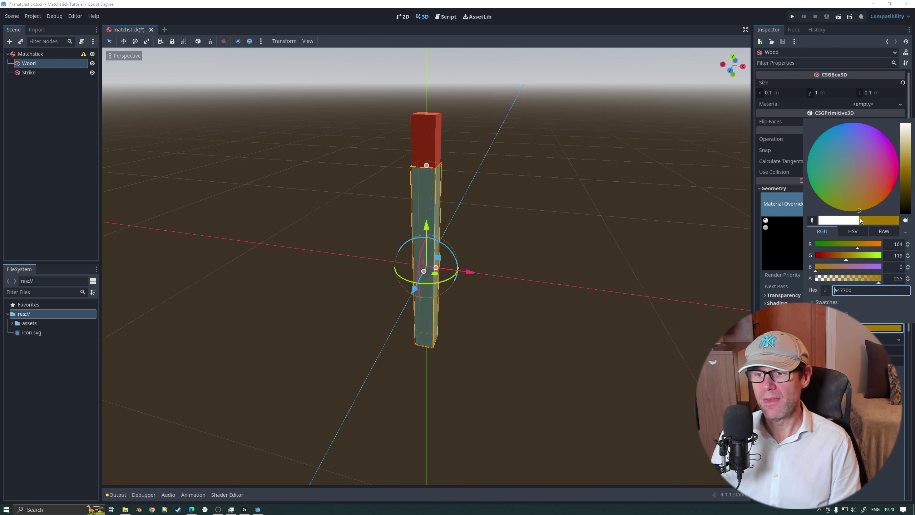
left_click_drag(905, 178, 909, 175)
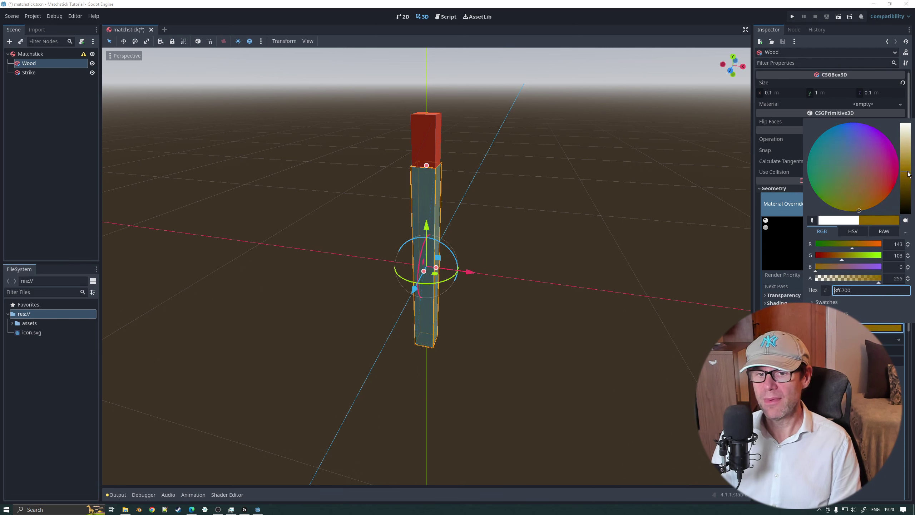
left_click(584, 231)
left_click(564, 226)
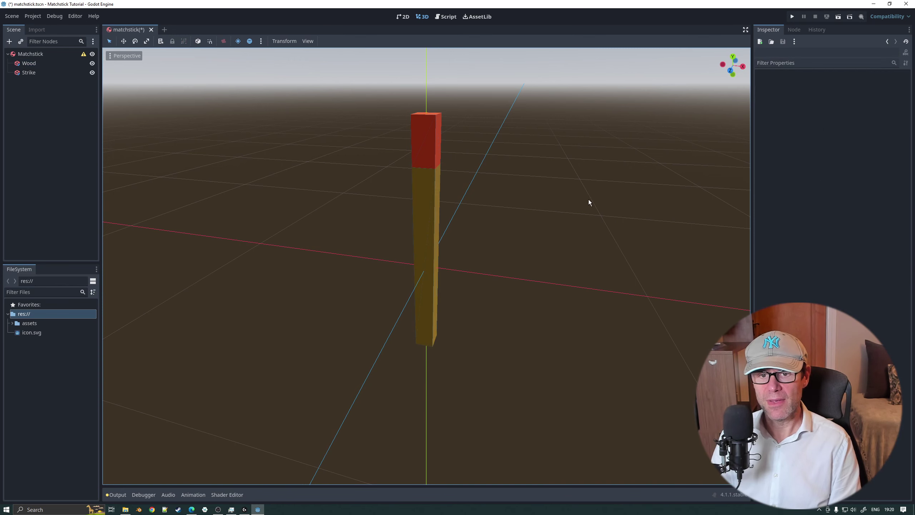
middle_click_drag(590, 200, 444, 181)
scroll(506, 203, "down", 3)
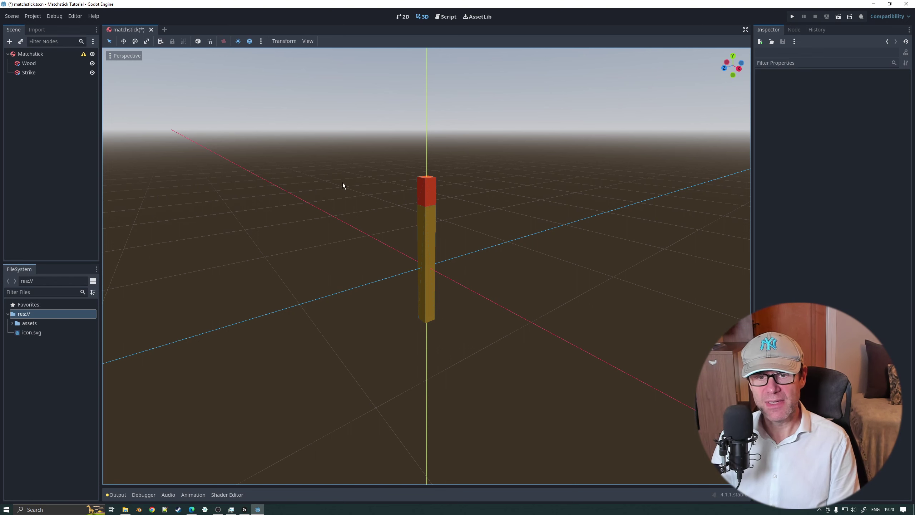
- Add a CollisionShape3D child under the Matchstick root and select it
left_click(31, 53)
right_click(61, 55)
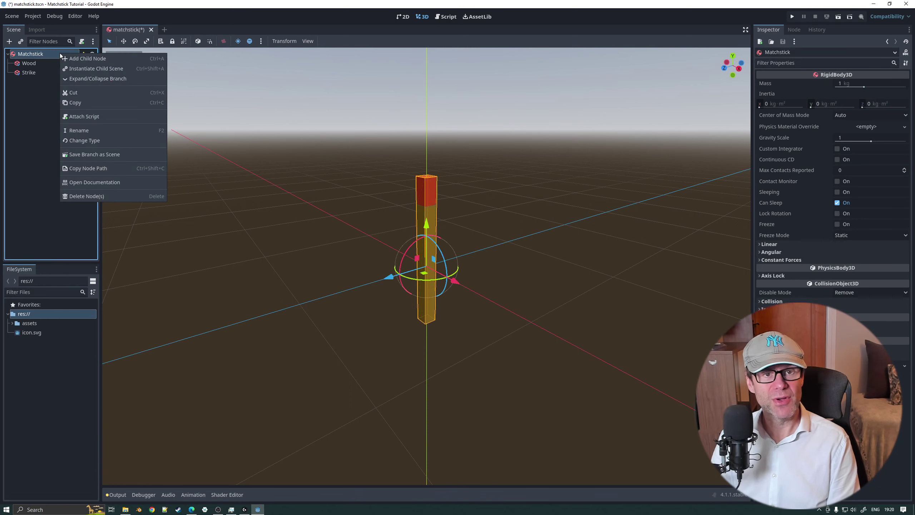
left_click(75, 59)
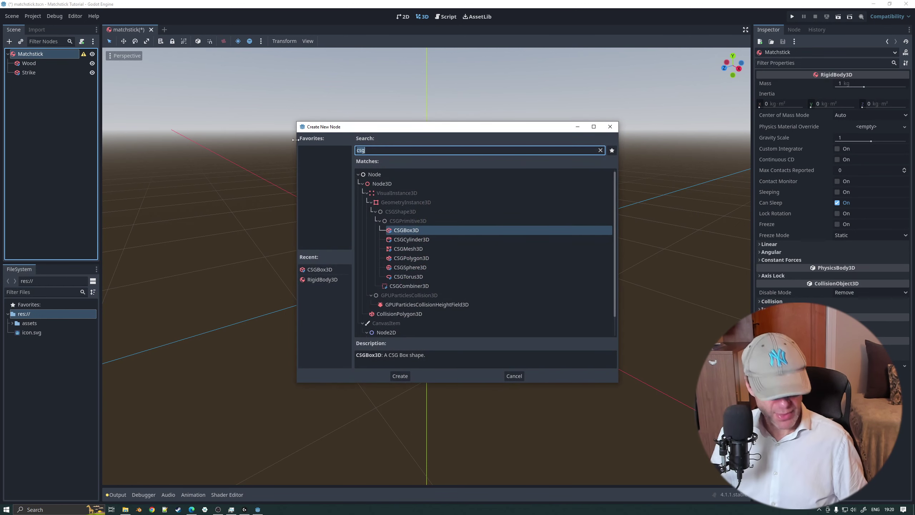
type("coll")
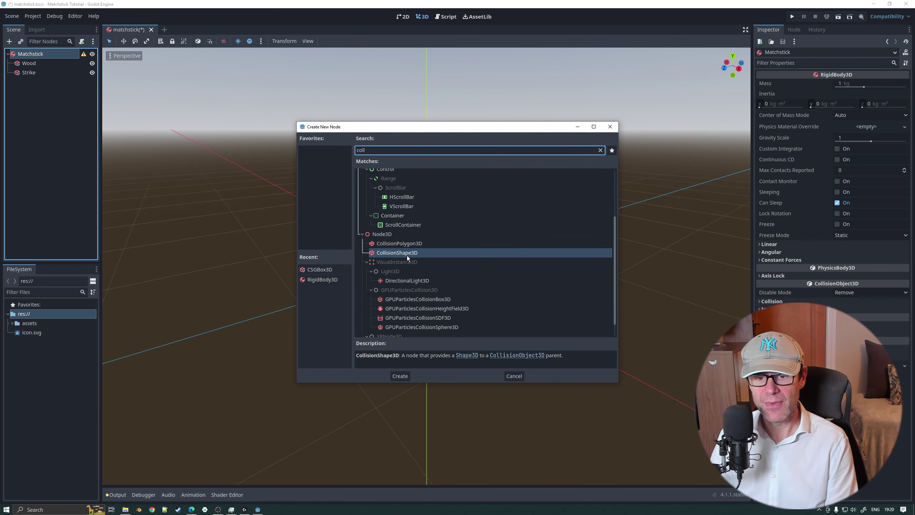
left_click(400, 376)
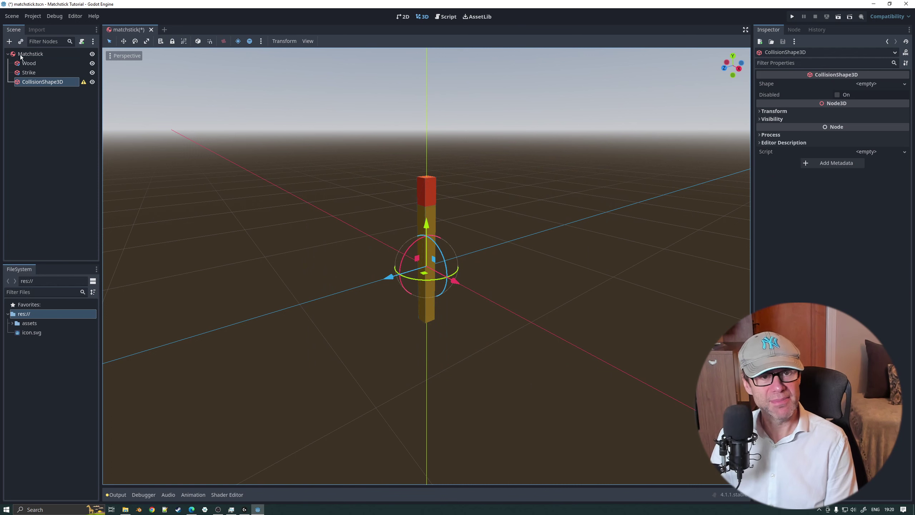
left_click(41, 54)
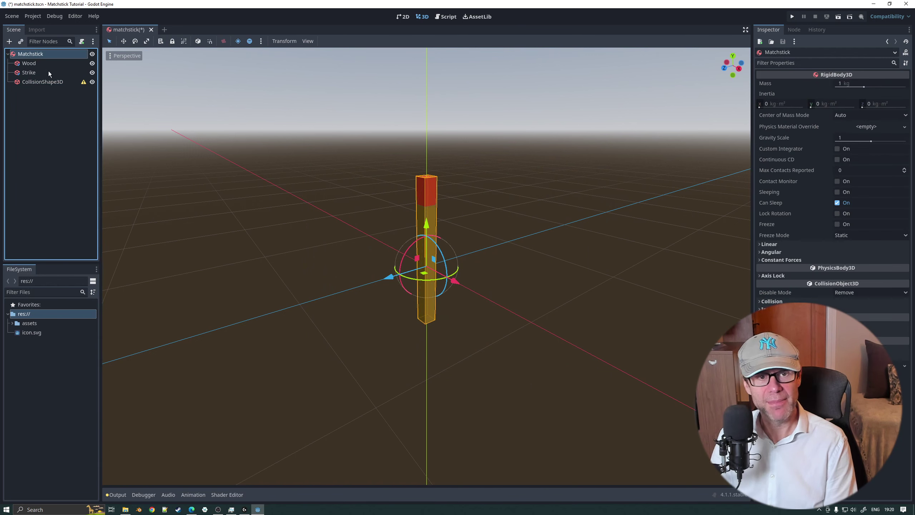
left_click(47, 81)
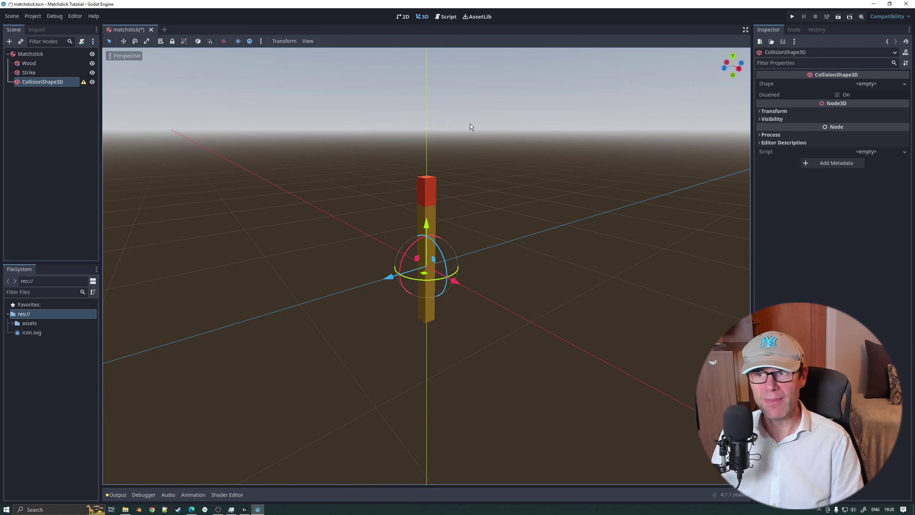
- Assign a new BoxShape3D as the CollisionShape3D's shape
left_click(876, 82)
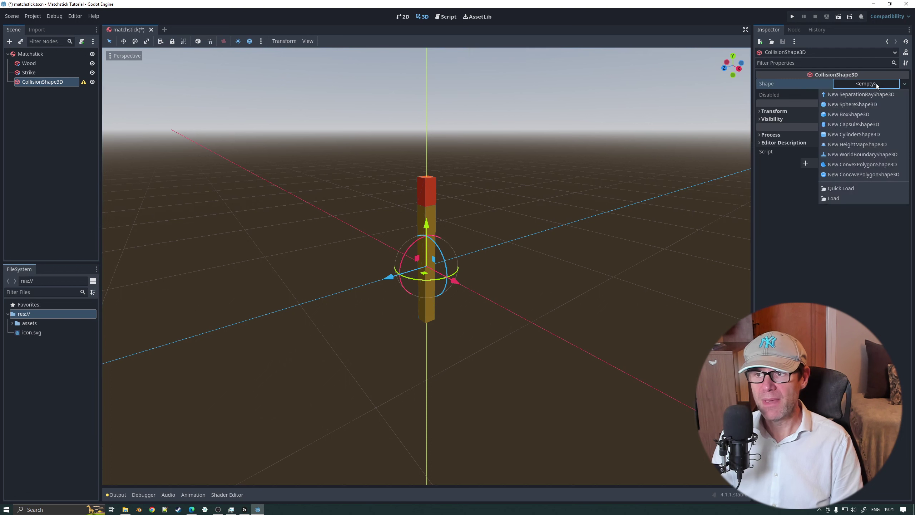
left_click(845, 115)
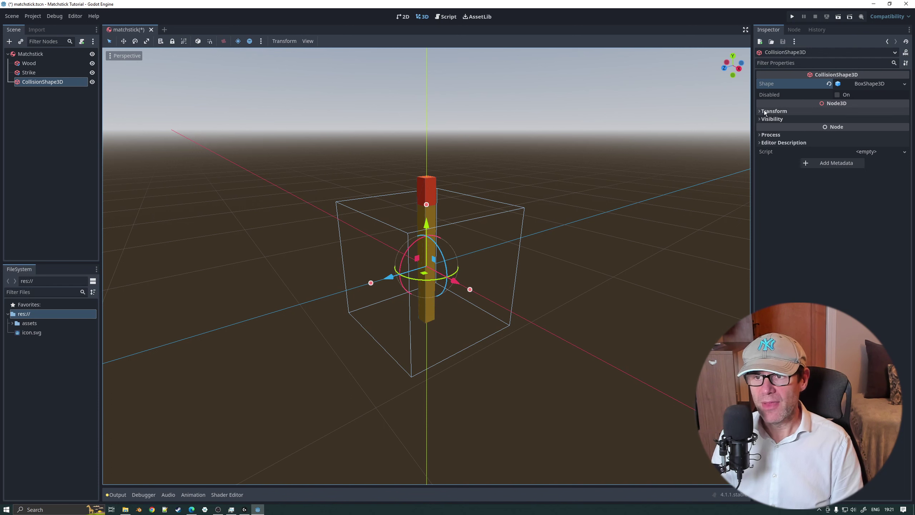
left_click(858, 84)
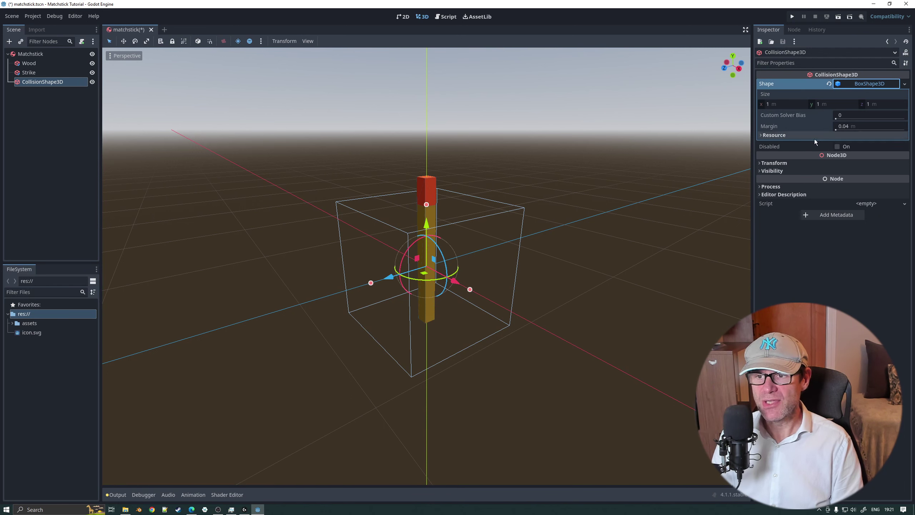
- Try a 0.1 scale on the collision shape, then revert its scale to 1 × 1 × 1
left_click(785, 163)
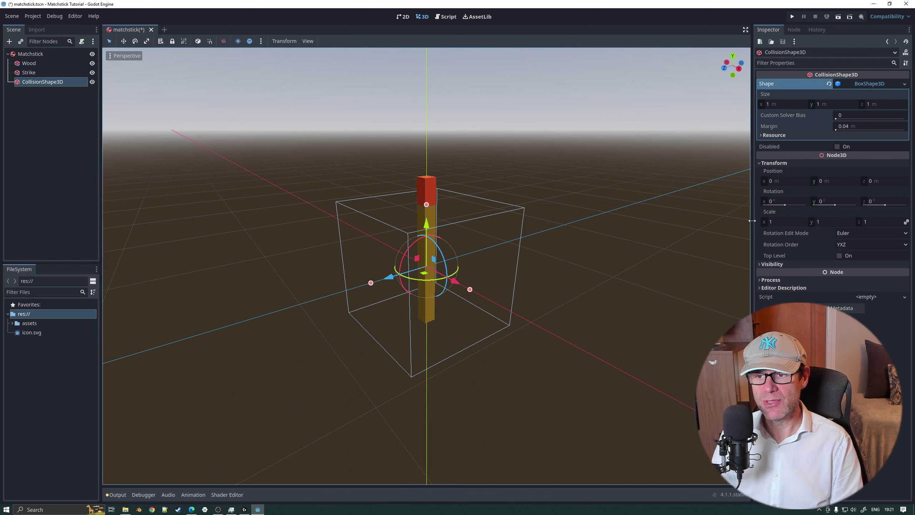
left_click(776, 221)
type("0.1")
key("Tab")
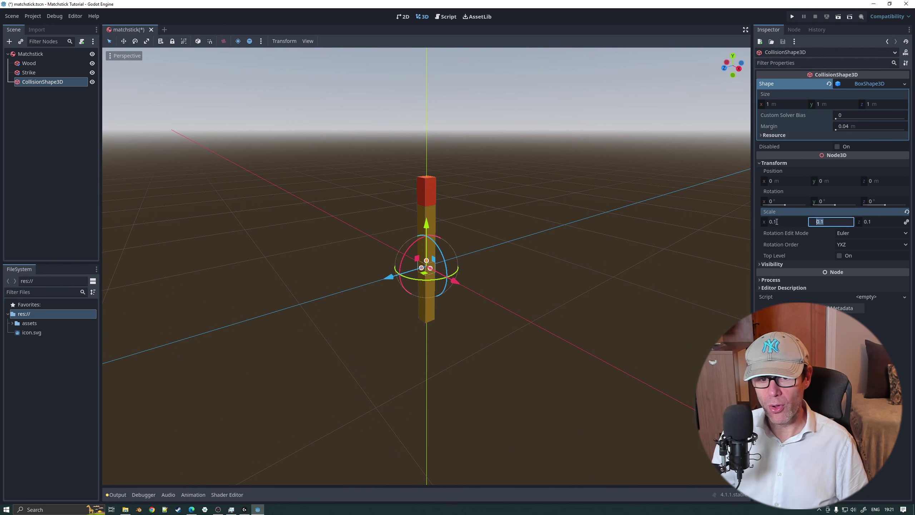
key("Return")
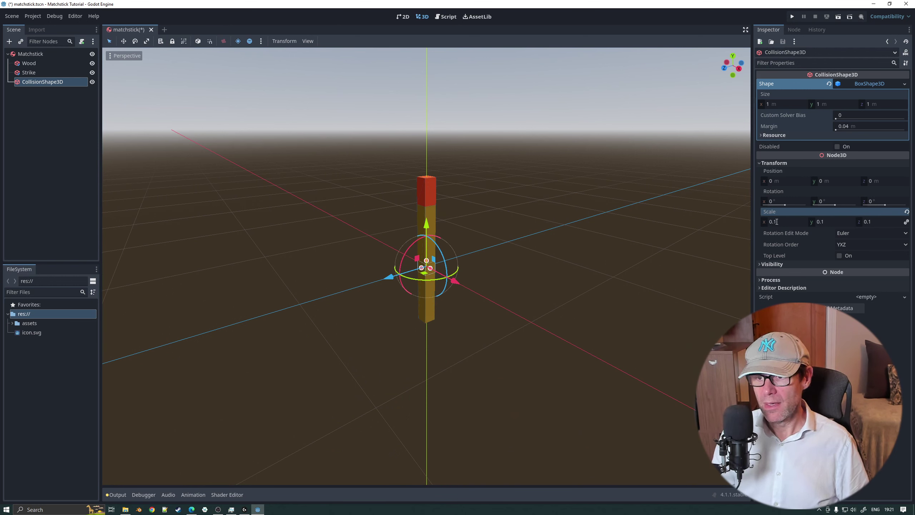
key("Tab")
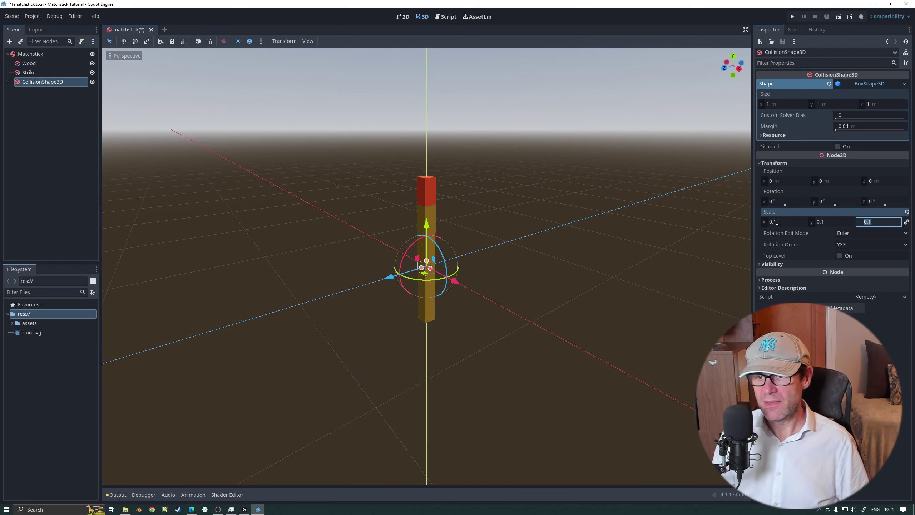
left_click(906, 223)
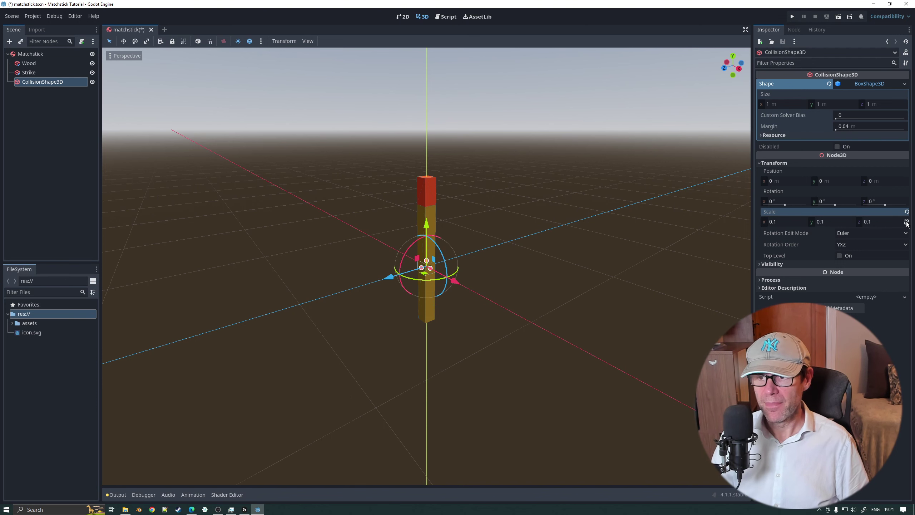
left_click(826, 222)
type("1")
key("Tab")
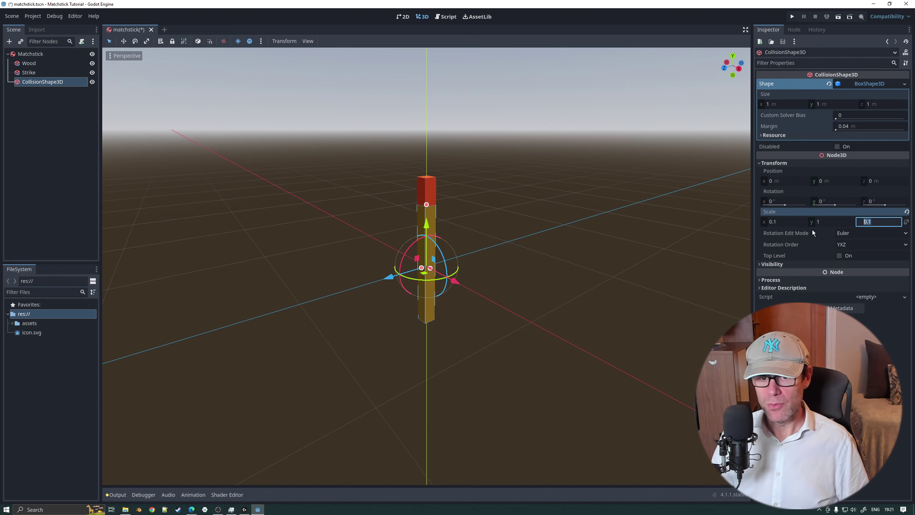
scroll(442, 222, "up", 5)
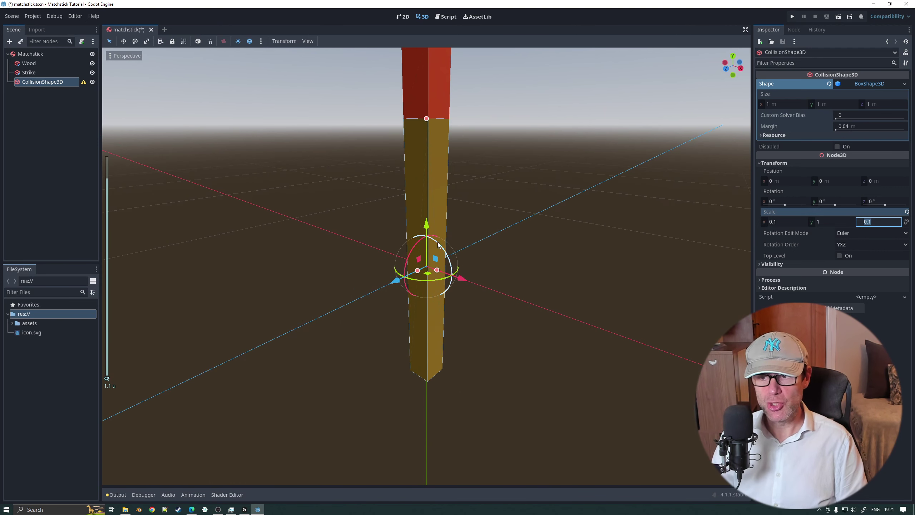
scroll(434, 225, "down", 4)
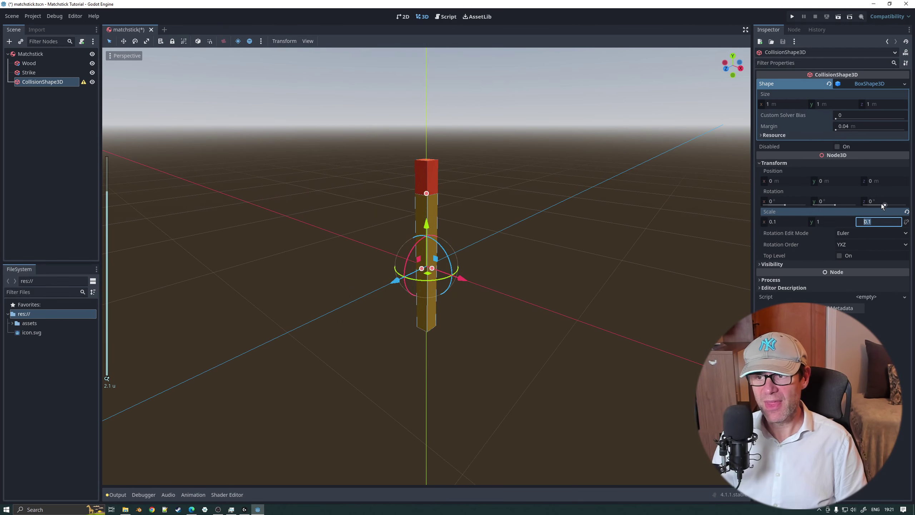
left_click(906, 212)
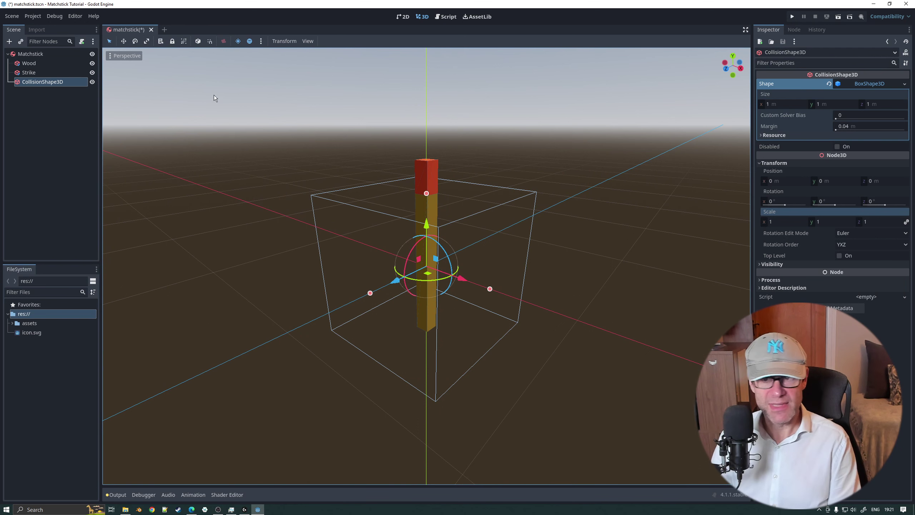
- Size the collision box to 0.1 × 1.2 × 0.1 m
left_click(771, 104)
type("0.")
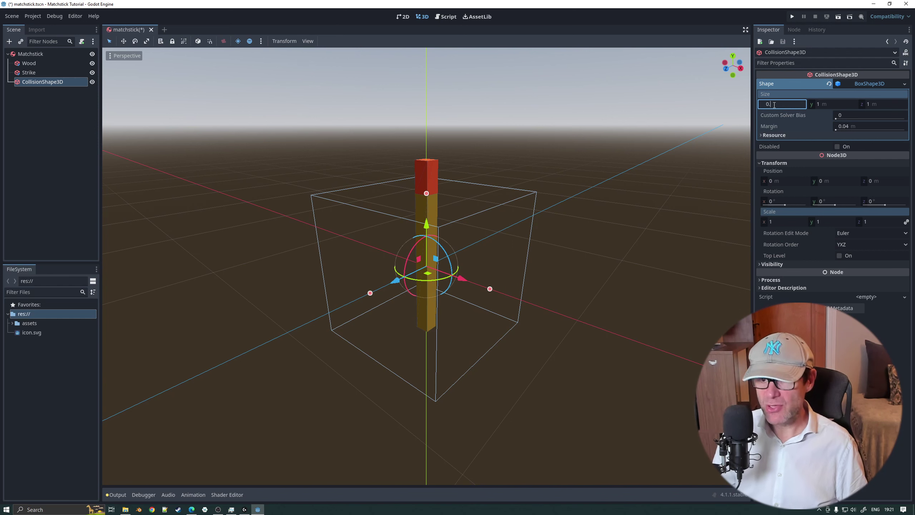
type("1")
key("Tab")
type("1.")
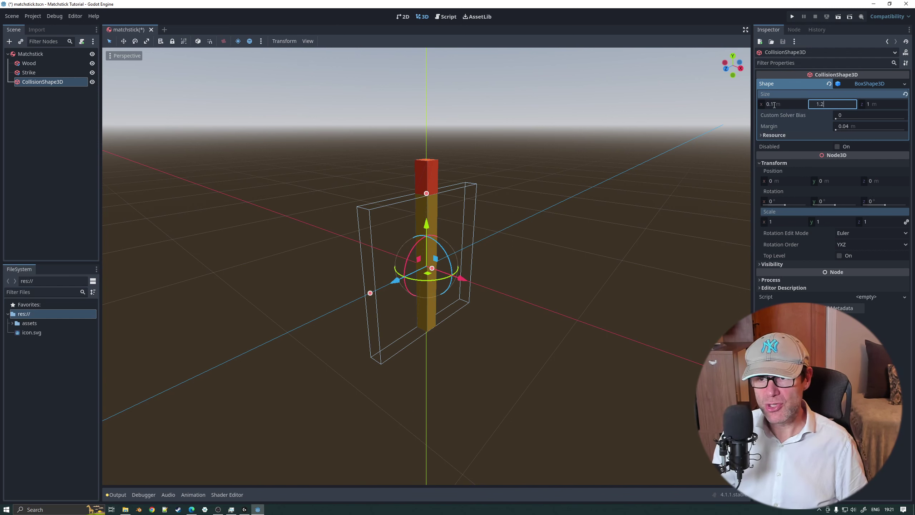
type("2")
key("Tab")
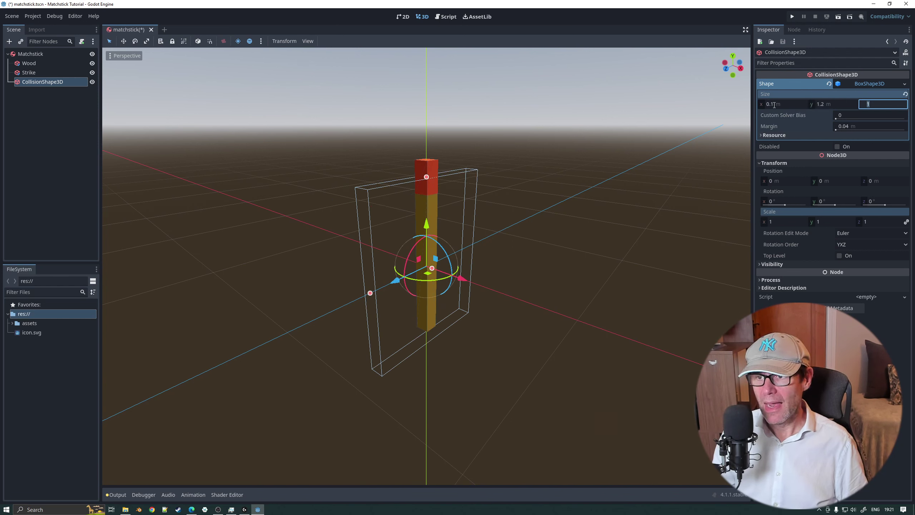
type("0.1")
key("Return")
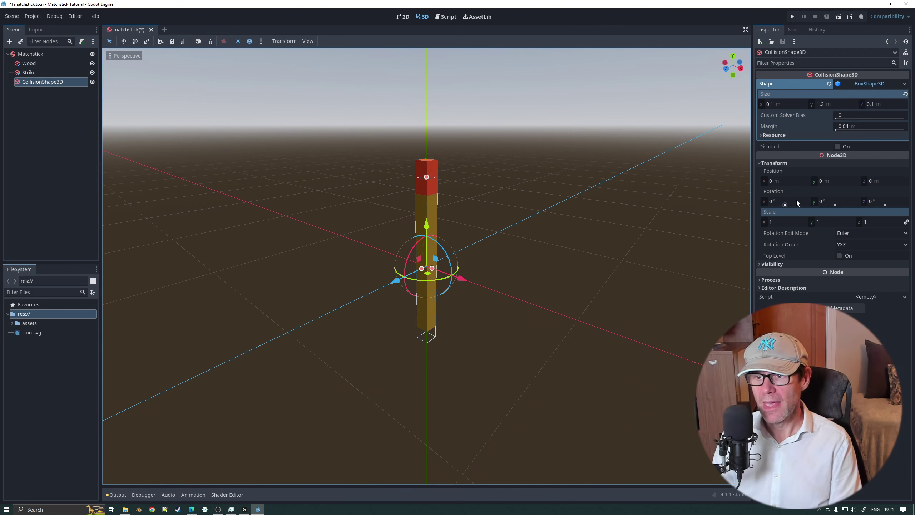
- Set the collision shape's Y position to 0.1 m
left_click(822, 201)
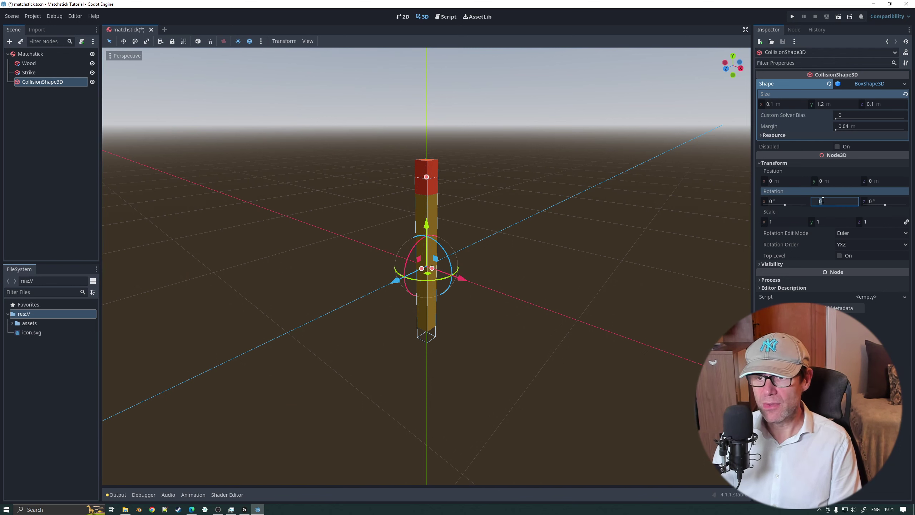
left_click(828, 179)
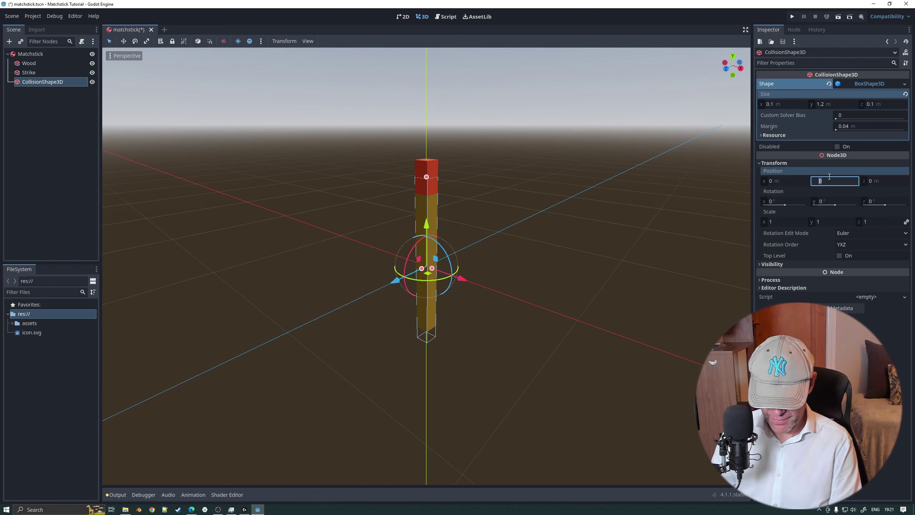
type("0.1")
key("Return")
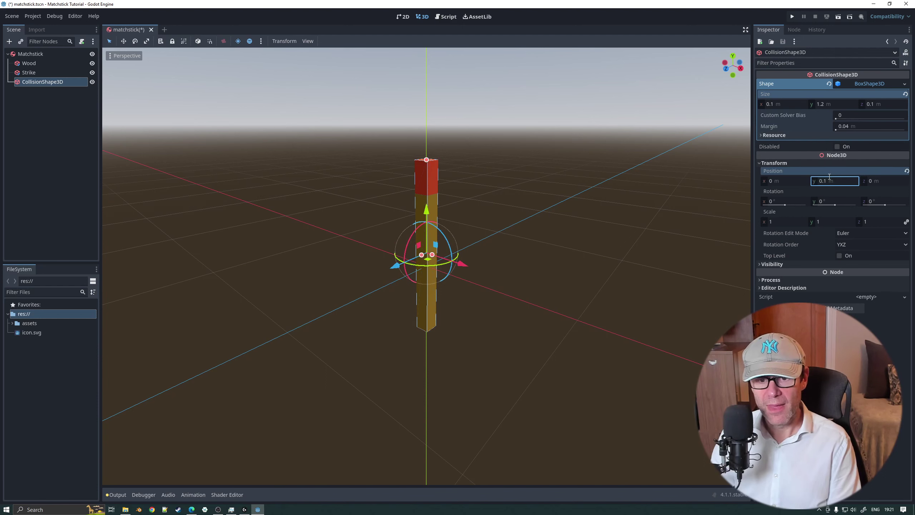
- Save the matchstick scene
middle_click_drag(557, 220, 451, 203)
scroll(399, 228, "up", 3)
scroll(556, 213, "down", 4)
key("ctrl+s")
scroll(450, 205, "up", 3)
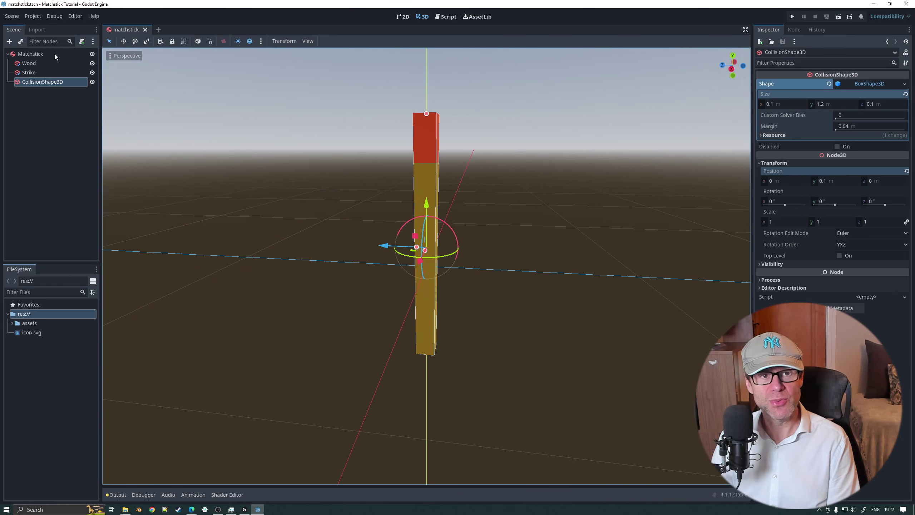
- Create a new 3D scene and rename its Node3D root to World
left_click(159, 29)
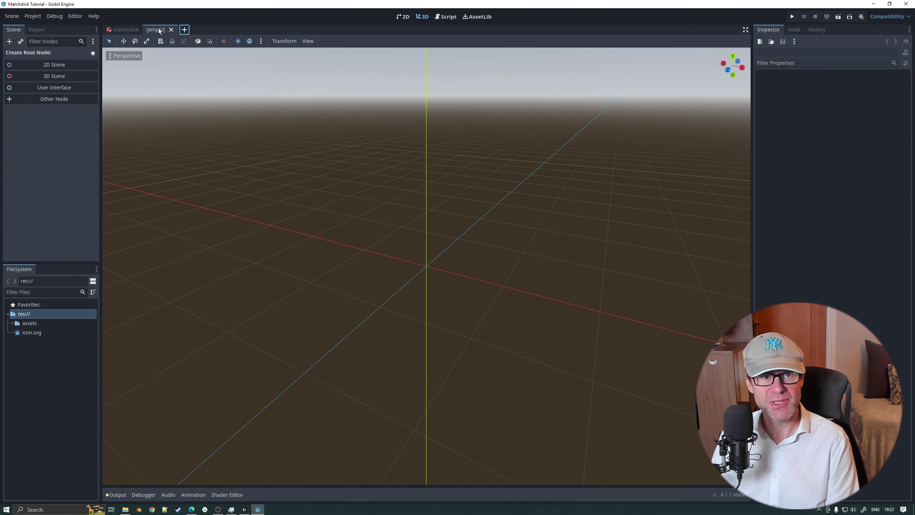
left_click(42, 76)
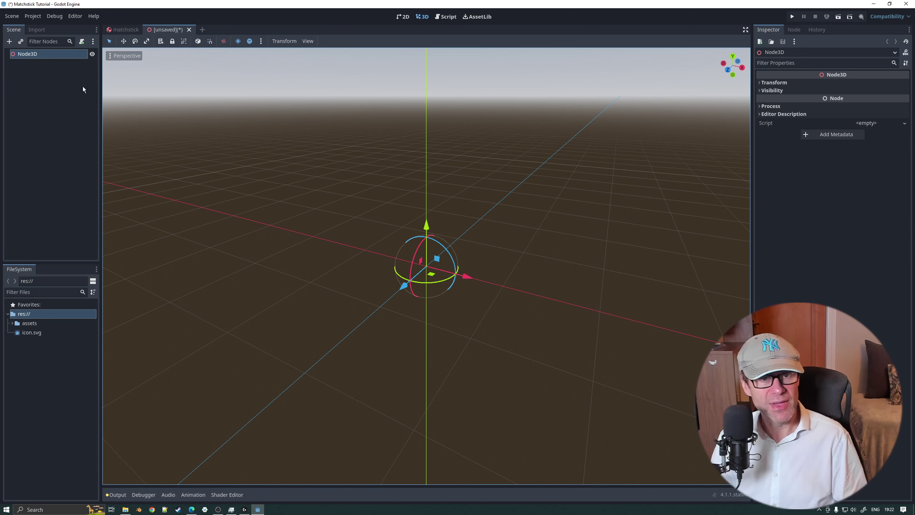
key("F2")
type("W")
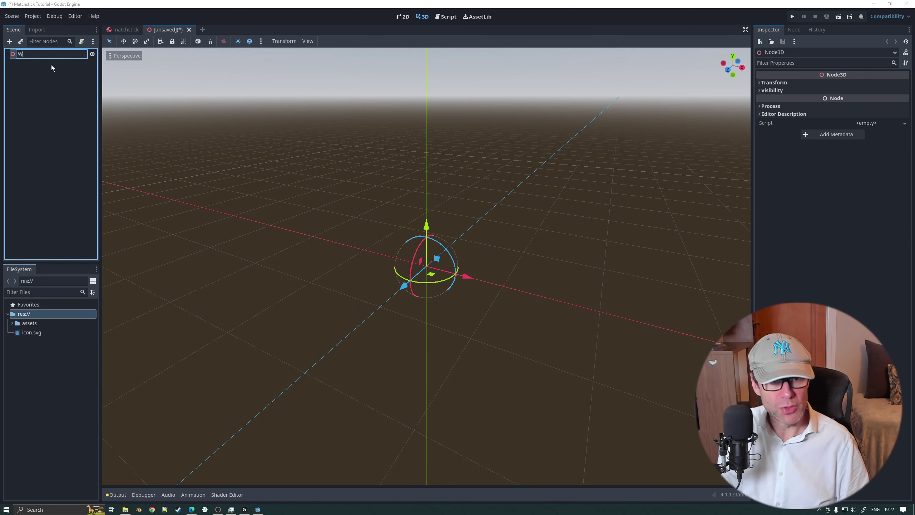
type("orld")
key("Return")
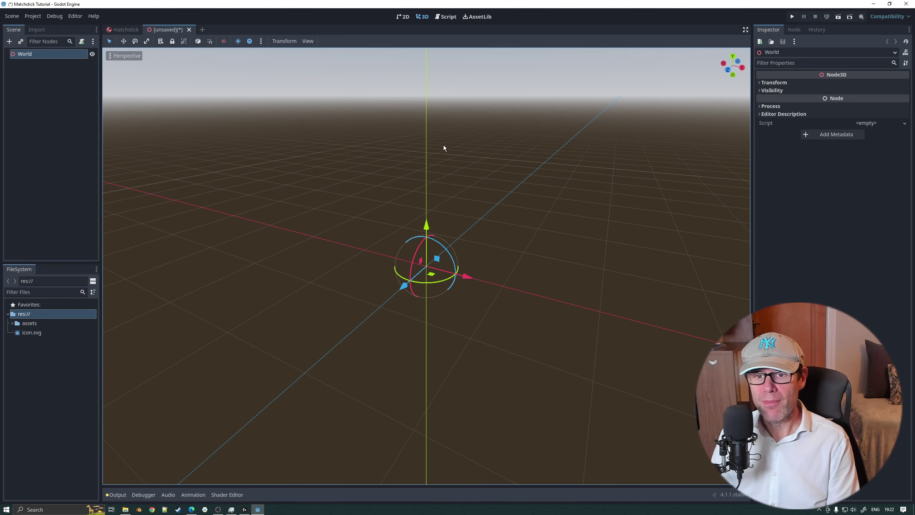
middle_click_drag(443, 148, 452, 224)
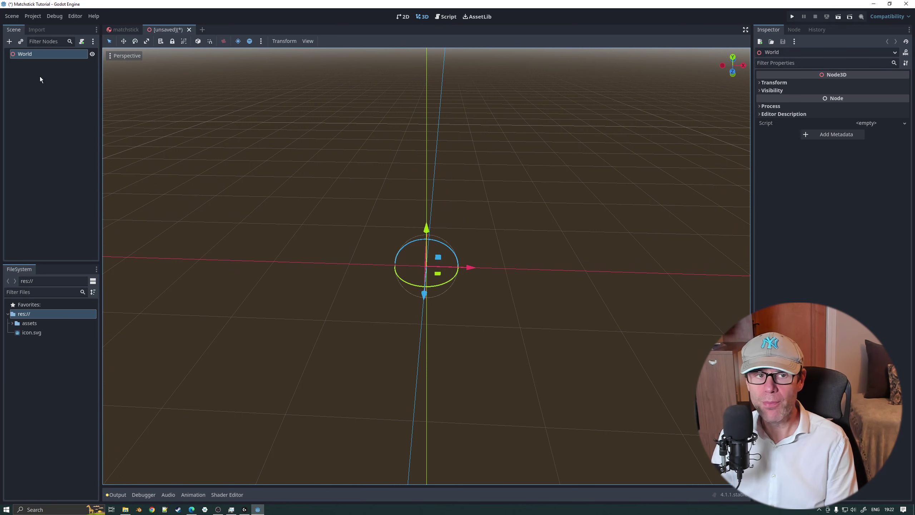
right_click(22, 55)
- Add a CSGBox3D child under World
left_click(40, 60)
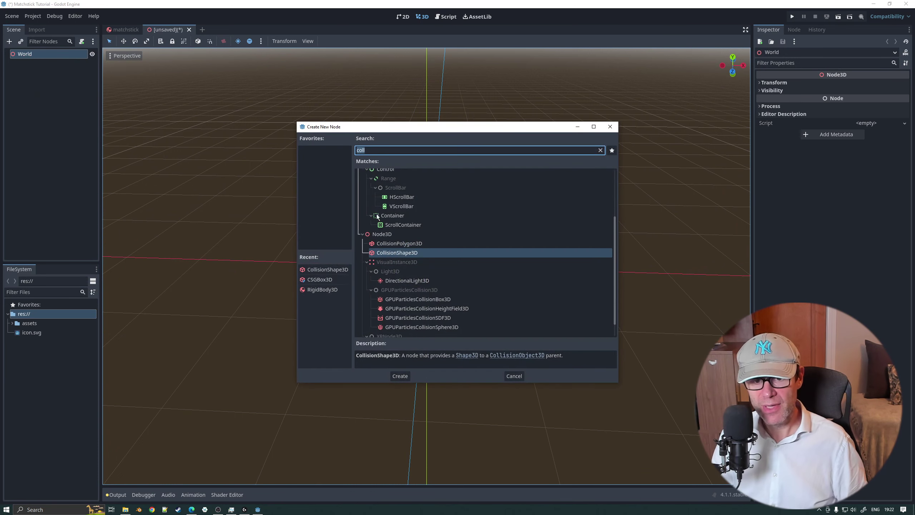
type("csg")
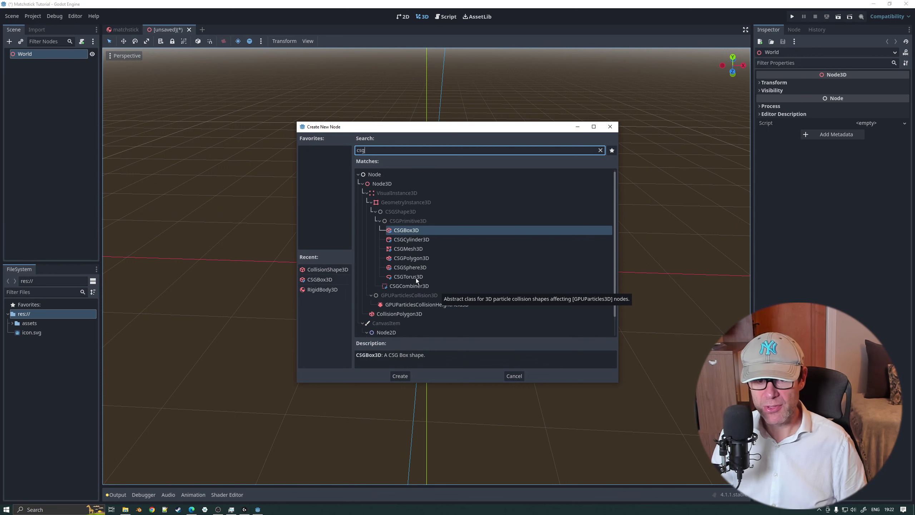
left_click(401, 376)
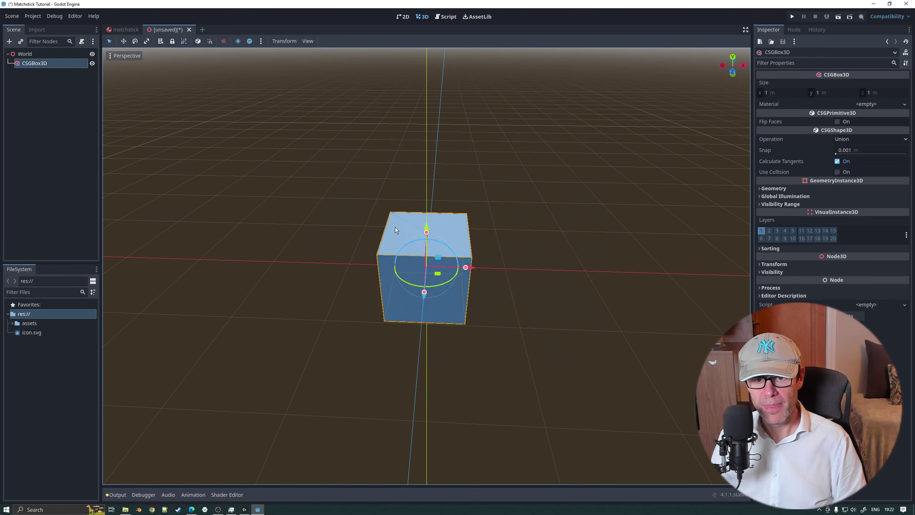
- Resize the CSGBox3D to 20 × 0.1 × 20 m to form the floor
left_click(774, 94)
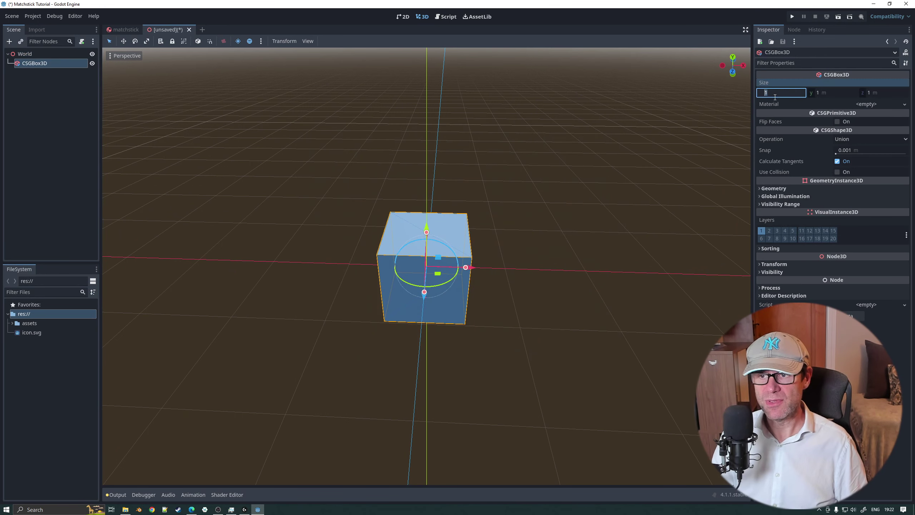
type("20")
key("Tab")
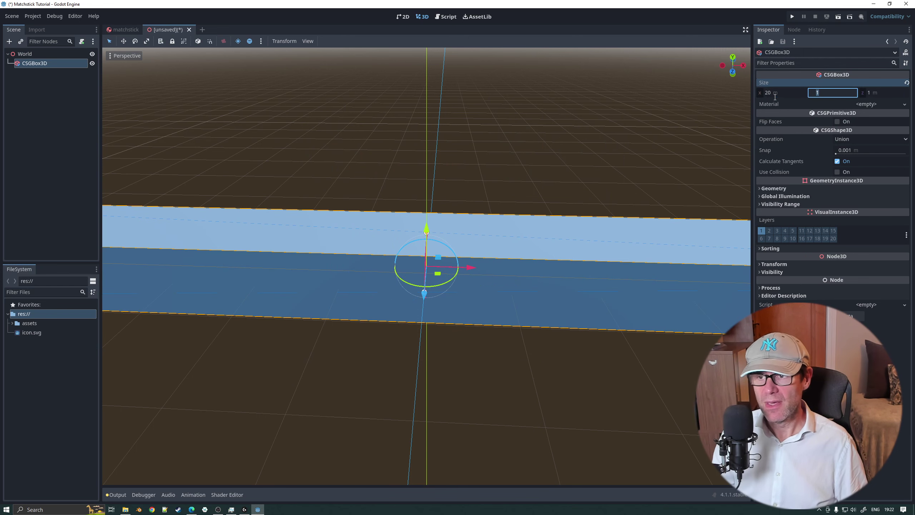
type("0.")
key("Tab")
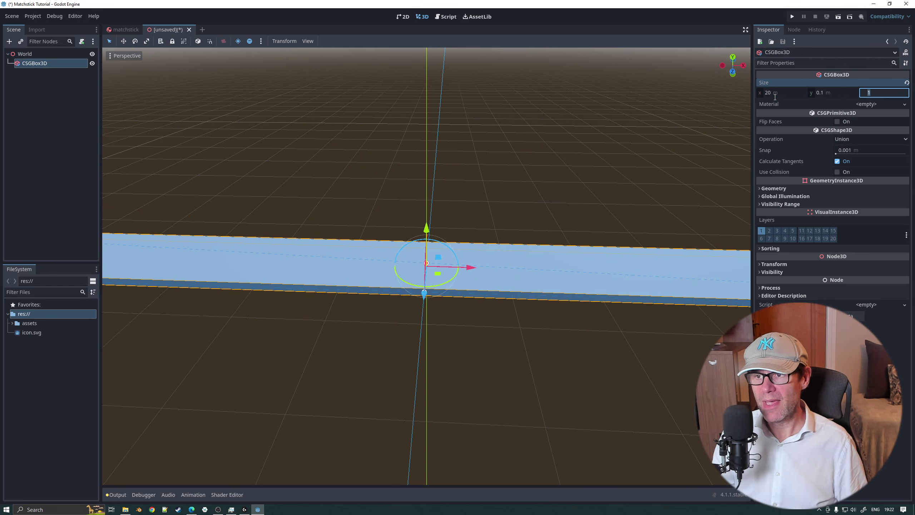
type("20")
key("Return")
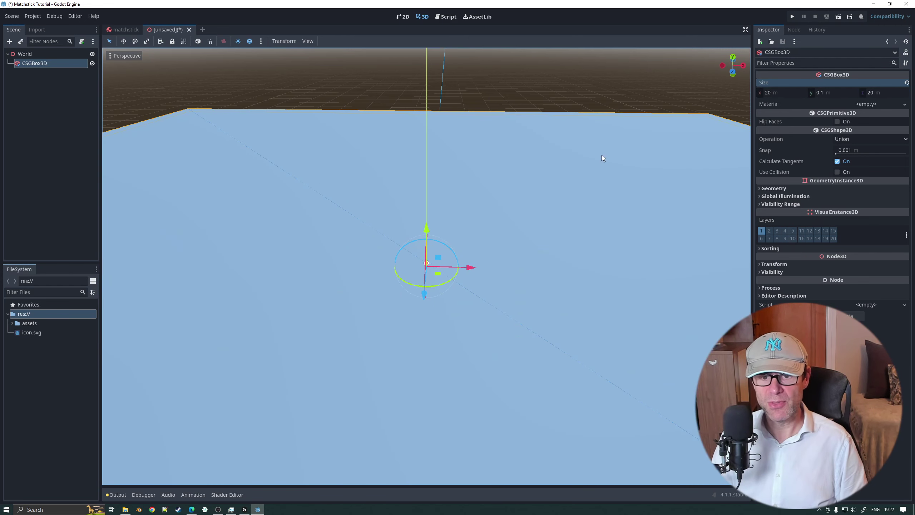
scroll(423, 190, "down", 3)
middle_click_drag(423, 190, 368, 198)
scroll(368, 195, "down", 2)
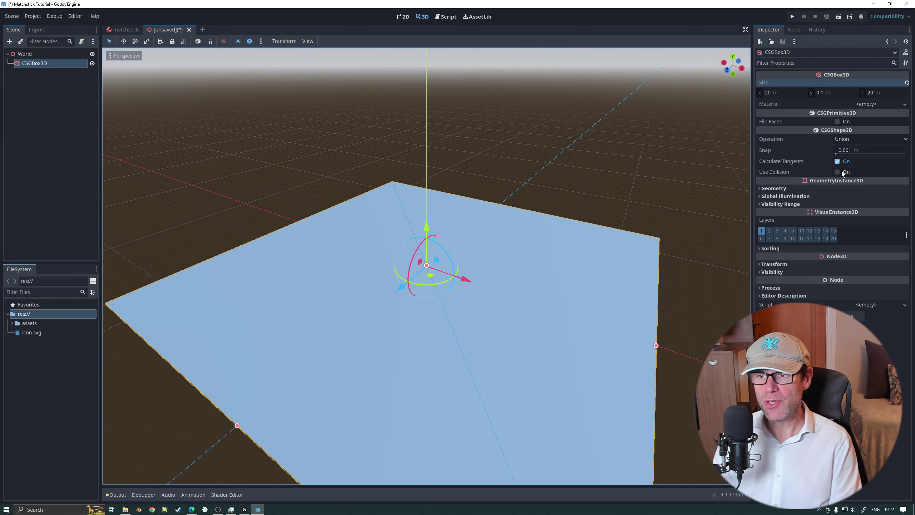
middle_click_drag(423, 225, 434, 221)
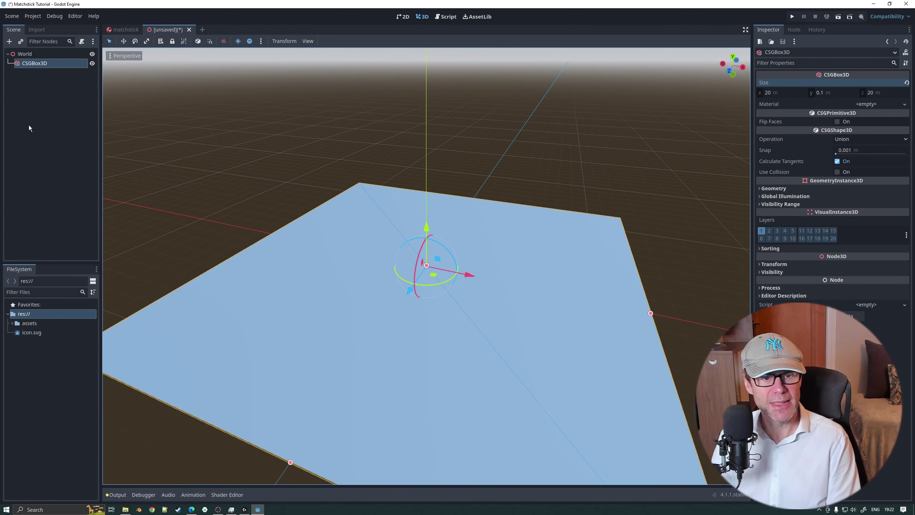
- Drop a matchstick.tscn instance into the World and lift it well above the floor
left_click(15, 326)
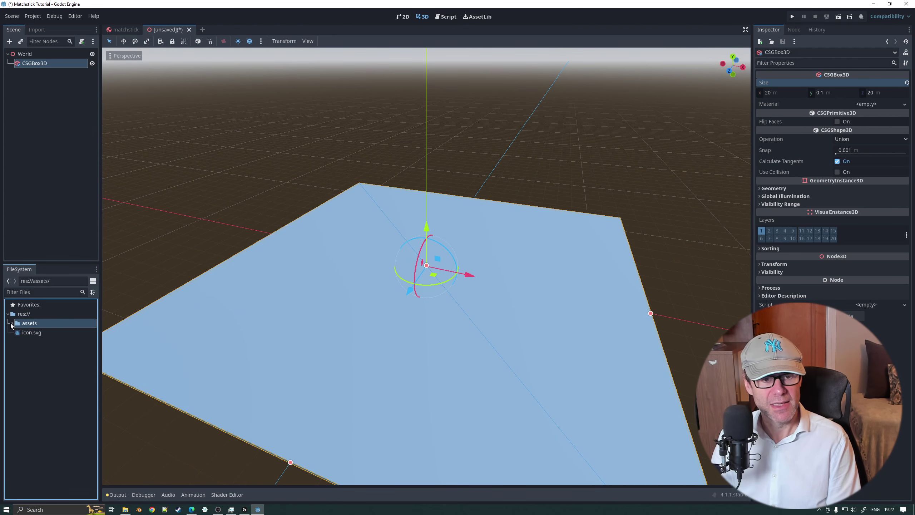
left_click(12, 324)
left_click_drag(26, 335, 347, 286)
left_click(34, 72)
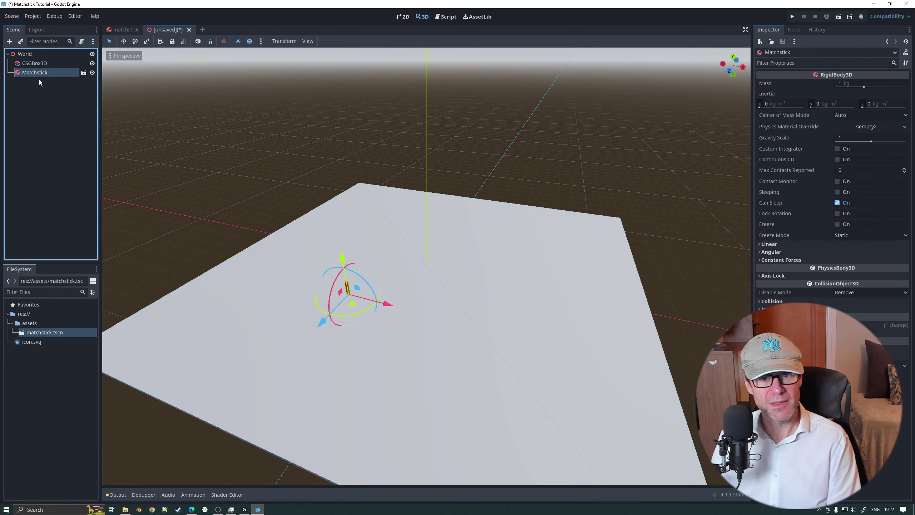
left_click_drag(341, 264, 260, 62)
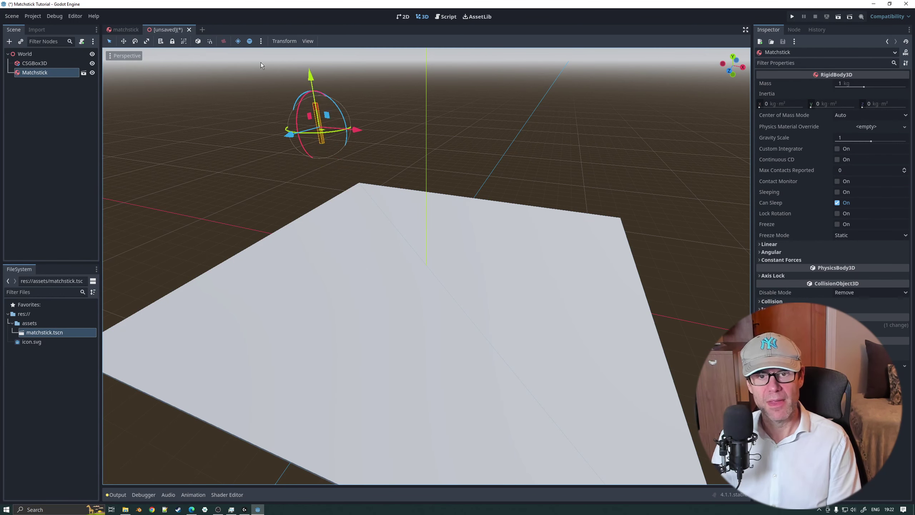
middle_click_drag(260, 63, 371, 178)
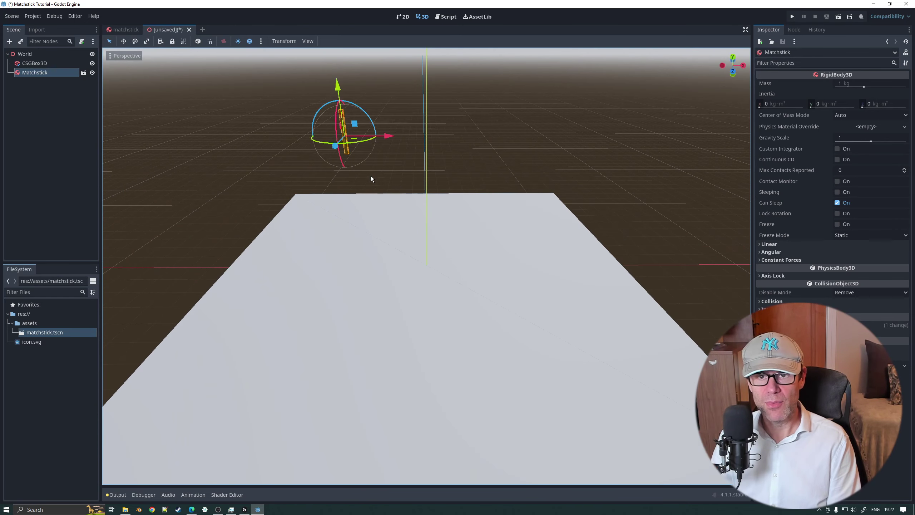
left_click(791, 16)
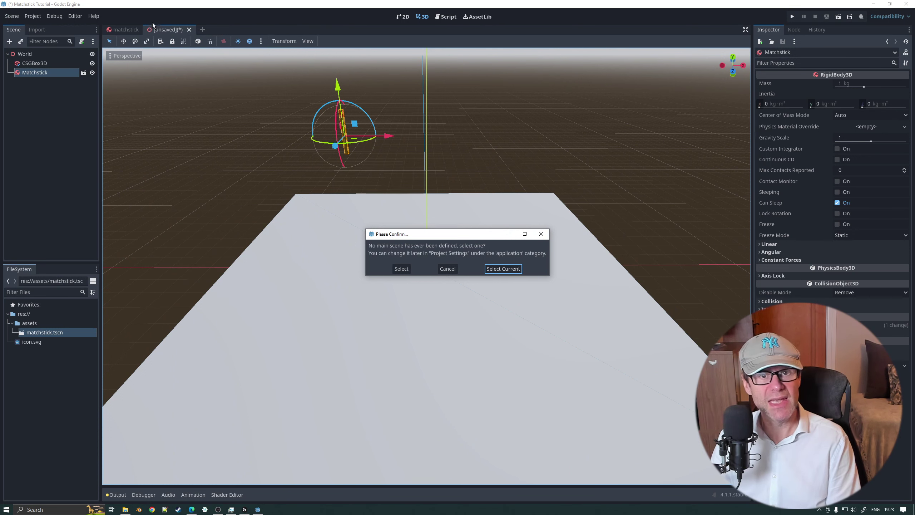
- Save the scene as world.tscn in a new res://scenes folder
left_click(448, 268)
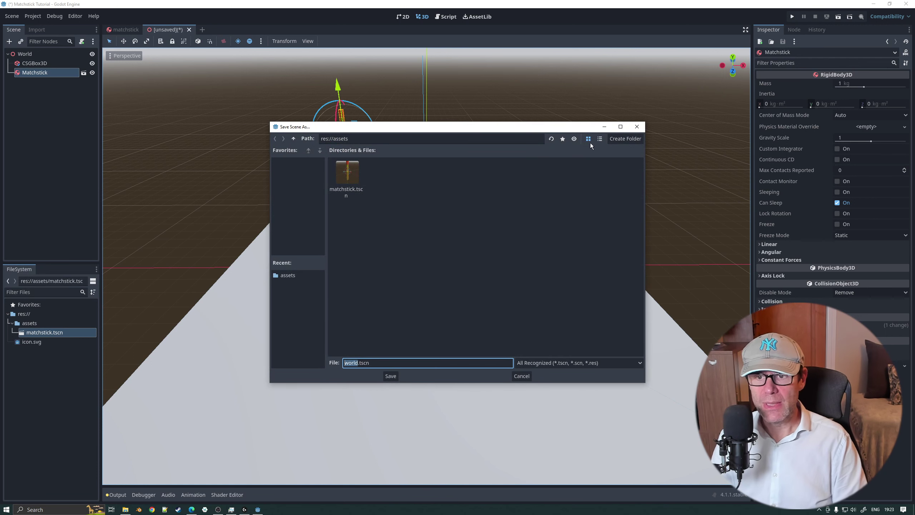
left_click(293, 138)
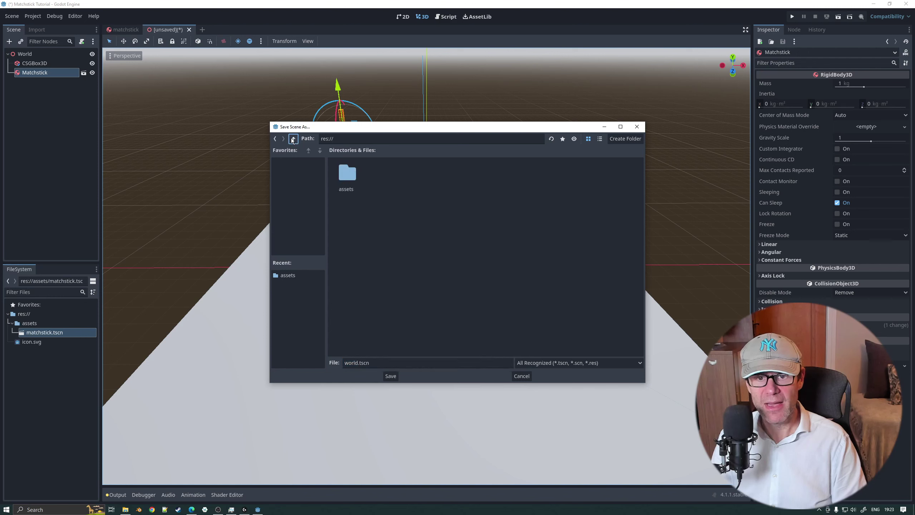
left_click(625, 138)
type("scenes")
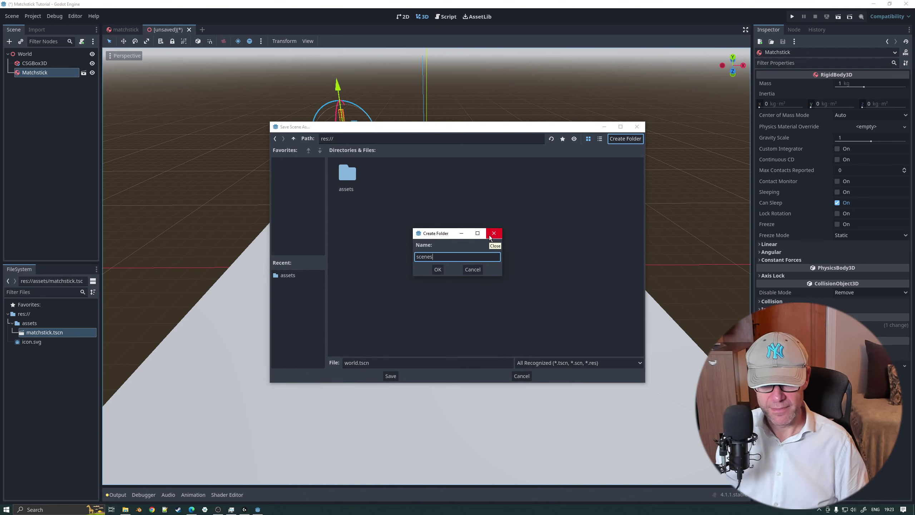
key("Return")
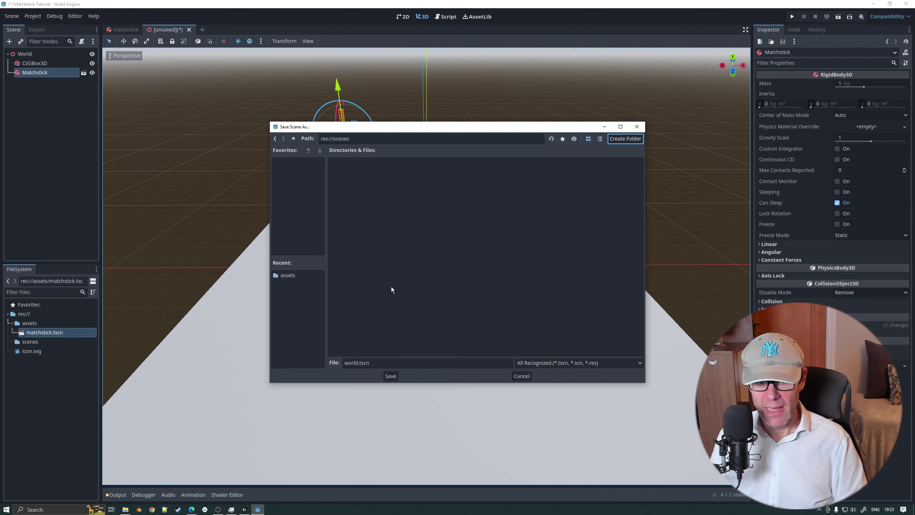
left_click(391, 375)
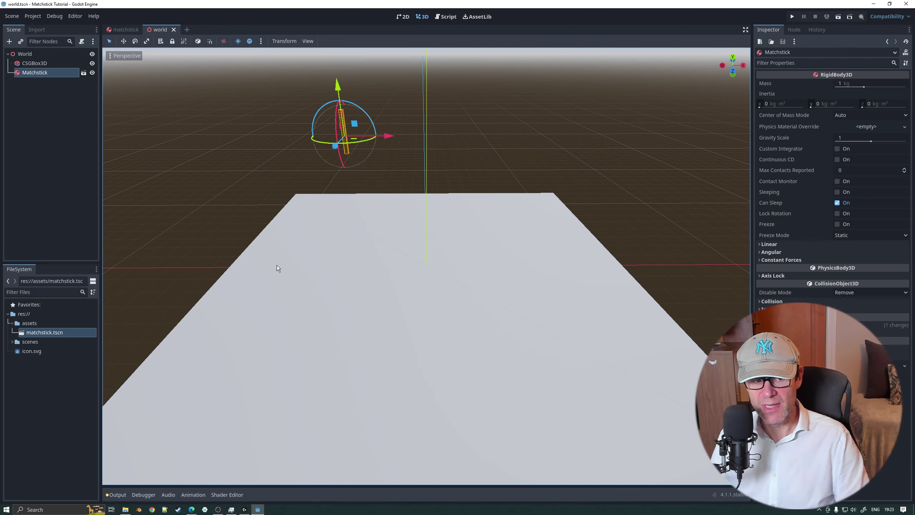
- Run the project with the World scene set as the main scene
left_click(33, 343)
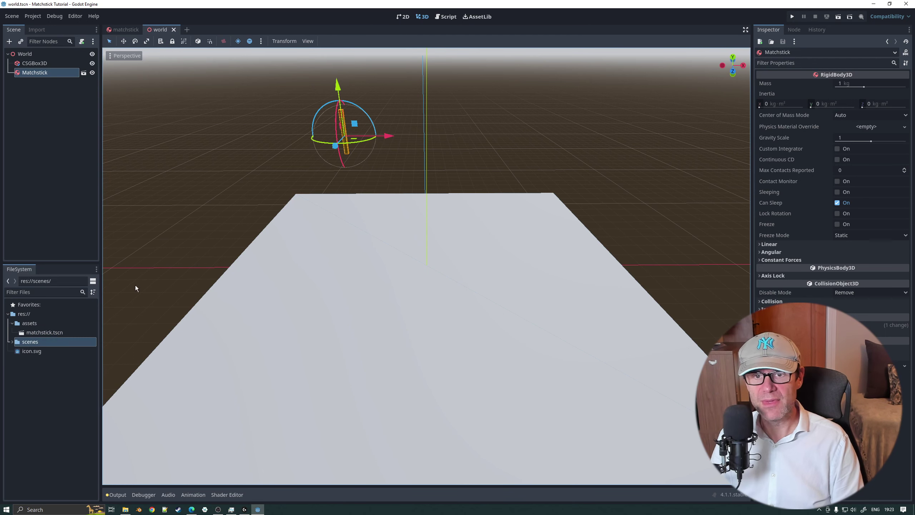
left_click(793, 16)
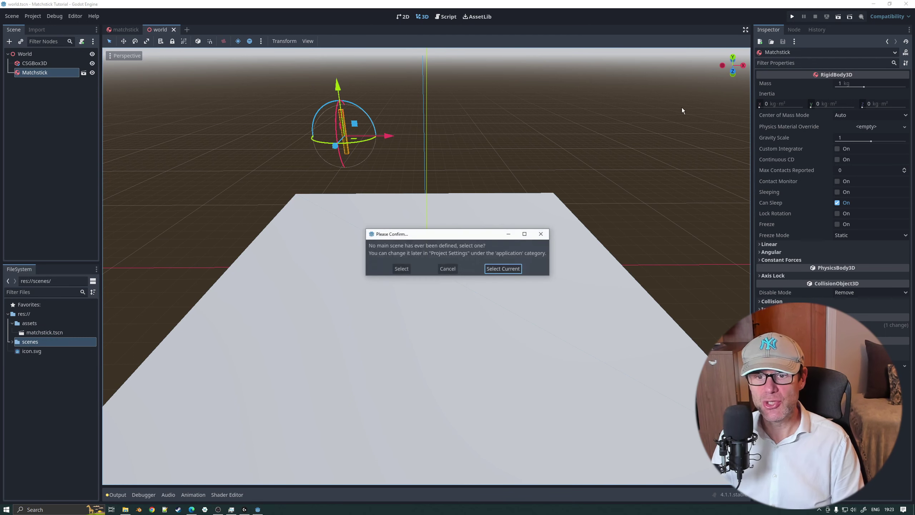
left_click(504, 269)
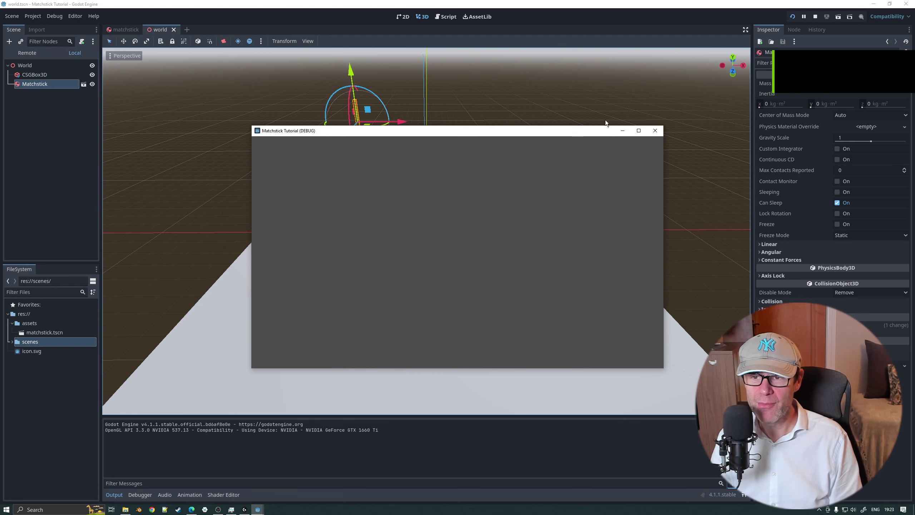
- Stop the running game and shift the matchstick sideways along its blue axis
left_click(655, 130)
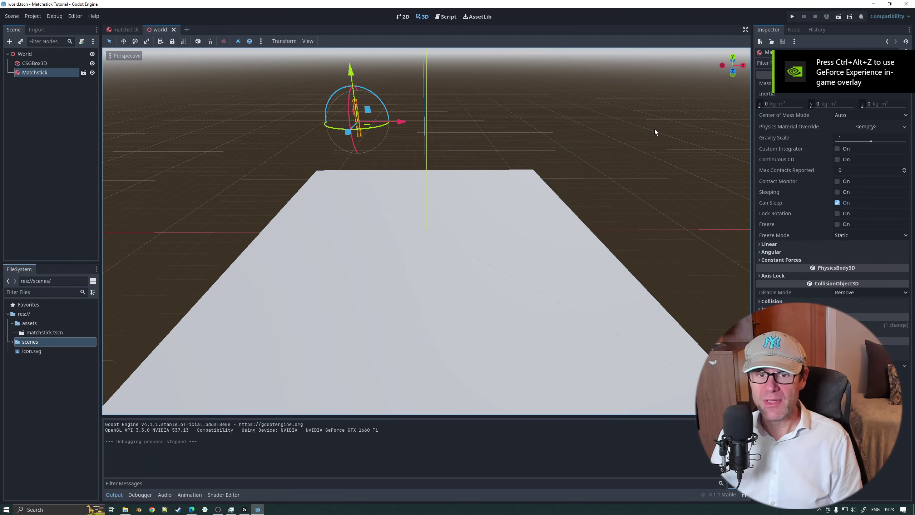
middle_click_drag(509, 134, 404, 137)
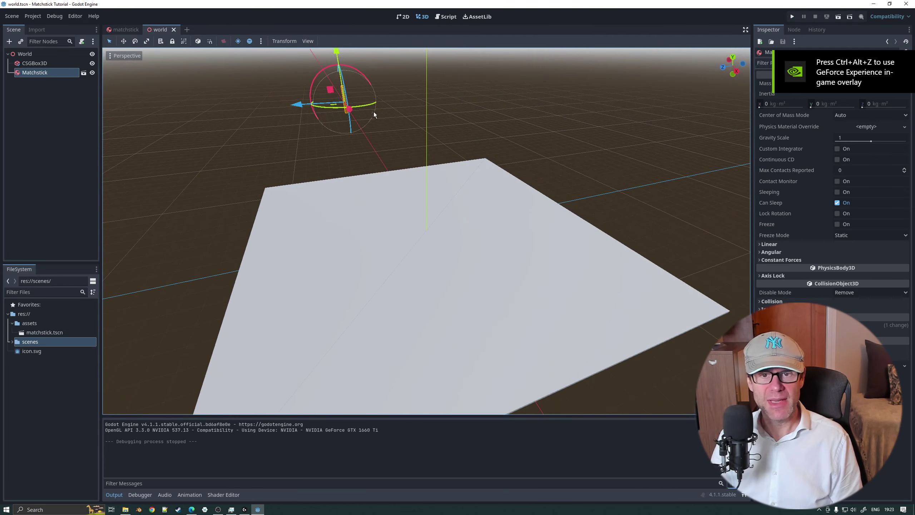
left_click_drag(296, 104, 395, 103)
- Open the Create New Node dialog to add a child under World
left_click(38, 56)
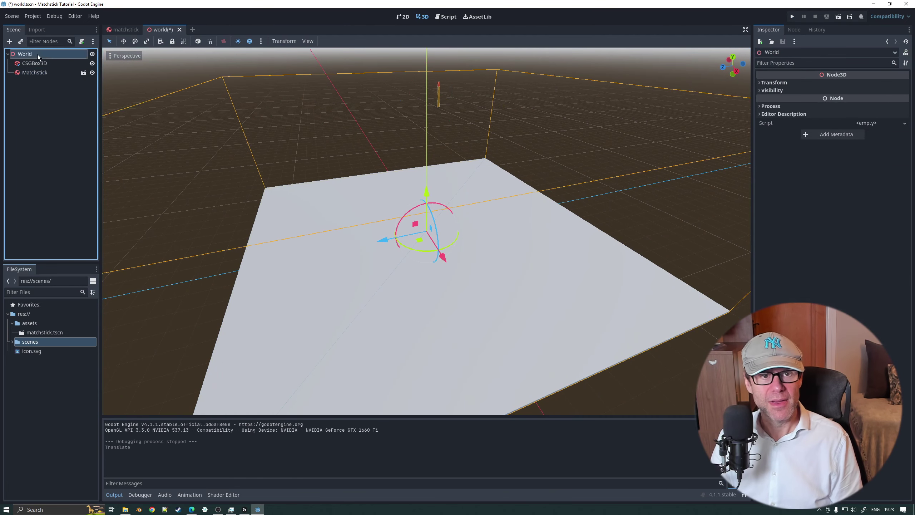
right_click(38, 56)
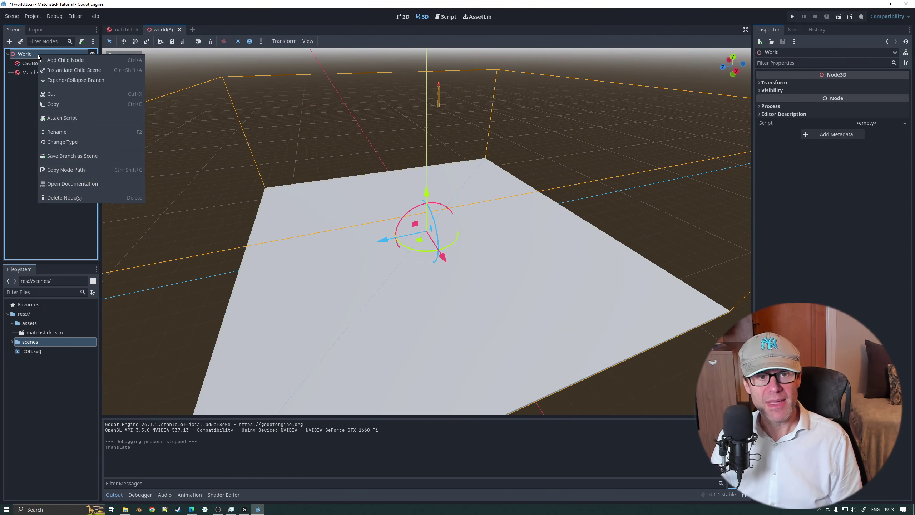
left_click(65, 59)
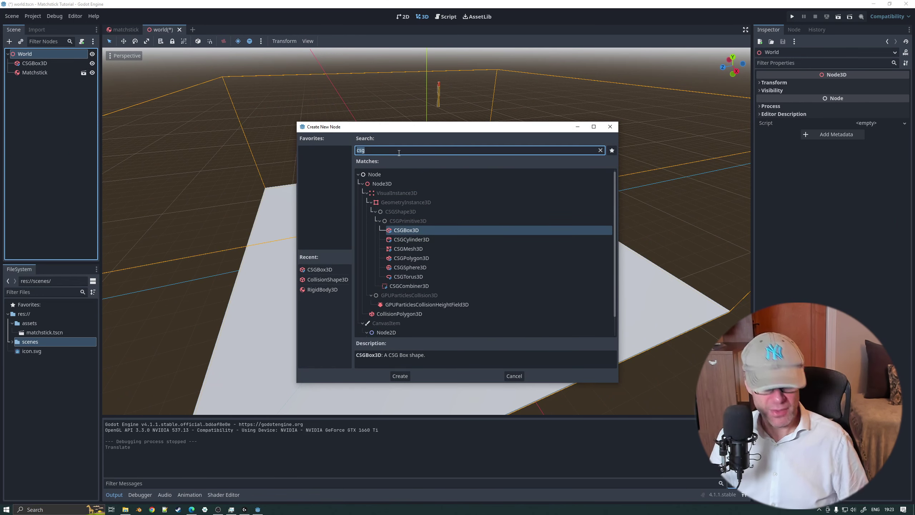
- Create a Camera3D under World and move it up and back to 0, 5, 10
type("camera")
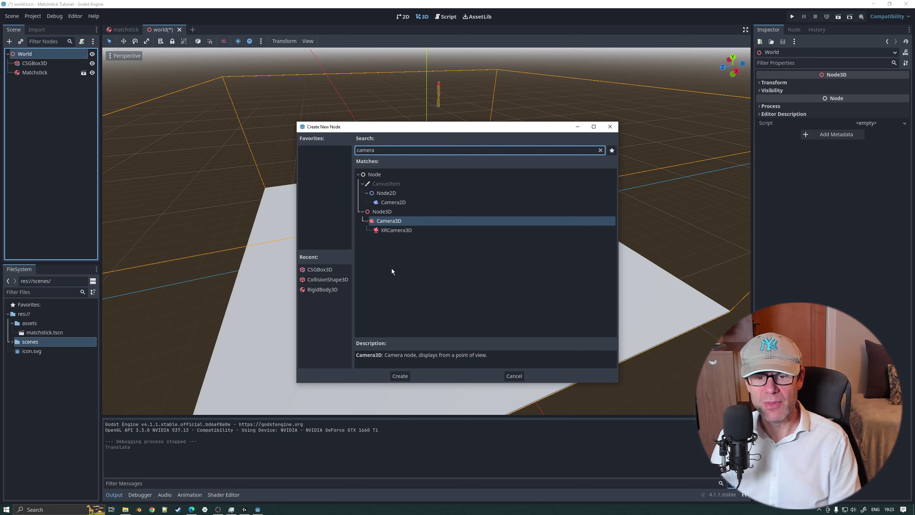
left_click(403, 376)
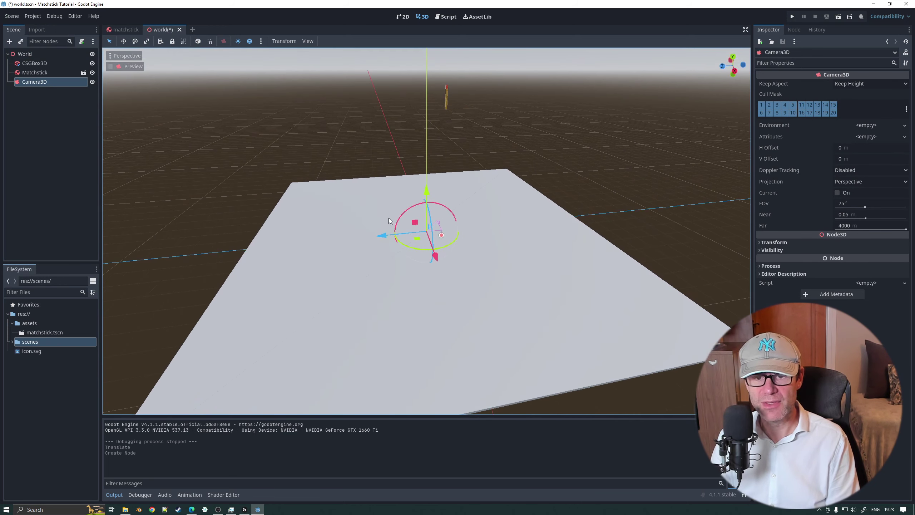
left_click_drag(428, 192, 426, 84)
left_click_drag(387, 149, 158, 143)
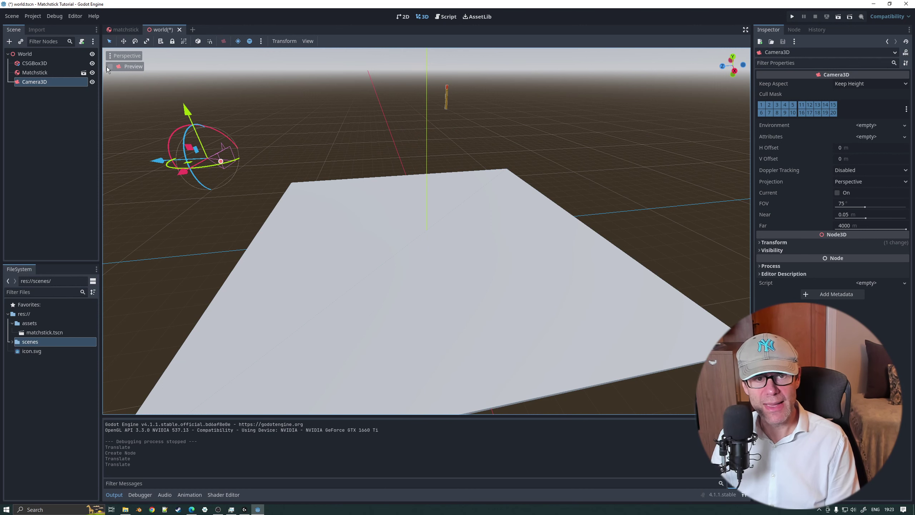
- Preview through the camera and tilt it -36° on X to look down at the floor
left_click(109, 67)
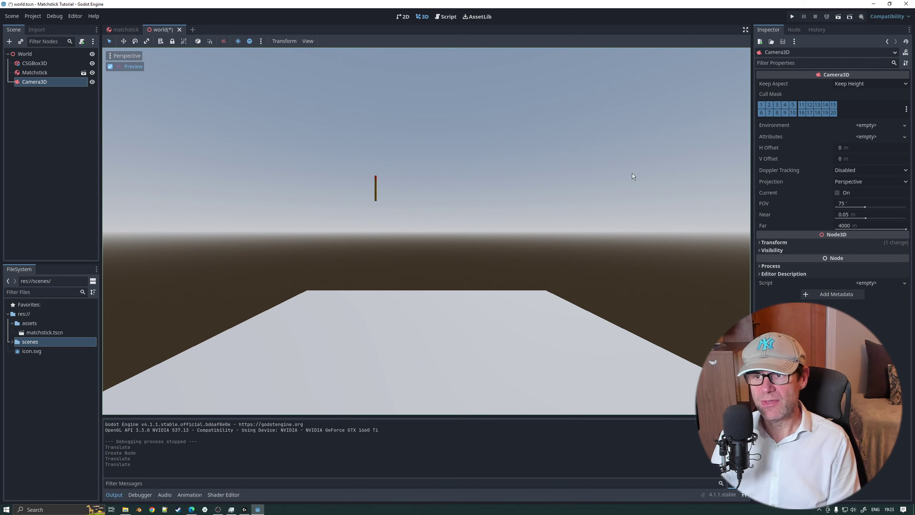
left_click(760, 243)
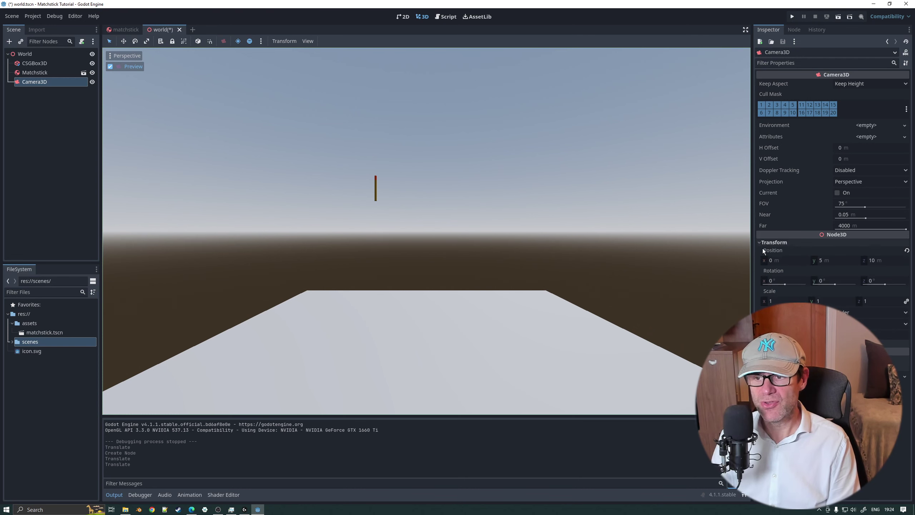
left_click_drag(780, 282, 781, 283)
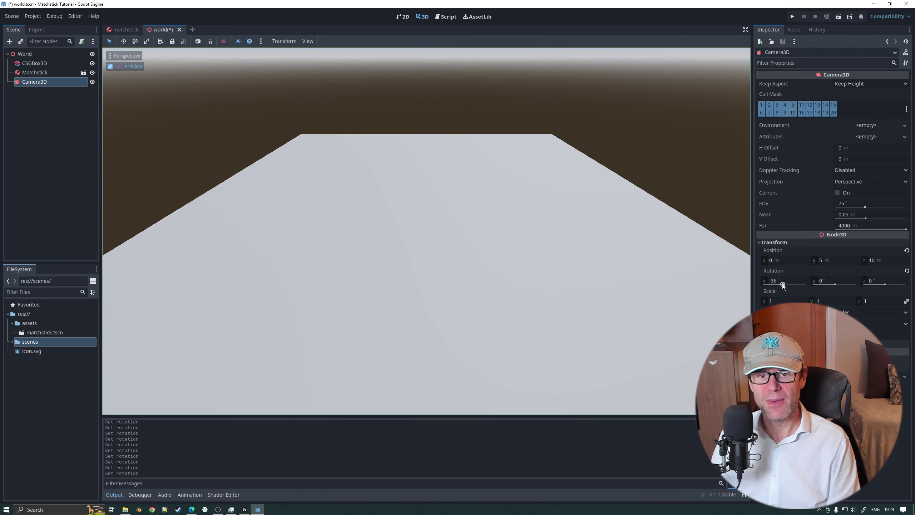
left_click(35, 63)
- Rename the CSGBox3D node to 'floor'
left_click(44, 63)
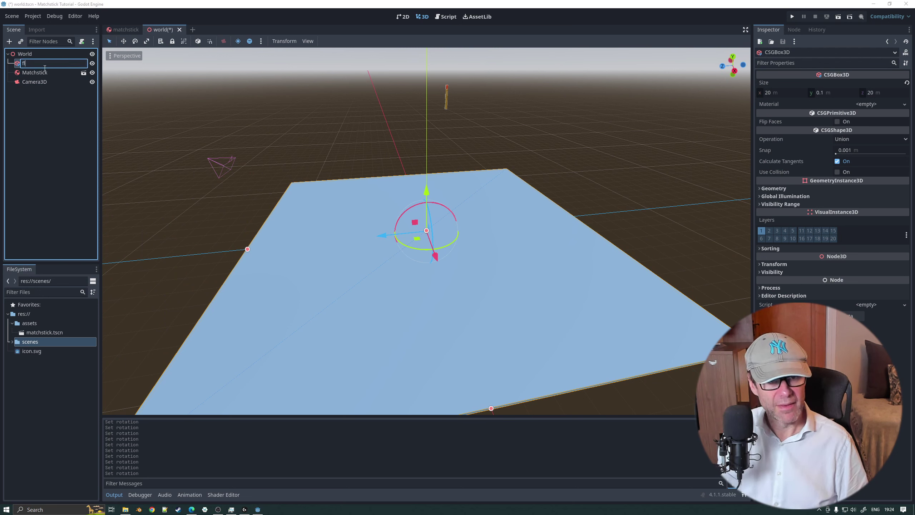
type("floor")
key("Return")
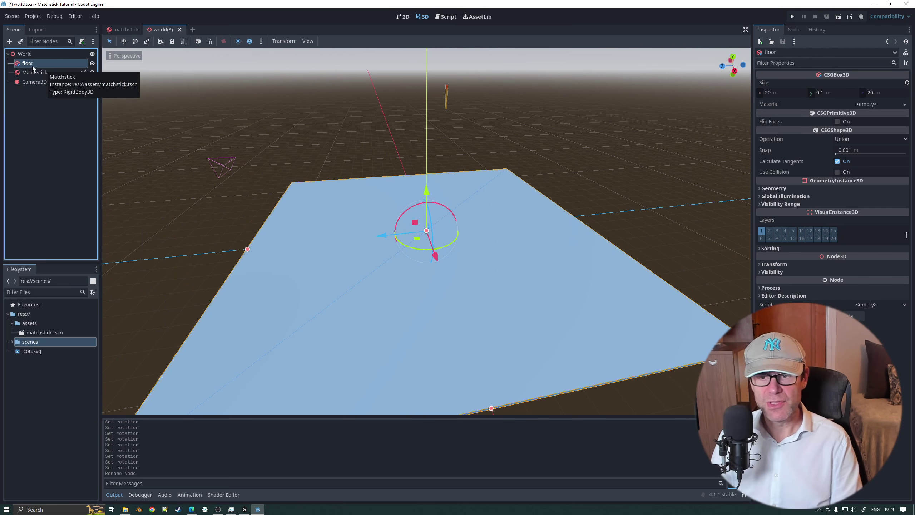
- Give the floor a new StandardMaterial3D material override with a teal-green albedo
left_click(760, 187)
left_click(872, 204)
left_click(872, 216)
left_click(881, 327)
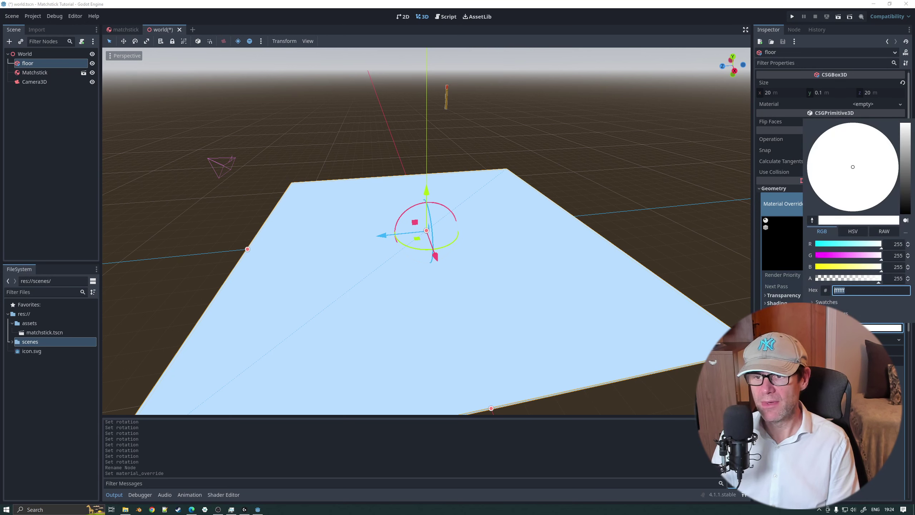
left_click_drag(903, 148, 906, 159)
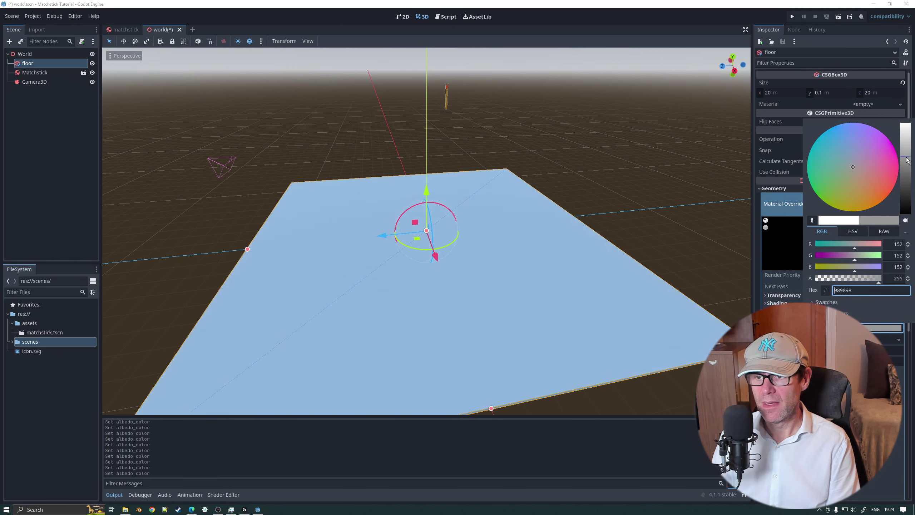
left_click_drag(853, 170, 789, 195)
left_click(789, 195)
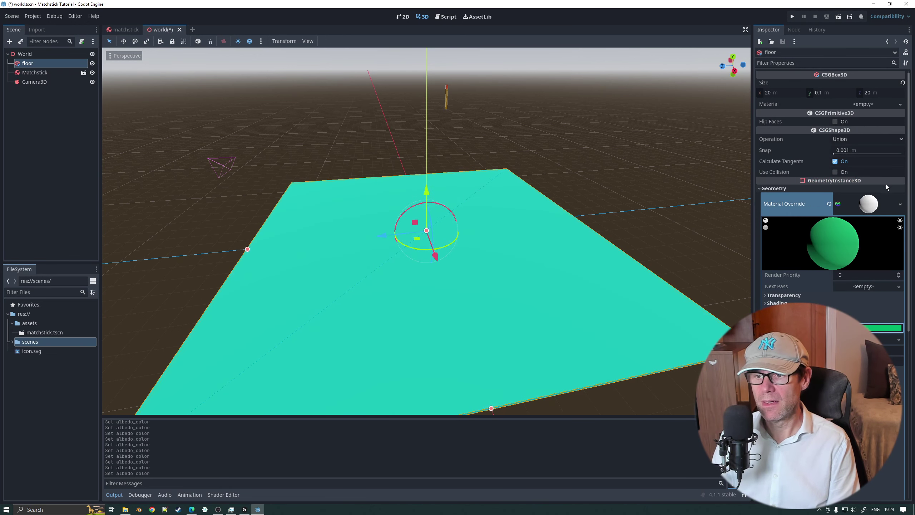
- Darken the floor's albedo colour to green 008750
left_click(882, 327)
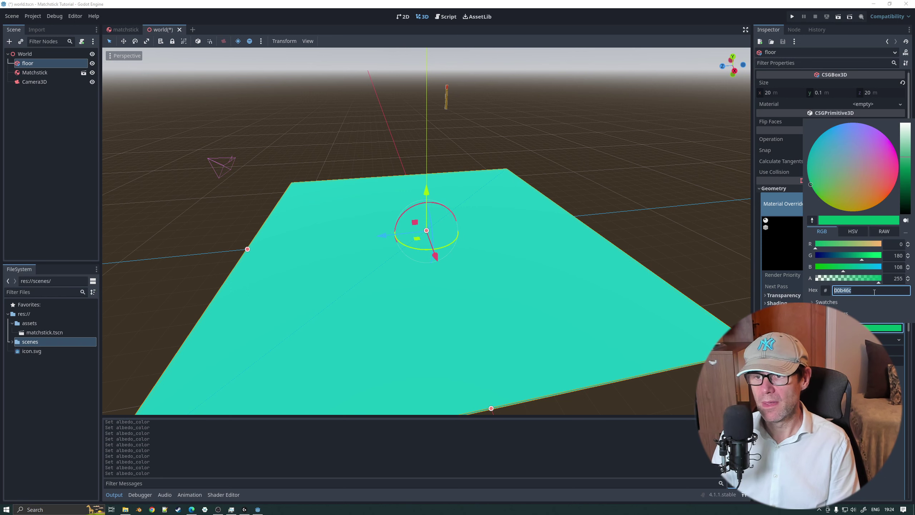
left_click_drag(907, 161, 907, 177)
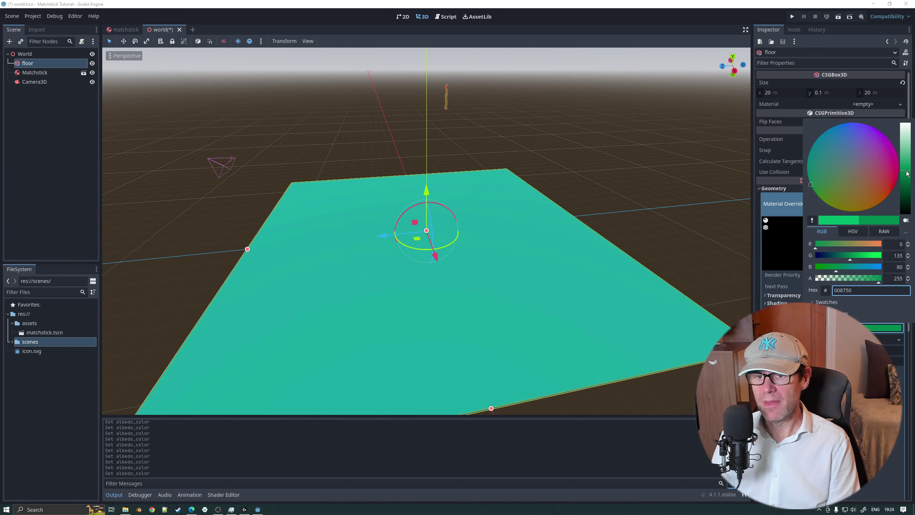
left_click(659, 218)
left_click(654, 237)
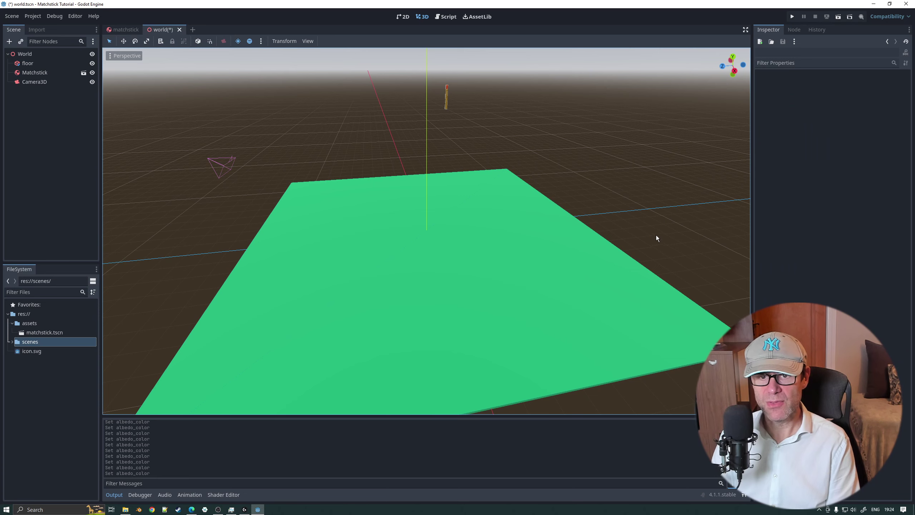
middle_click_drag(656, 234, 533, 139)
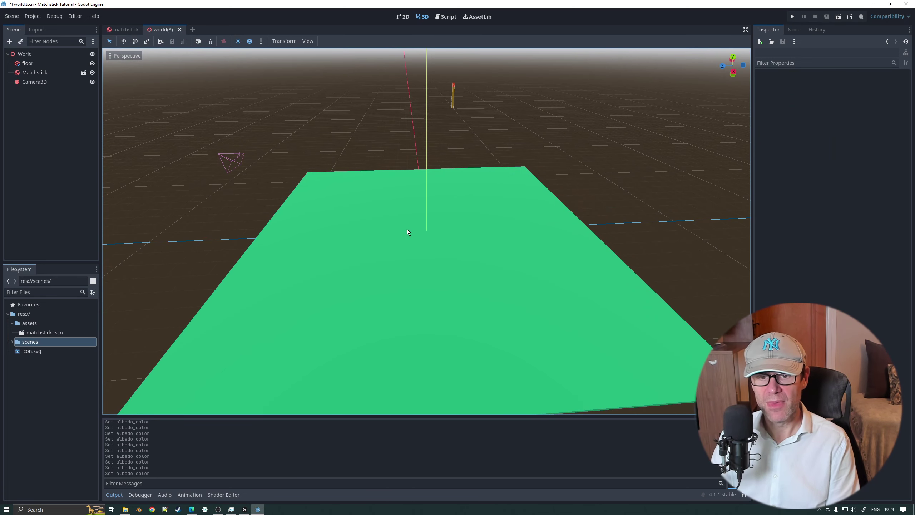
- Test-run the scene and close the game window
left_click(791, 16)
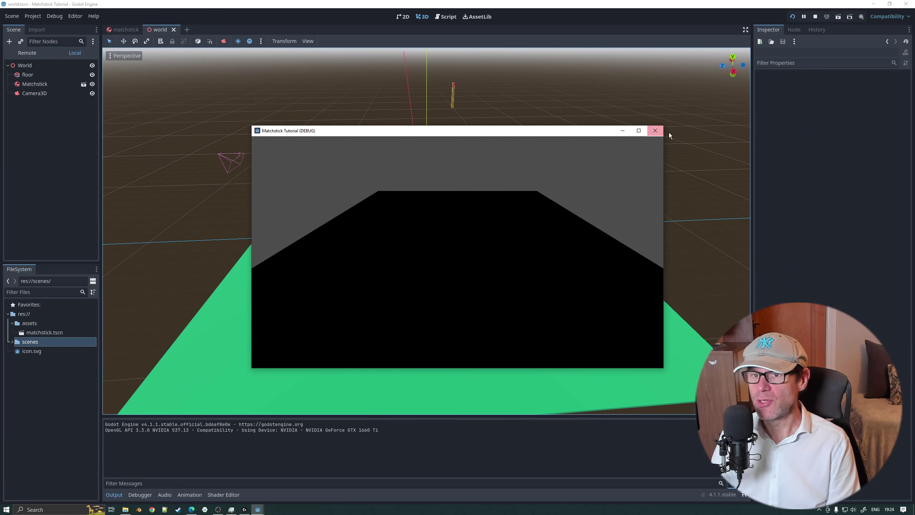
left_click(655, 131)
scroll(563, 142, "down", 4)
middle_click_drag(564, 142, 542, 142)
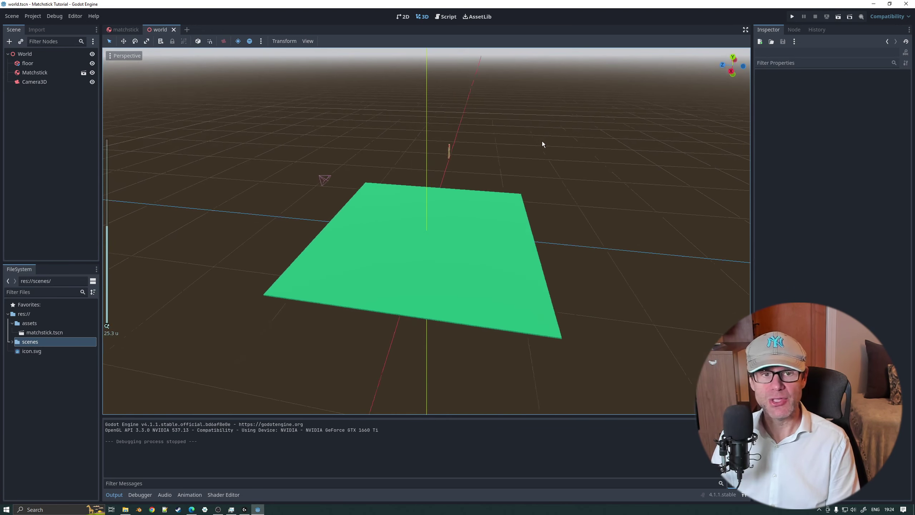
- Add a DirectionalLight3D as a child of World
right_click(33, 56)
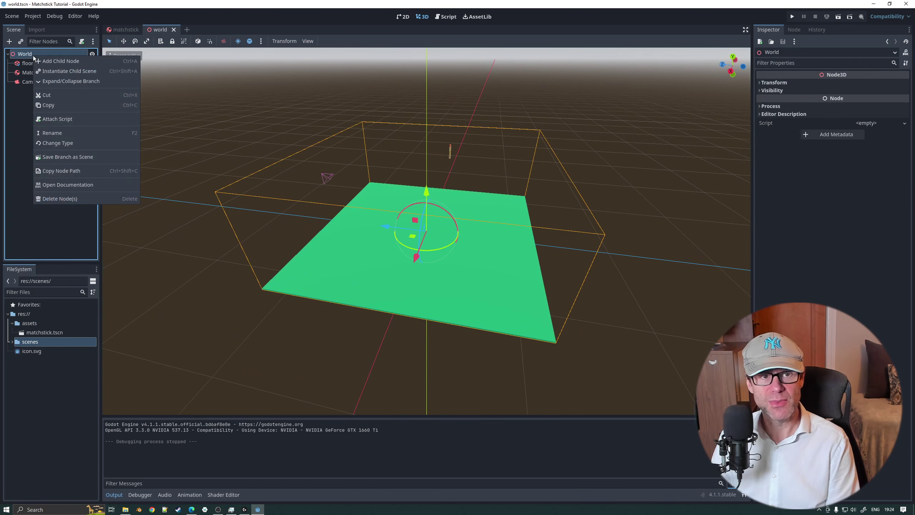
left_click(51, 62)
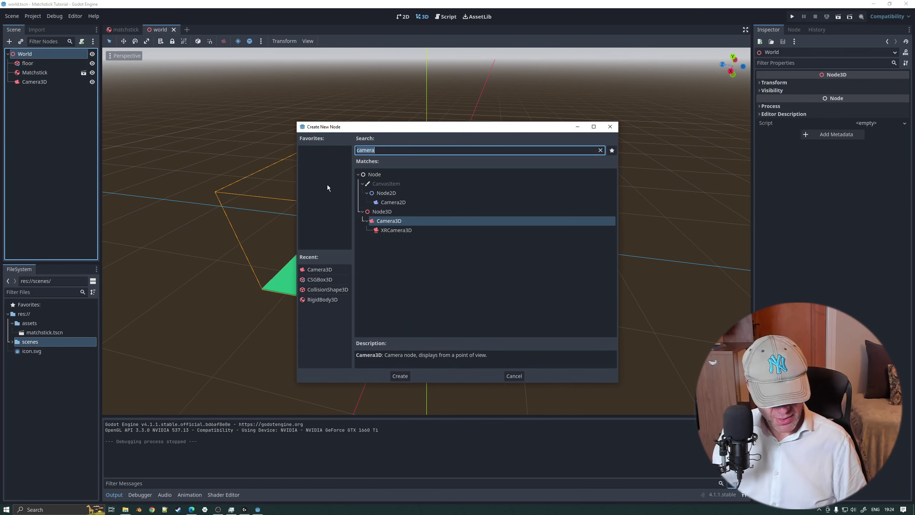
type("light")
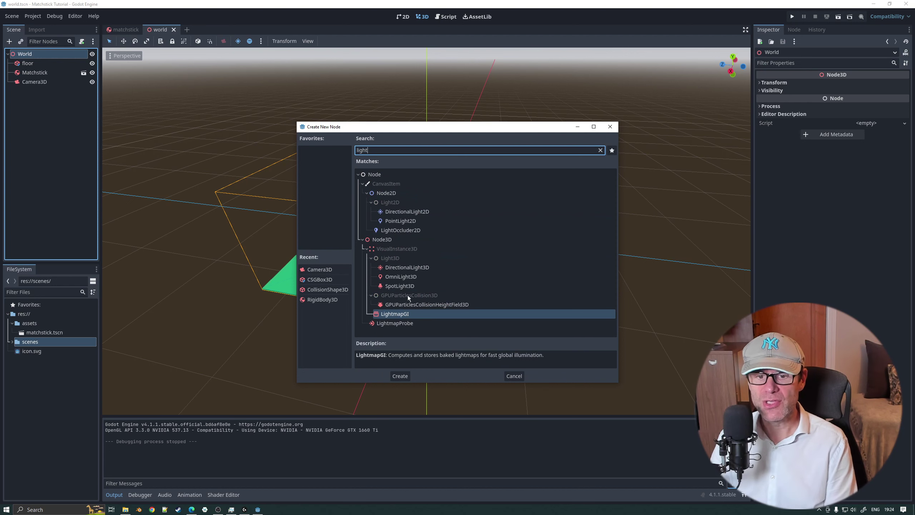
left_click(410, 267)
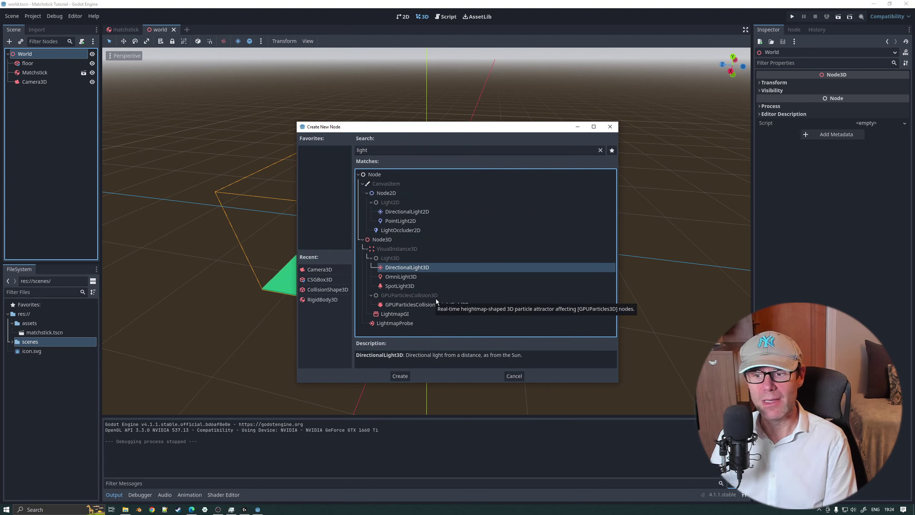
left_click(400, 376)
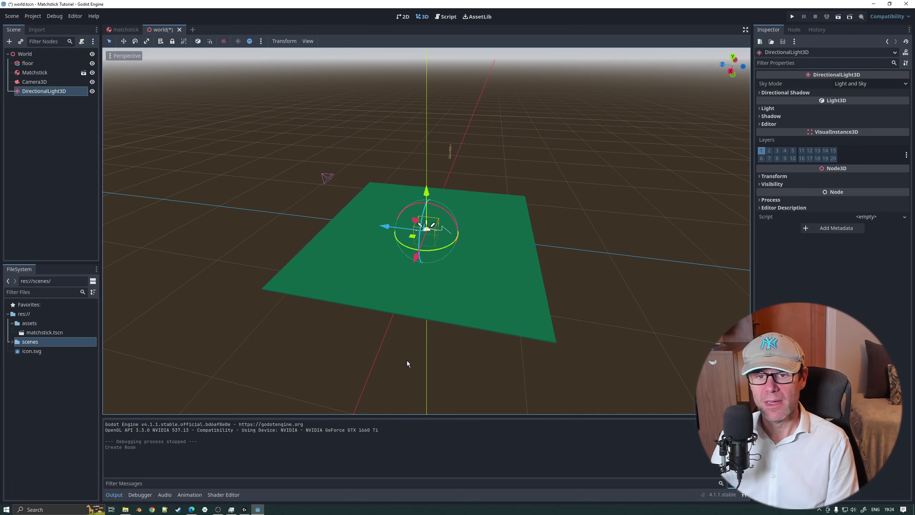
- Raise the directional light high above the floor
left_click_drag(423, 204, 460, 130)
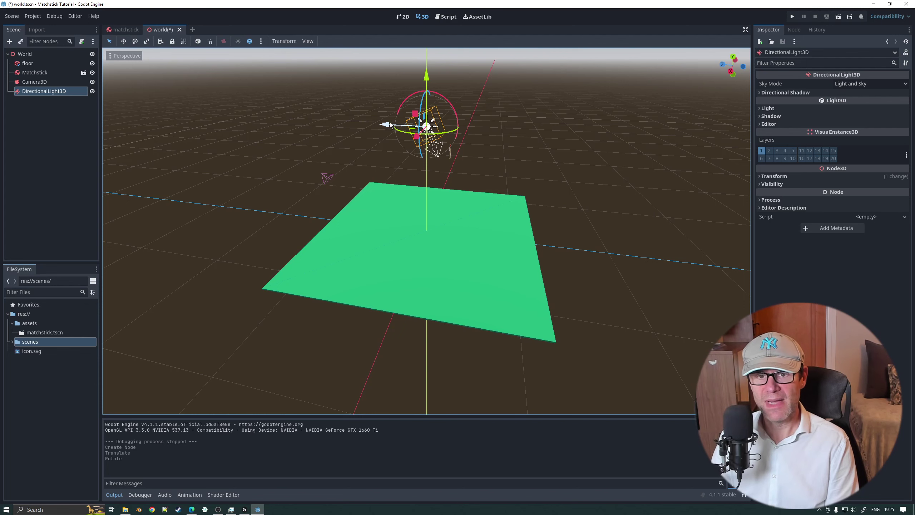
left_click_drag(389, 125, 291, 115)
scroll(357, 158, "down", 4)
left_click_drag(364, 136, 360, 54)
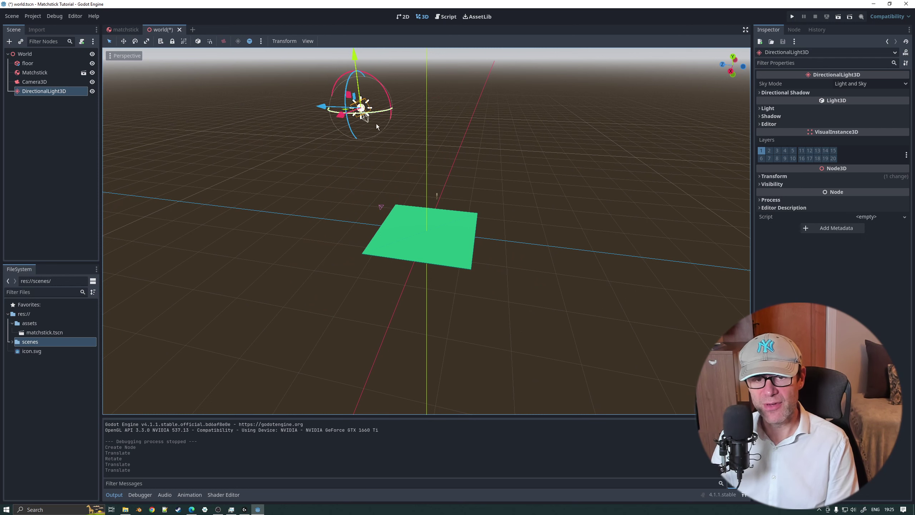
scroll(434, 180, "up", 2)
middle_click_drag(433, 183, 433, 181)
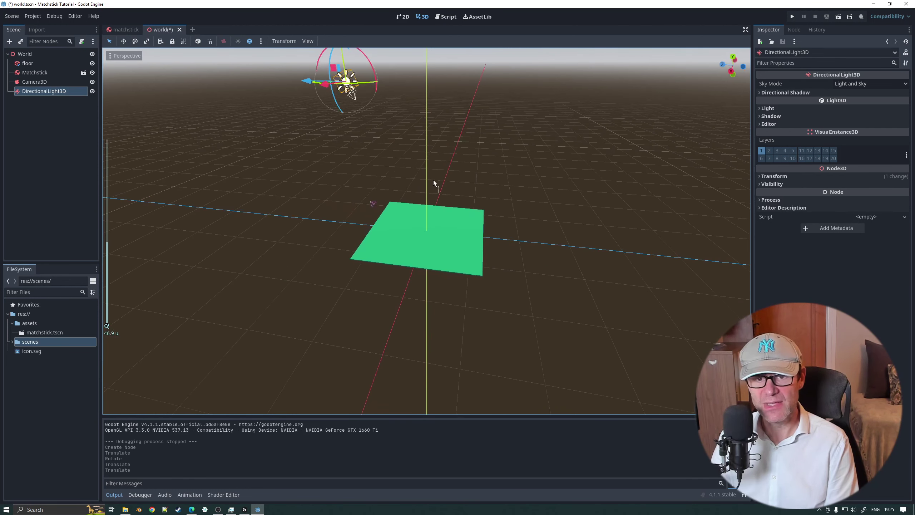
scroll(376, 130, "down", 2)
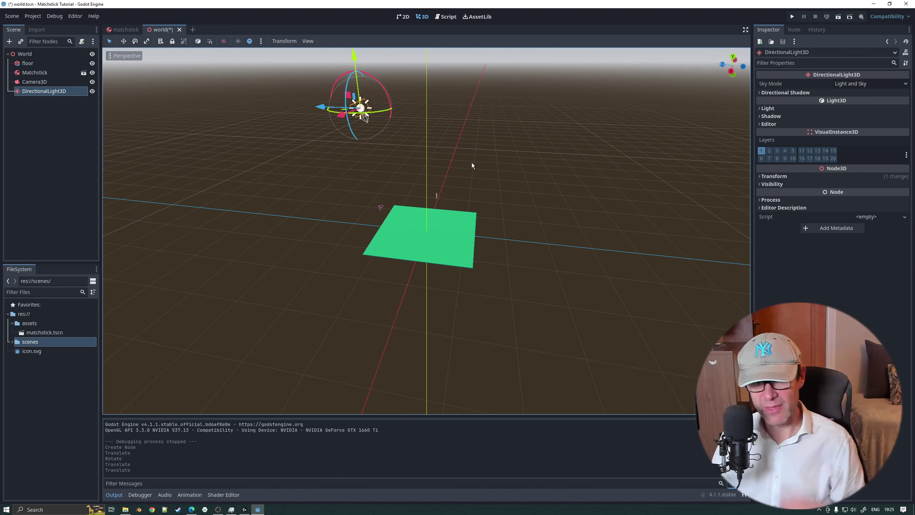
- Run the game twice to check the floor is now lit green
left_click(793, 17)
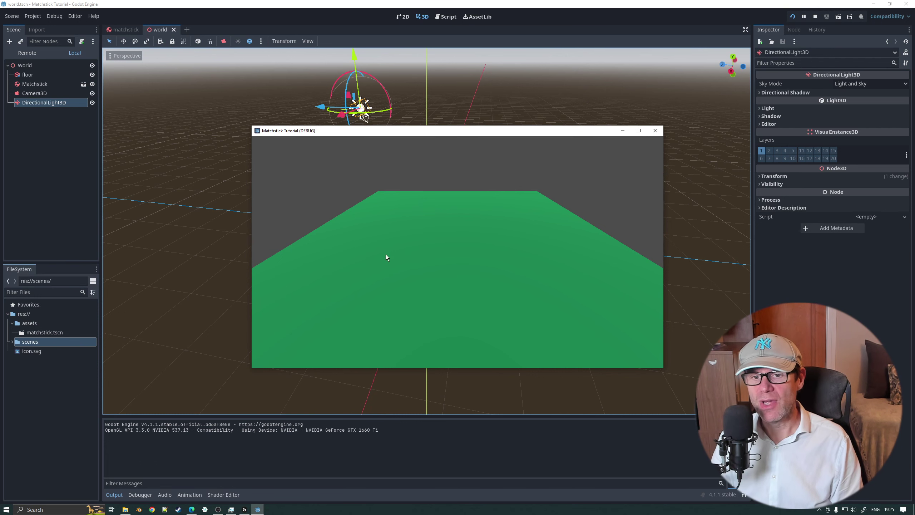
left_click(654, 130)
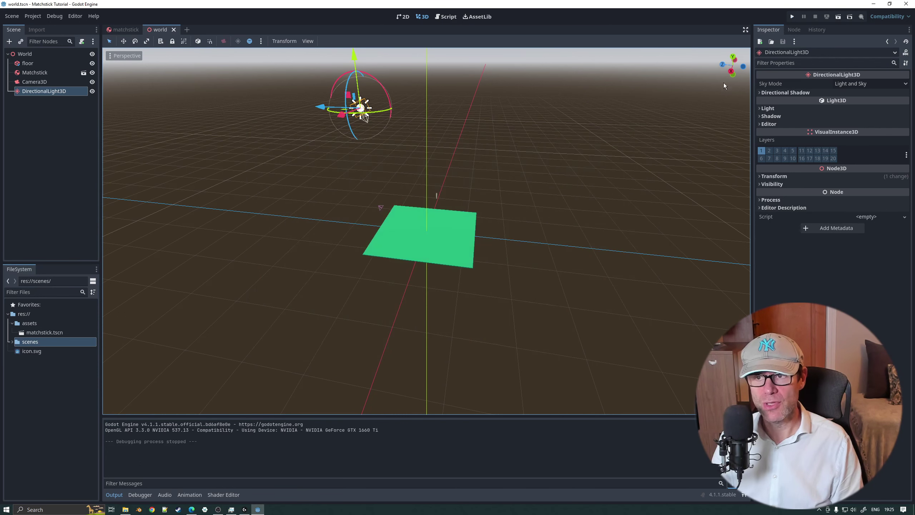
left_click(792, 16)
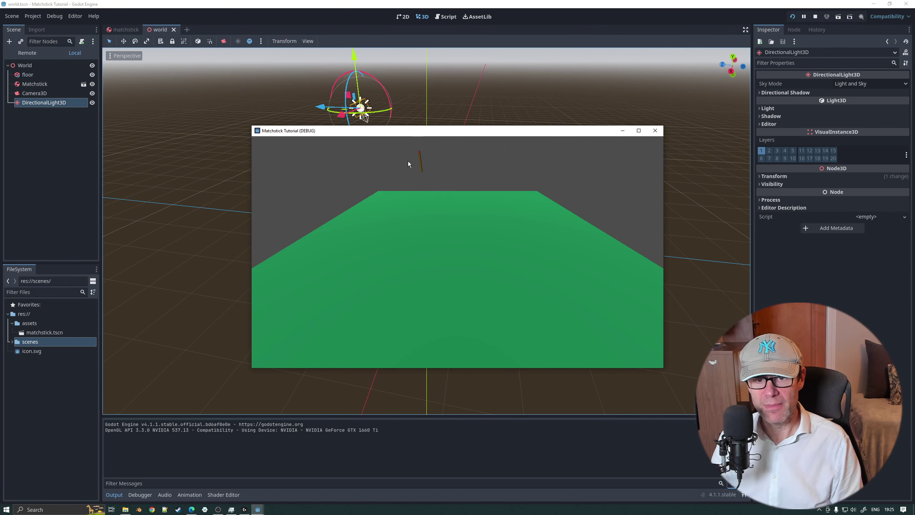
left_click(656, 131)
- Turn on Use Collision for the floor, keeping collision mask layer 1 enabled
left_click(26, 64)
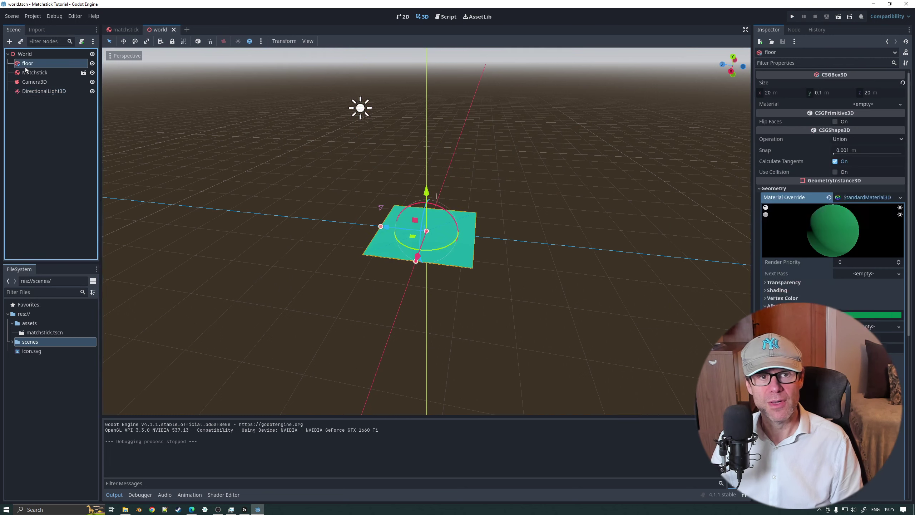
left_click(759, 189)
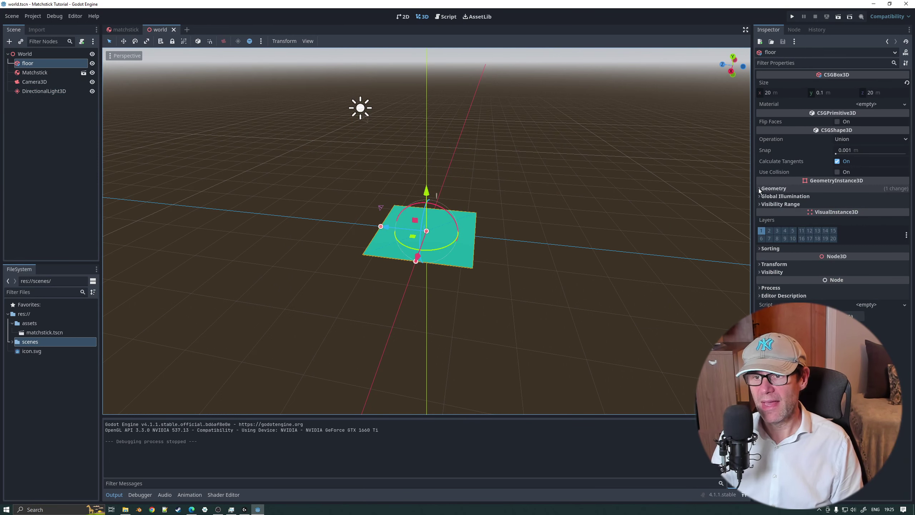
left_click(836, 172)
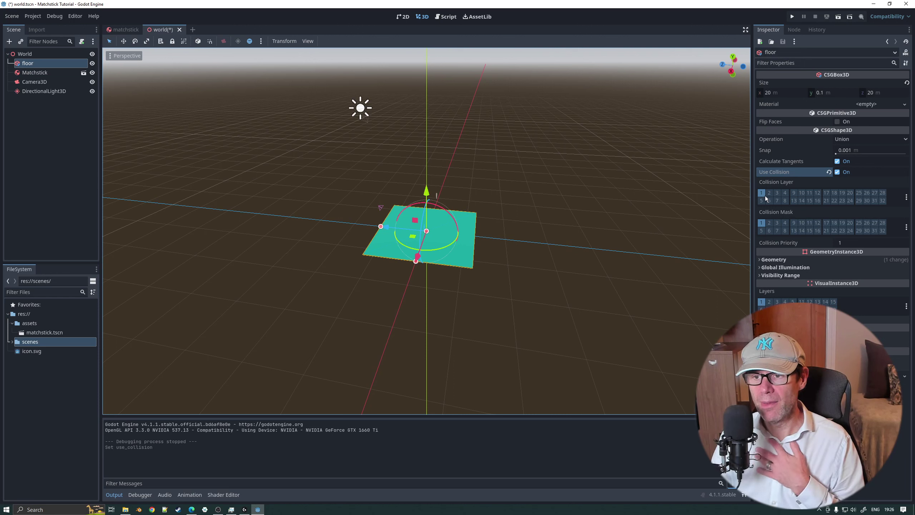
left_click(761, 223)
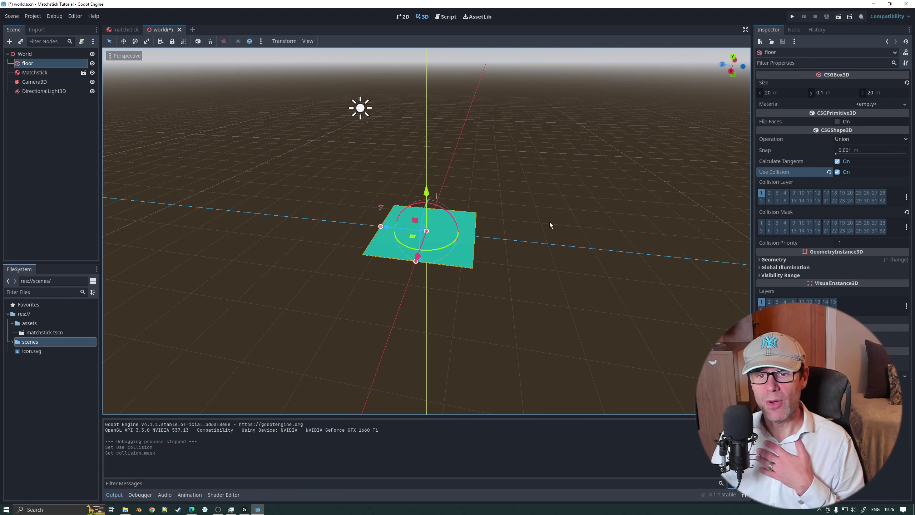
left_click(761, 222)
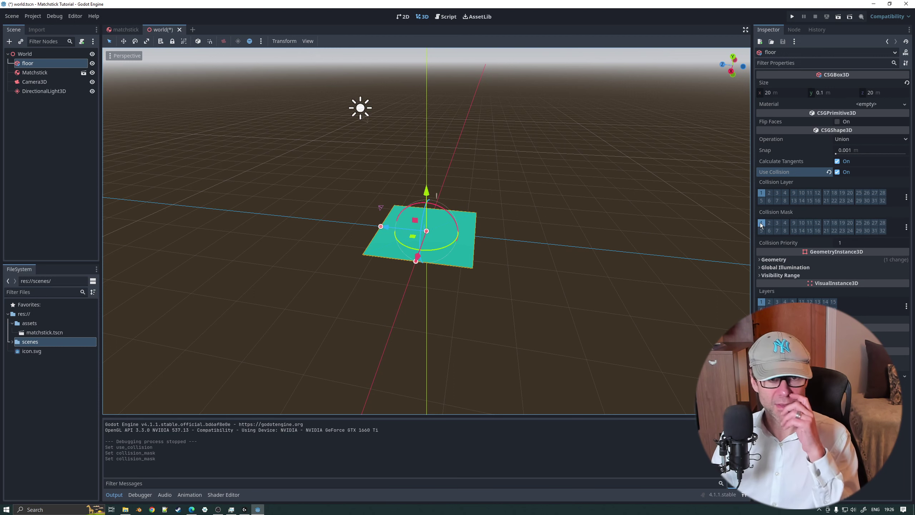
left_click(36, 73)
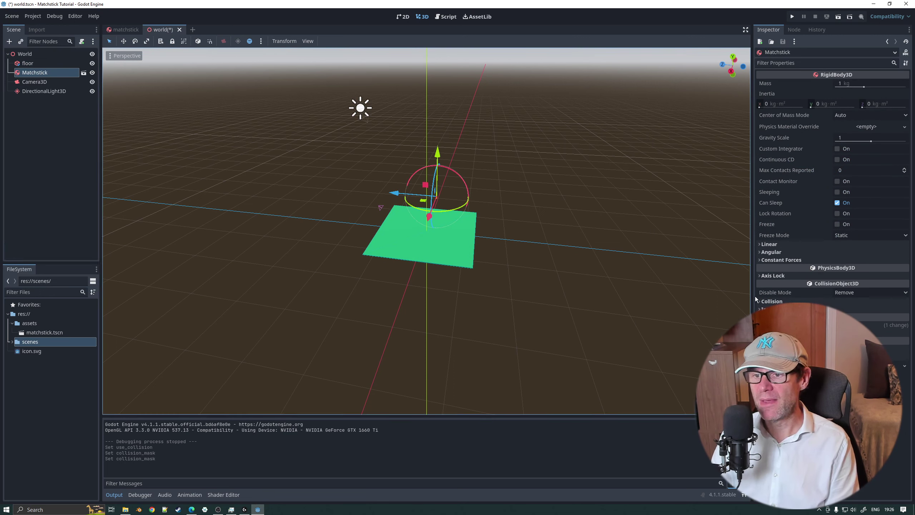
- Test-run the scene to watch the matchstick fall onto the floor
left_click(771, 302)
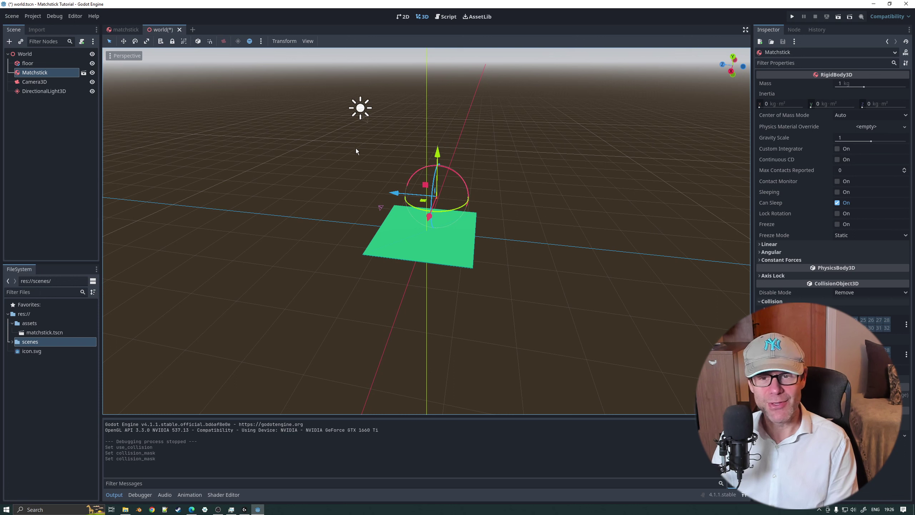
left_click(790, 17)
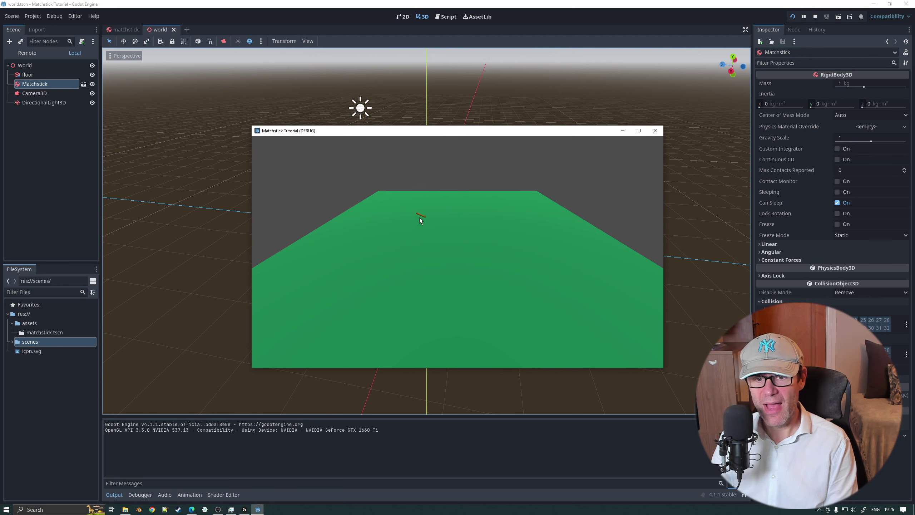
left_click(650, 132)
- Shift the matchstick along Z, save and re-run the drop test, then switch to the browser
middle_click_drag(571, 165, 453, 146)
scroll(446, 170, "up", 4)
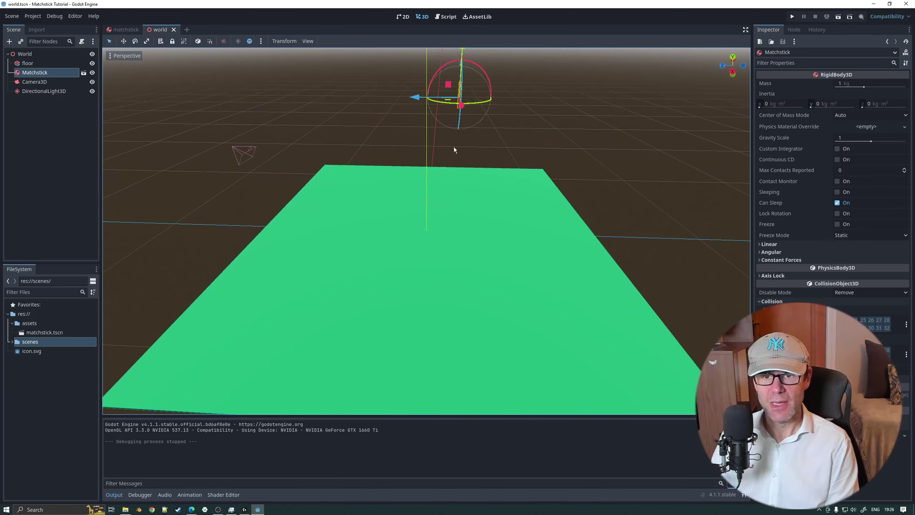
left_click_drag(418, 96, 378, 134)
scroll(373, 97, "down", 2)
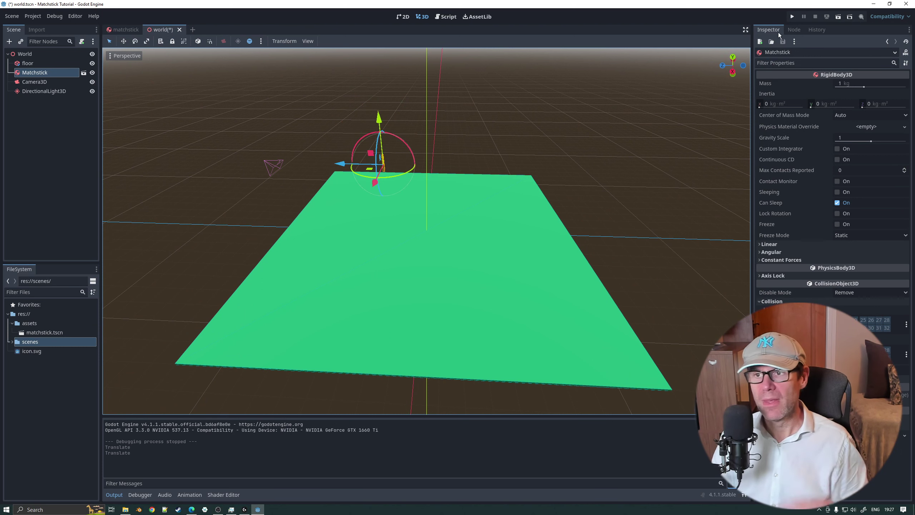
left_click(791, 16)
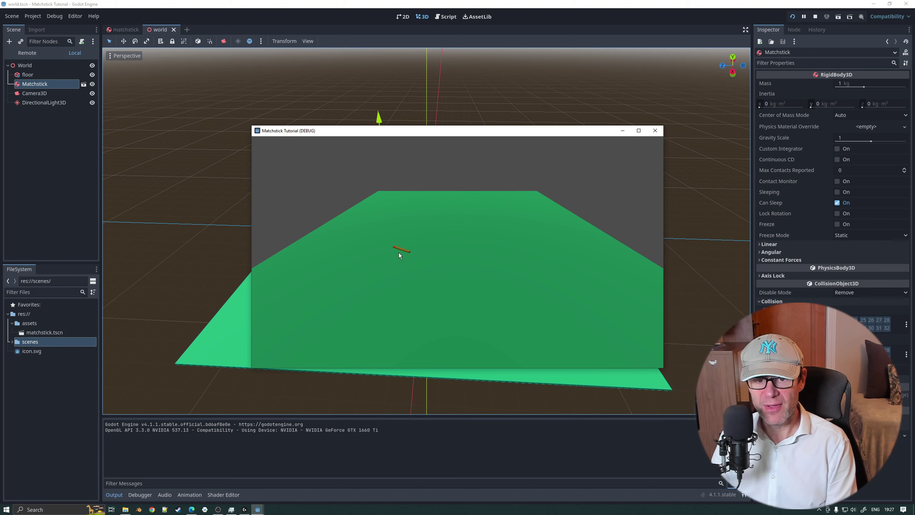
left_click(657, 133)
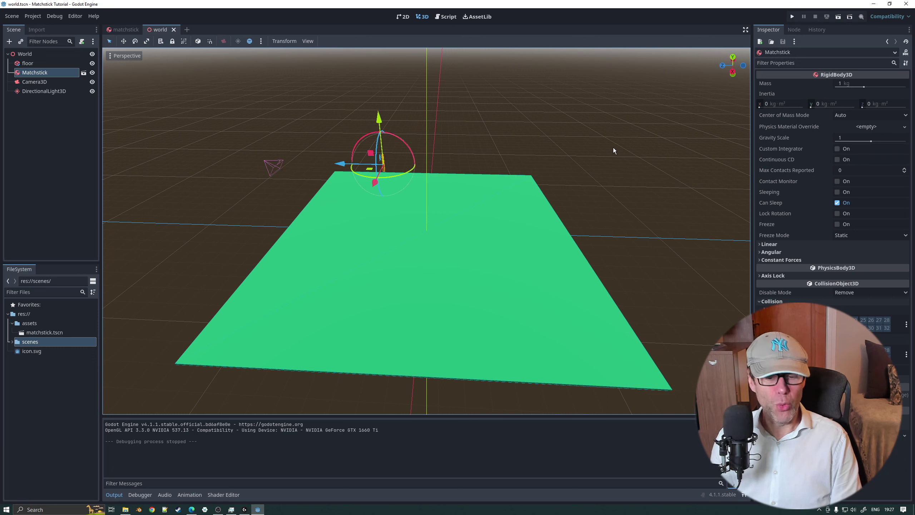
left_click(191, 509)
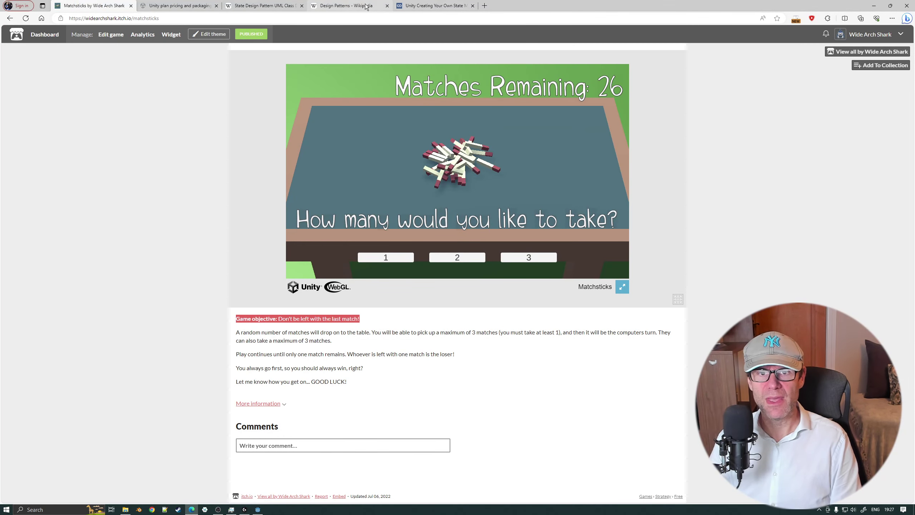
- Switch to the 'Design Patterns - Wikipedia' browser tab
left_click(351, 6)
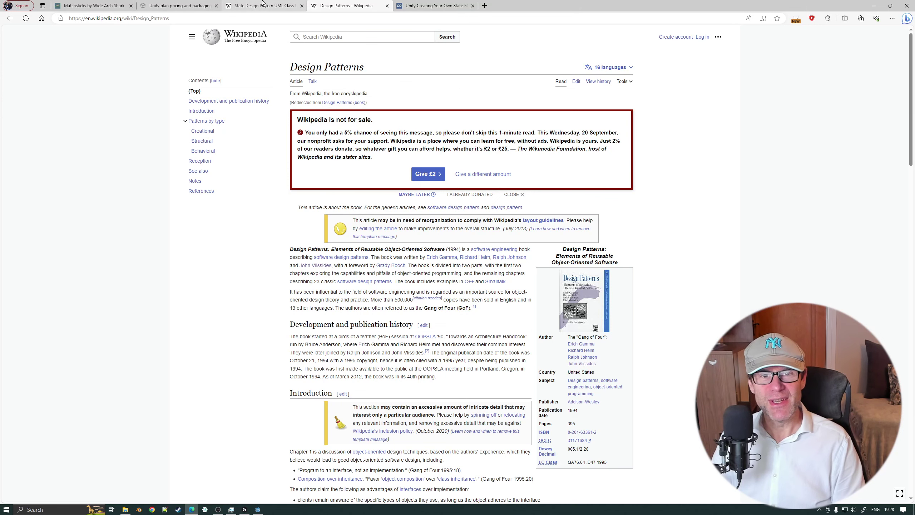
- Review the State Design Pattern article and its UML diagram, then return to Godot
mouse_move(260, 3)
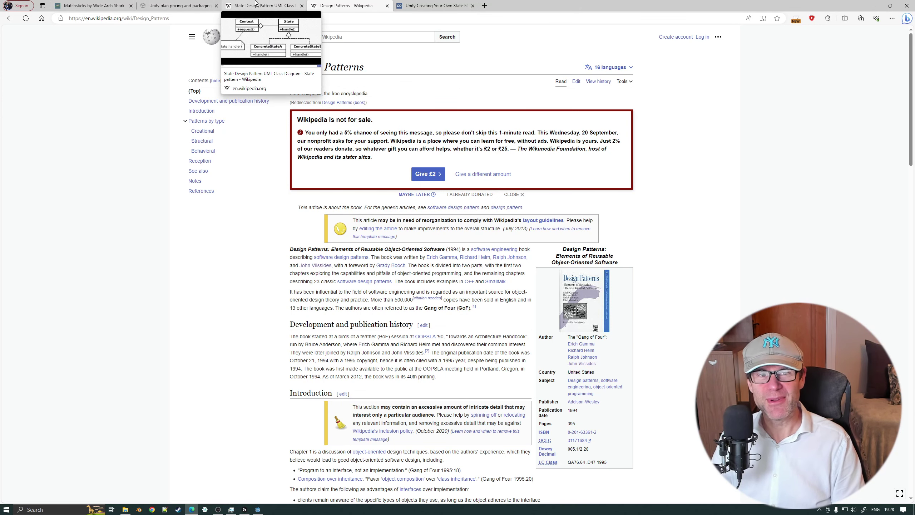
left_click(260, 2)
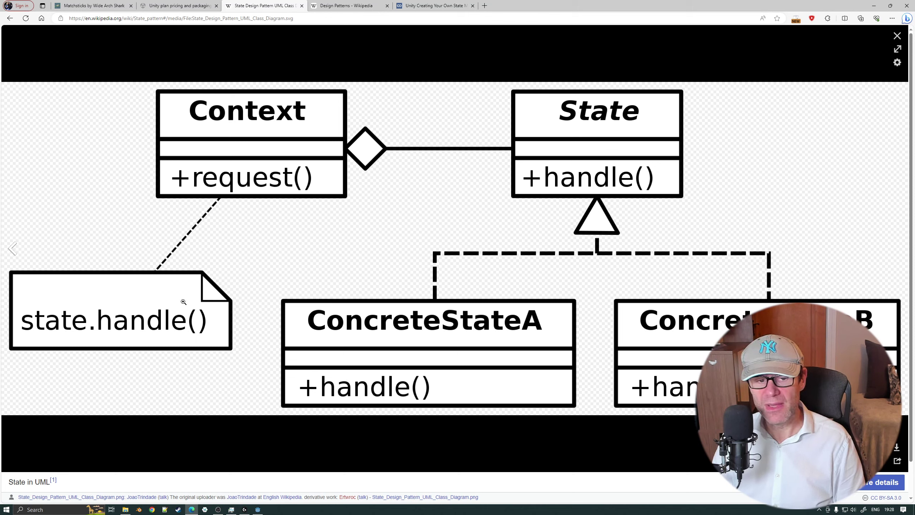
key("Escape")
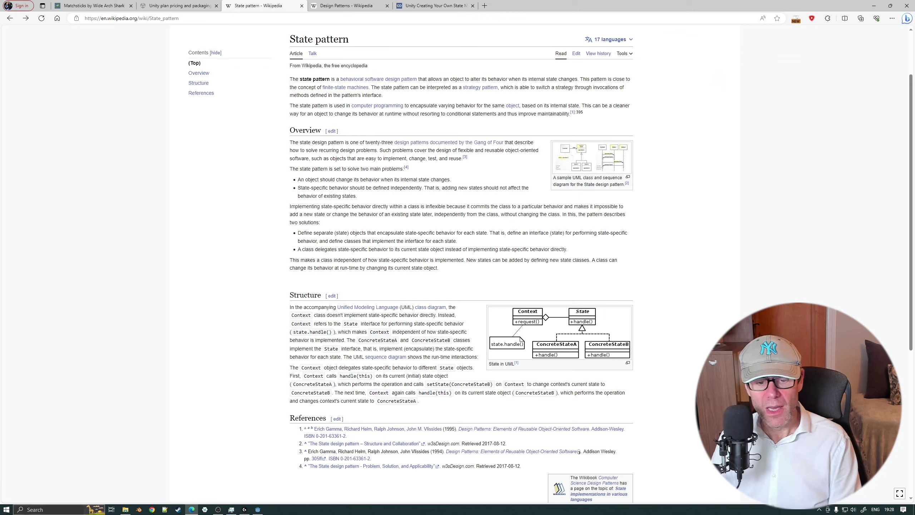
left_click(258, 509)
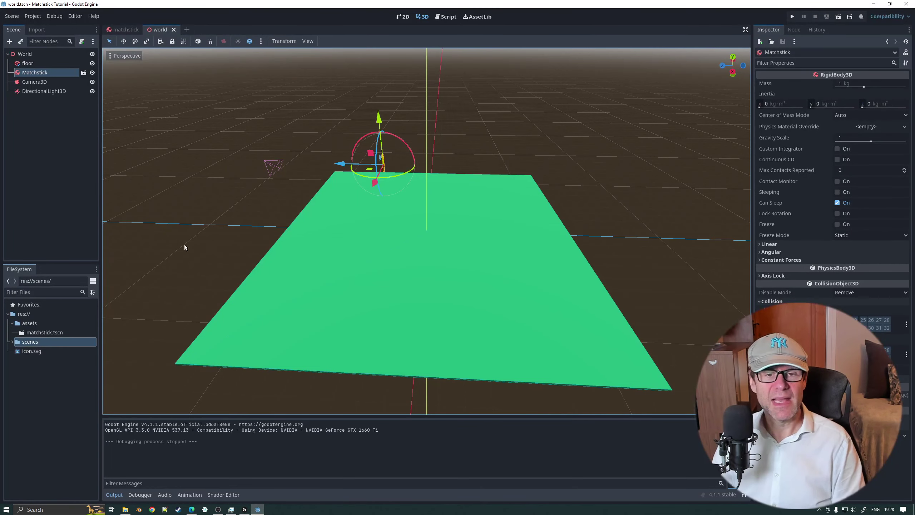
scroll(294, 231, "up", 2)
middle_click_drag(294, 232, 316, 243)
scroll(356, 244, "up", 3)
scroll(356, 244, "down", 3)
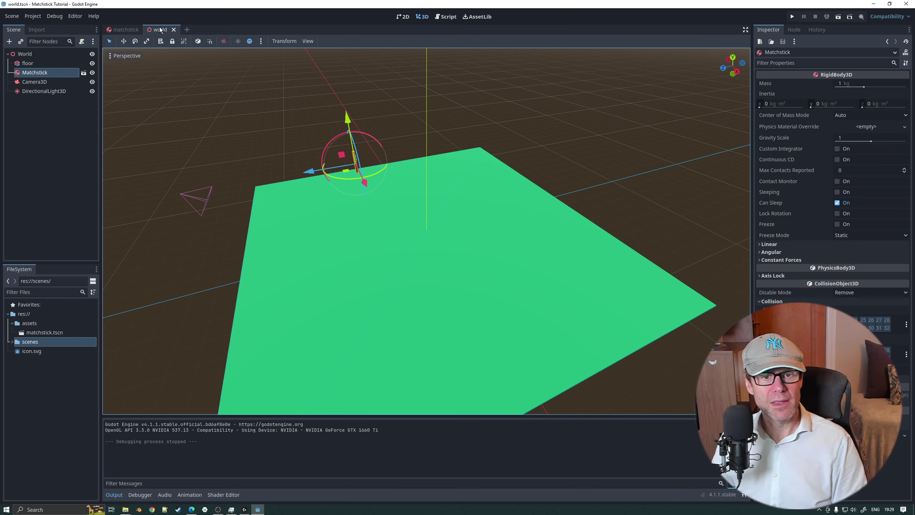
- Search the AssetLib for 'stat' and open the Godot State Charts 0.4.5 details
left_click(473, 18)
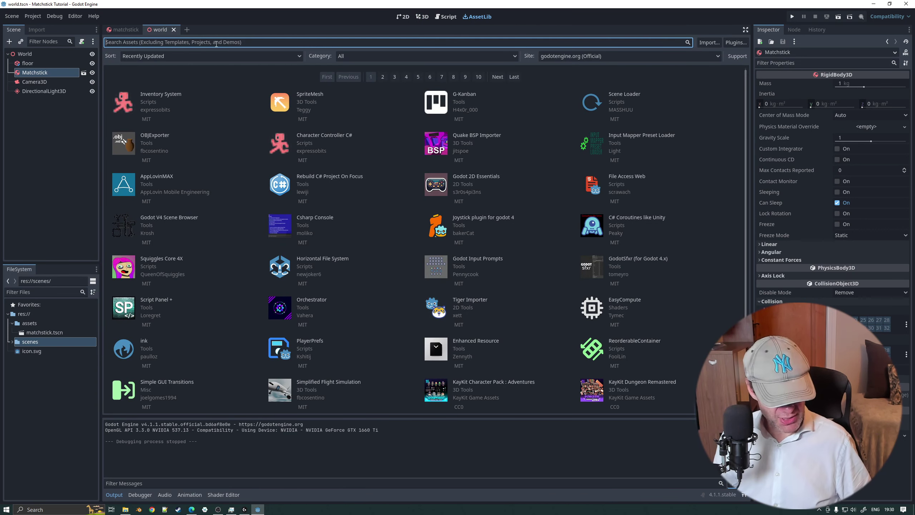
type("stat")
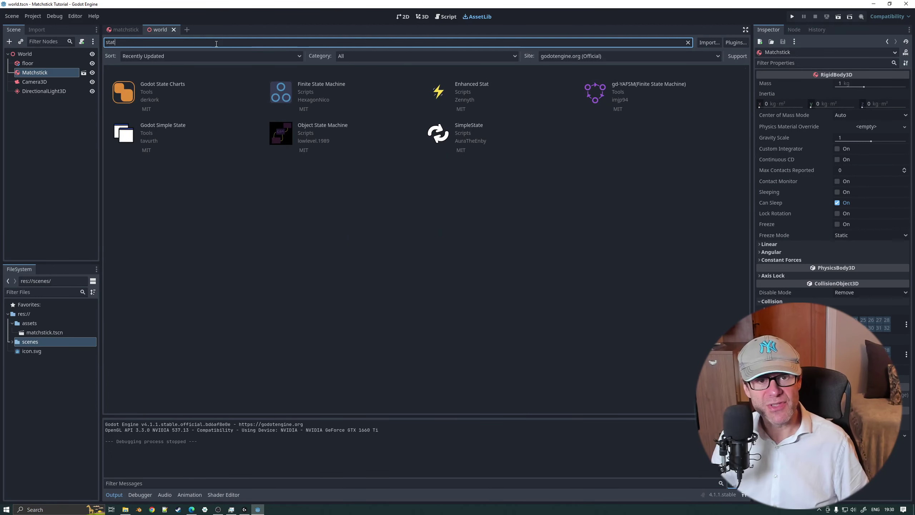
left_click(127, 93)
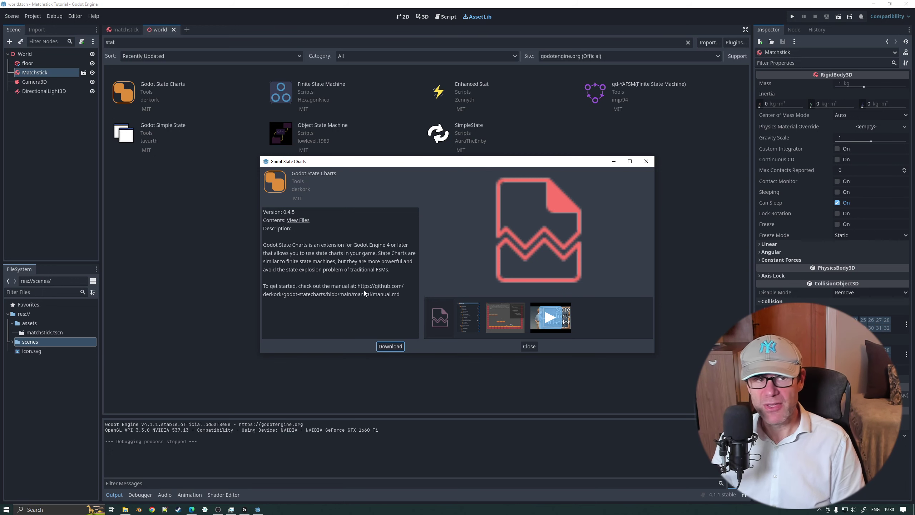
- Download and install Godot State Charts, excluding the godot_state_charts_examples folder
left_click(385, 347)
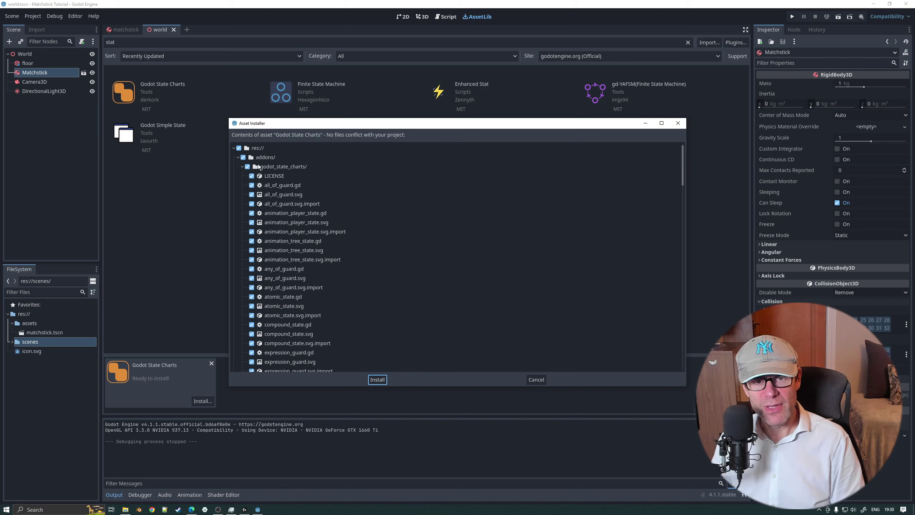
scroll(287, 236, "down", 10)
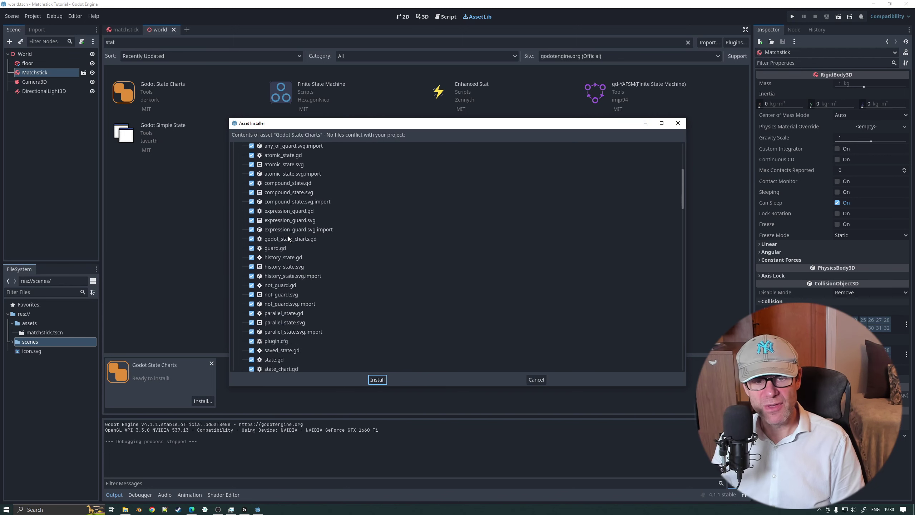
scroll(288, 236, "up", 10)
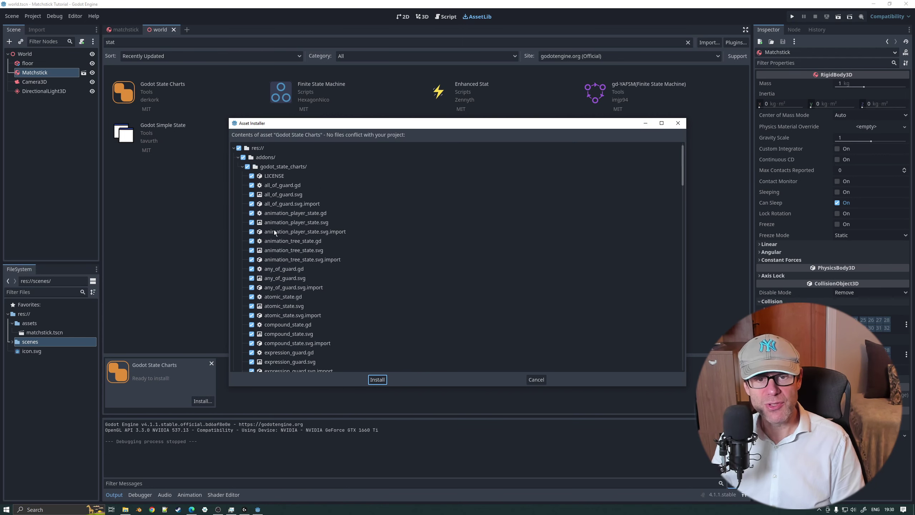
left_click(238, 157)
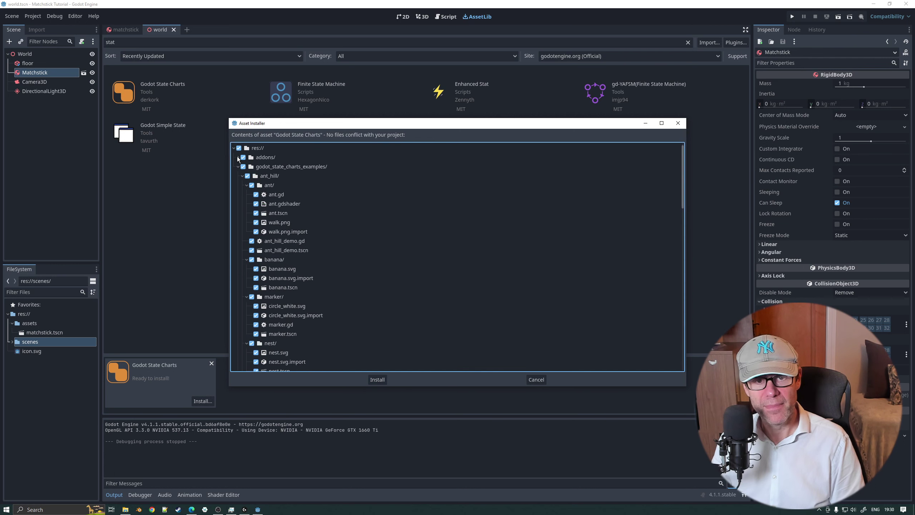
left_click(237, 167)
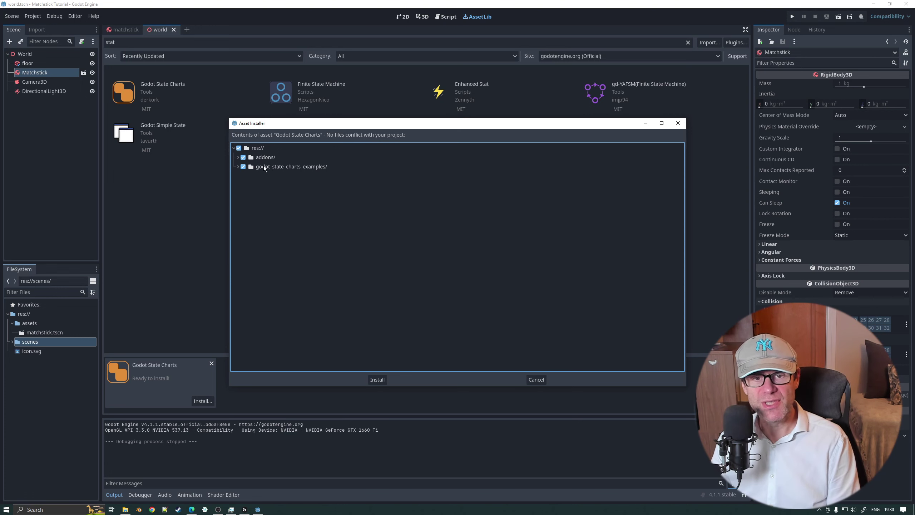
left_click(243, 167)
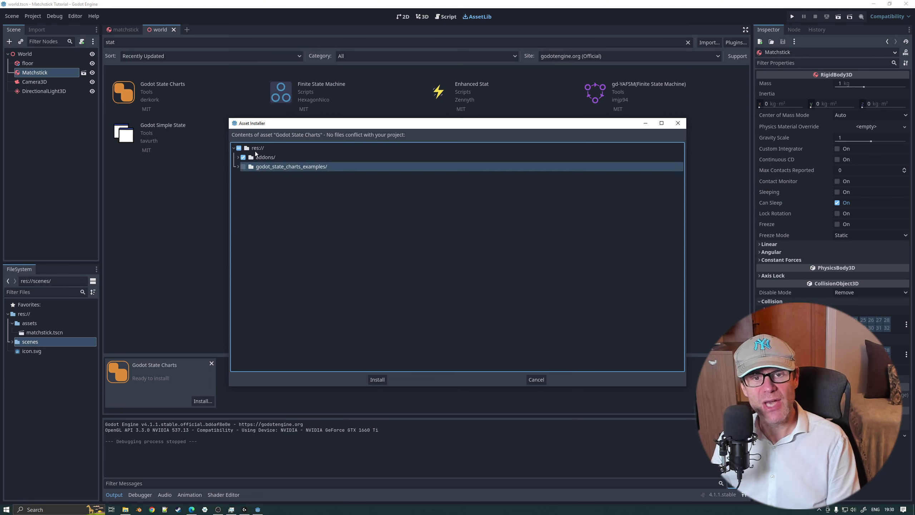
left_click(377, 379)
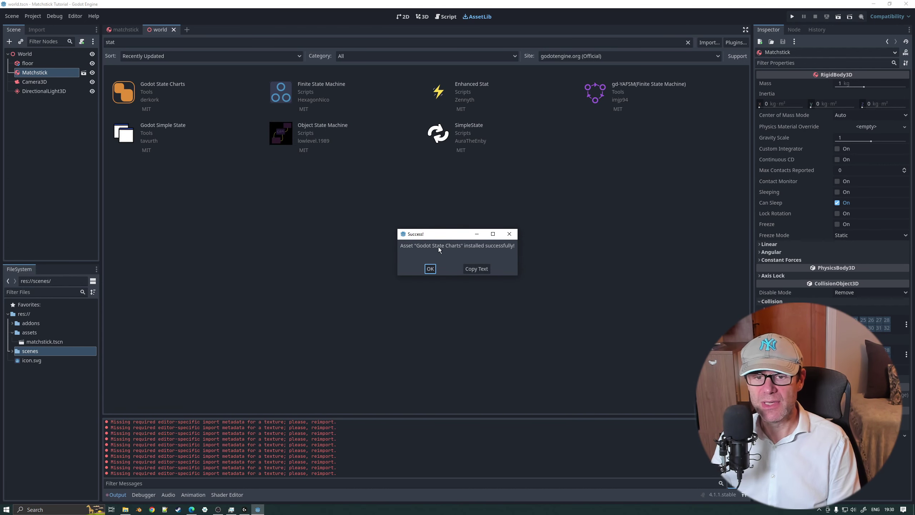
- Dismiss the installation success message and enlarge the output log
left_click(429, 268)
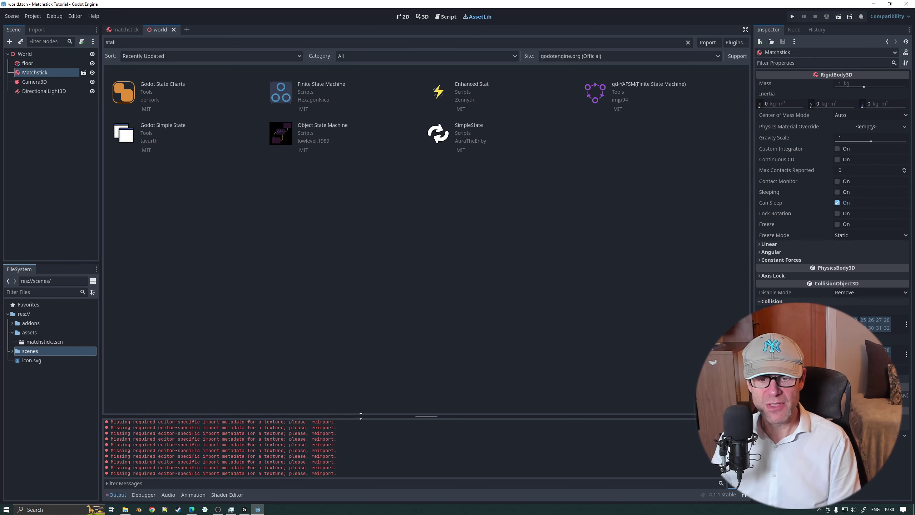
left_click_drag(360, 415, 363, 315)
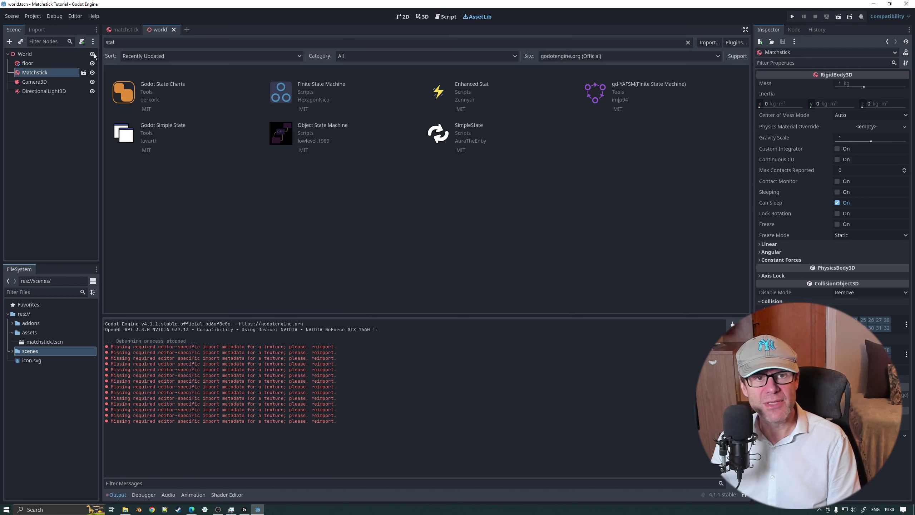
left_click(33, 17)
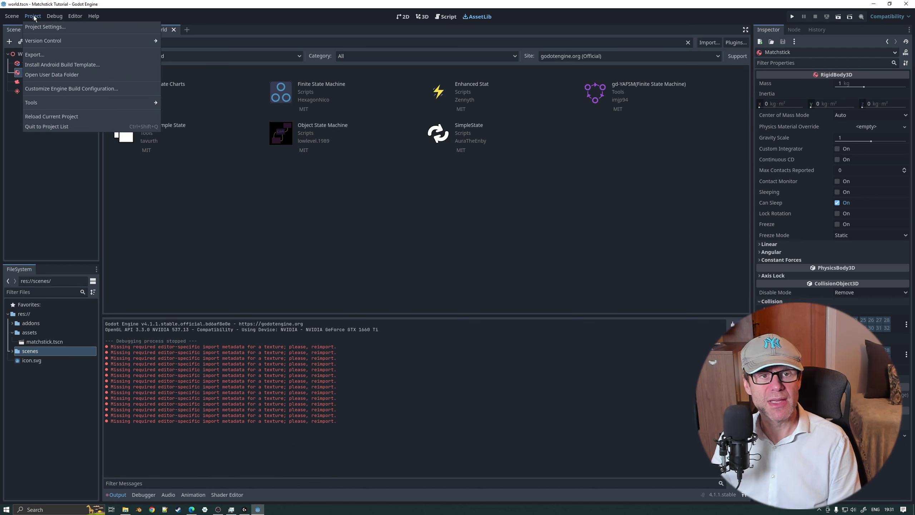
left_click(60, 14)
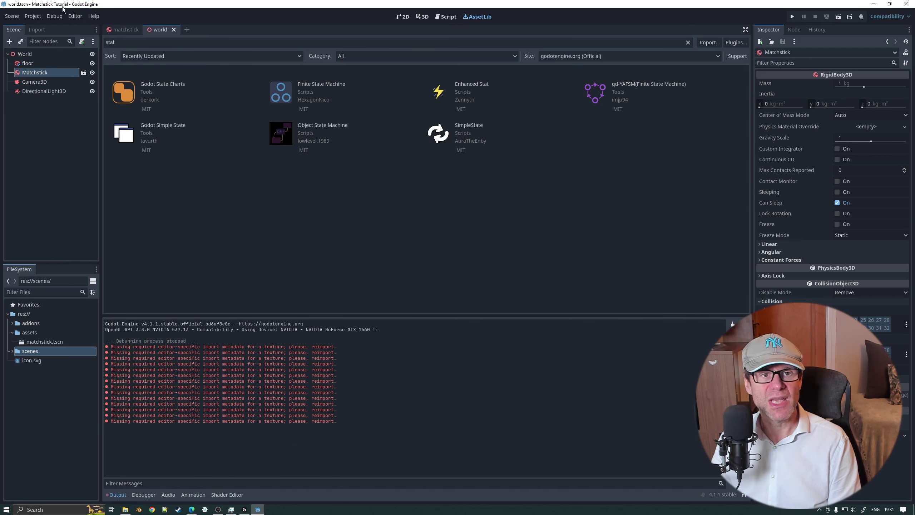
- Reload the current project so the addon loads, then return to the 3D view
left_click(32, 16)
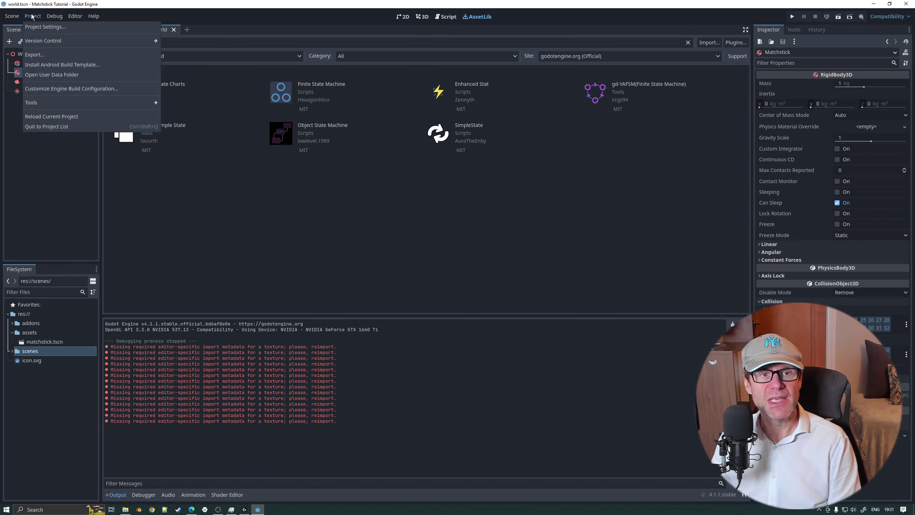
left_click(53, 116)
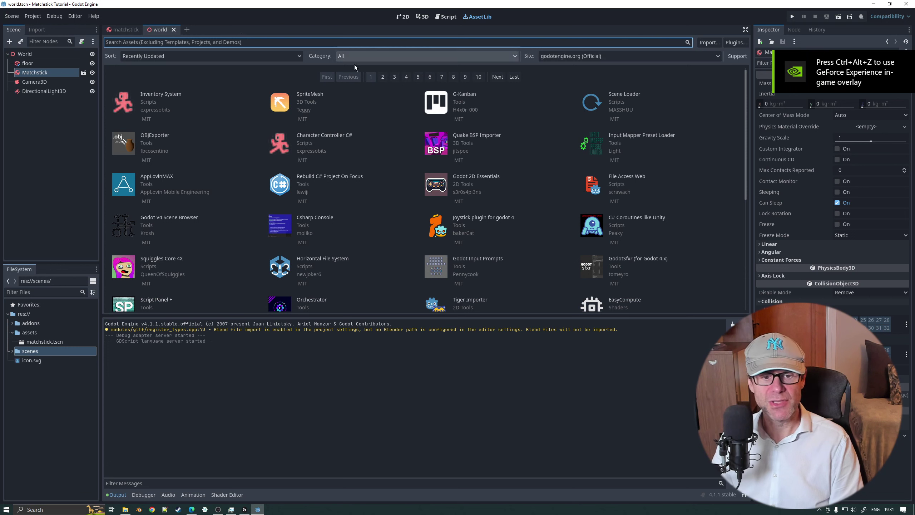
left_click(151, 331)
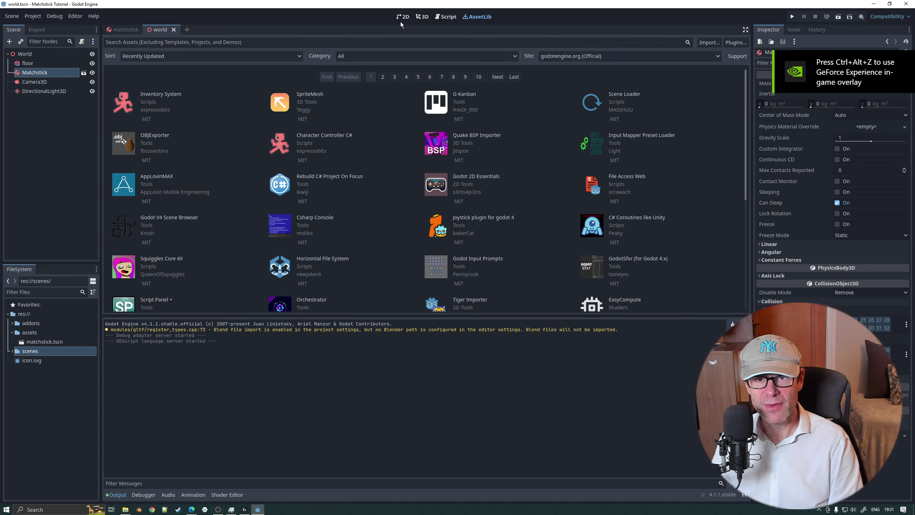
left_click(421, 17)
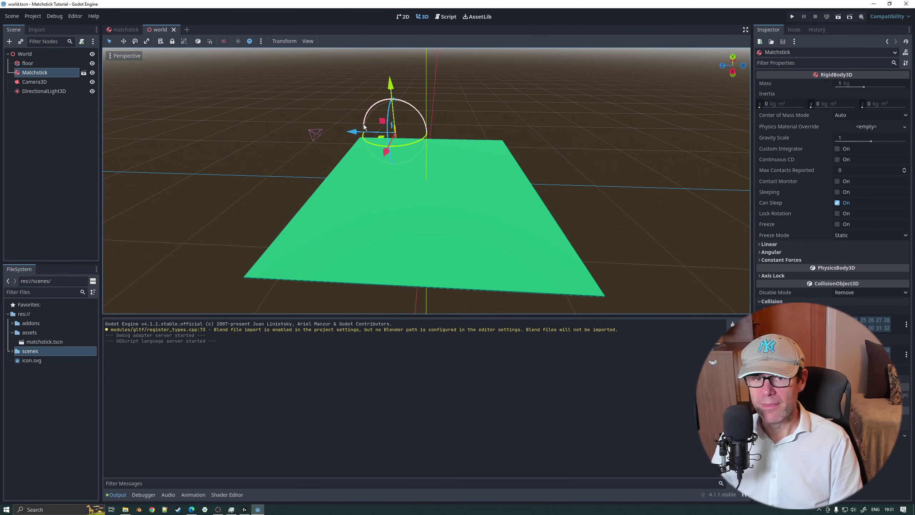
middle_click_drag(292, 160, 309, 173)
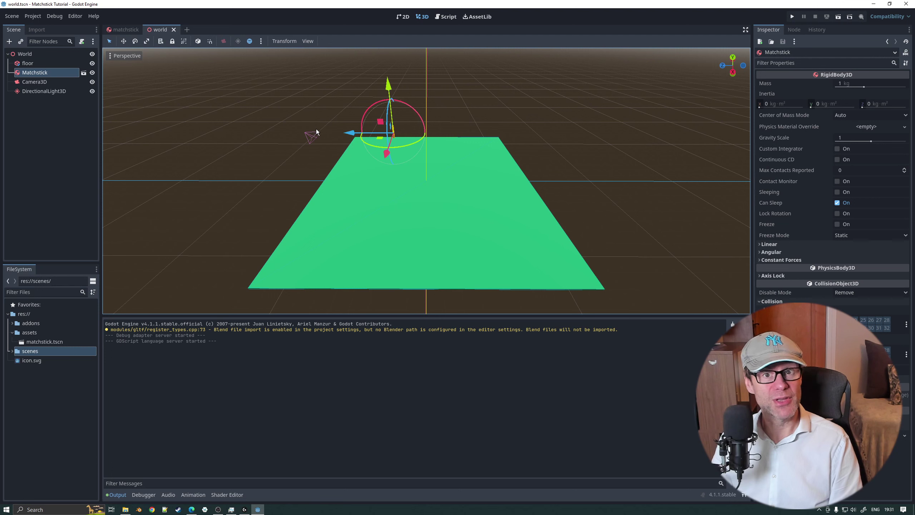
left_click(219, 511)
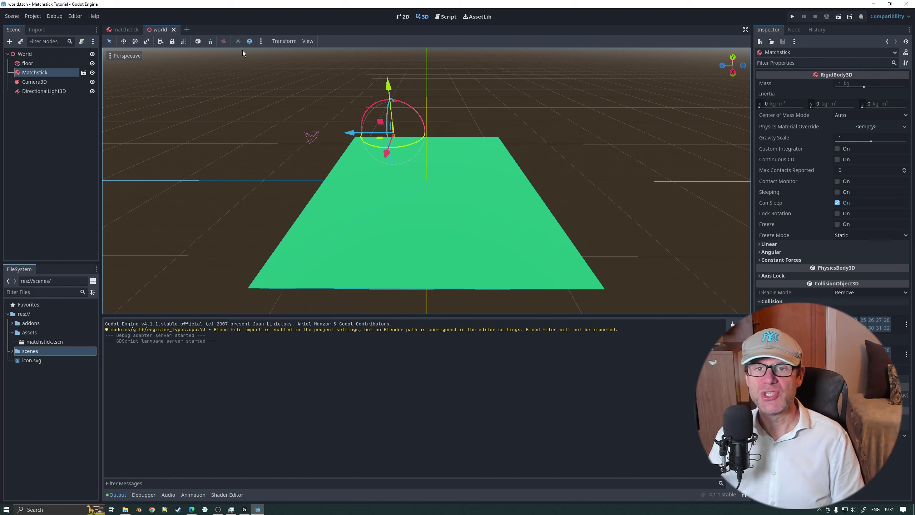
left_click(25, 54)
right_click(29, 53)
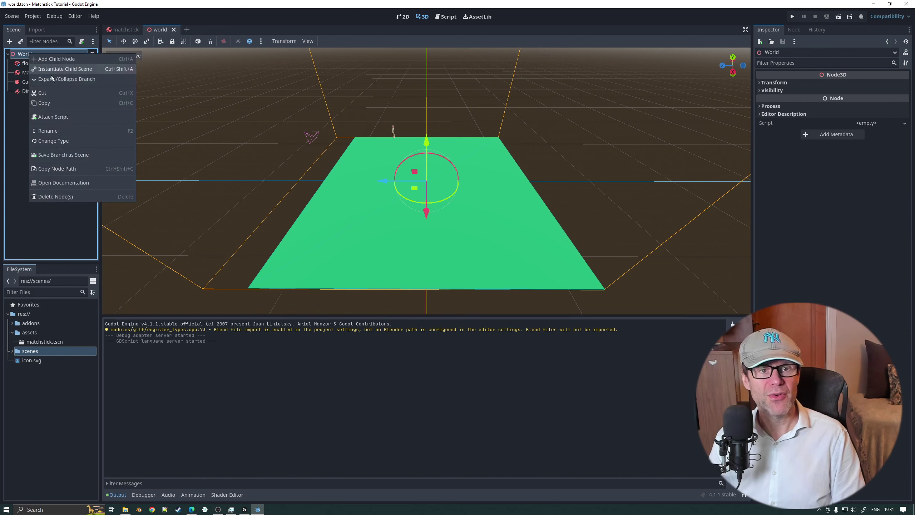
key("Escape")
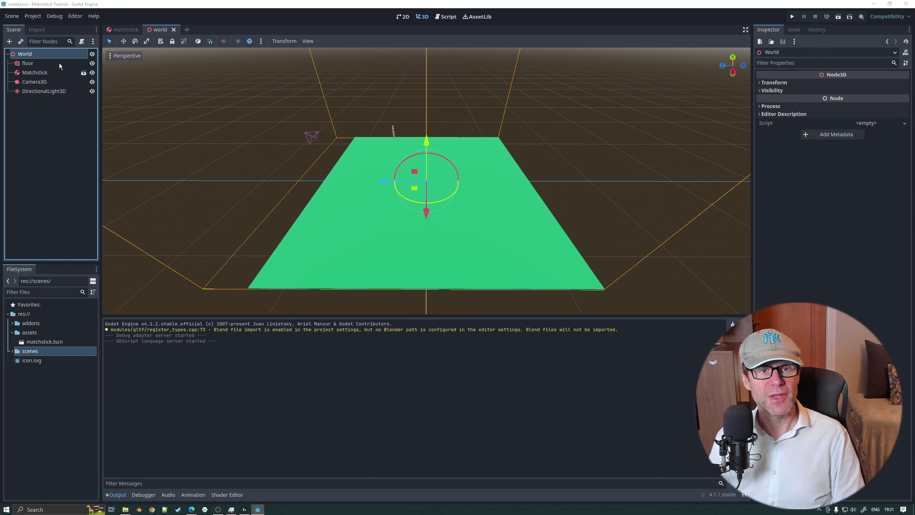
key("ctrl+a")
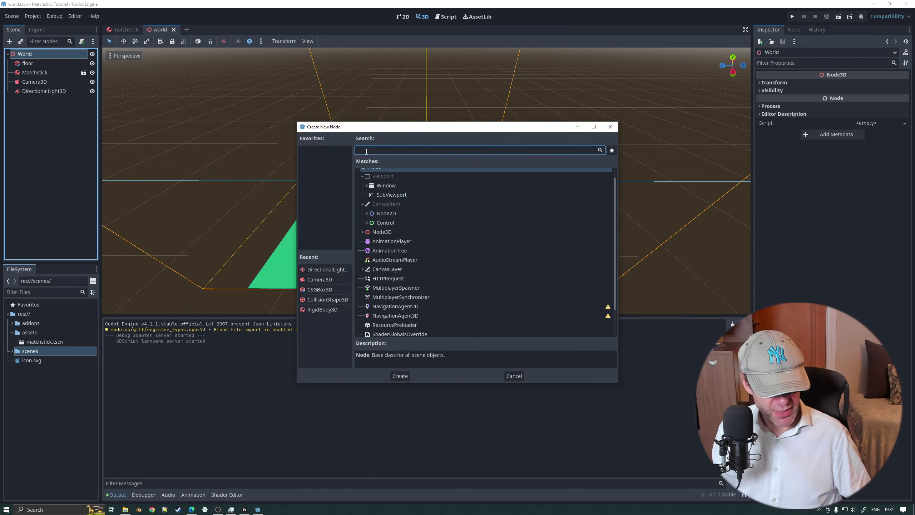
type("sta")
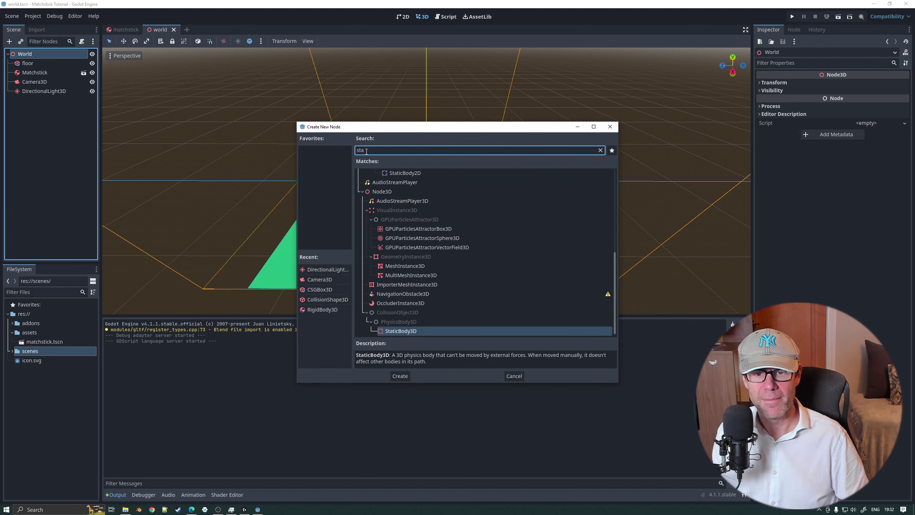
type("te")
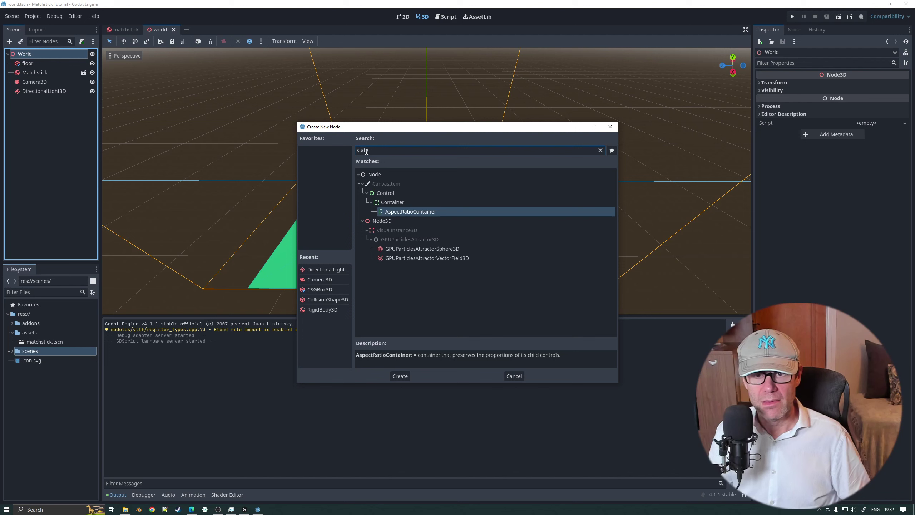
key("BackSpace")
key("BackSpace")
key("BackSpace")
key("BackSpace")
key("BackSpace")
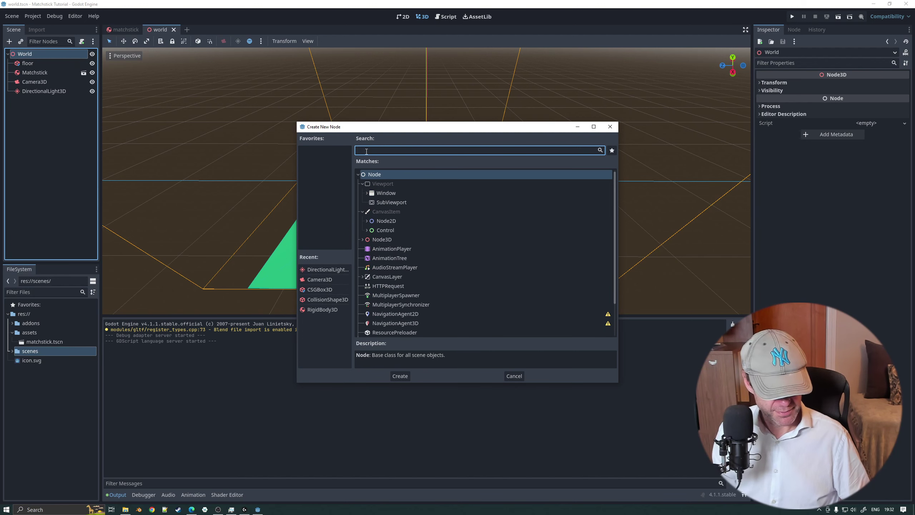
type("char")
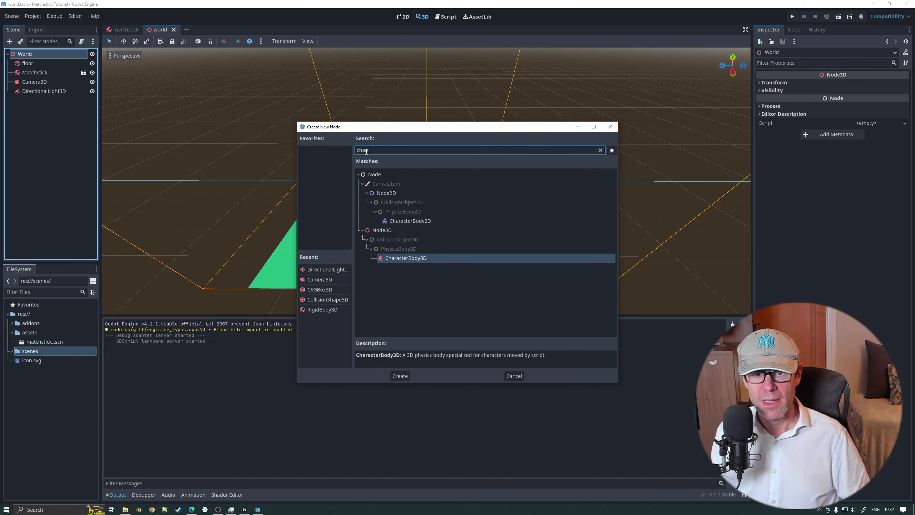
type("t")
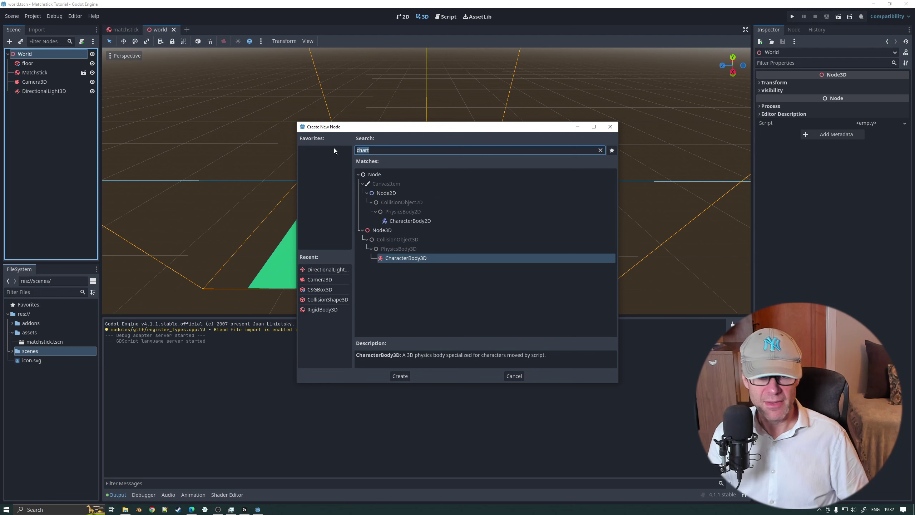
key("BackSpace")
key("BackSpace")
key("BackSpace")
key("BackSpace")
key("BackSpace")
type("StateC")
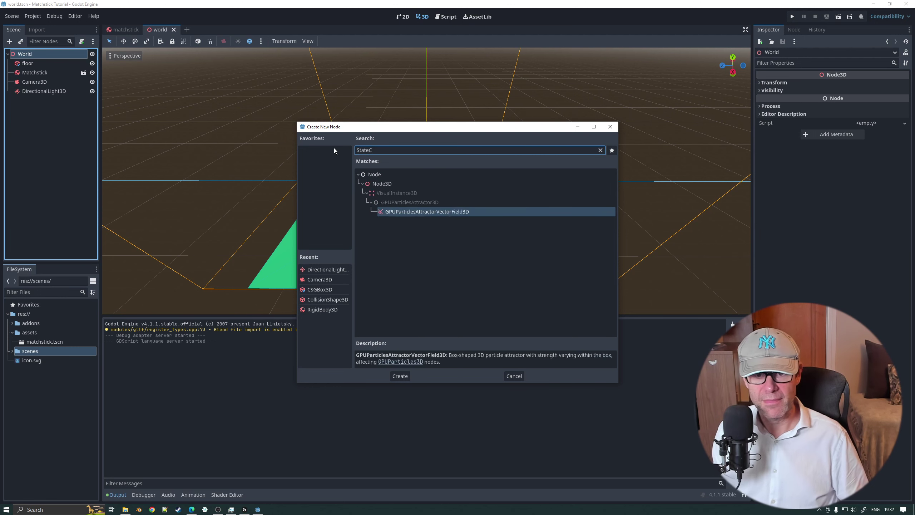
type("M")
key("BackSpace")
key("BackSpace")
key("BackSpace")
key("BackSpace")
key("BackSpace")
key("BackSpace")
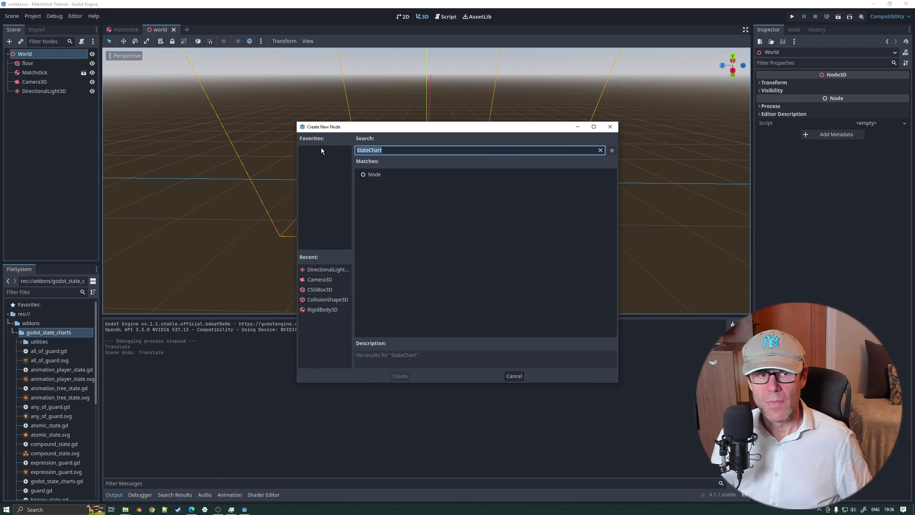
left_click(514, 375)
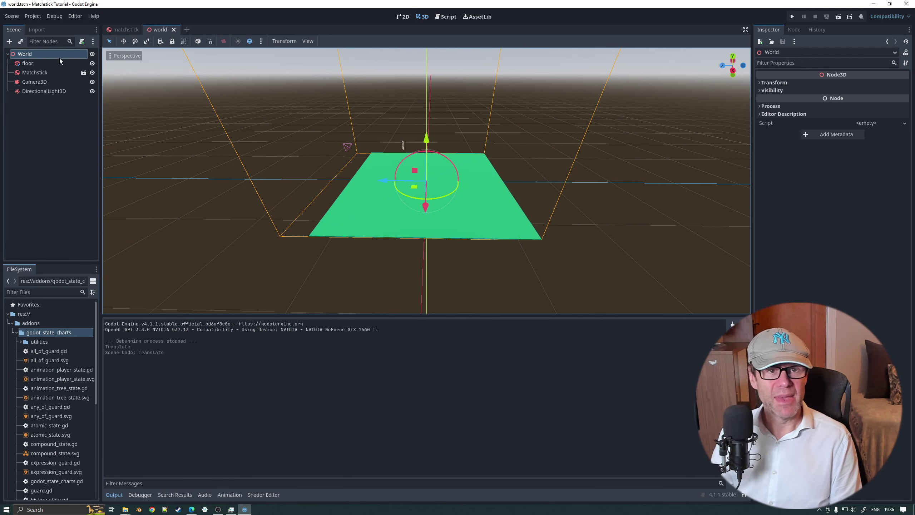
- Enable the Godot State Charts 0.4.3 plugin in the Project Settings Plugins list
left_click(33, 16)
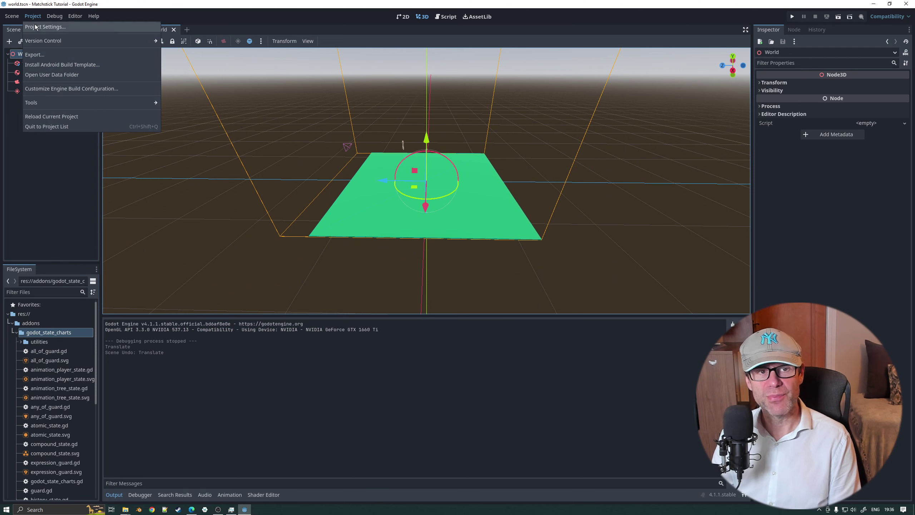
left_click(35, 27)
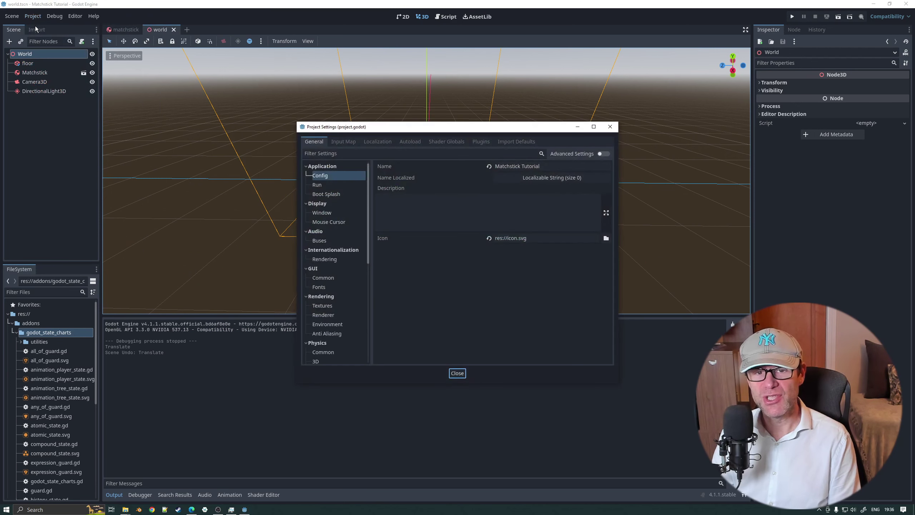
left_click(480, 141)
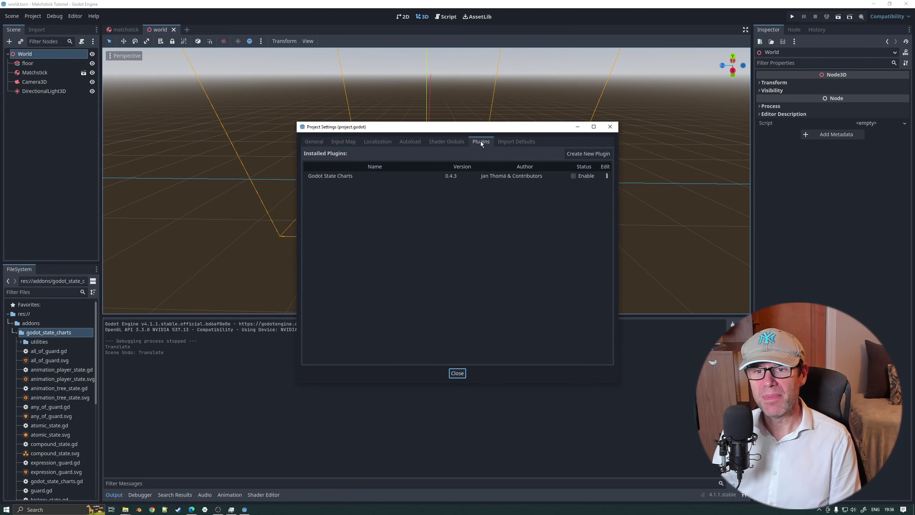
left_click(573, 175)
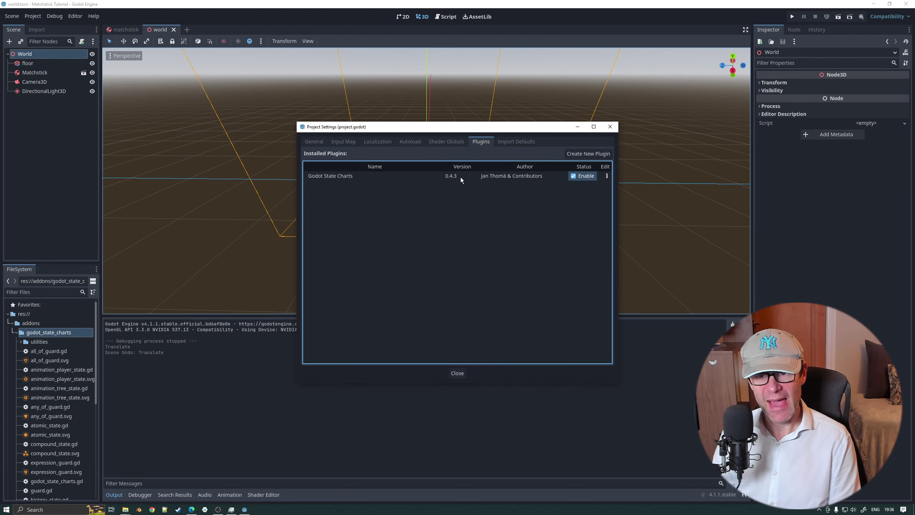
left_click(458, 374)
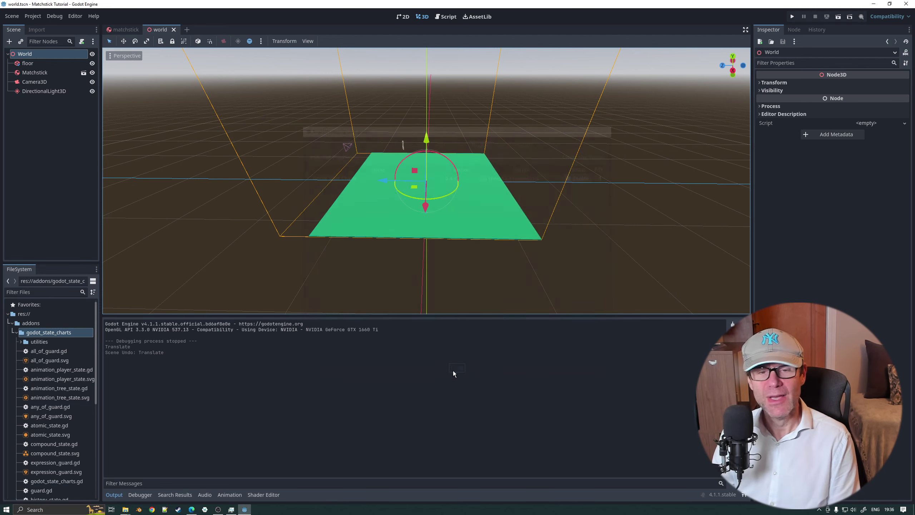
- Add a StateChart node (state_chart.gd) as a child of World
right_click(37, 54)
left_click(58, 57)
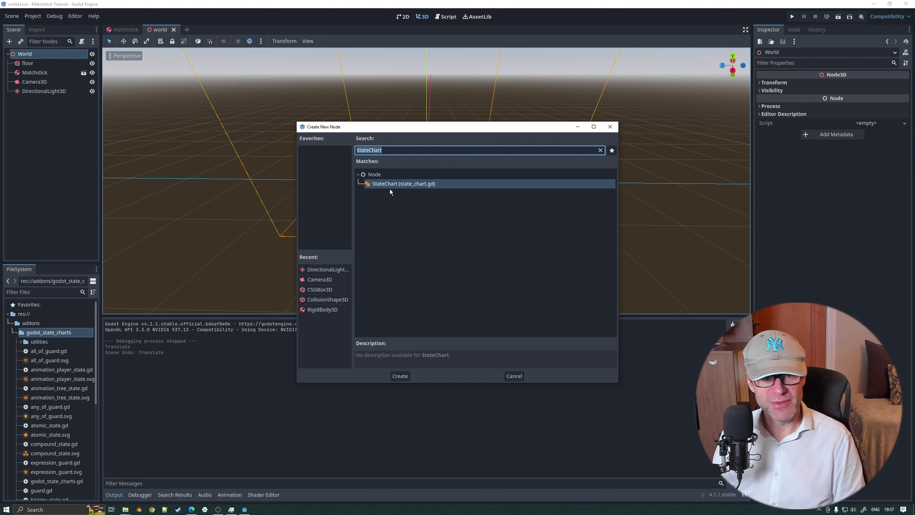
left_click(400, 375)
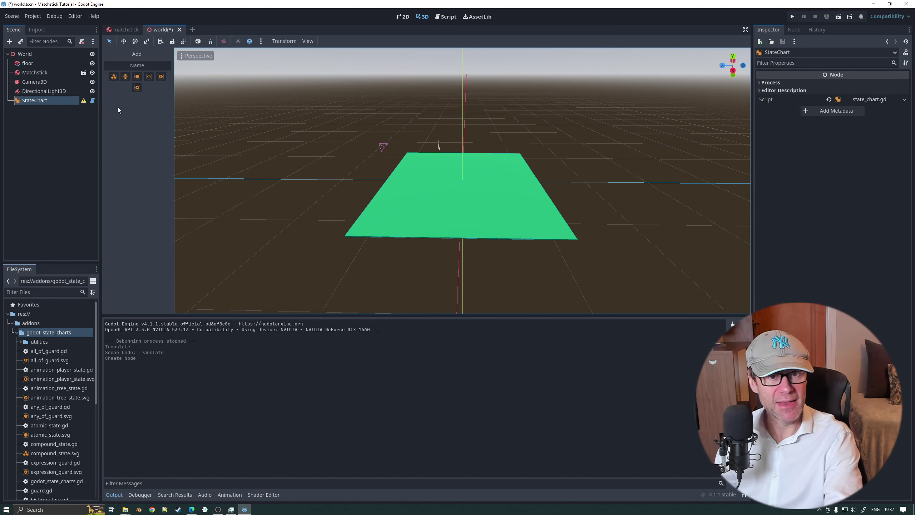
- Add a CompoundState under StateChart, rename the chart to GameStateChart, and select the CompoundState
left_click(113, 77)
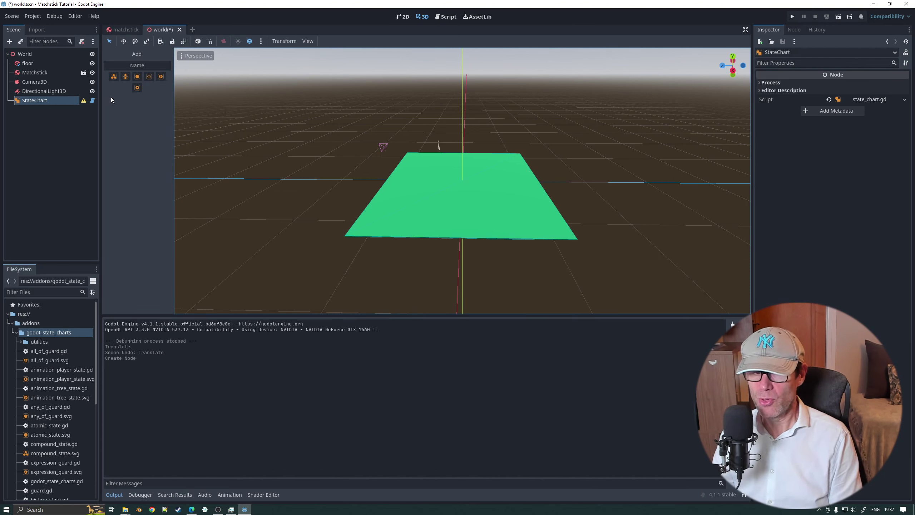
left_click(113, 76)
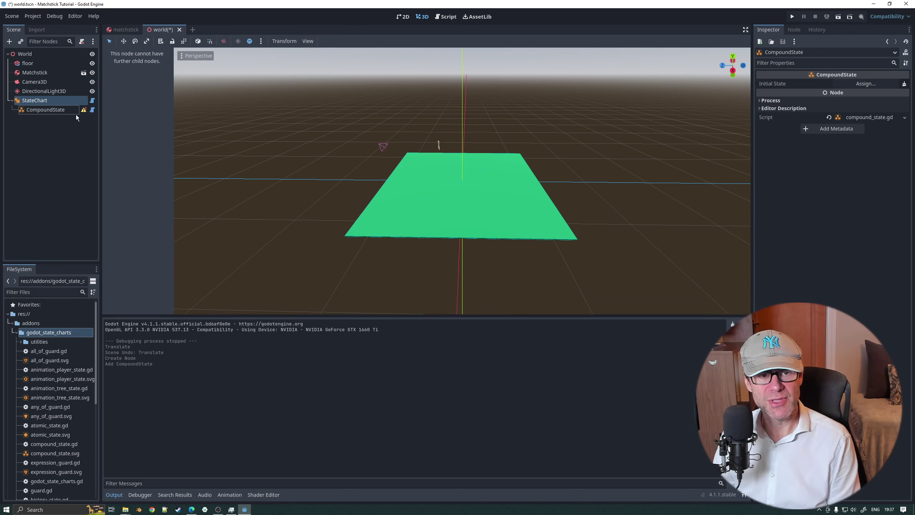
left_click(44, 102)
left_click(42, 100)
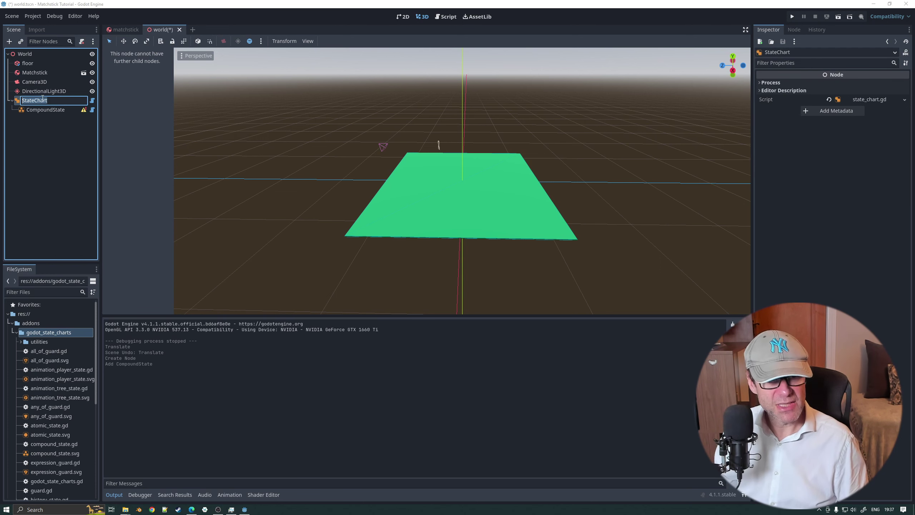
type("Game")
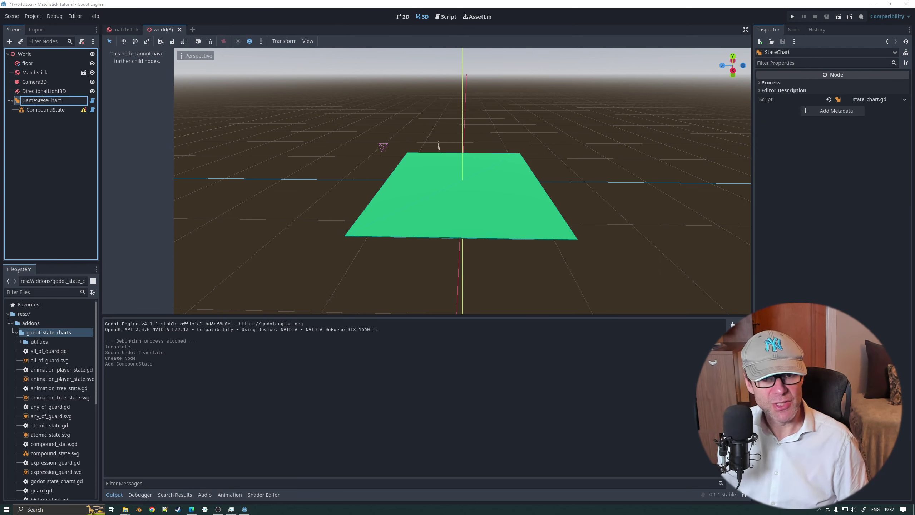
key("Return")
left_click(42, 110)
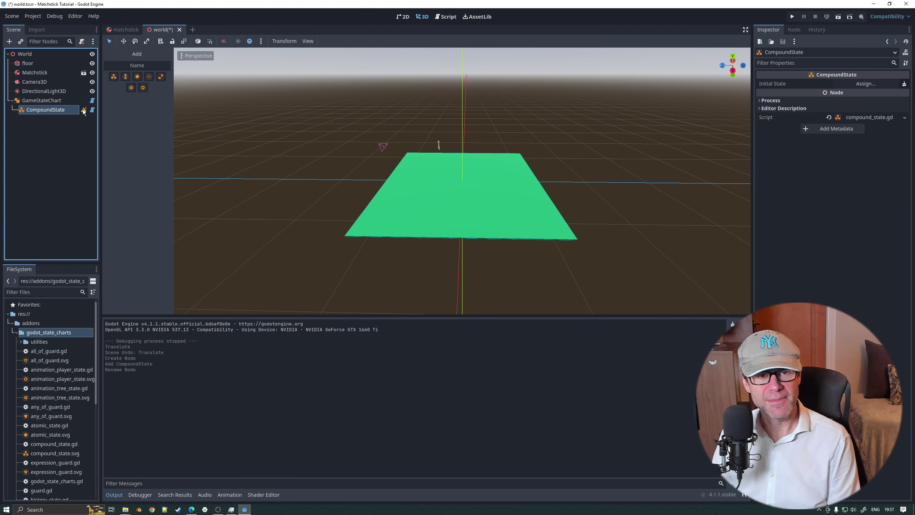
mouse_move(83, 111)
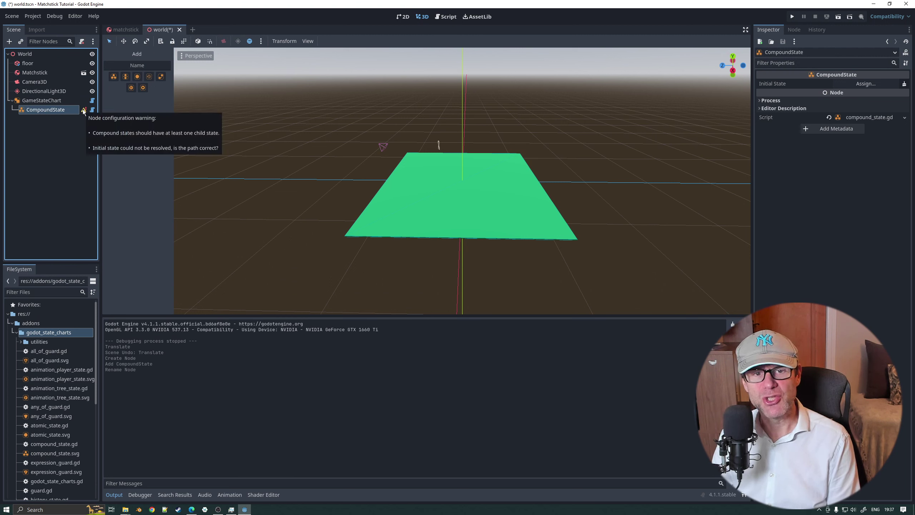
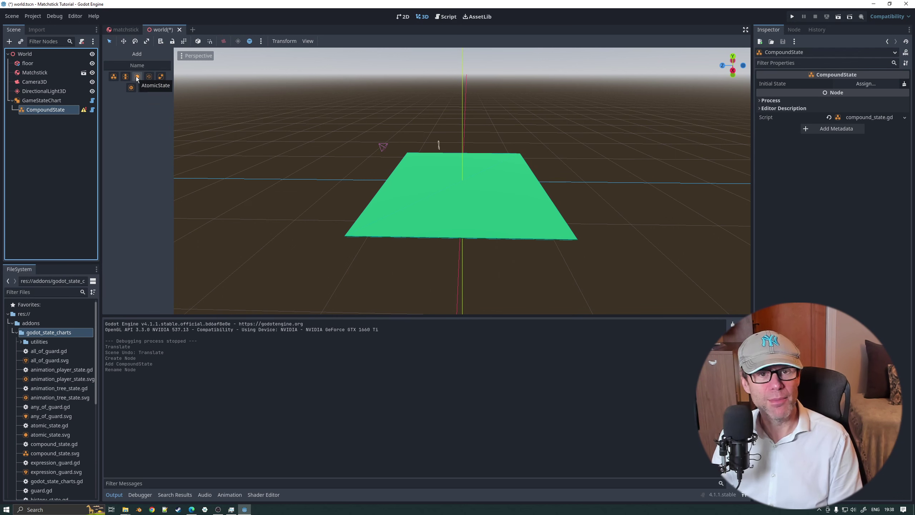
- Add an AtomicState under CompoundState, rename it Init, then reselect CompoundState
left_click(137, 77)
double_click(54, 119)
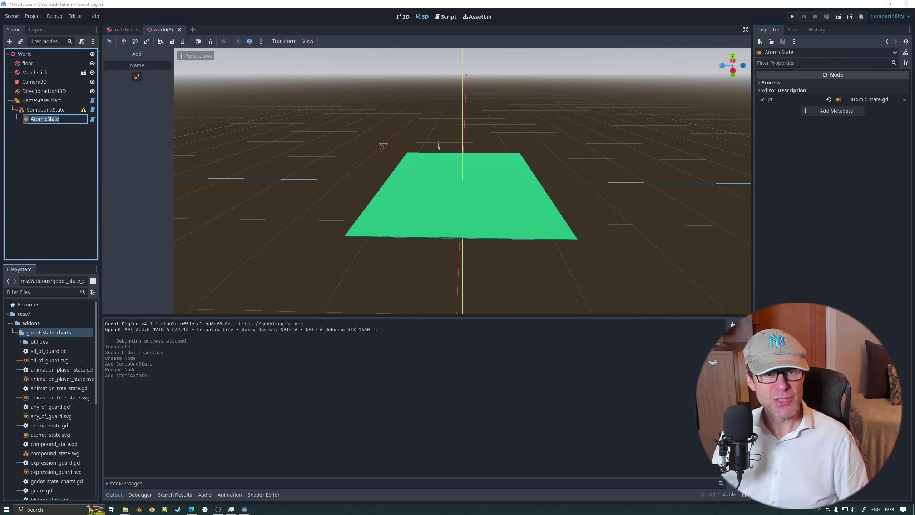
type("Init")
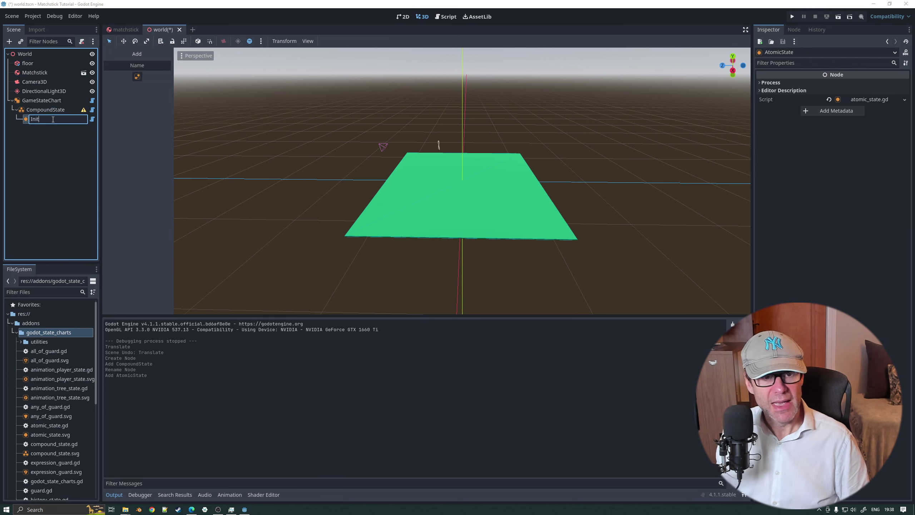
key("Return")
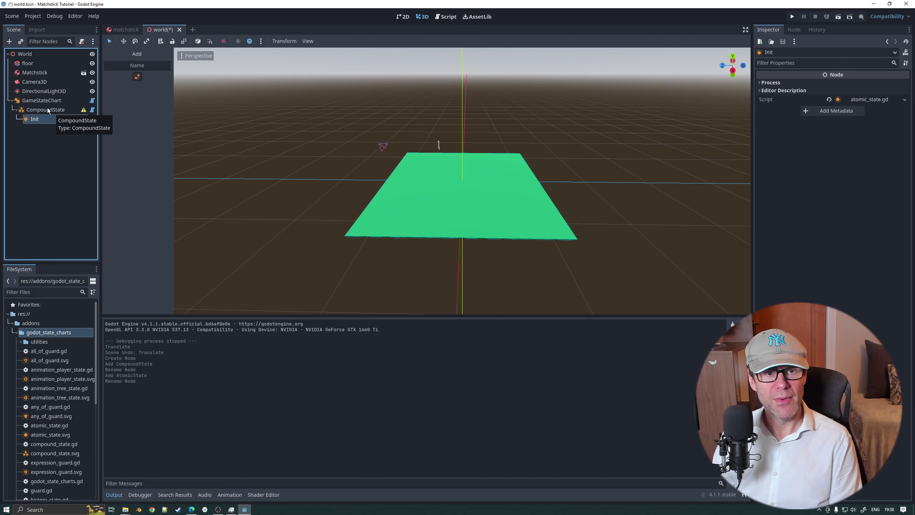
left_click(48, 110)
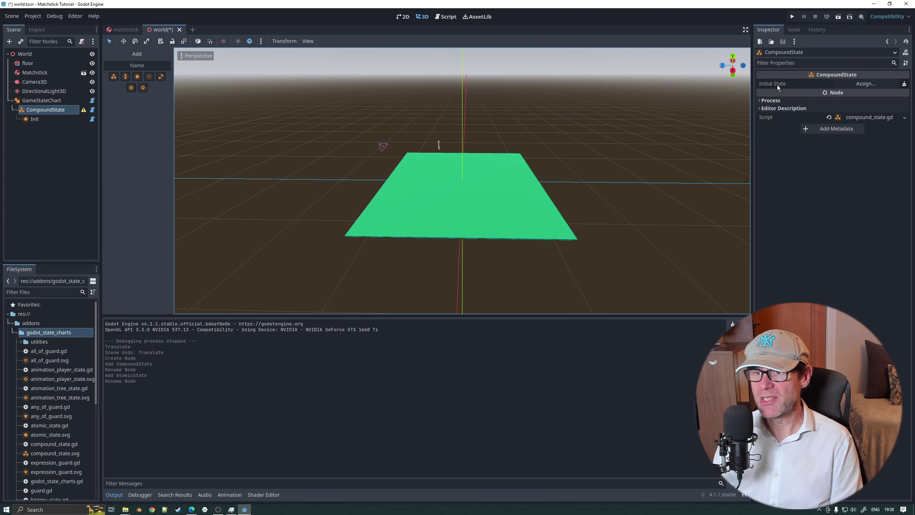
- Assign Init as CompoundState's Initial State, then test-run the game and close it
left_click(871, 84)
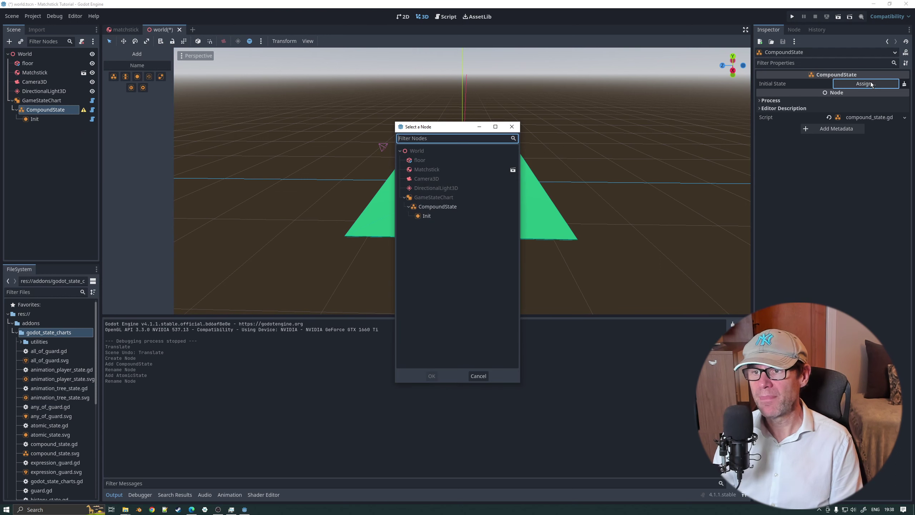
left_click(426, 215)
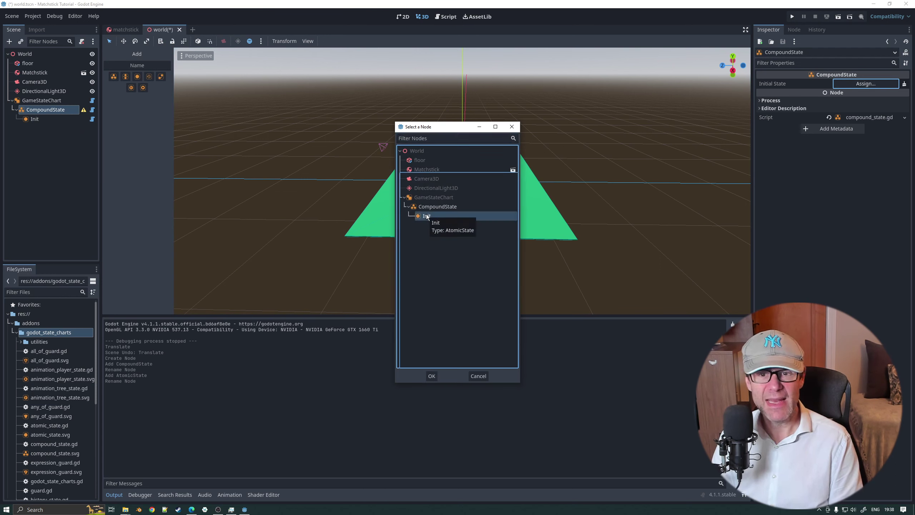
left_click(431, 376)
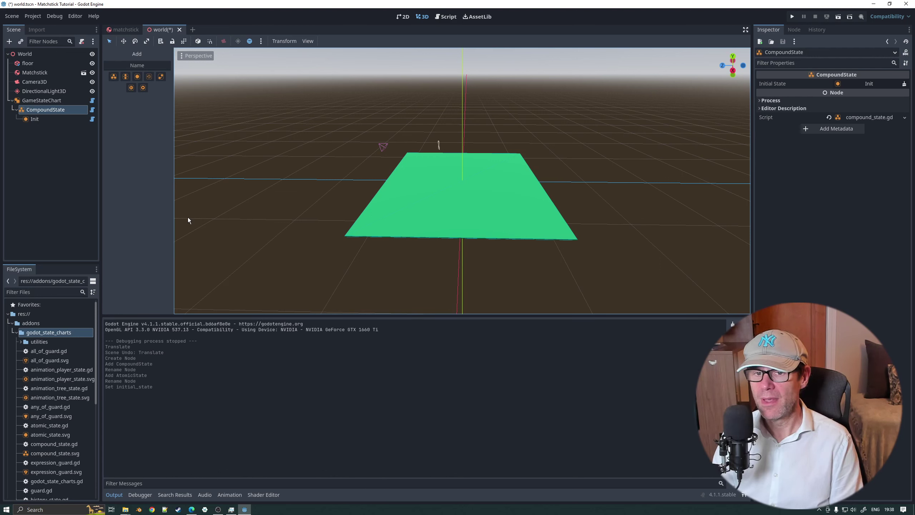
left_click(791, 16)
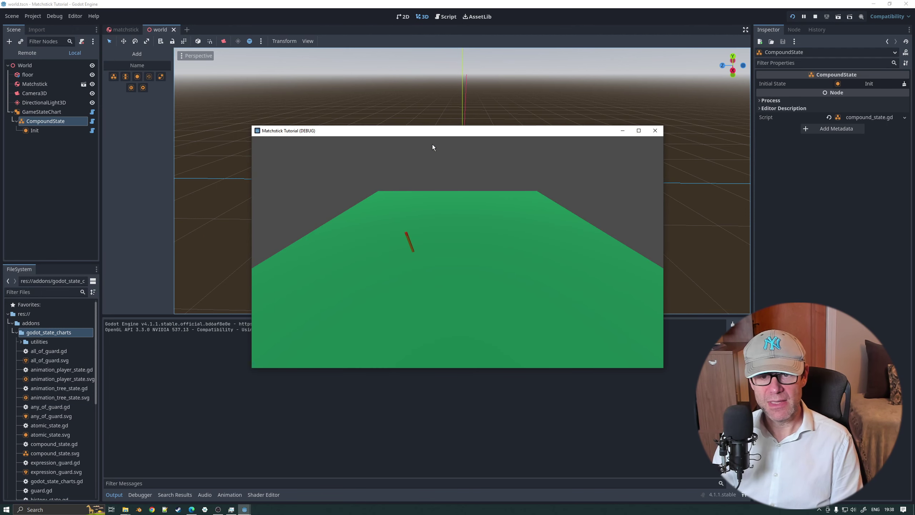
left_click(655, 130)
- Open Add Child Node on Camera3D and search node types for 'debu', then 'state'
left_click(44, 82)
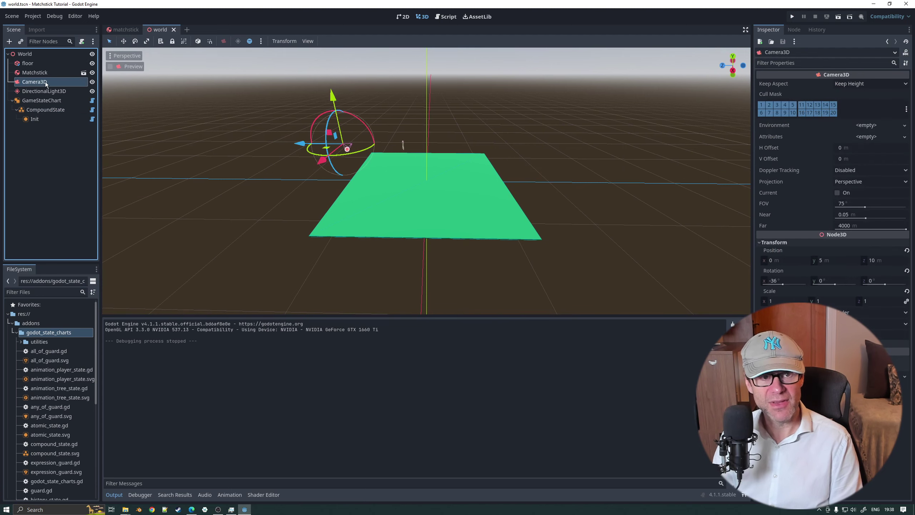
right_click(40, 82)
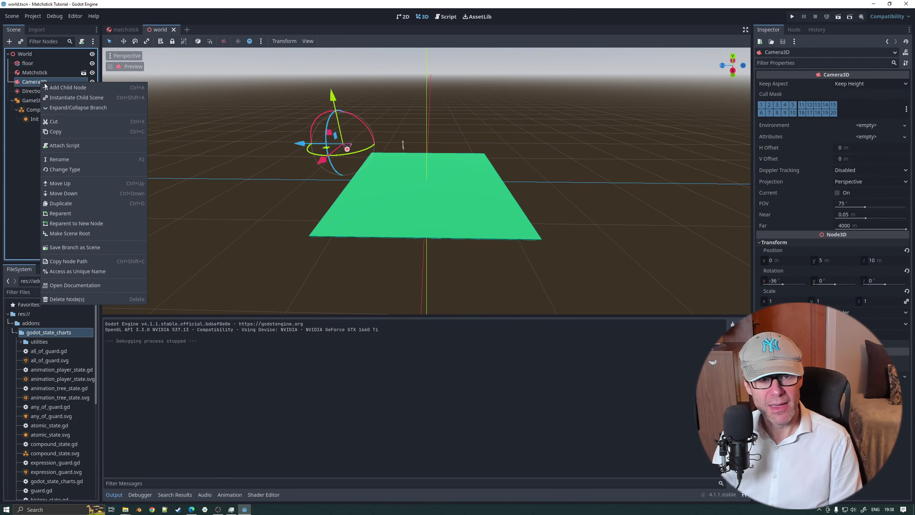
left_click(64, 88)
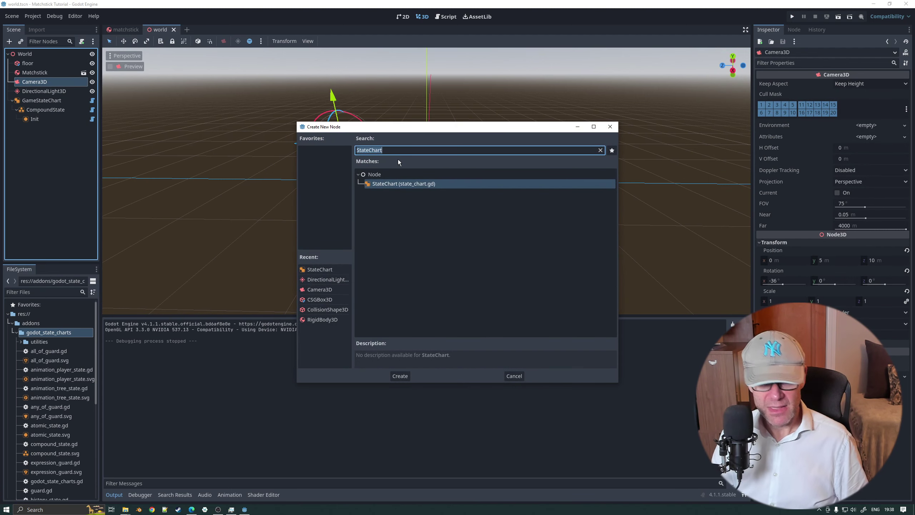
type("debu")
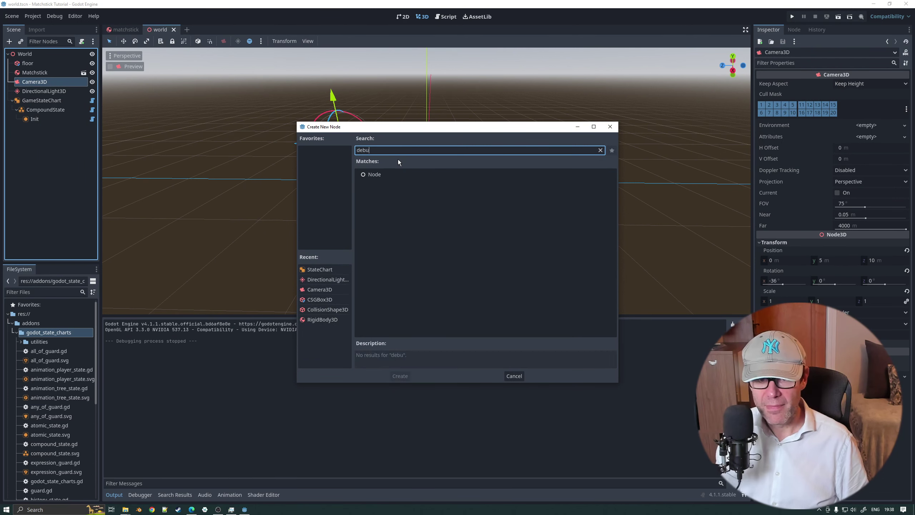
key("BackSpace")
key("BackSpace")
key("BackSpace")
key("BackSpace")
type("st")
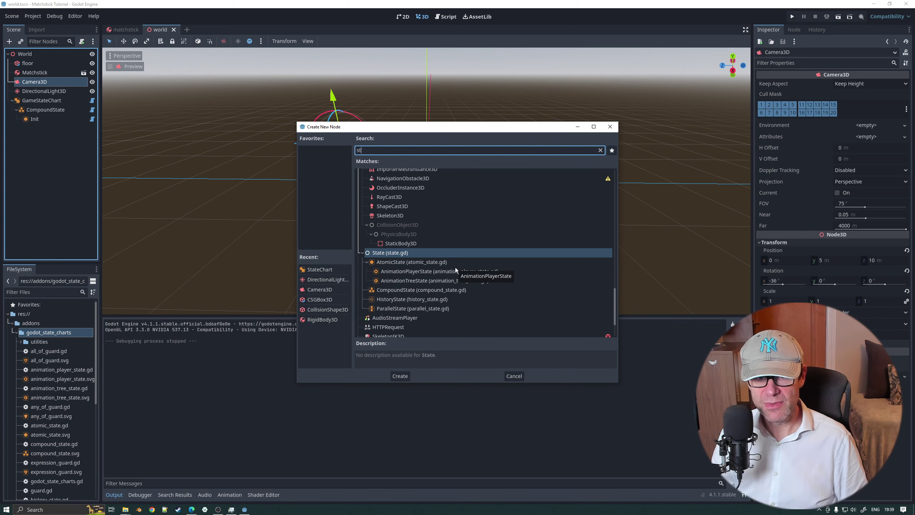
type("ate")
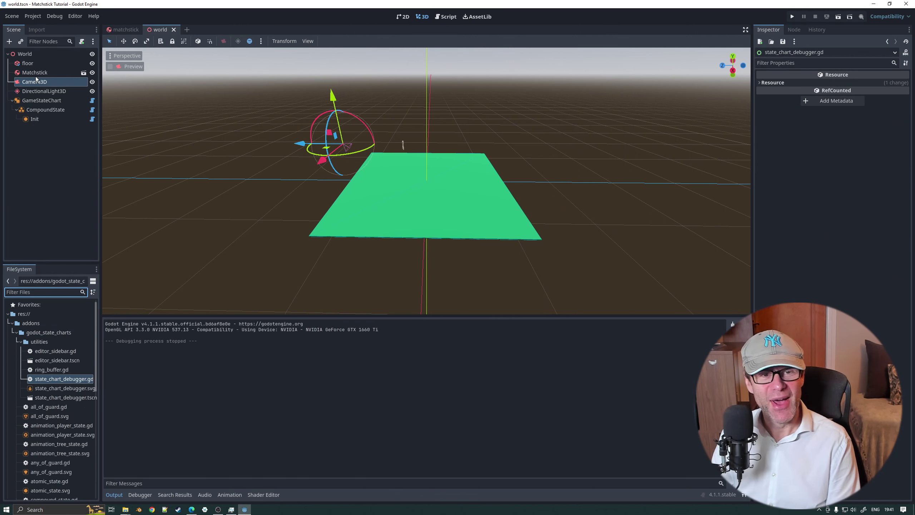
- Select Camera3D, then back out of the new-script dialog and the script quick search
left_click(47, 83)
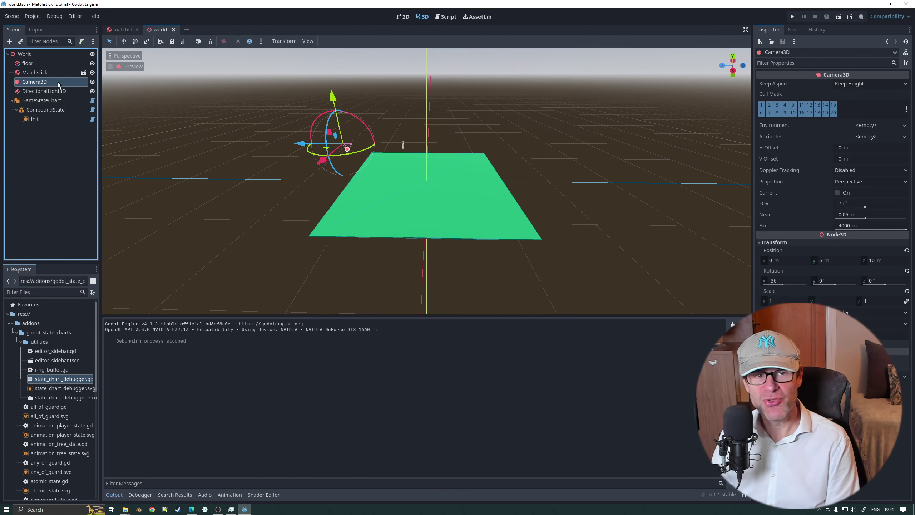
left_click(82, 41)
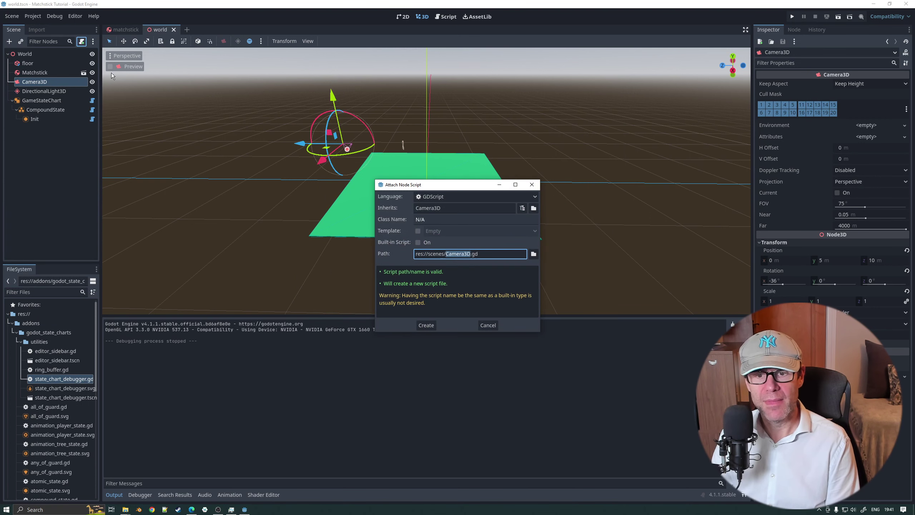
left_click(487, 325)
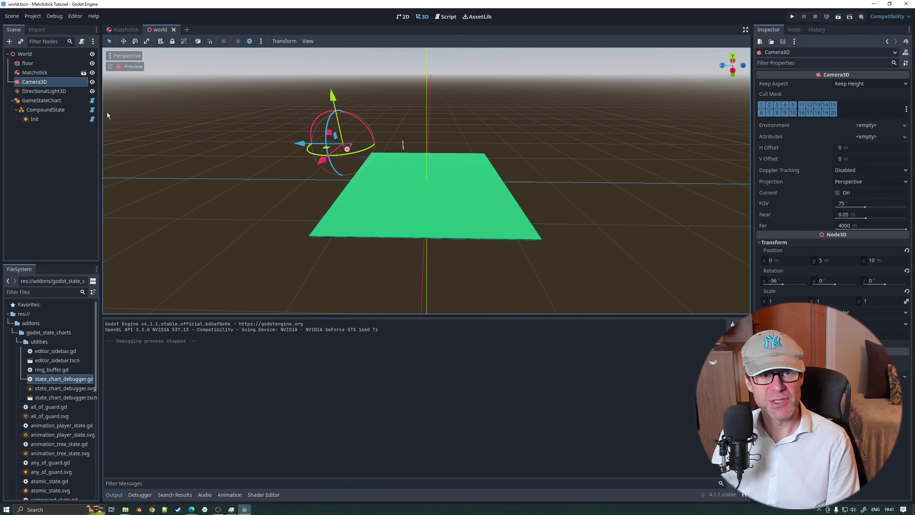
left_click(29, 83)
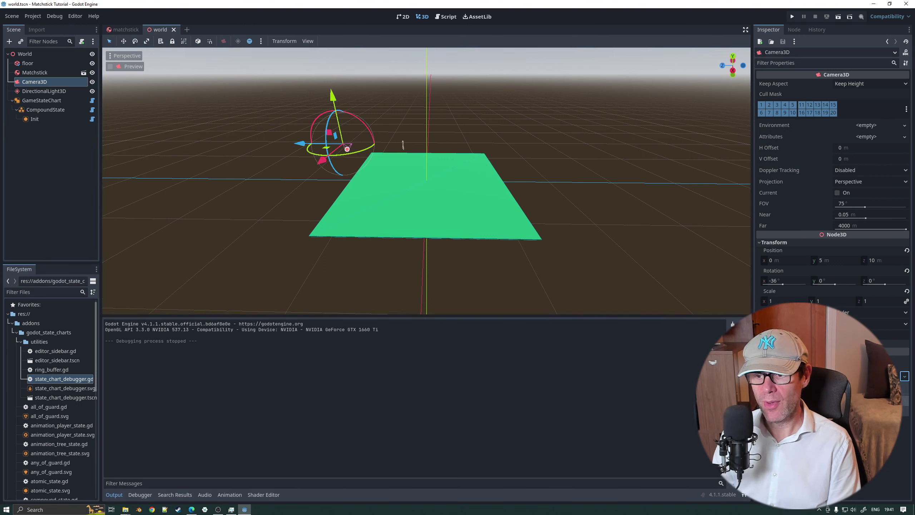
key("ctrl+alt+o")
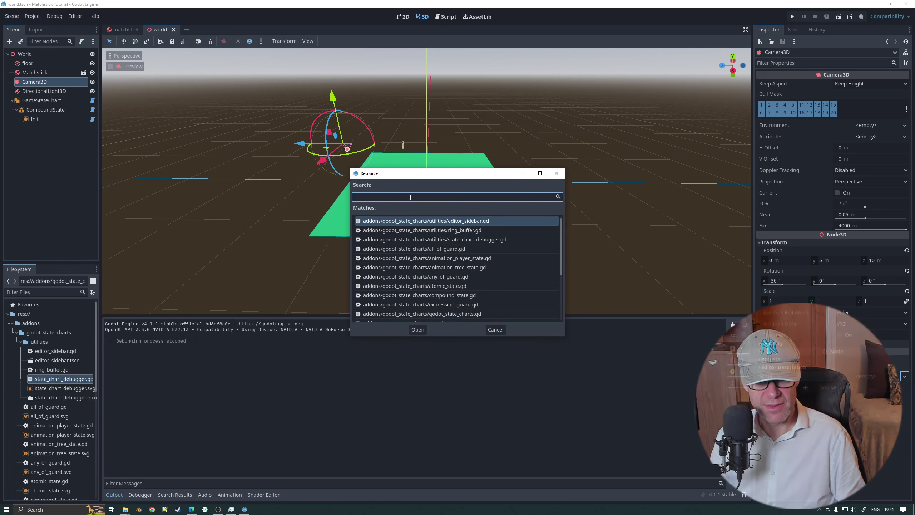
left_click(495, 329)
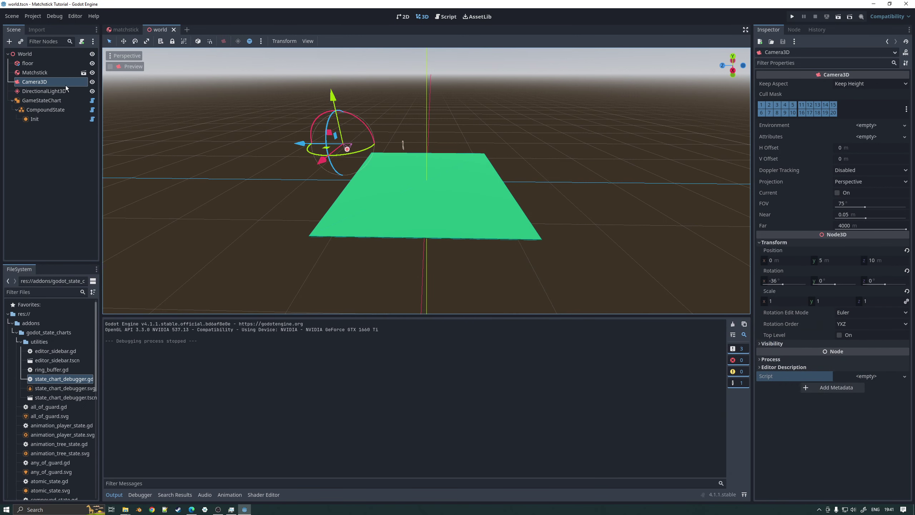
- Quick-load state_chart_debugger.gd as Camera3D's script, preview through the camera, and run the game
left_click(868, 377)
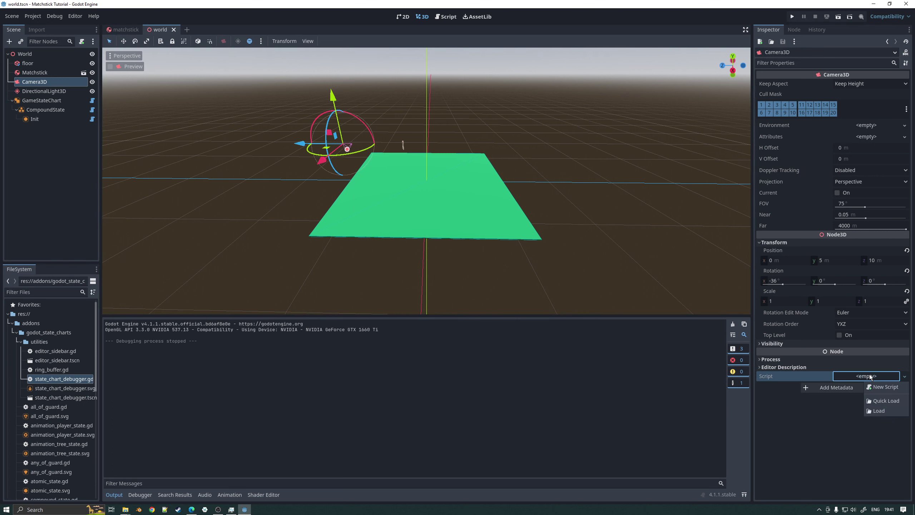
left_click(885, 401)
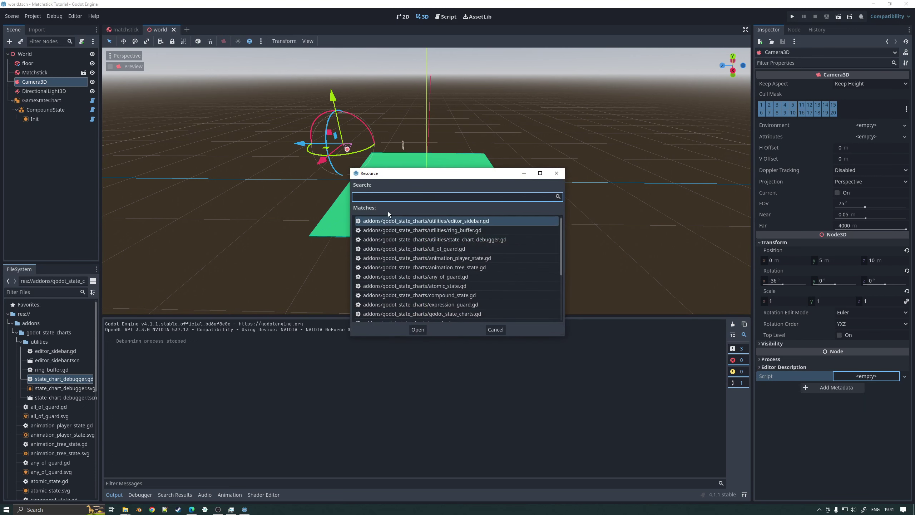
type("deb")
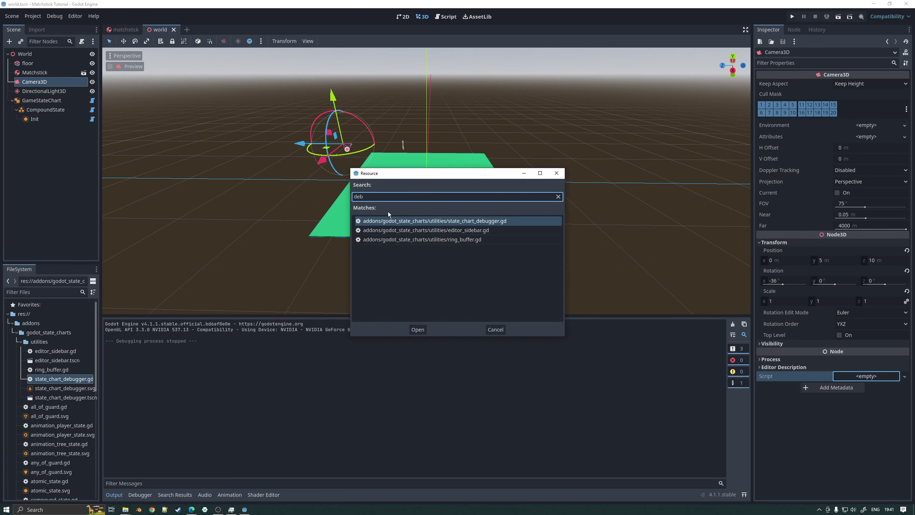
left_click(417, 330)
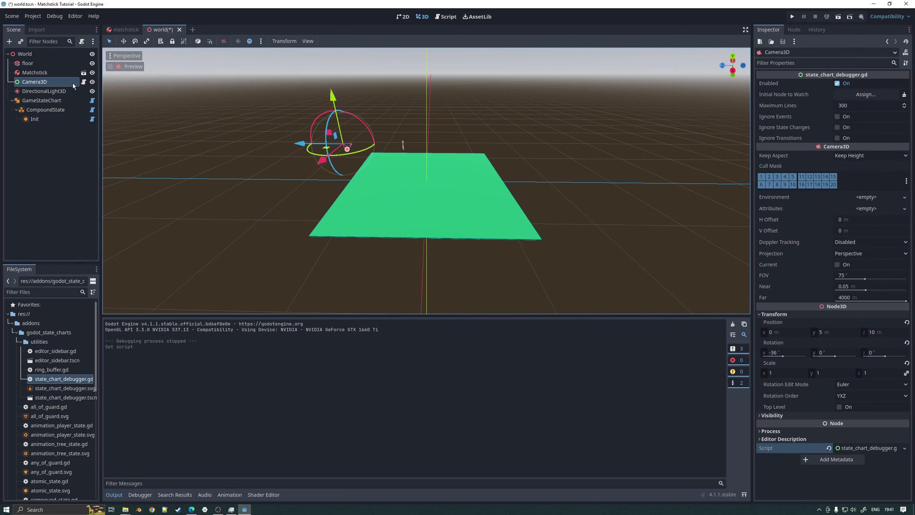
left_click(111, 67)
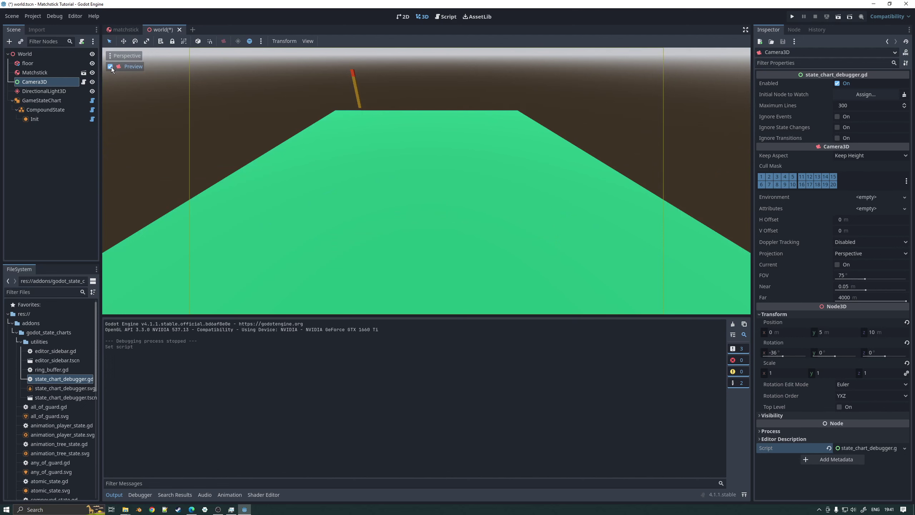
left_click(52, 79)
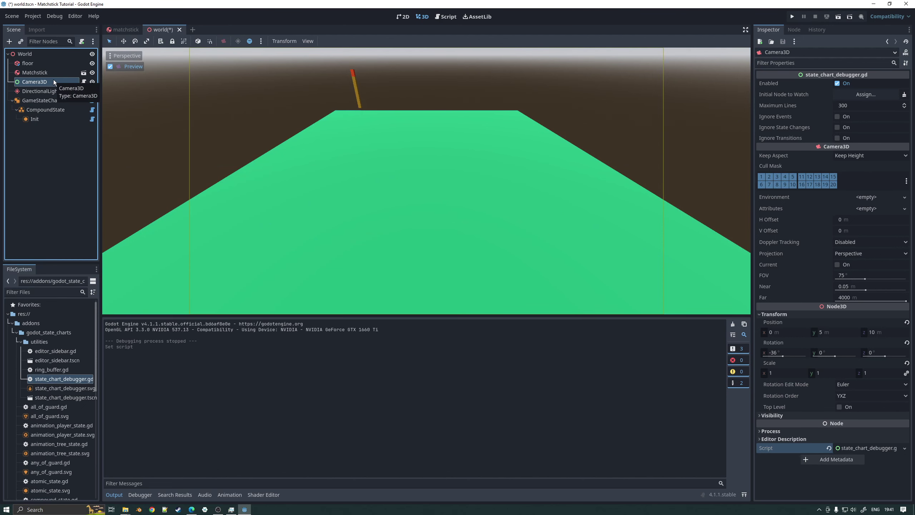
left_click(792, 16)
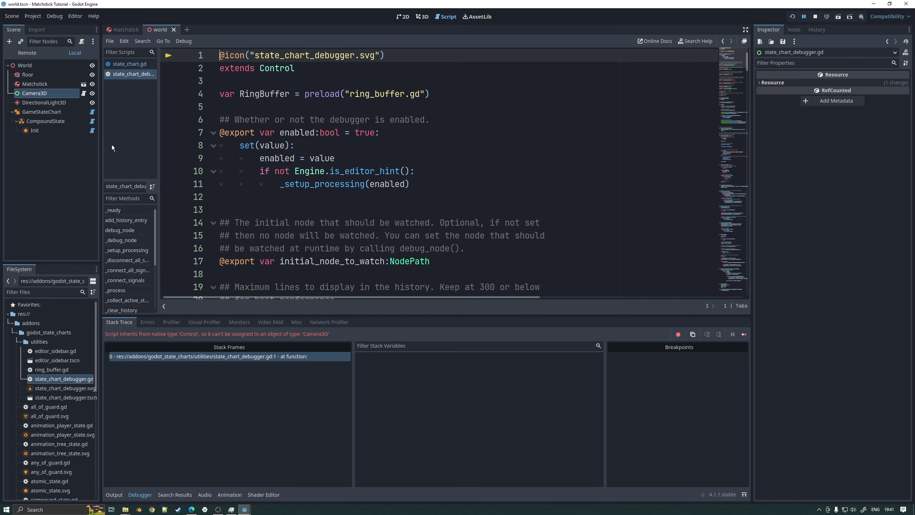
- Clear state_chart_debugger.gd from Camera3D's Script property and go back to the 3D view
left_click(77, 93)
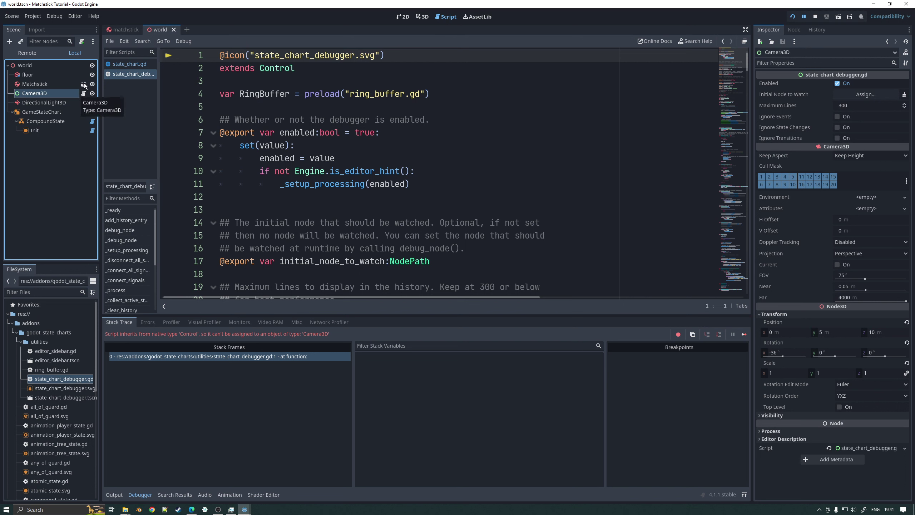
left_click(868, 448)
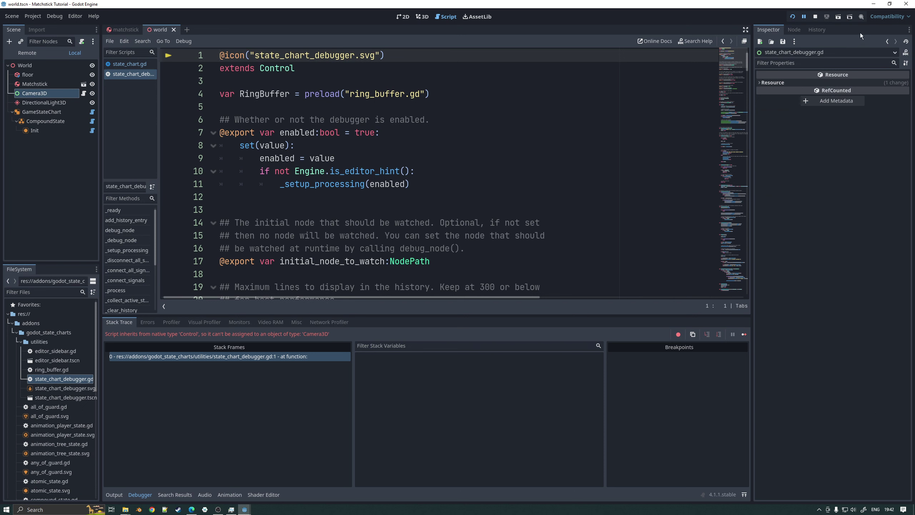
left_click(886, 42)
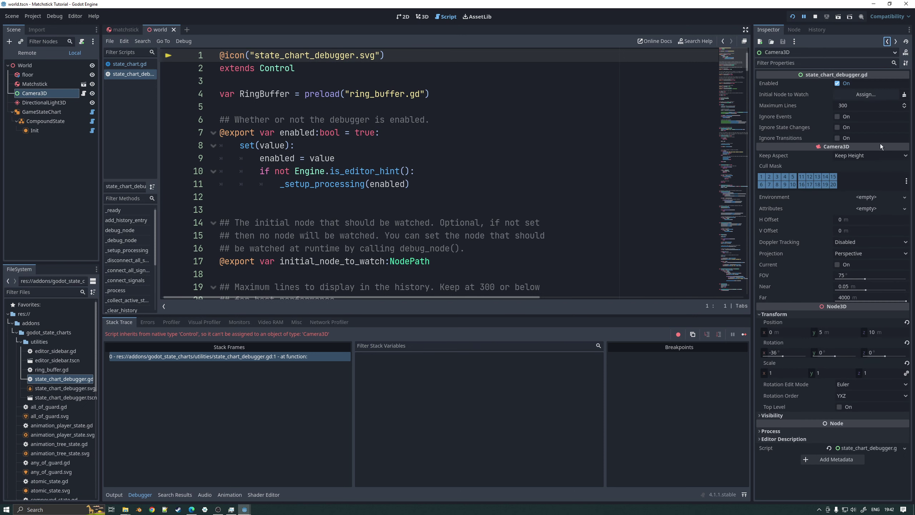
left_click(904, 448)
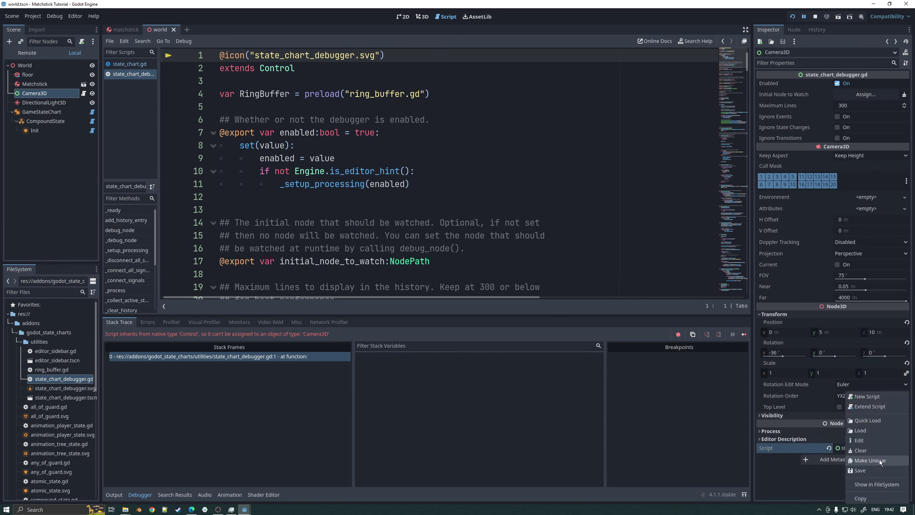
left_click(874, 450)
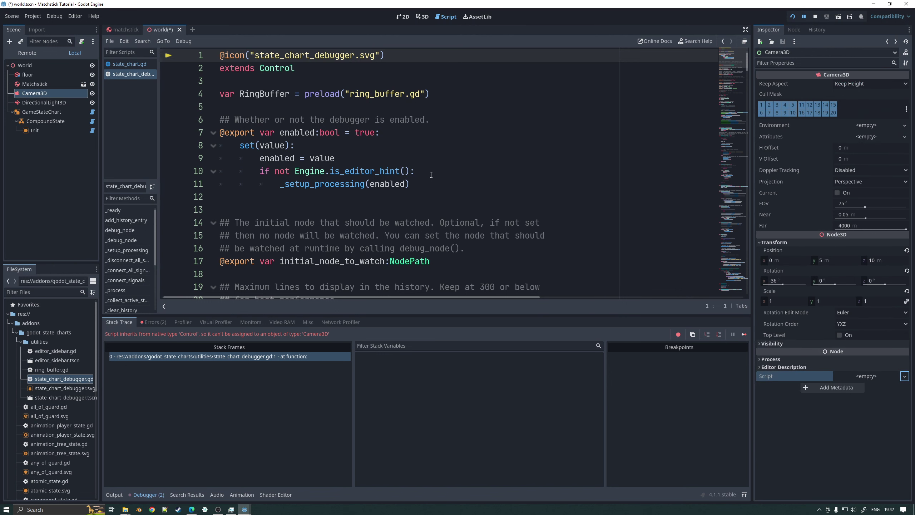
left_click(428, 17)
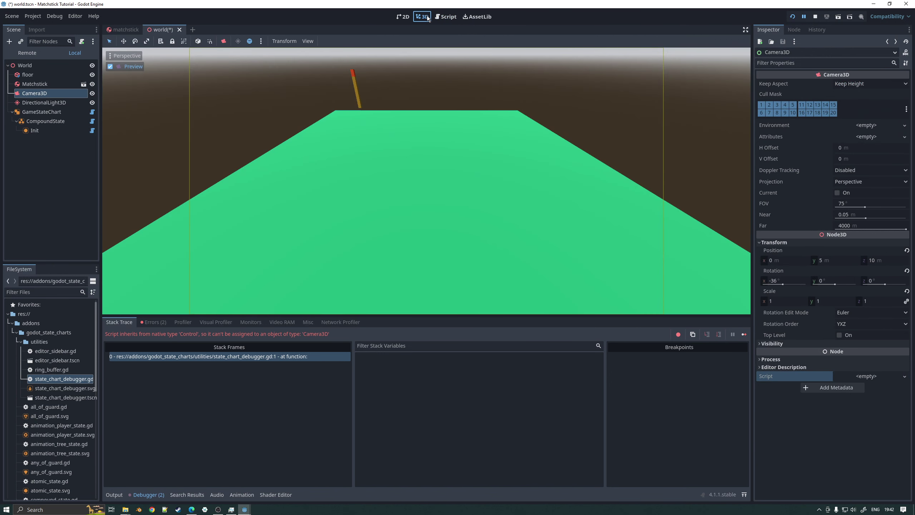
- Stop and rerun the game, then select the Init and World nodes
left_click(815, 16)
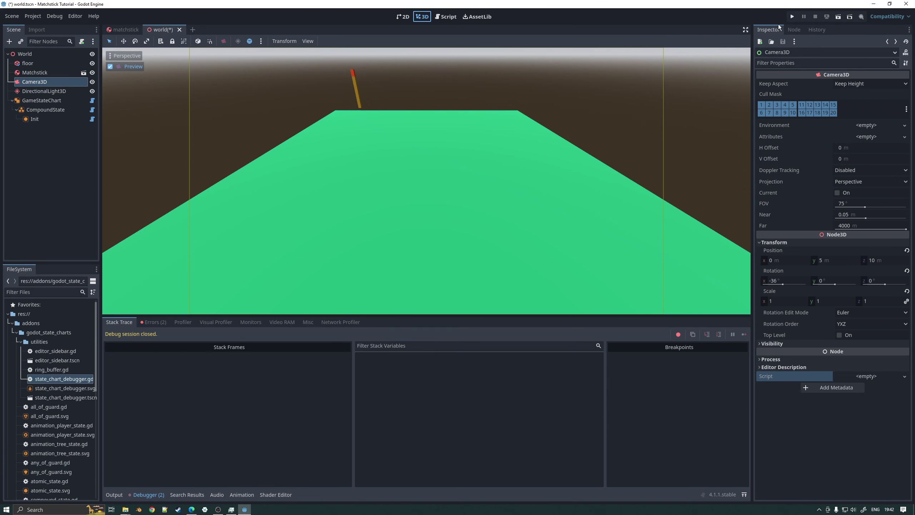
left_click(792, 16)
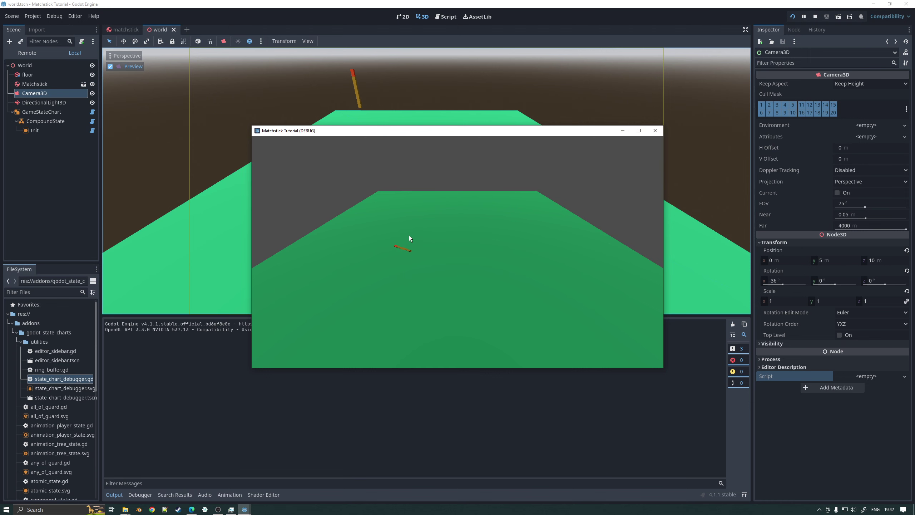
left_click(27, 133)
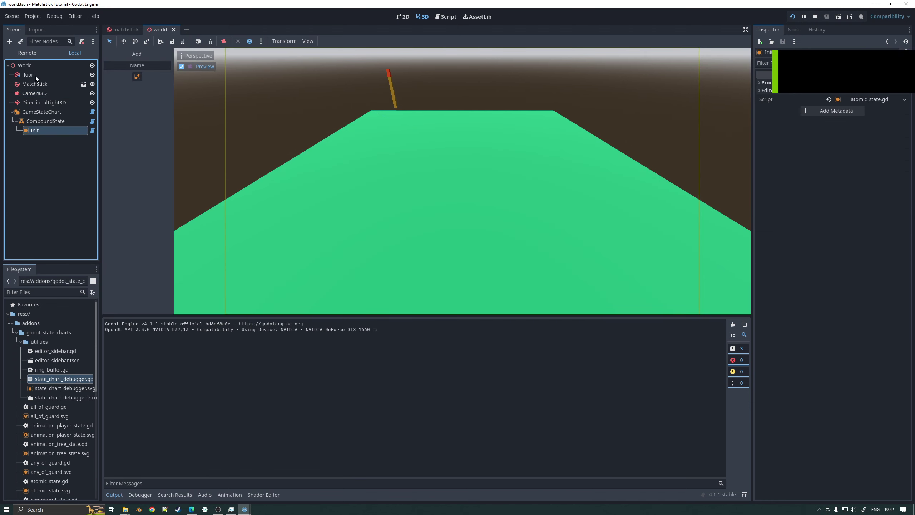
left_click(31, 66)
- Add a plain Node under World named StateManager, then select Init
right_click(33, 65)
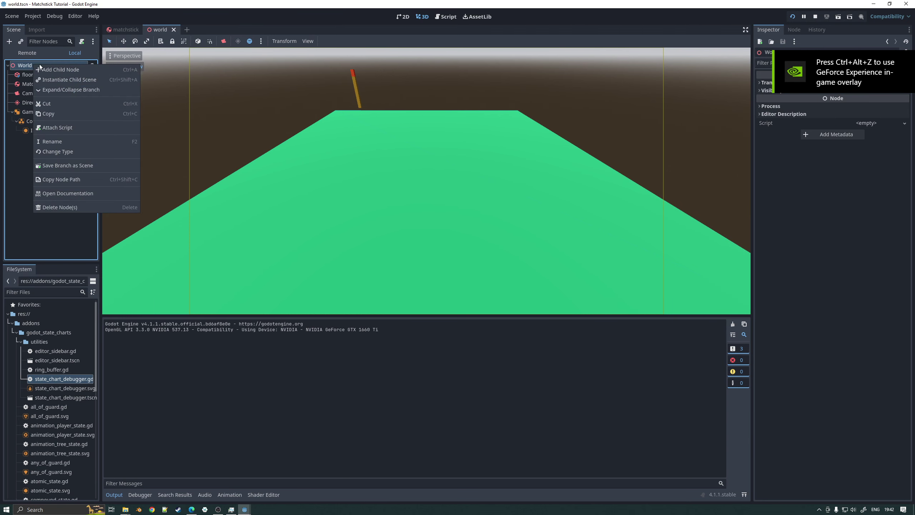
left_click(54, 68)
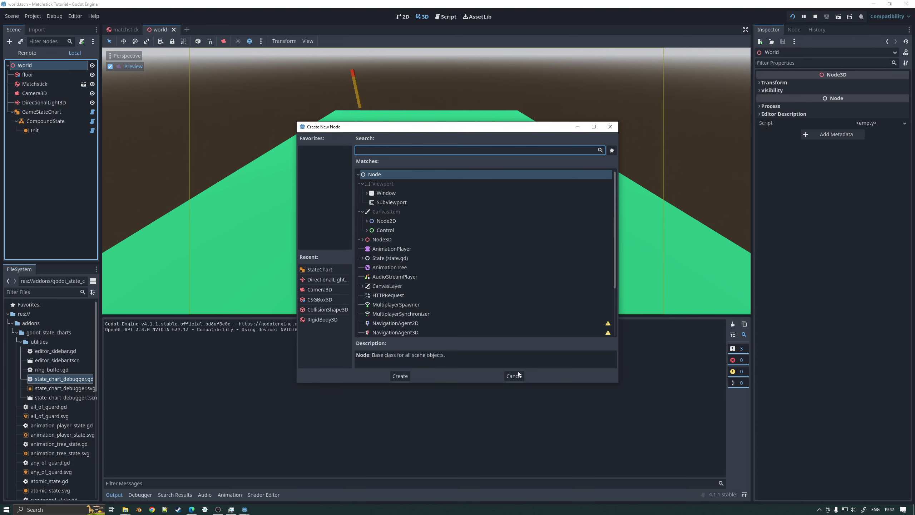
left_click(400, 376)
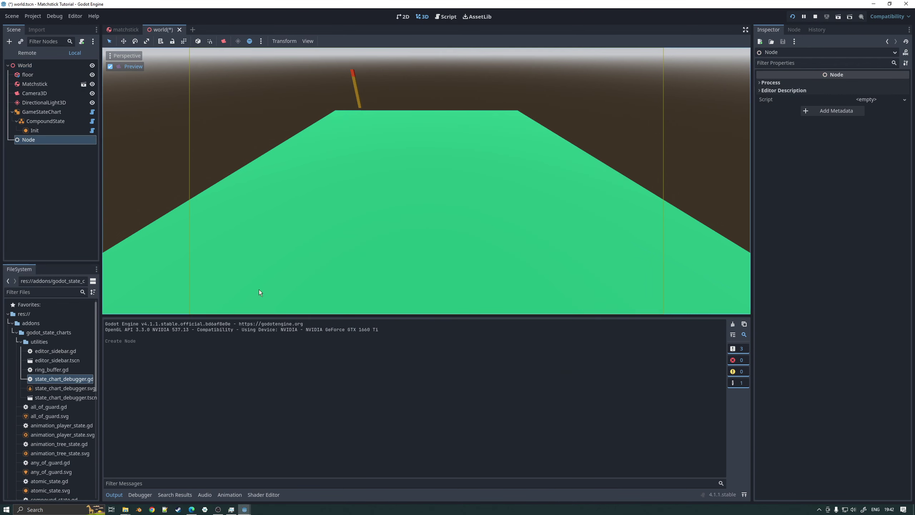
double_click(30, 140)
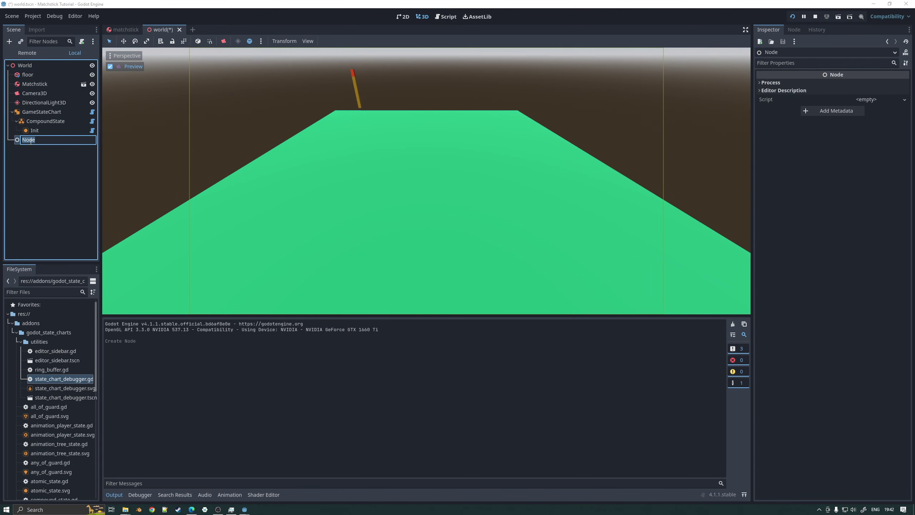
type("StateManager")
key("Return")
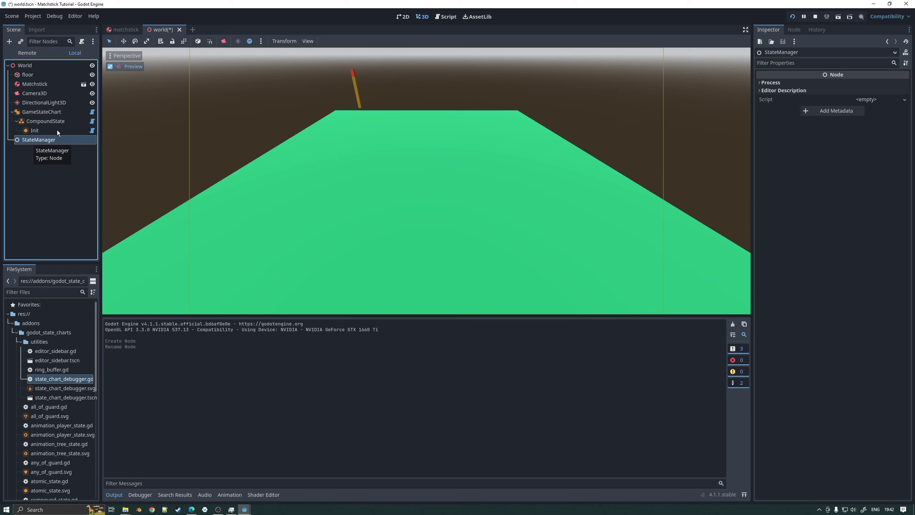
left_click(40, 131)
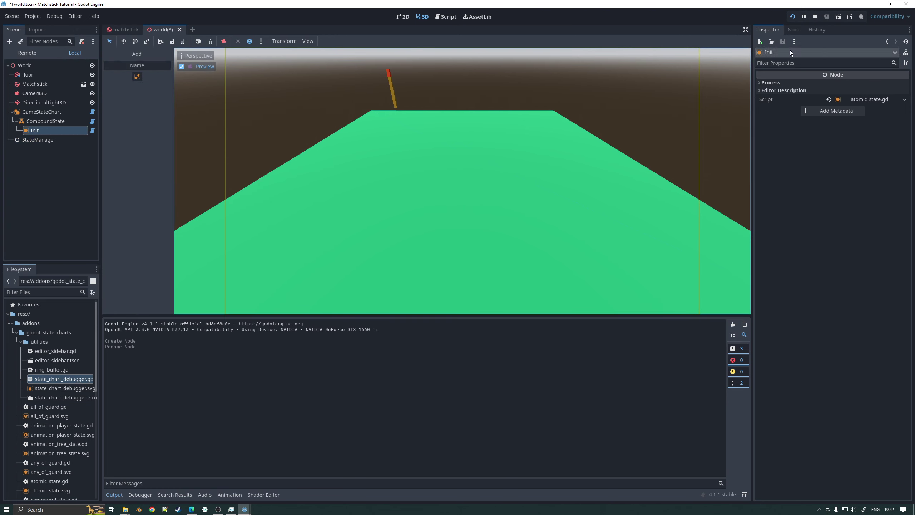
- Show Init's signals in the Node dock, select state_entered(), then select StateManager
left_click(793, 29)
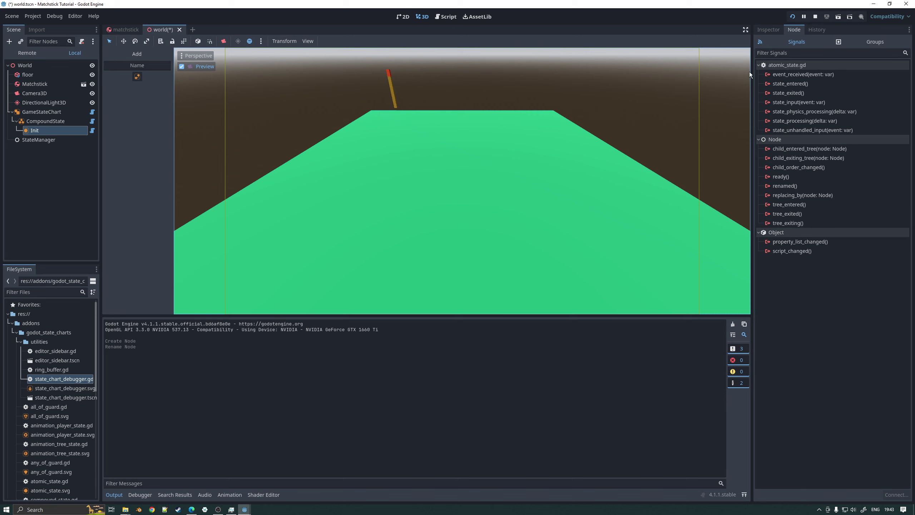
left_click(789, 84)
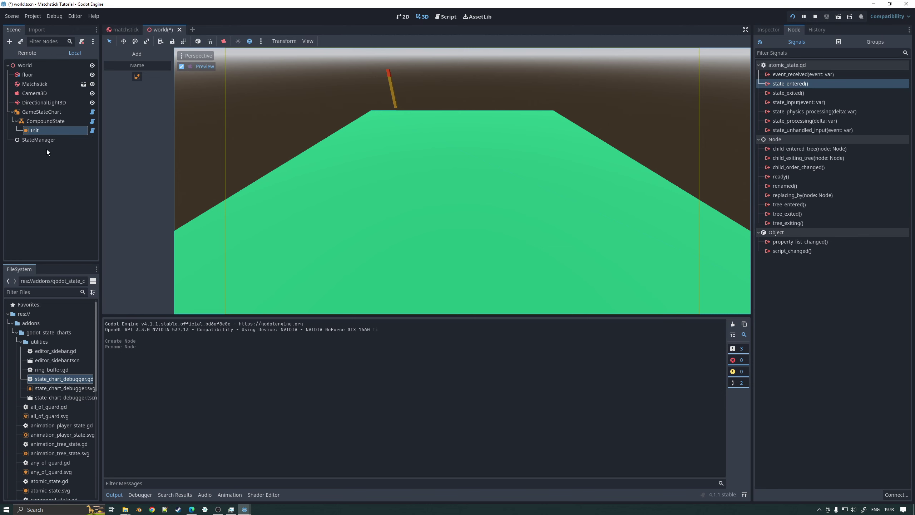
left_click(40, 140)
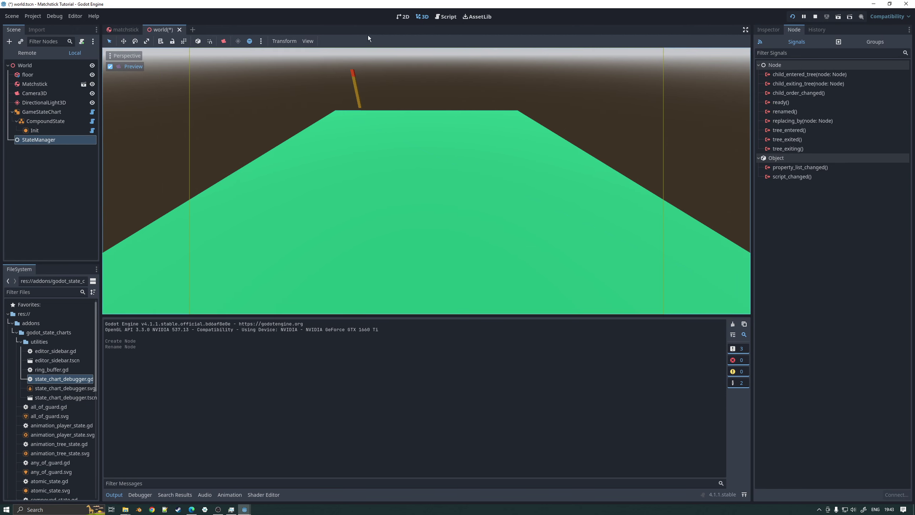
- Start attaching a script to StateManager and create a 'scripts' folder in res://
left_click(81, 42)
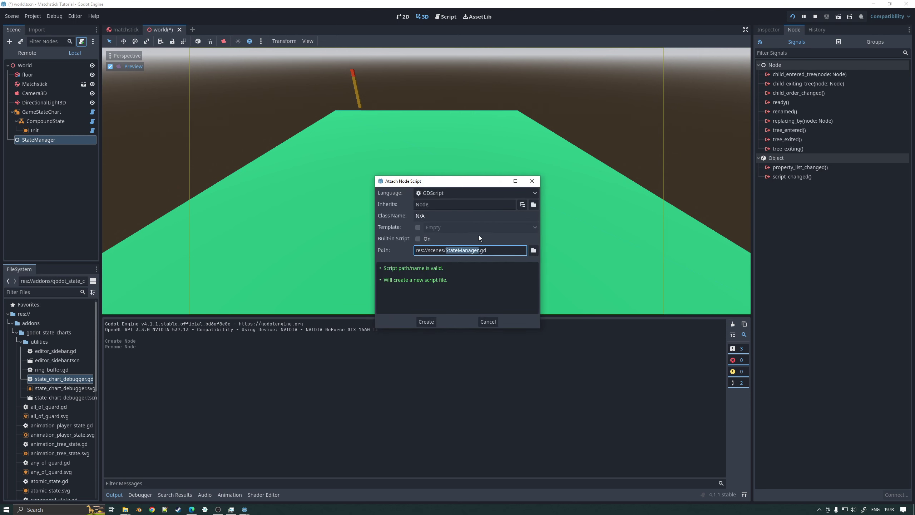
left_click(534, 251)
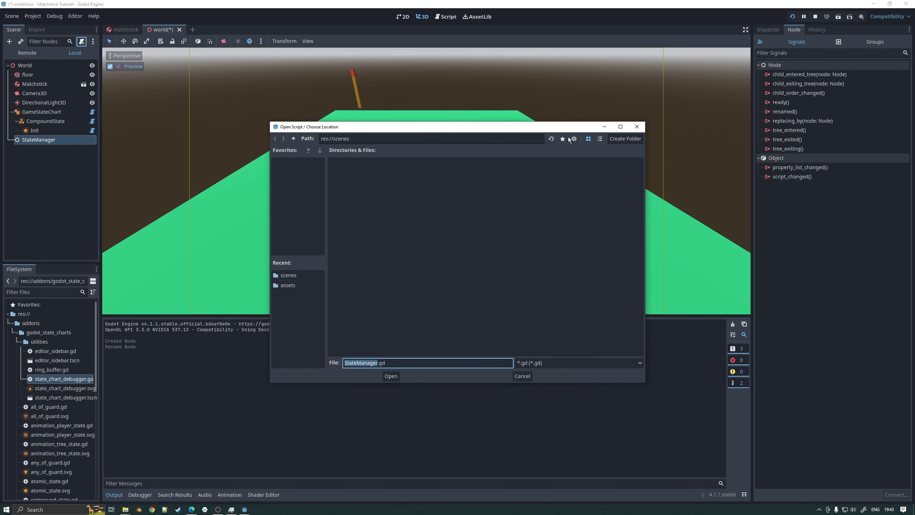
left_click(293, 138)
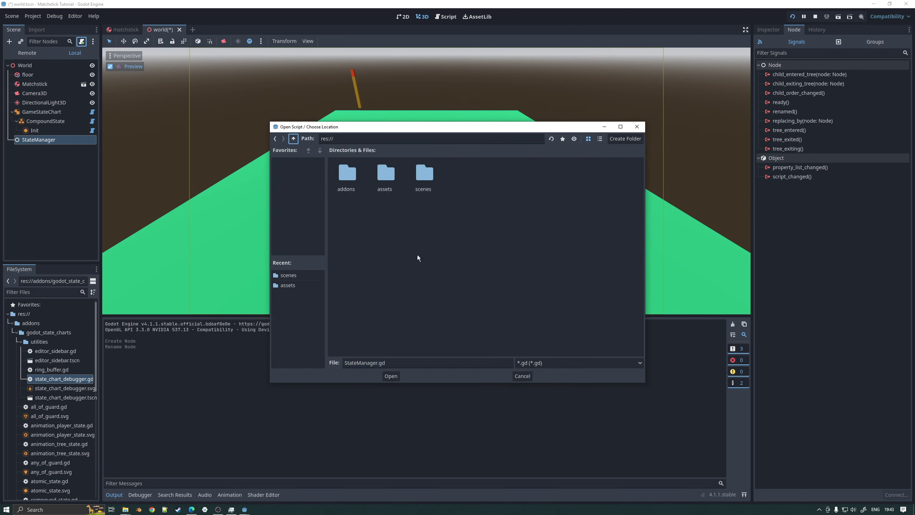
left_click(626, 138)
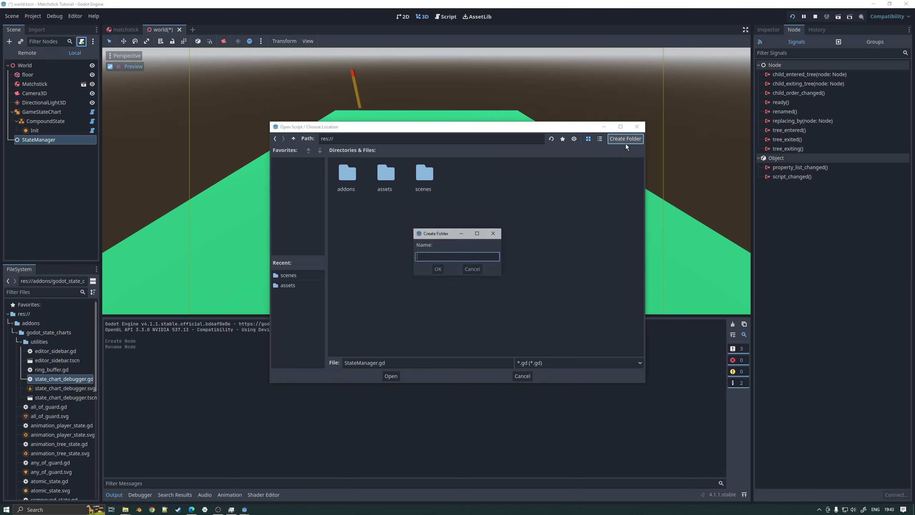
type("scripts")
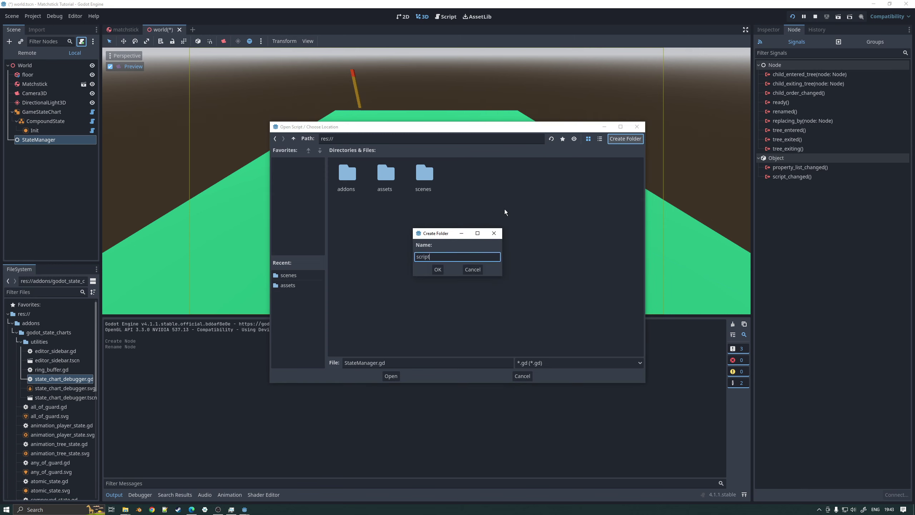
key("Return")
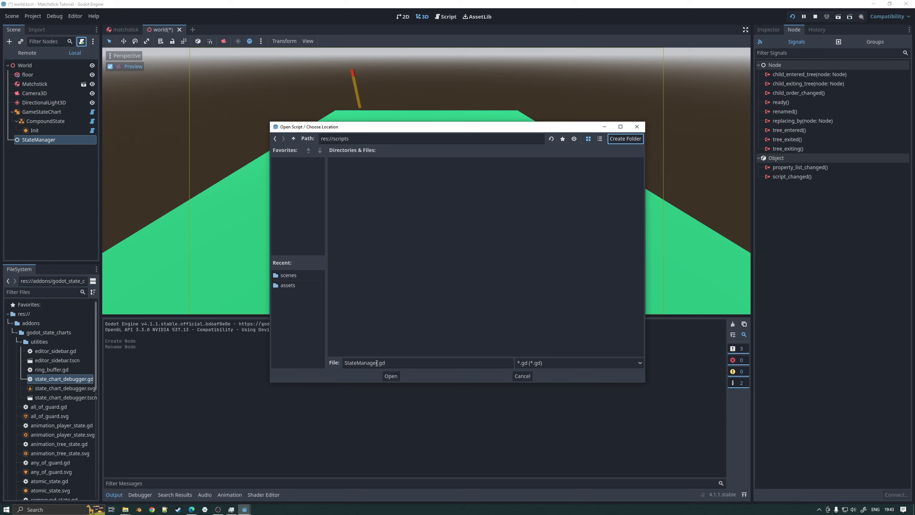
- Name the script state_manager.gd in res://scripts and create it
left_click_drag(376, 363, 329, 366)
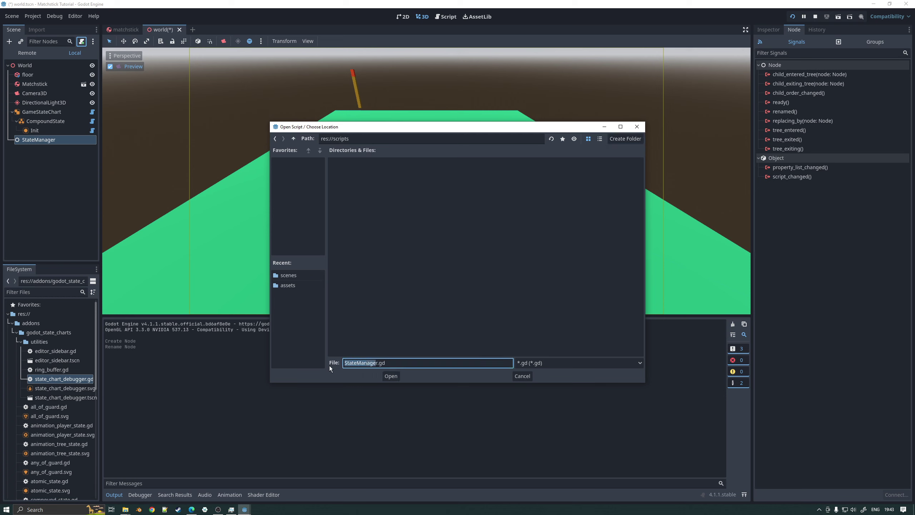
key("BackSpace")
type("state_manager")
key("Return")
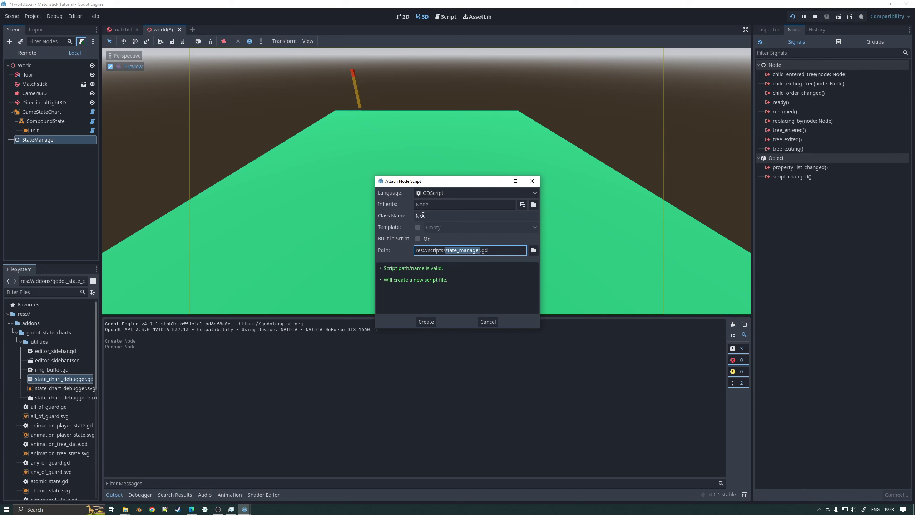
key("Tab")
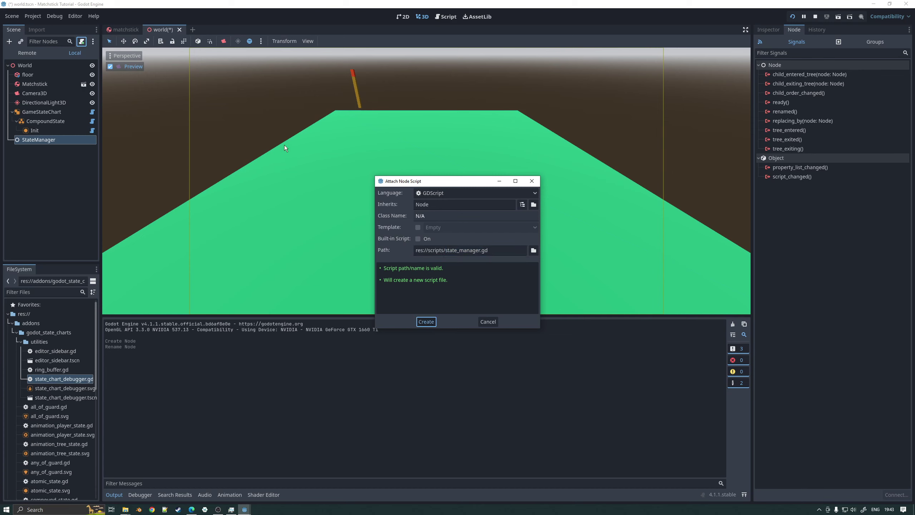
left_click(427, 322)
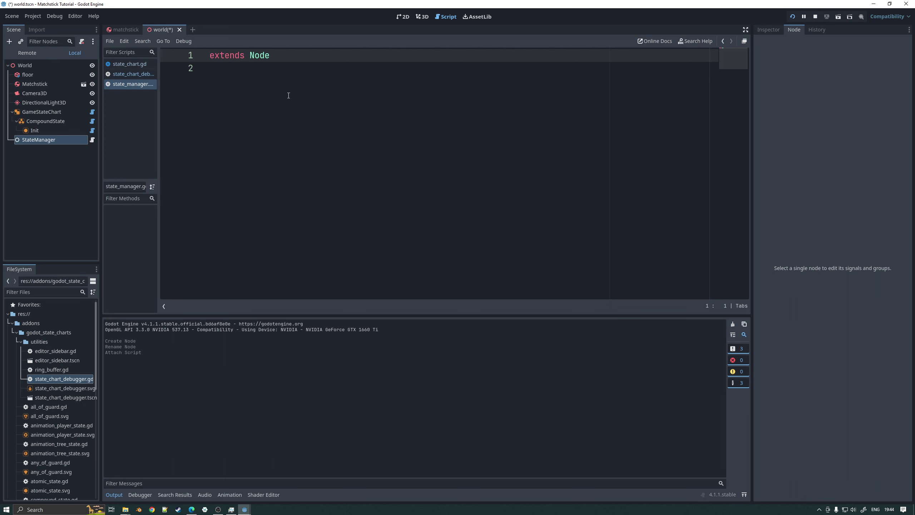
- Connect Init's state_entered() signal to the StateManager node as _on_init_state_entered
left_click(47, 130)
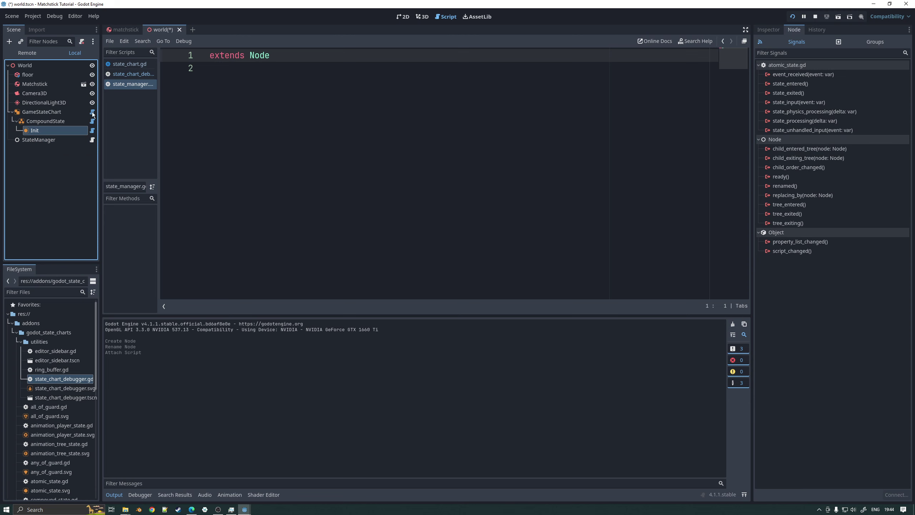
left_click(36, 122)
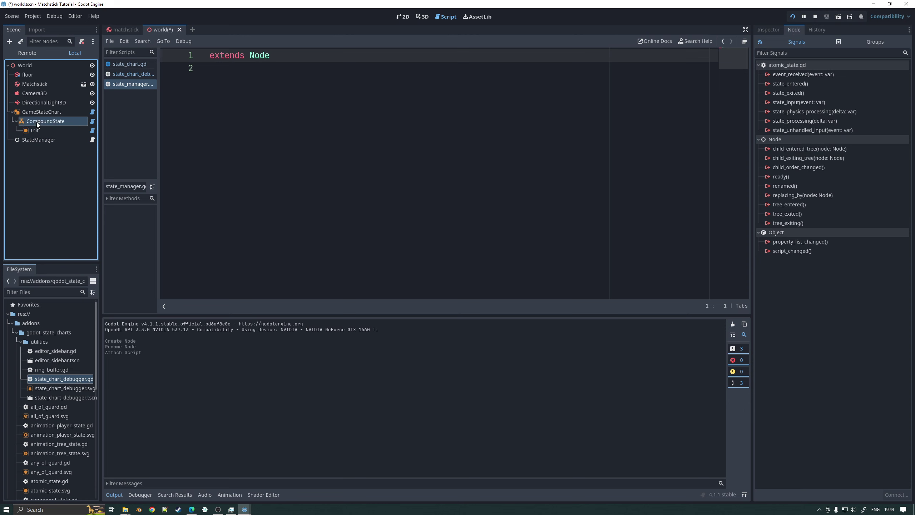
left_click(36, 129)
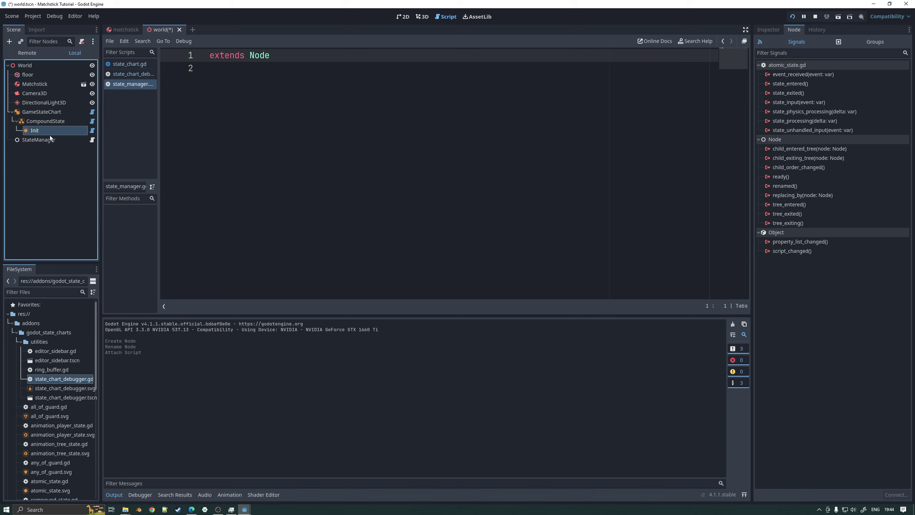
left_click(43, 142)
left_click(45, 131)
left_click(790, 83)
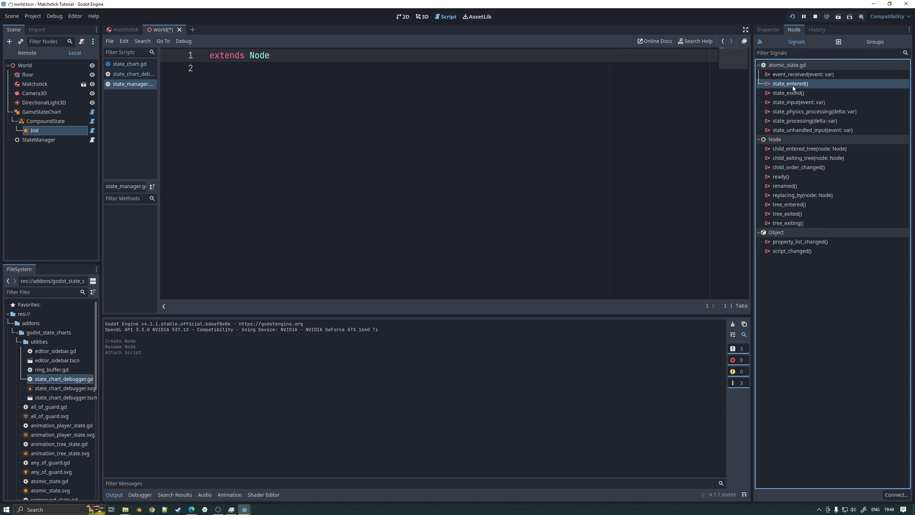
right_click(794, 85)
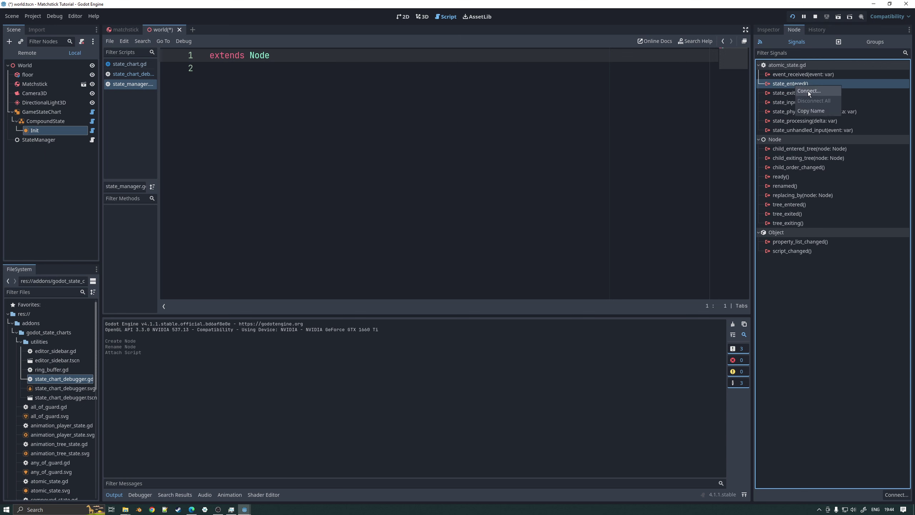
left_click(807, 91)
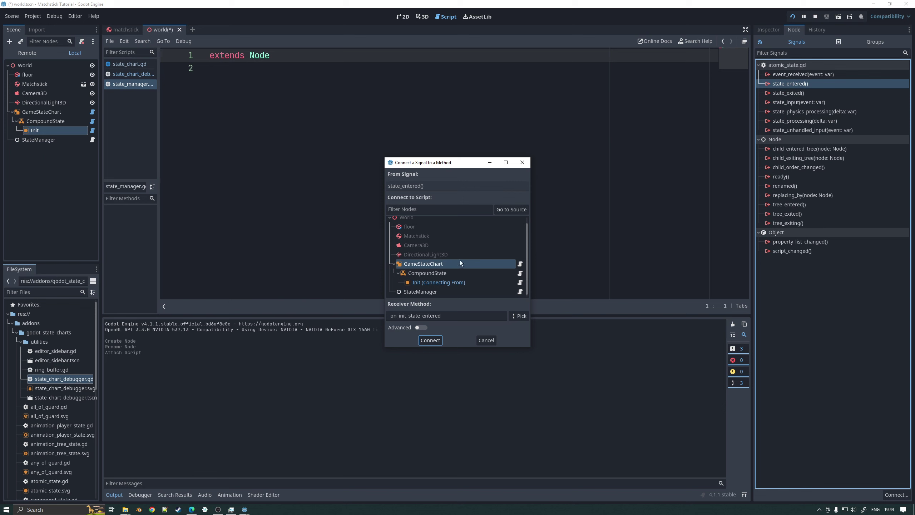
left_click(428, 292)
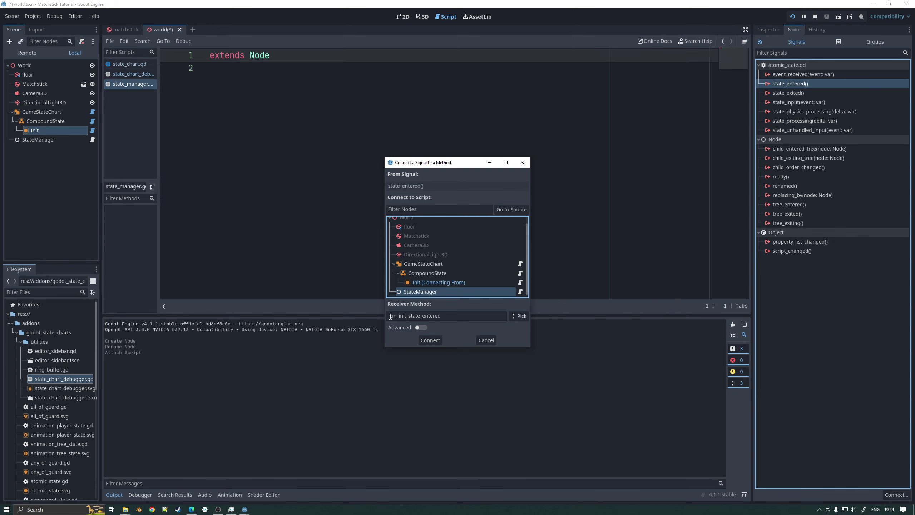
left_click(430, 340)
- Remove the extra blank line under extends Node and review the CompoundState and StateManager properties
left_click(220, 73)
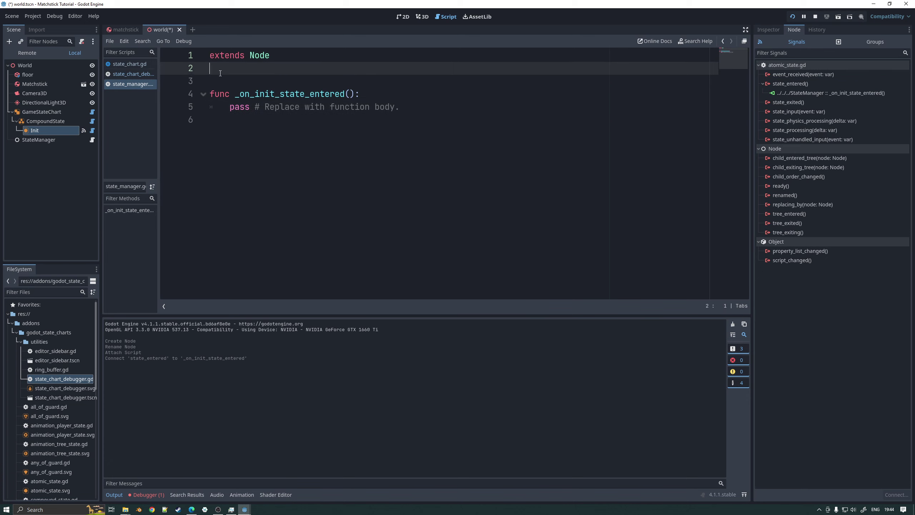
key("Delete")
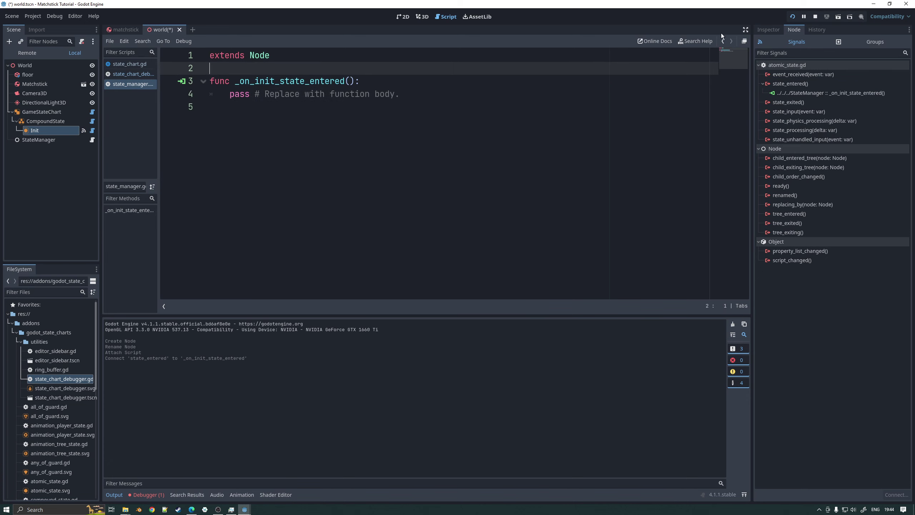
left_click(766, 30)
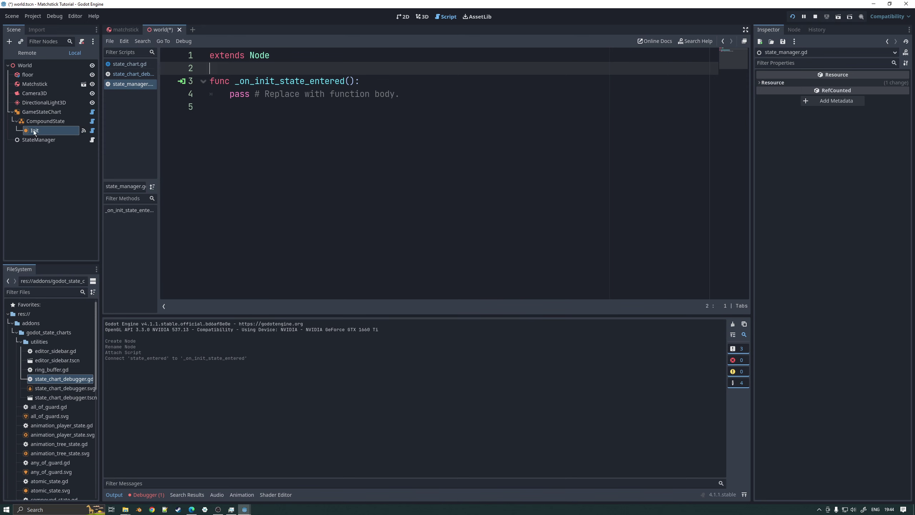
left_click(27, 122)
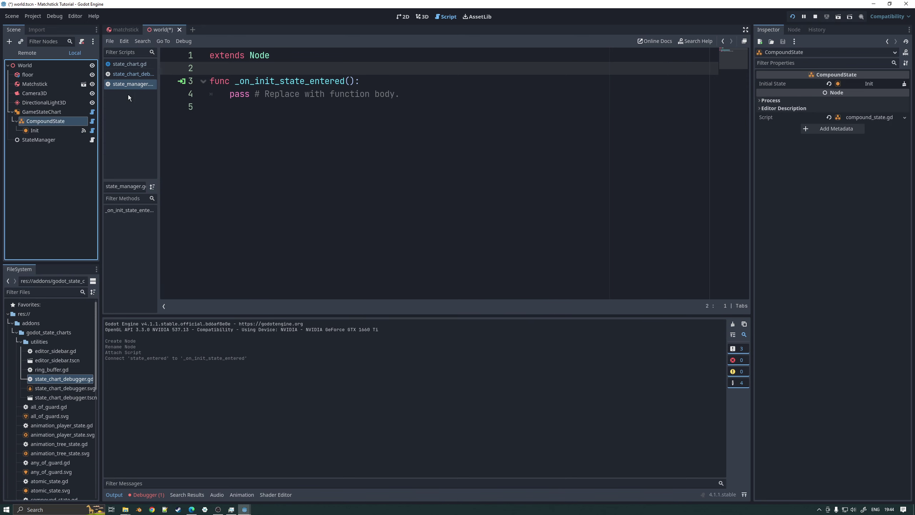
left_click(45, 139)
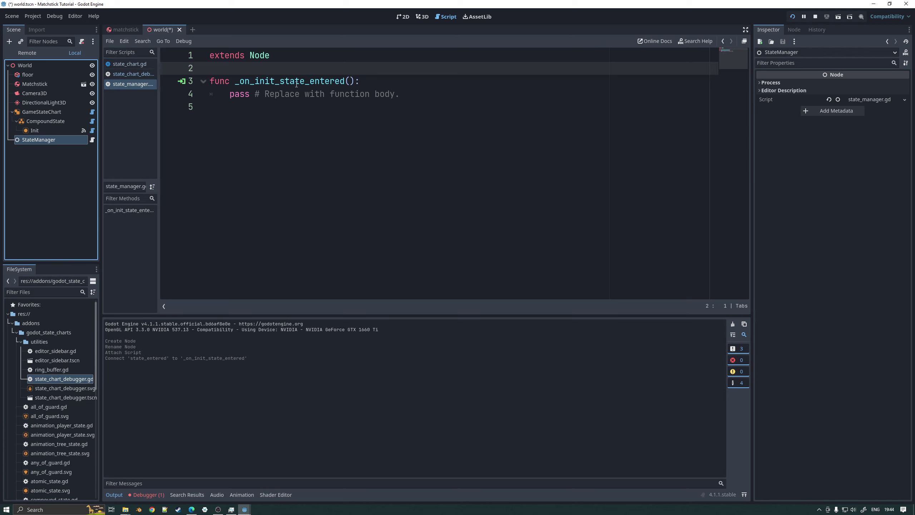
- Replace pass in _on_init_state_entered with print("init state entered")
double_click(234, 93)
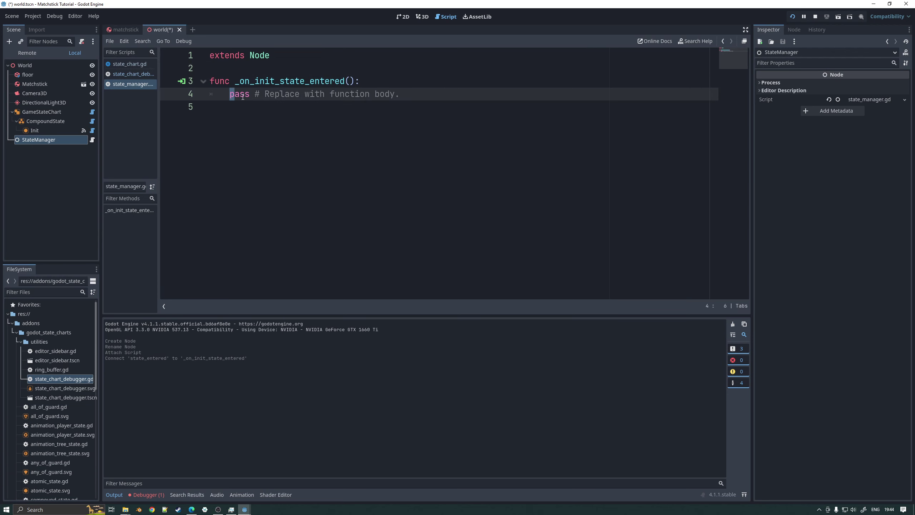
key("shift+End")
type("print")
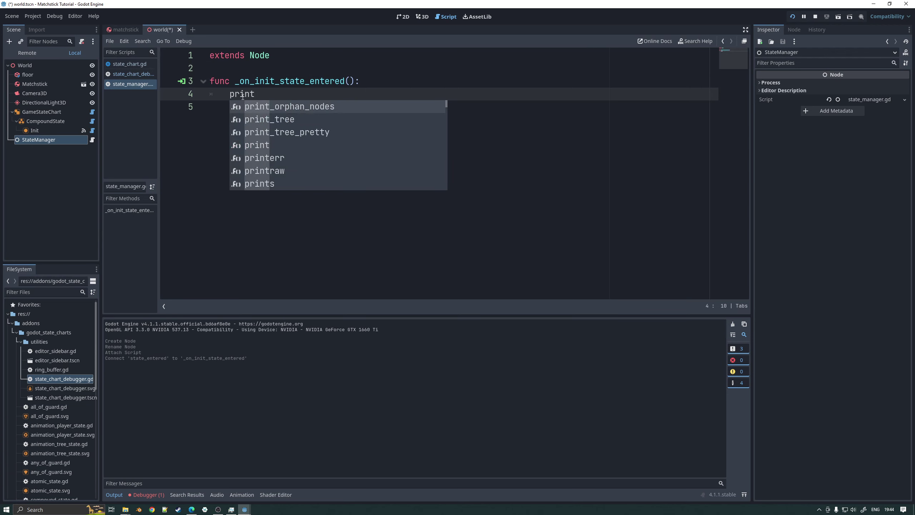
type("(\"H")
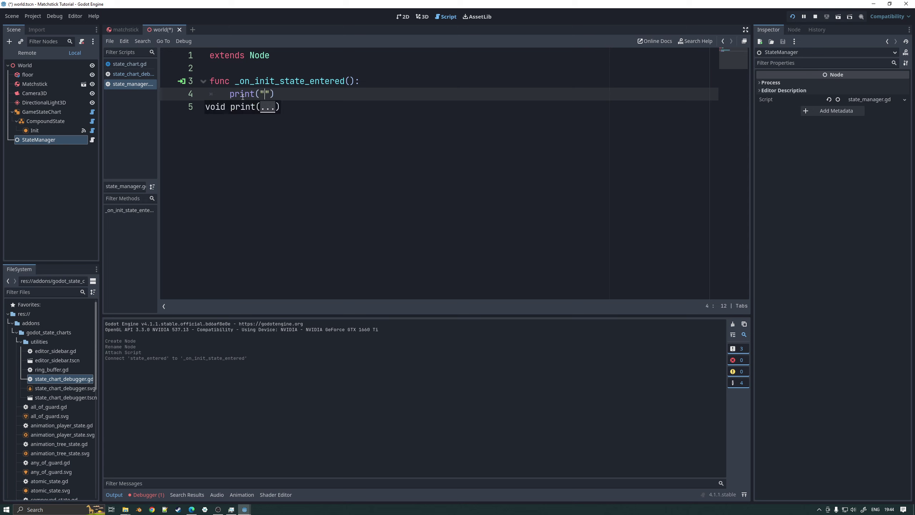
type("el")
key("BackSpace")
key("BackSpace")
key("BackSpace")
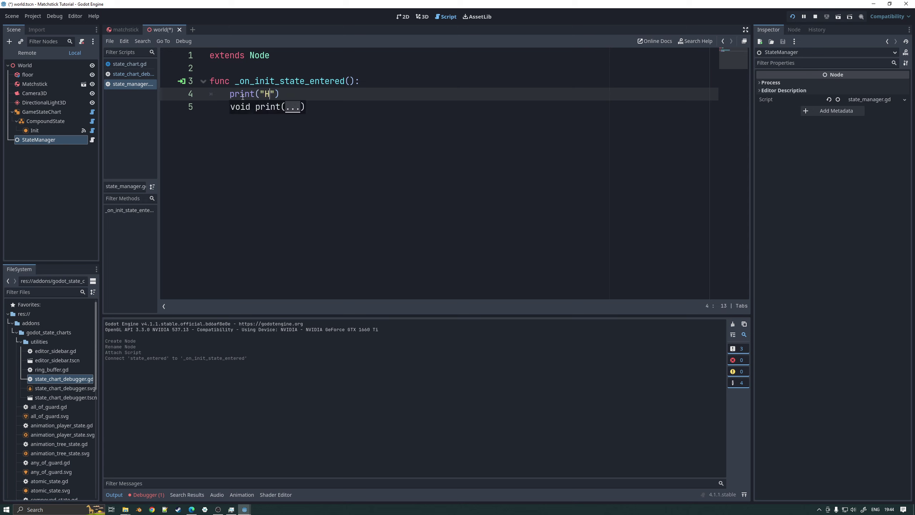
type("In")
key("BackSpace")
key("BackSpace")
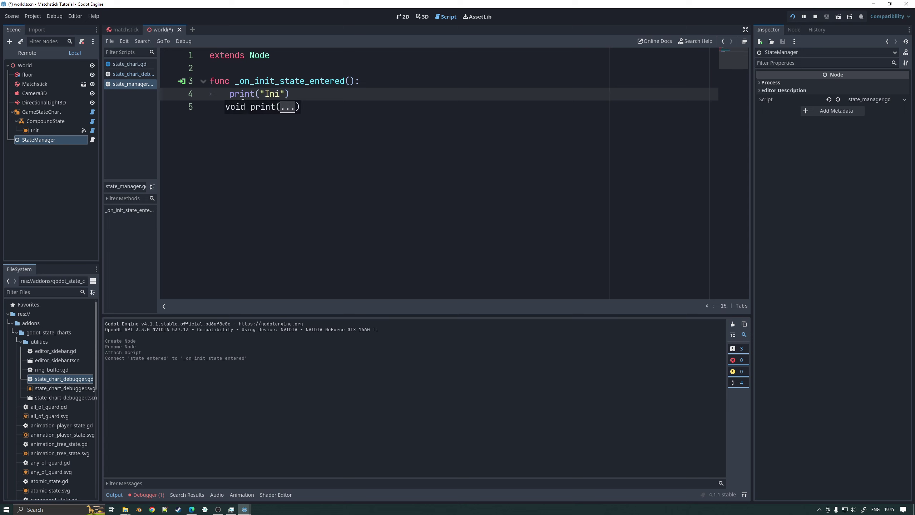
type("init state entered")
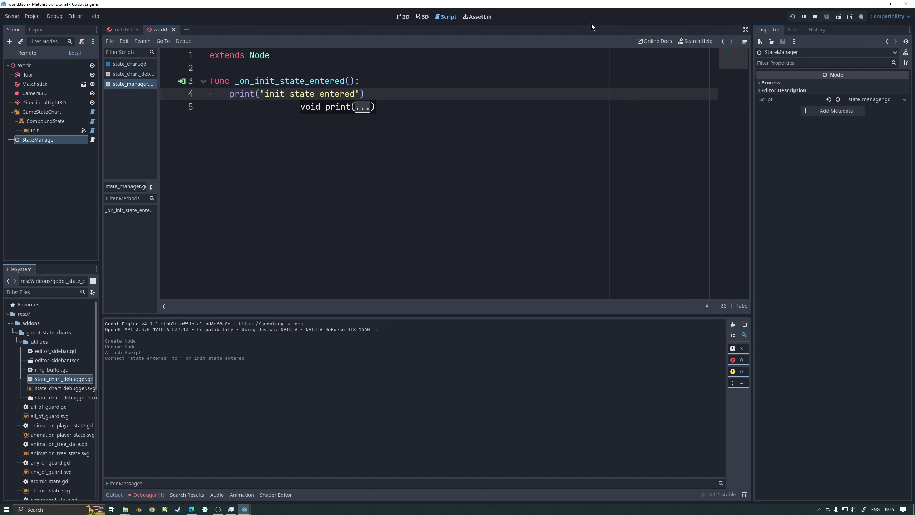
- Run the game, check that 'init state entered' appears in Output, then close the game window
left_click(814, 17)
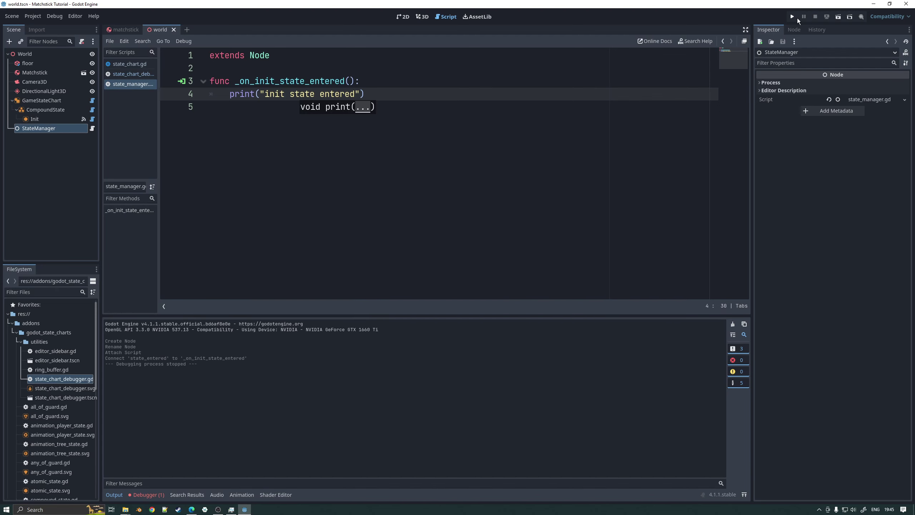
left_click(791, 17)
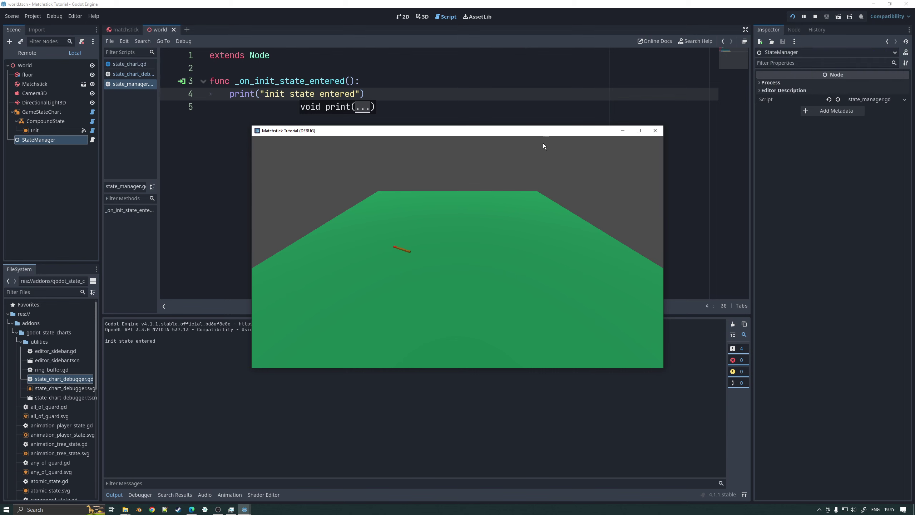
key("alt+F4")
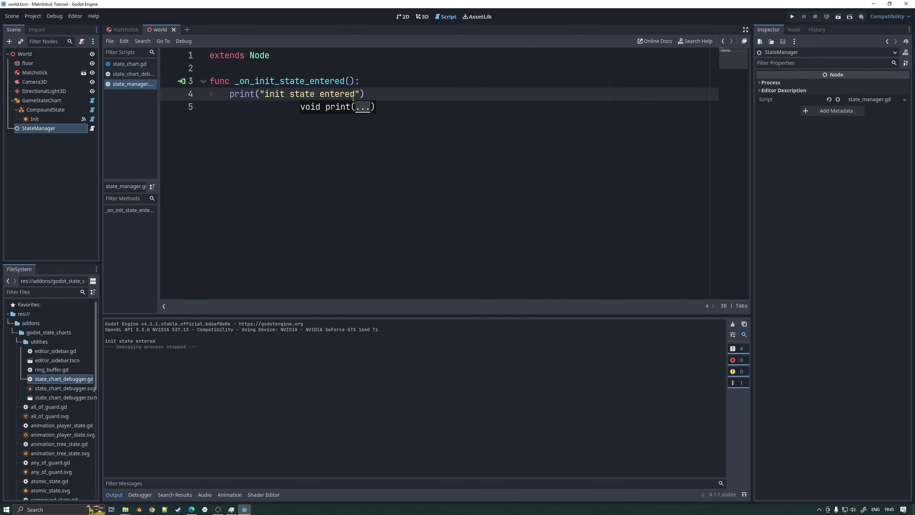
left_click(410, 91)
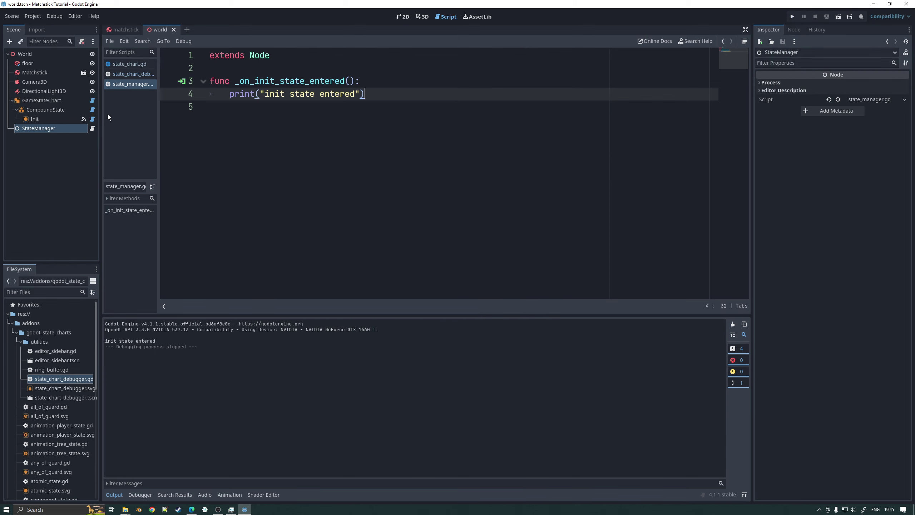
left_click(44, 122)
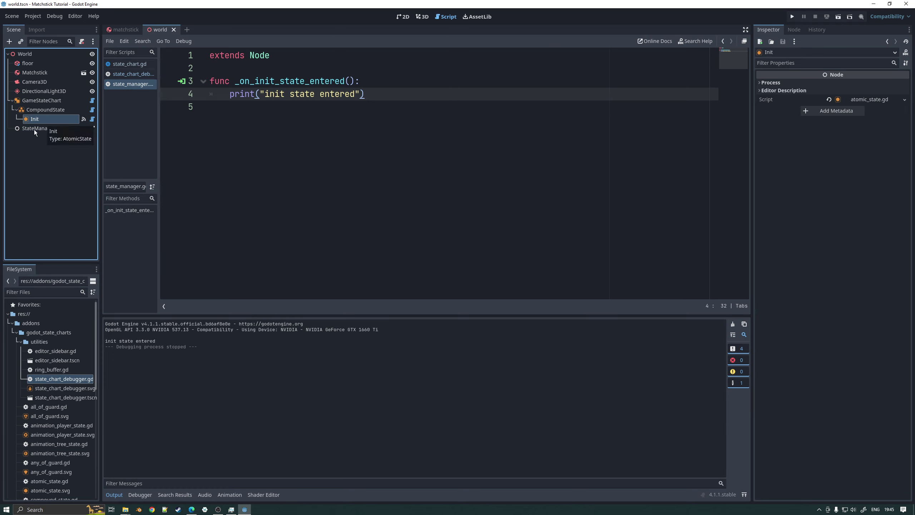
left_click(37, 130)
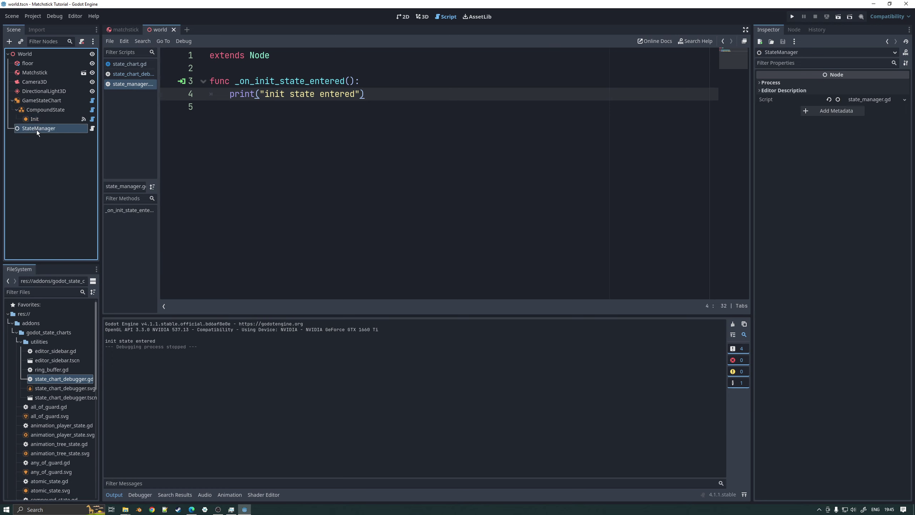
left_click(300, 55)
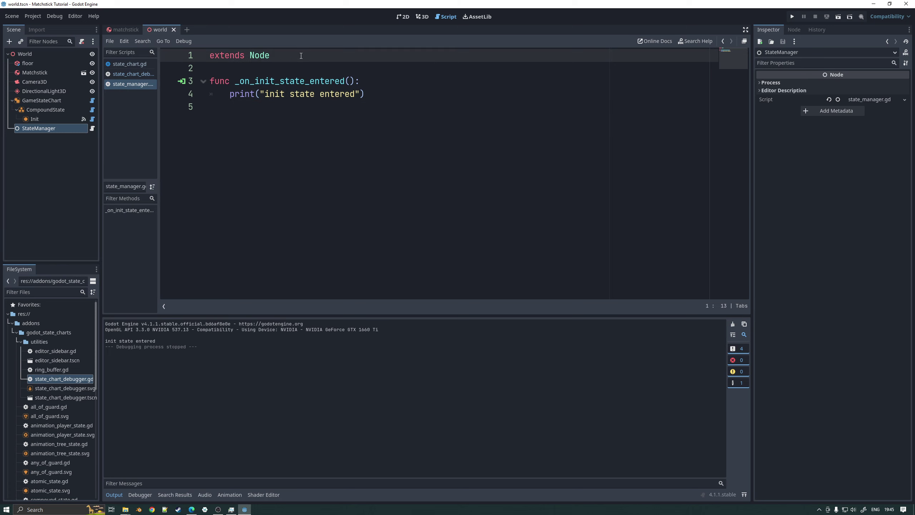
key("Return")
key("Return")
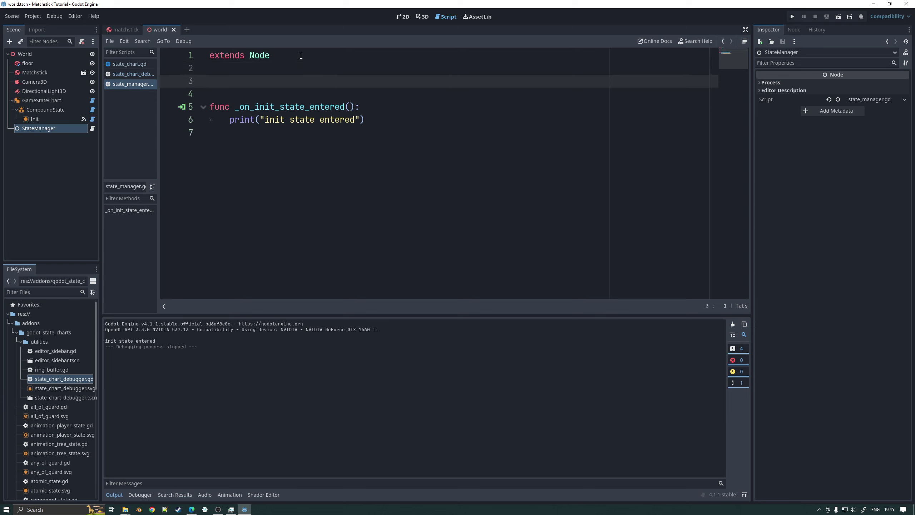
type("@onr")
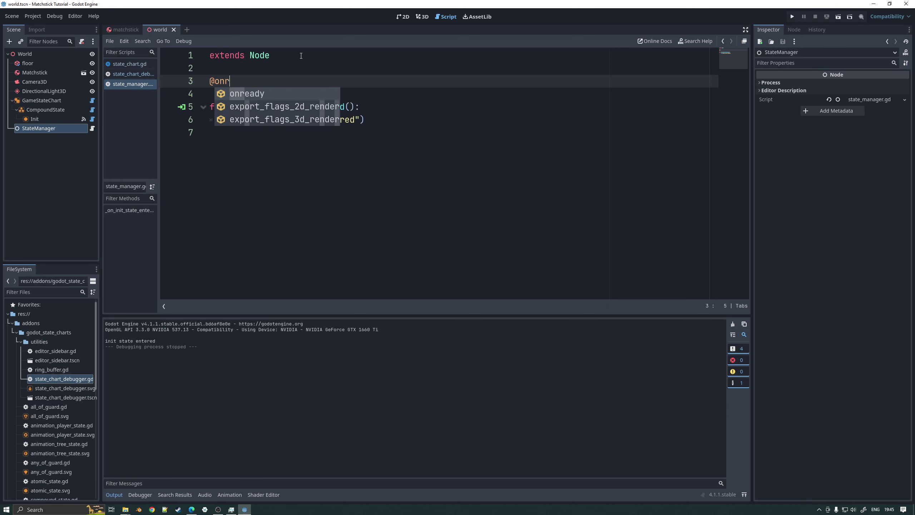
type("eady var")
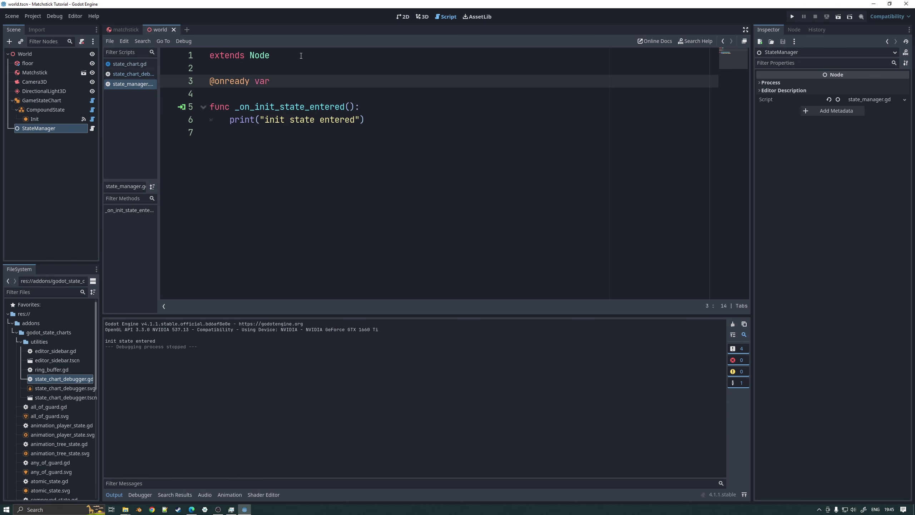
type(" matchstick_scene = pre")
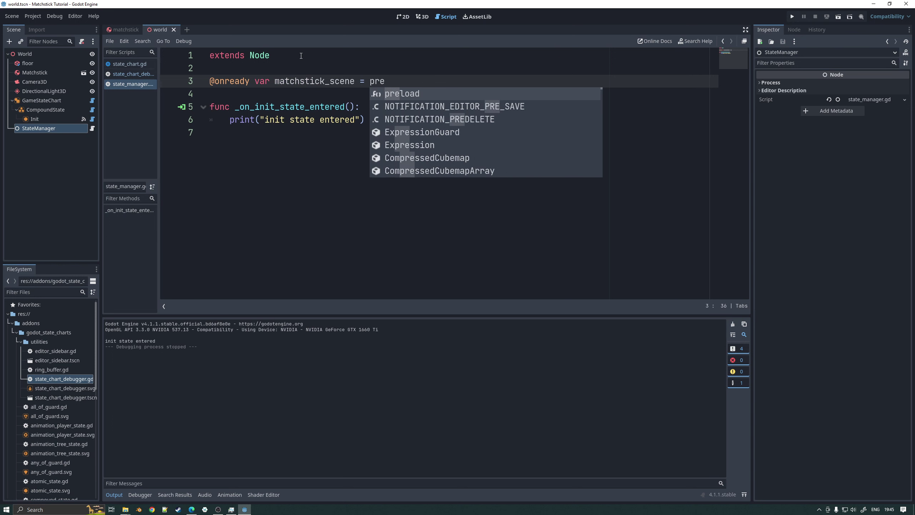
key("Return")
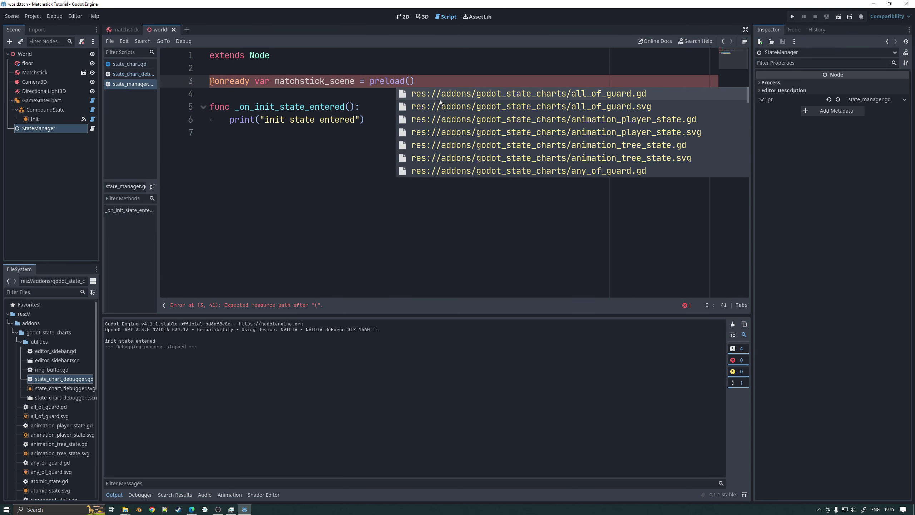
type("m")
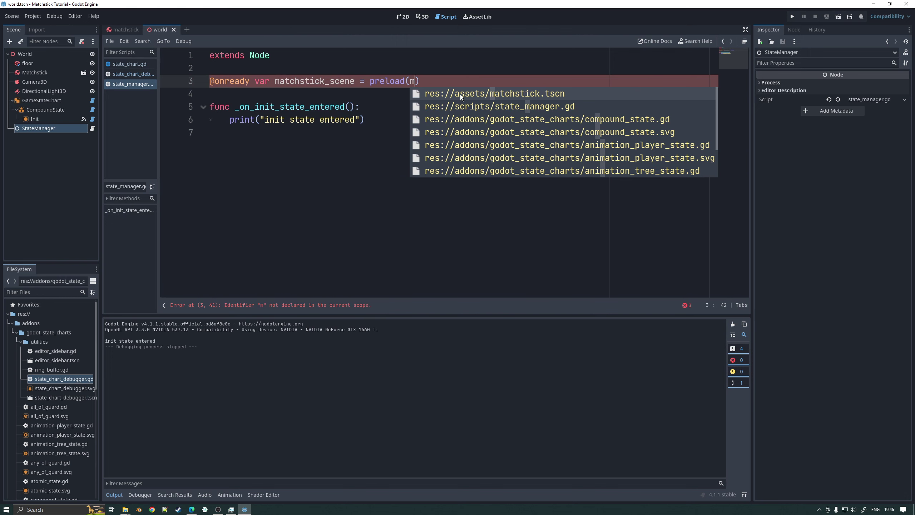
left_click(460, 94)
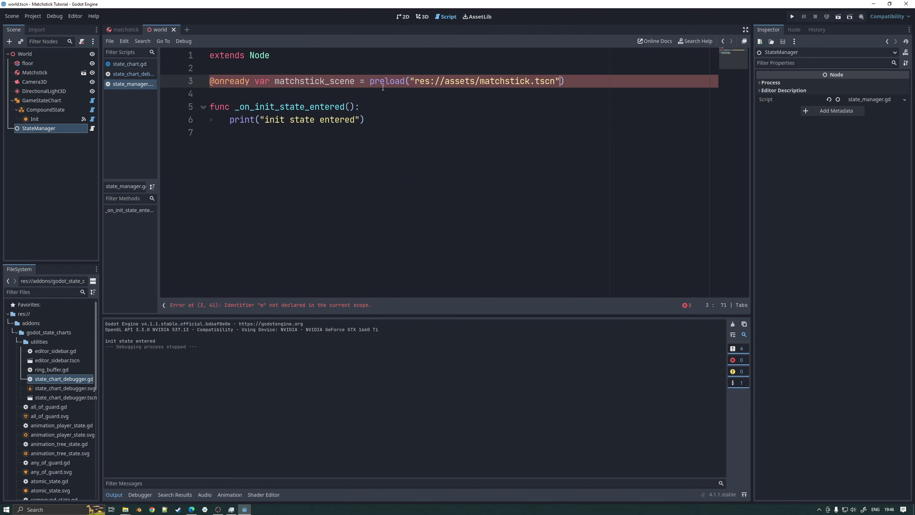
- Locate matchstick.tscn in the FileSystem dock's assets folder
left_click(13, 323)
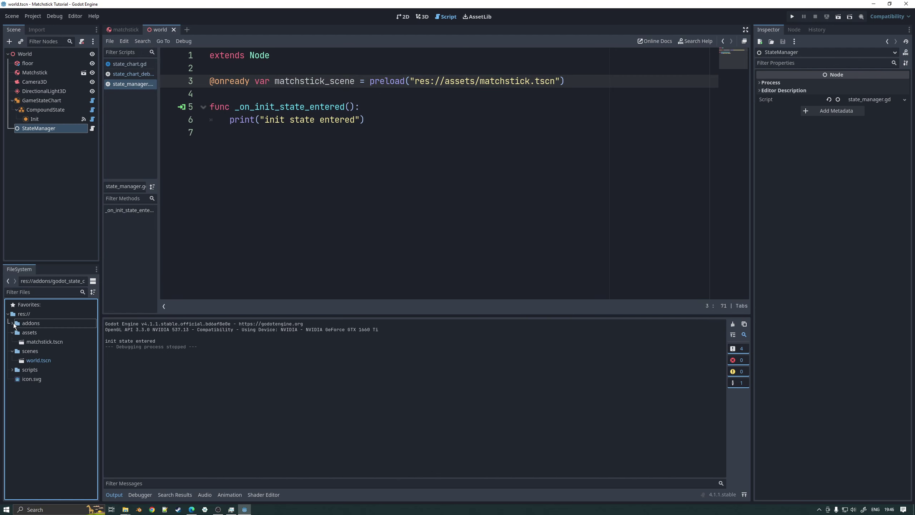
left_click(17, 334)
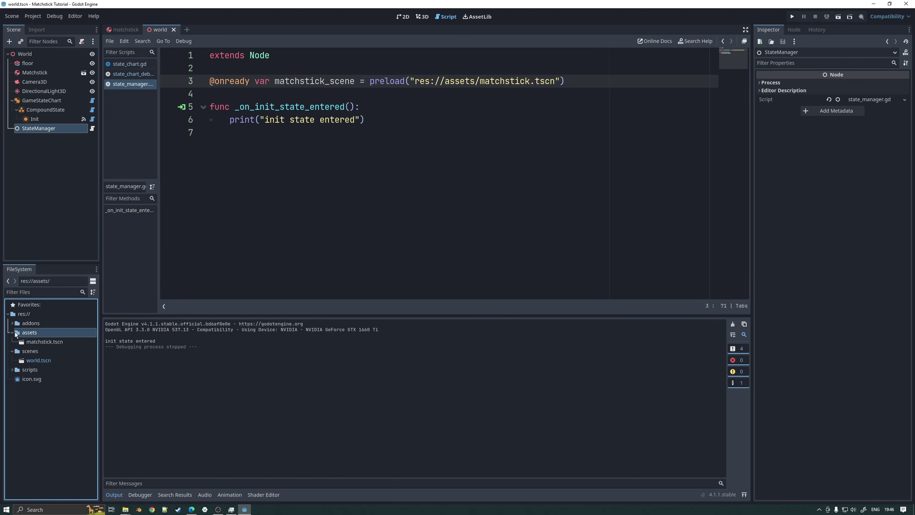
left_click(12, 332)
left_click(12, 332)
left_click(45, 342)
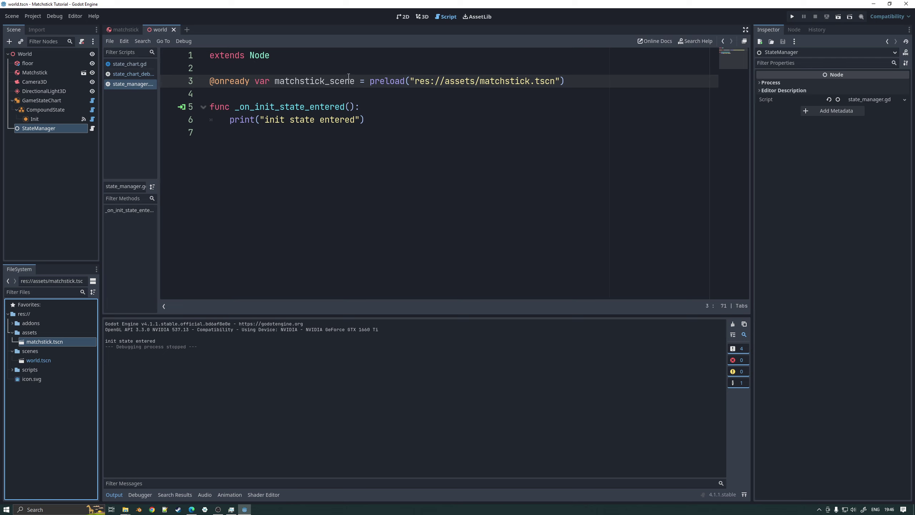
- After a quick test run, add print(matchstick_scene) below the init handler's existing print
left_click(791, 16)
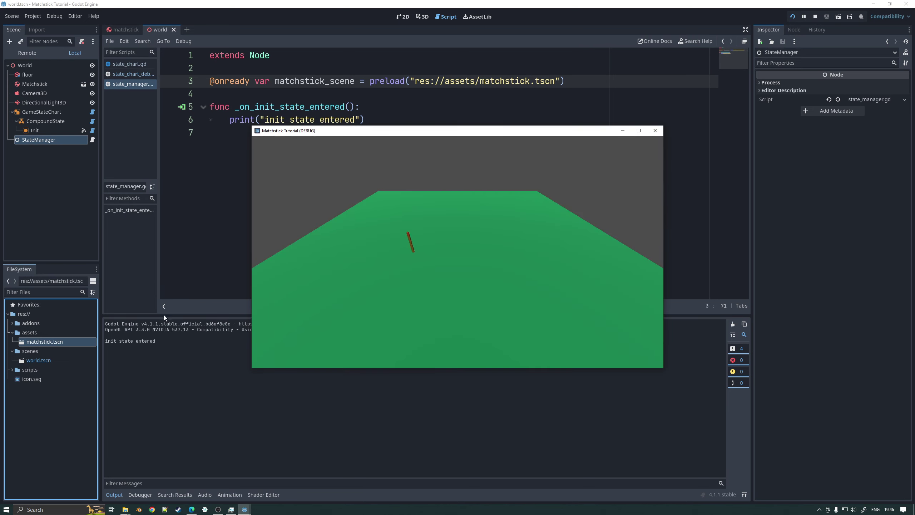
left_click(651, 131)
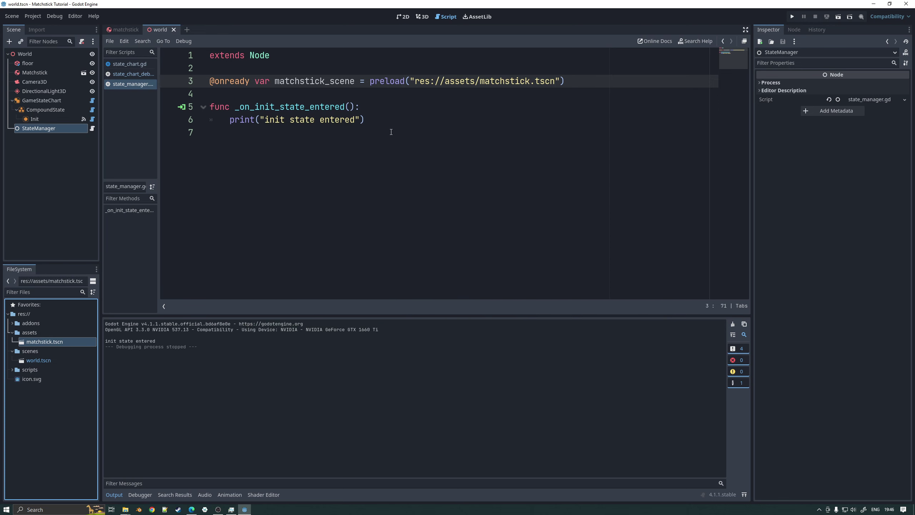
left_click(382, 122)
key("Return")
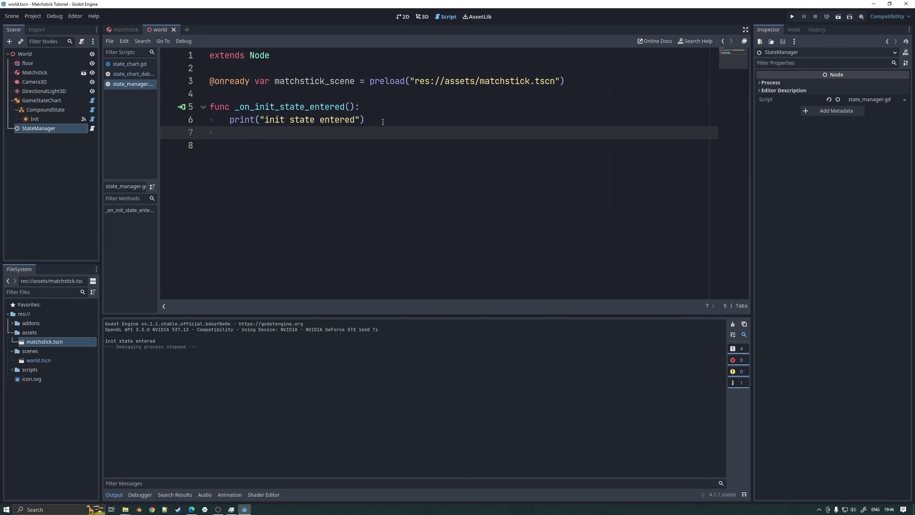
type("print")
key("BackSpace")
type("(matchstick_scene")
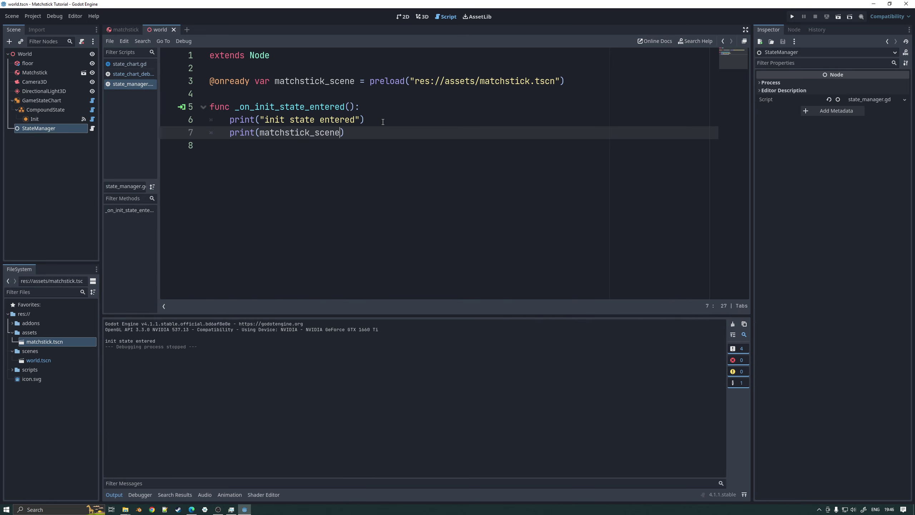
- Run the game to confirm a PackedScene is printed, then stop it
left_click(797, 17)
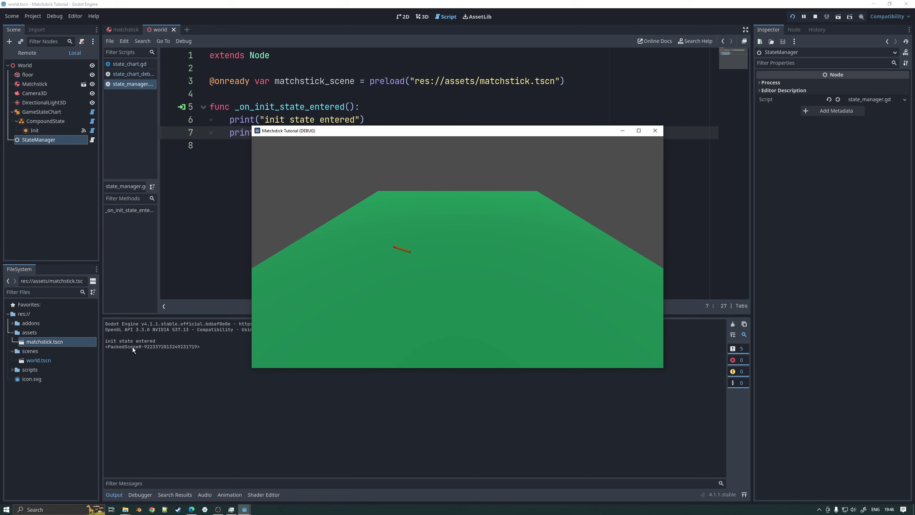
left_click(655, 130)
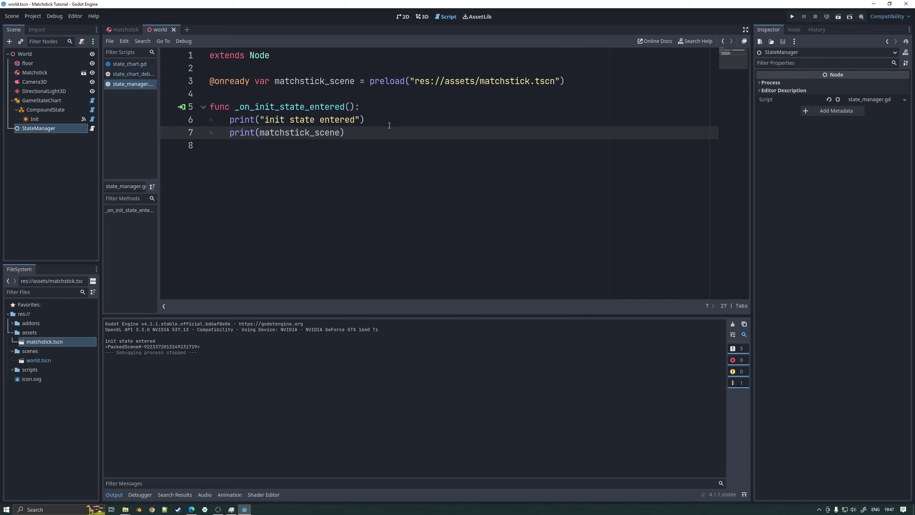
left_click(343, 84)
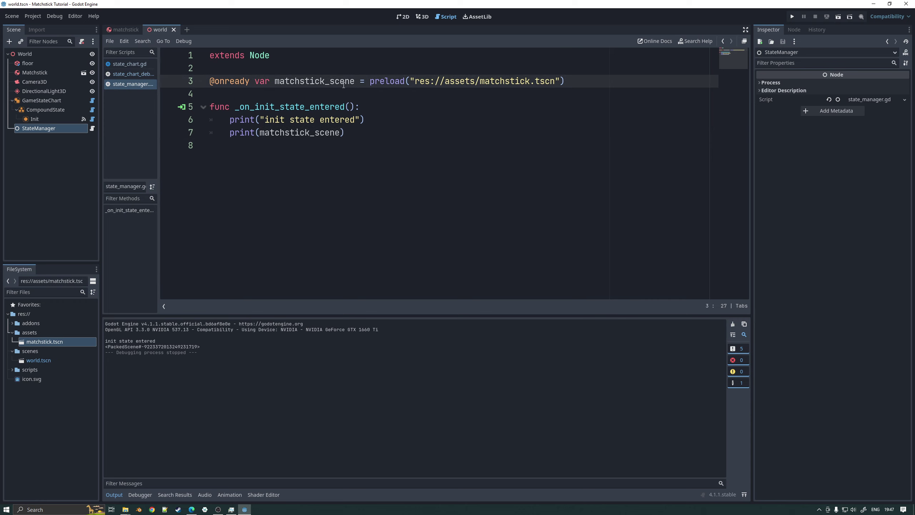
key("End")
key("Return")
type("@")
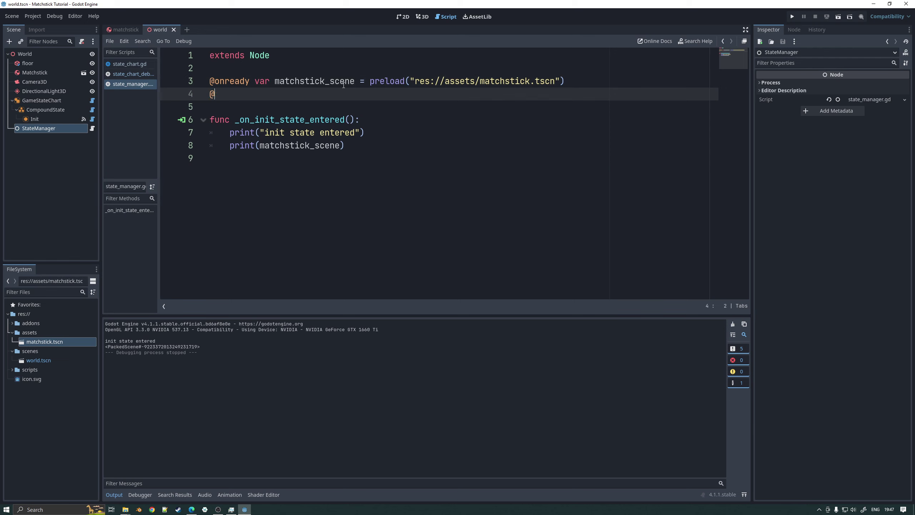
type("export var min_matches = 20")
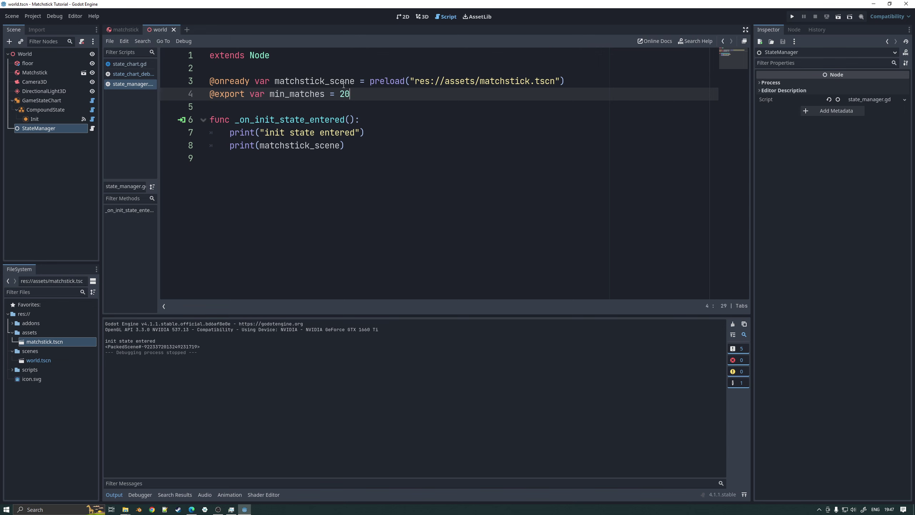
key("Return")
type("@e")
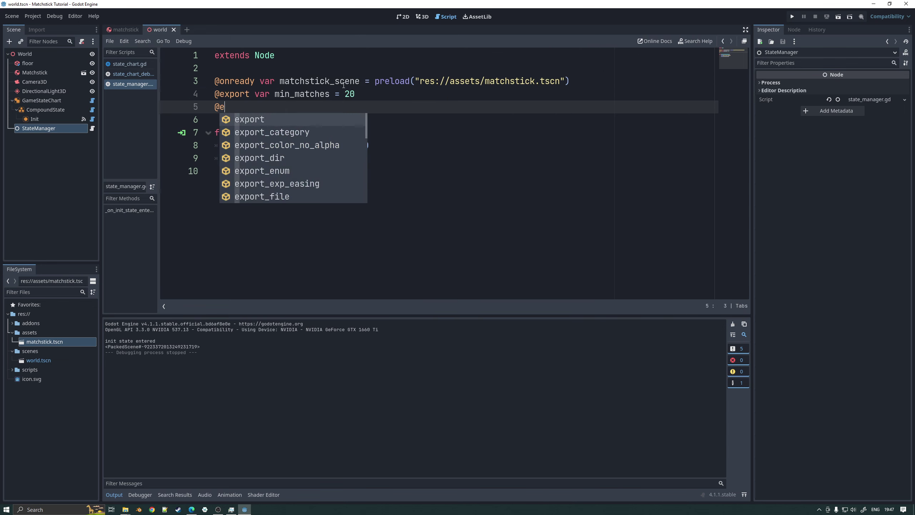
type("xport var ma")
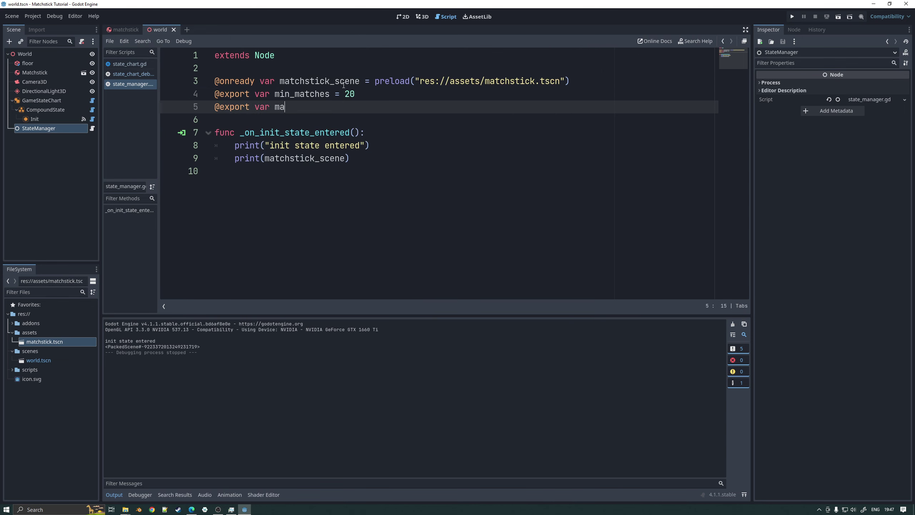
type("tches")
key("BackSpace")
key("BackSpace")
key("BackSpace")
key("BackSpace")
type("_matches = 35")
key("ctrl+s")
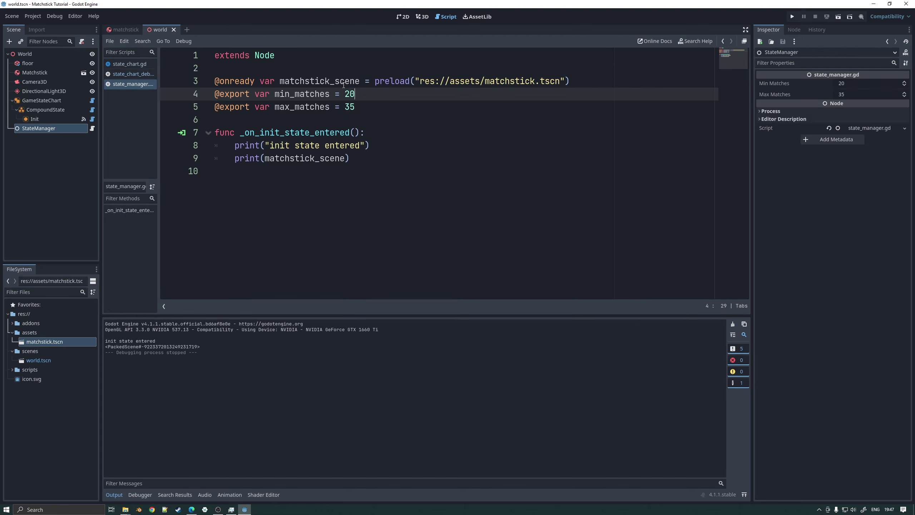
key("Up")
key("Home")
key("Return")
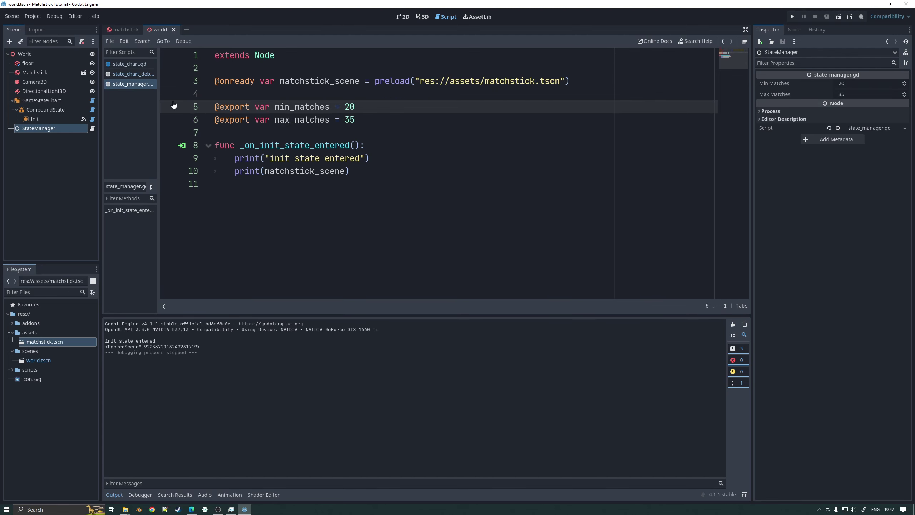
- In the 3D scene, delete the Matchstick instance from the world and reselect StateManager
left_click(420, 16)
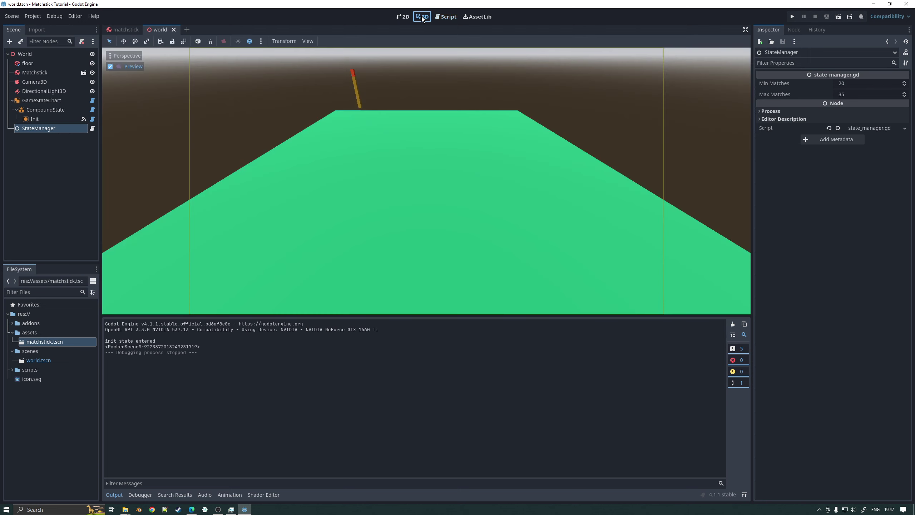
left_click(66, 128)
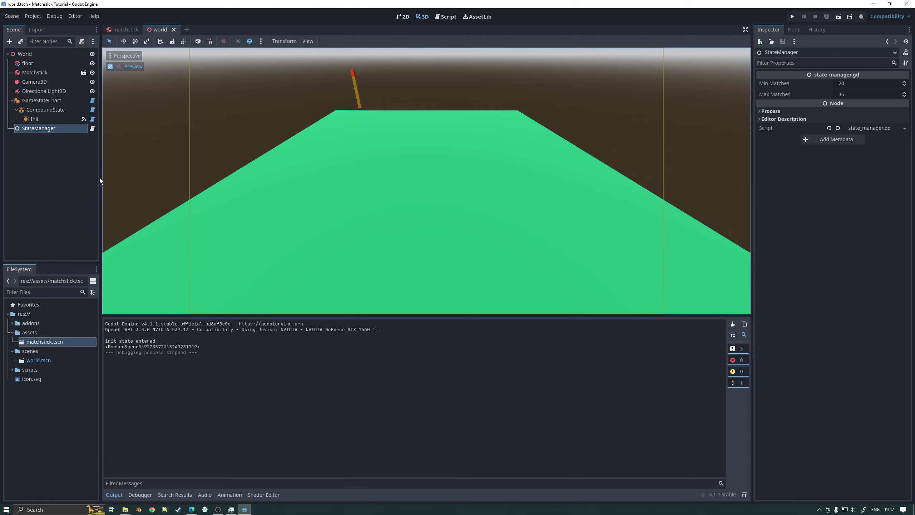
left_click_drag(100, 177, 156, 155)
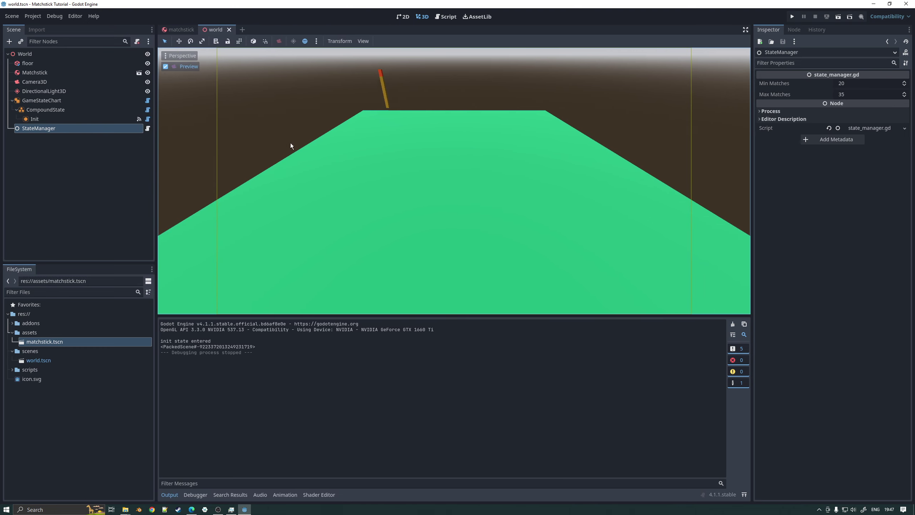
left_click(38, 75)
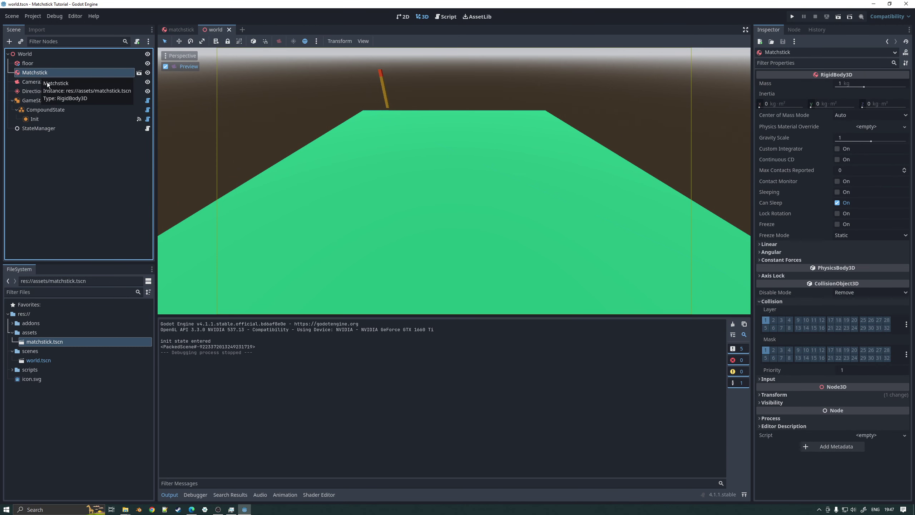
key("Delete")
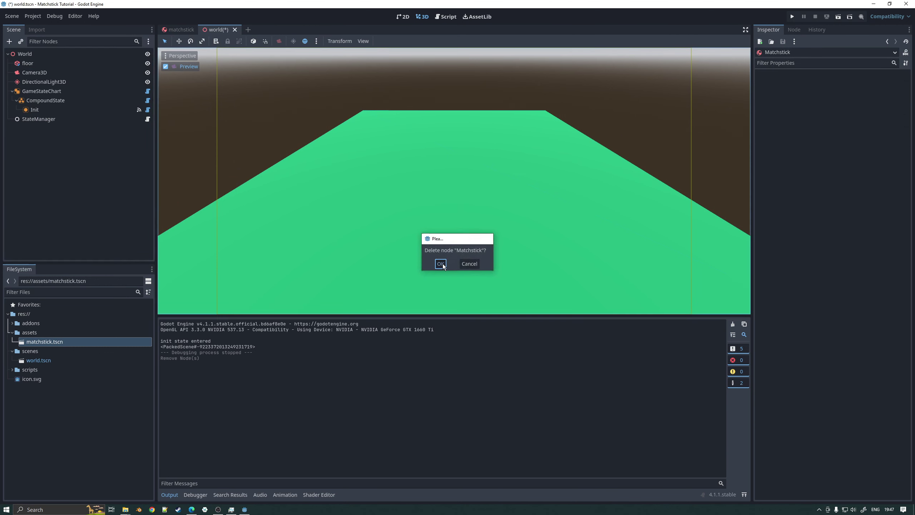
left_click(442, 264)
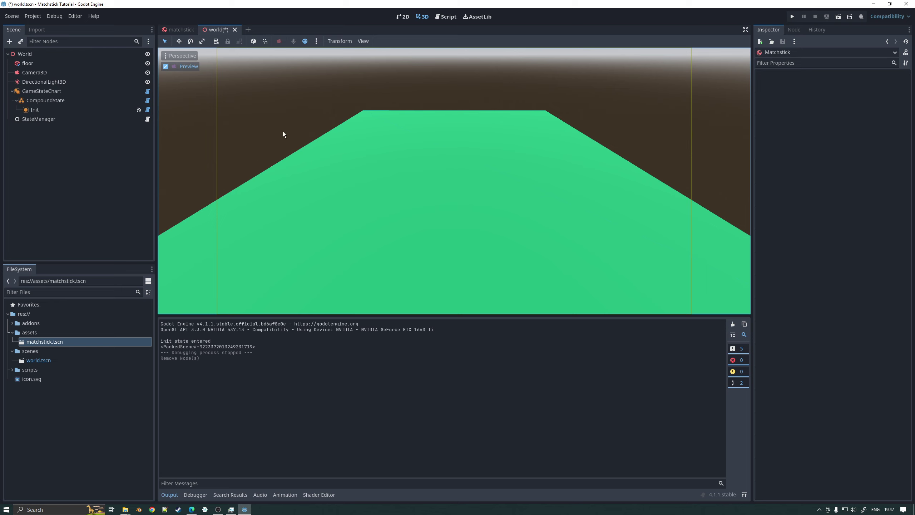
left_click(55, 113)
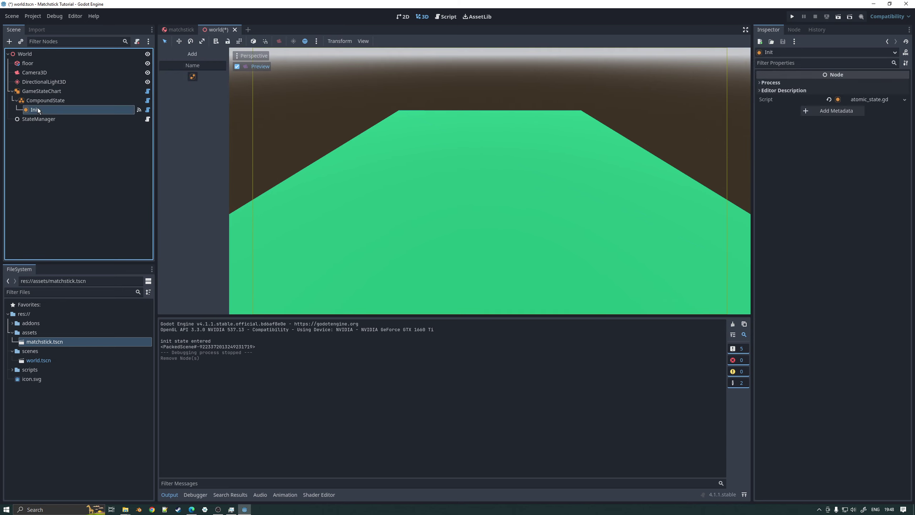
left_click(30, 121)
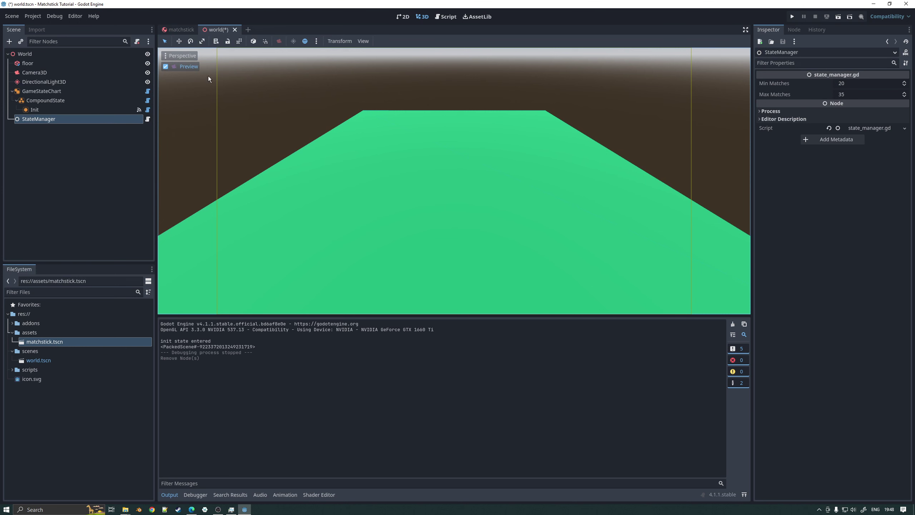
- Declare var current_match_count: int and add int type hints to max_matches and min_matches
left_click(448, 17)
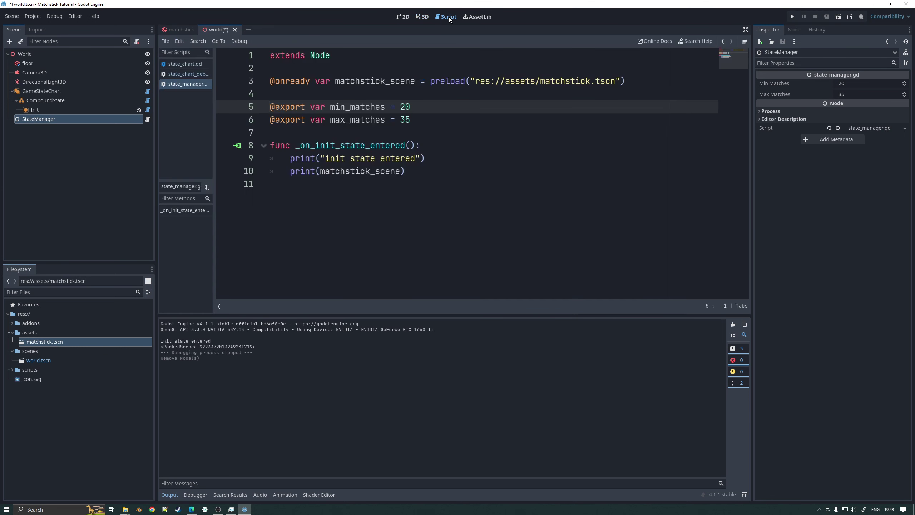
left_click(426, 176)
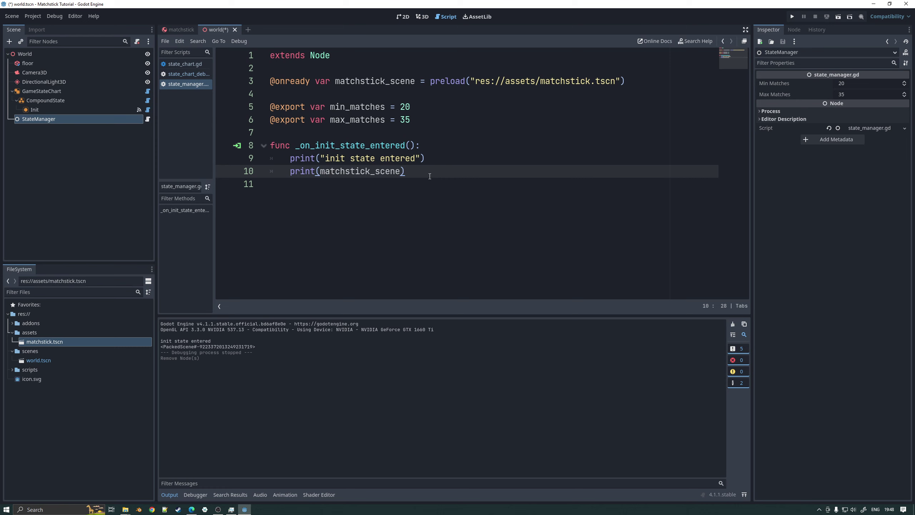
left_click(432, 124)
key("Return")
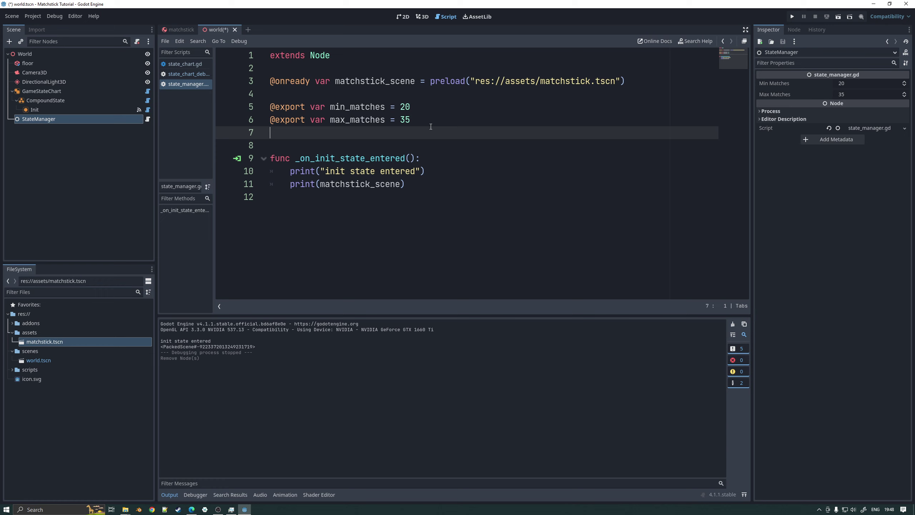
type("var current_match_count: int")
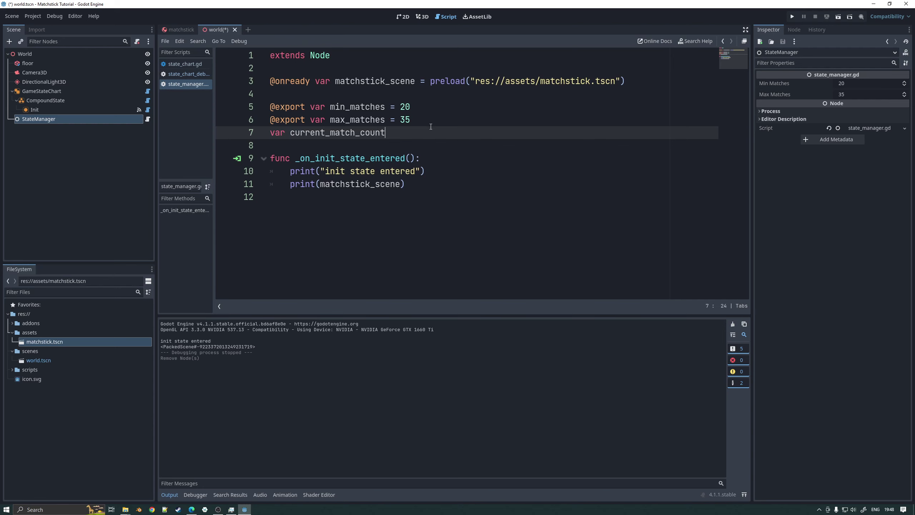
key("Escape")
key("Up")
key("Left")
key("Left")
key("Left")
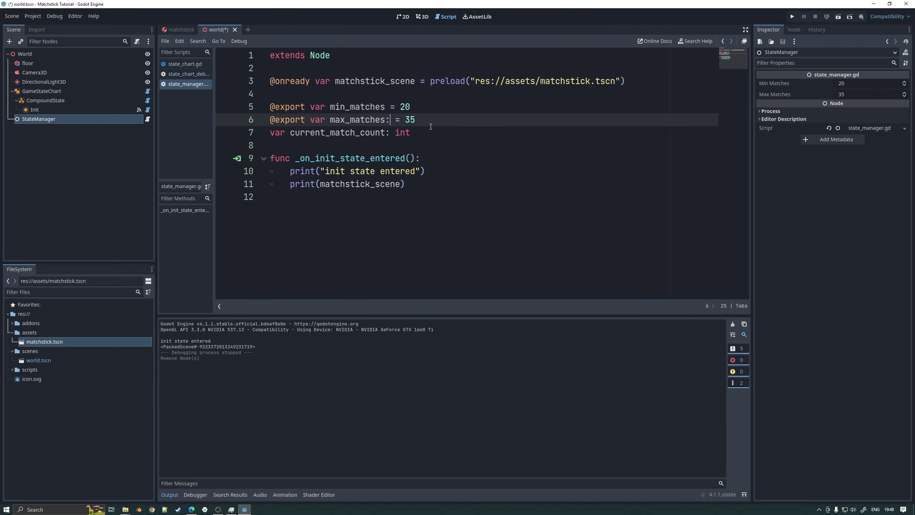
type(": int")
key("Escape")
key("Up")
key("Left")
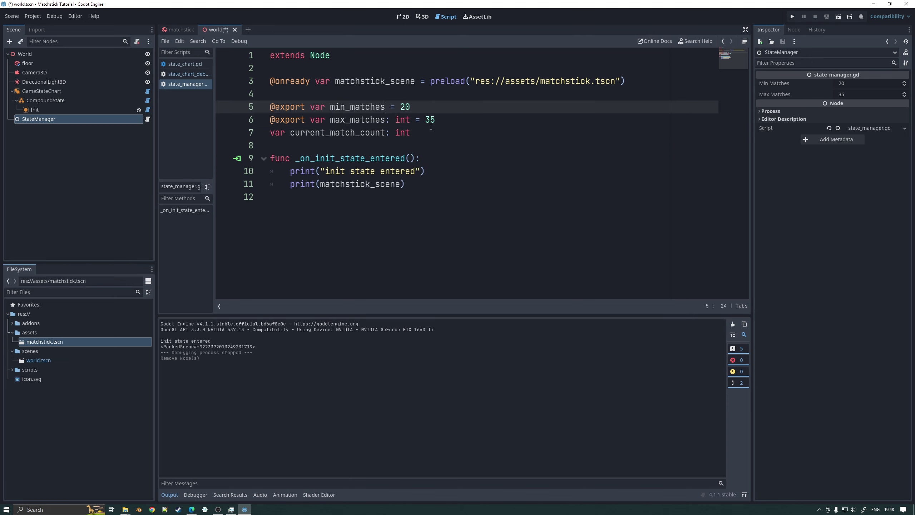
type(": int")
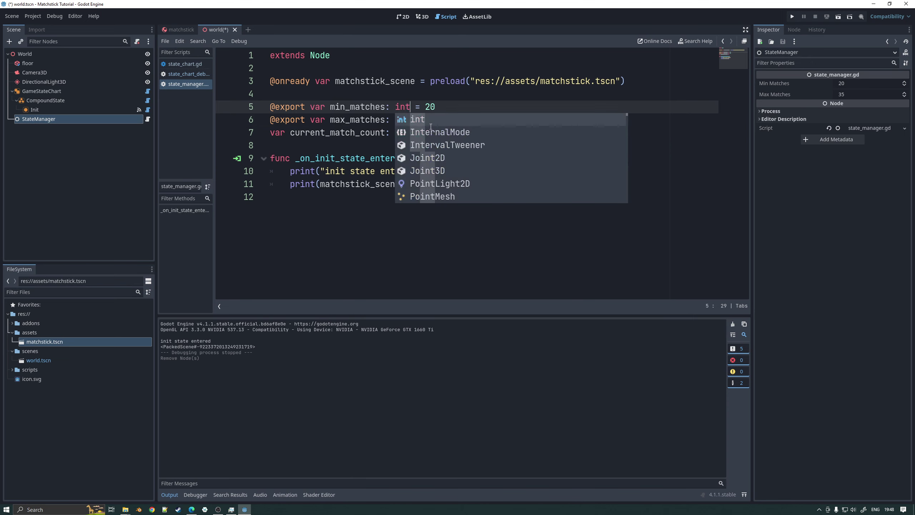
key("Escape")
- Replace print(matchstick_scene) with current_match_count = randi_range(min_matches, max_matches)
key("Down")
key("Down")
key("Down")
key("Down")
key("Down")
key("Down")
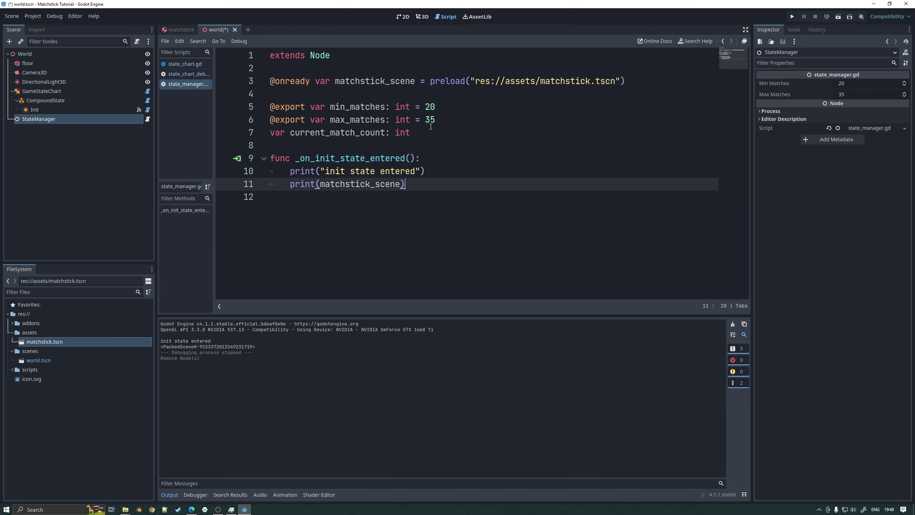
key("shift+Home")
key("BackSpace")
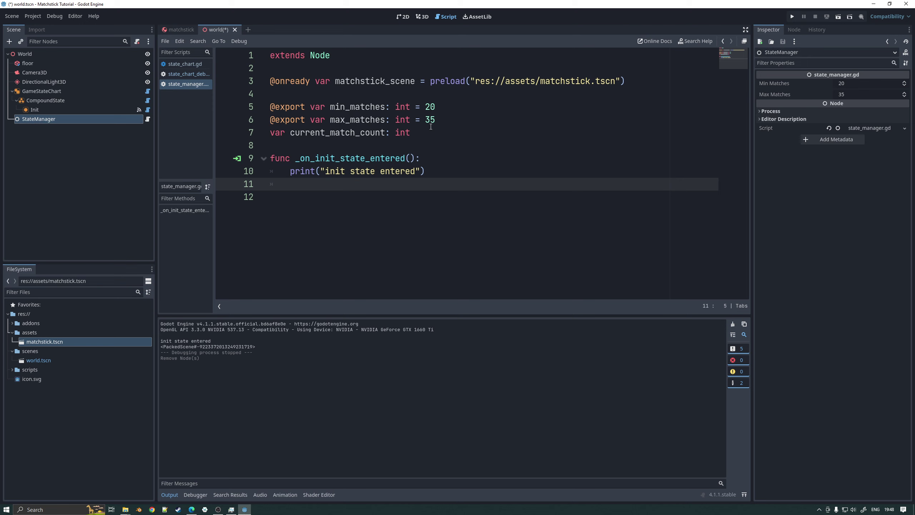
type("curren")
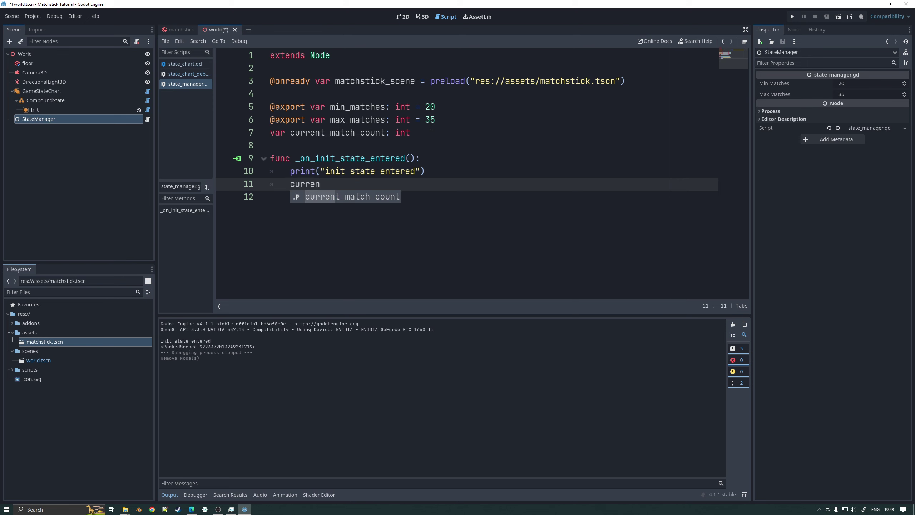
key("Return")
type("= r")
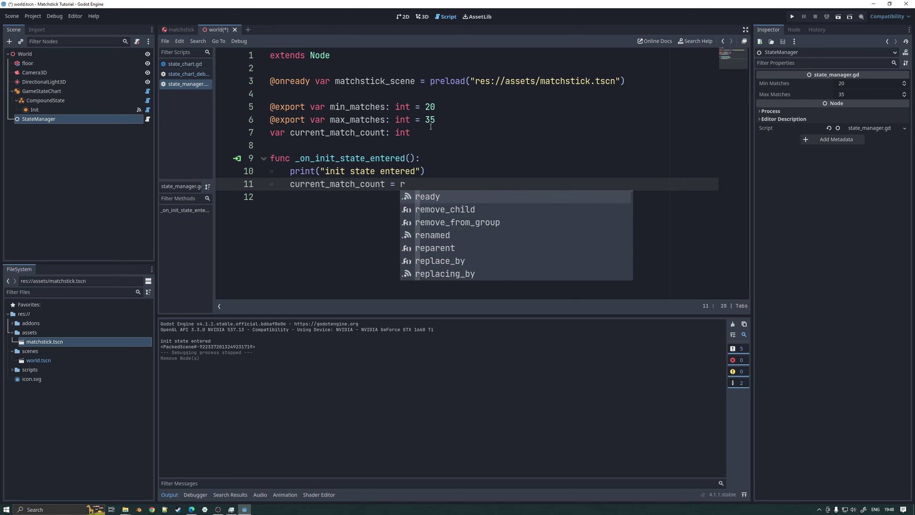
type("and")
key("Down")
key("Down")
key("Down")
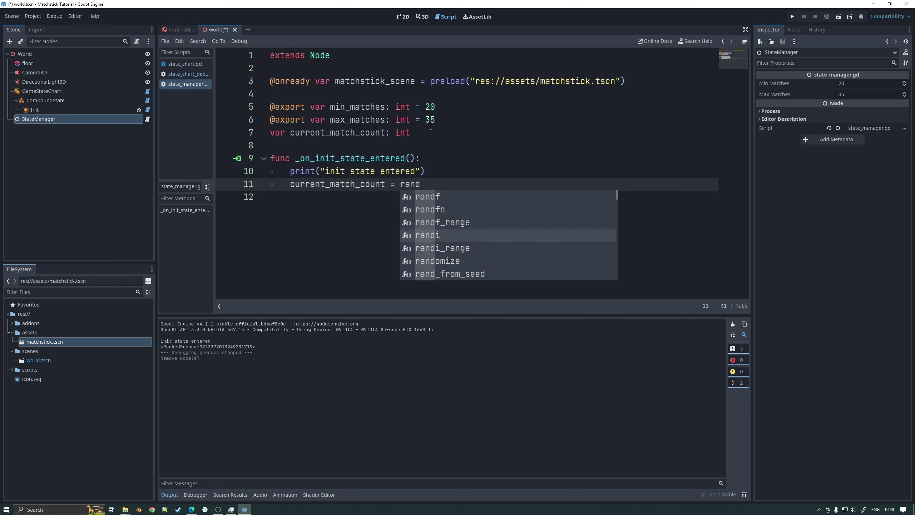
key("Return")
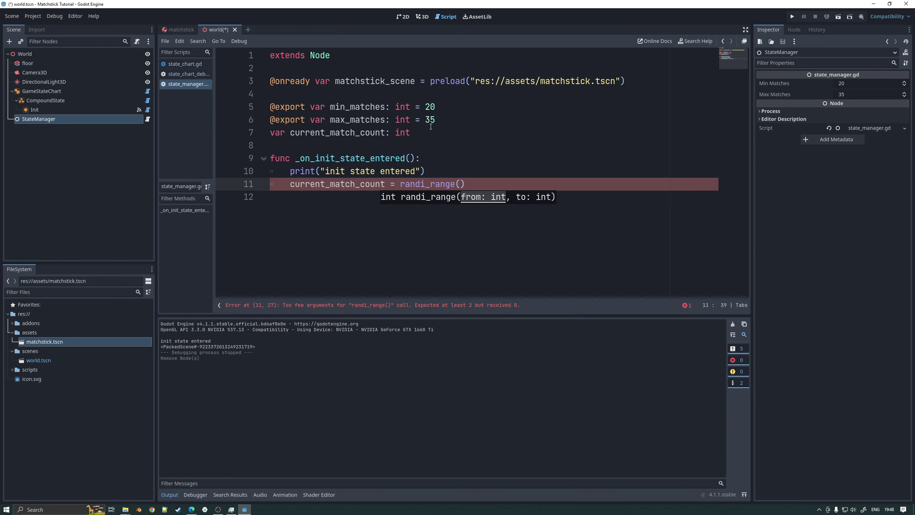
type("min_")
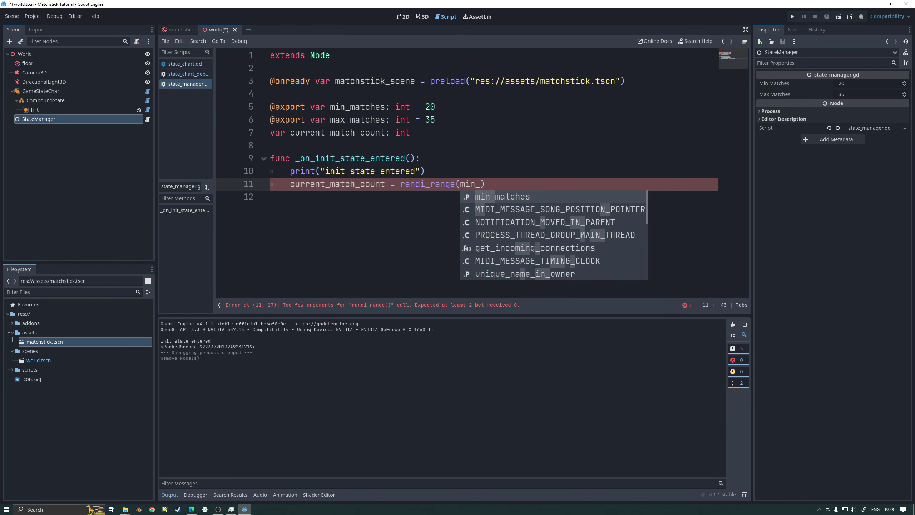
key("Return")
type(", ma")
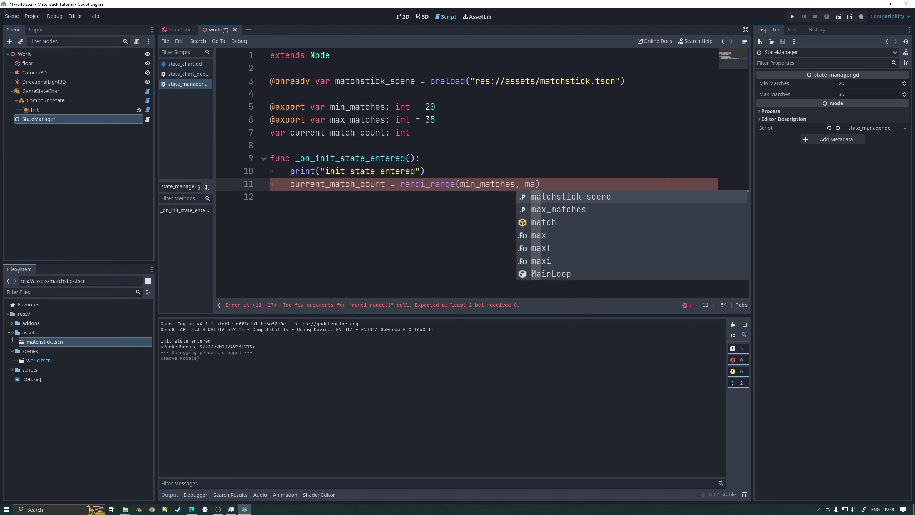
key("Down")
key("Return")
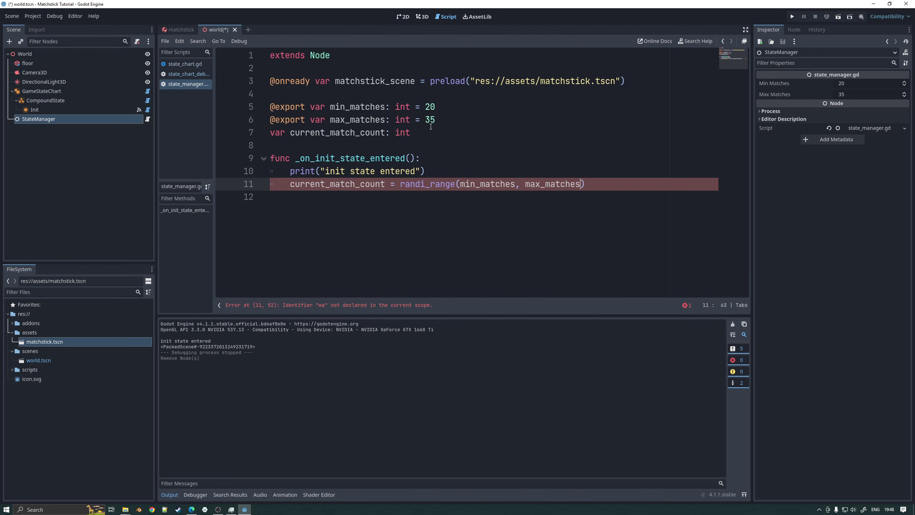
- Add print(current_match_count) below the assignment and save the script
key("Up")
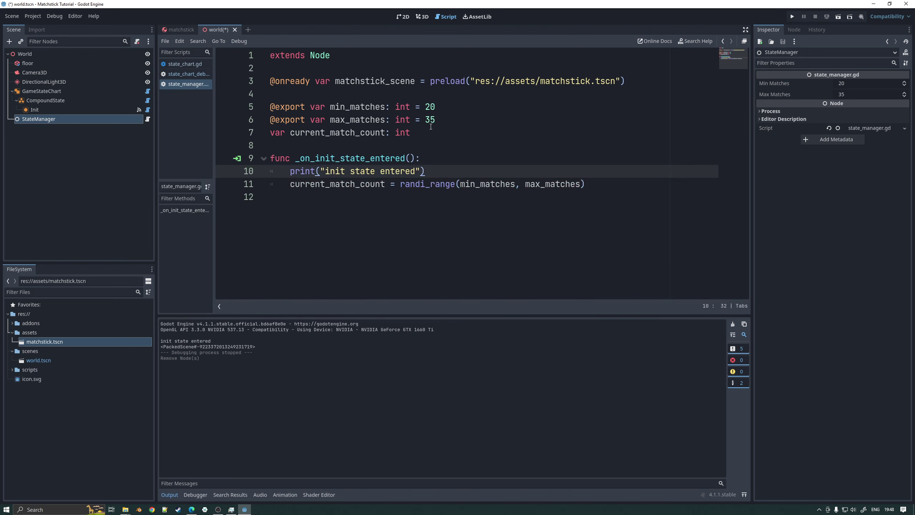
key("Down")
key("End")
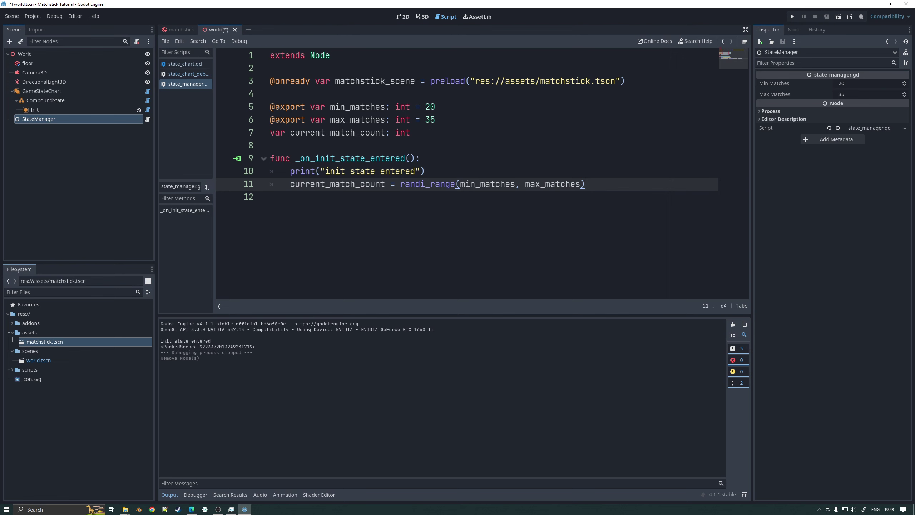
key("Return")
type("print(")
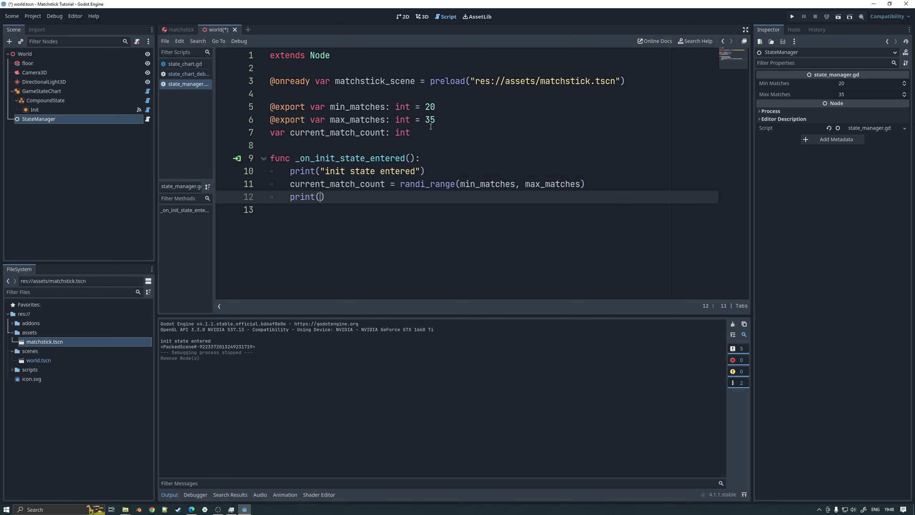
type("current_match_count")
key("ctrl+s")
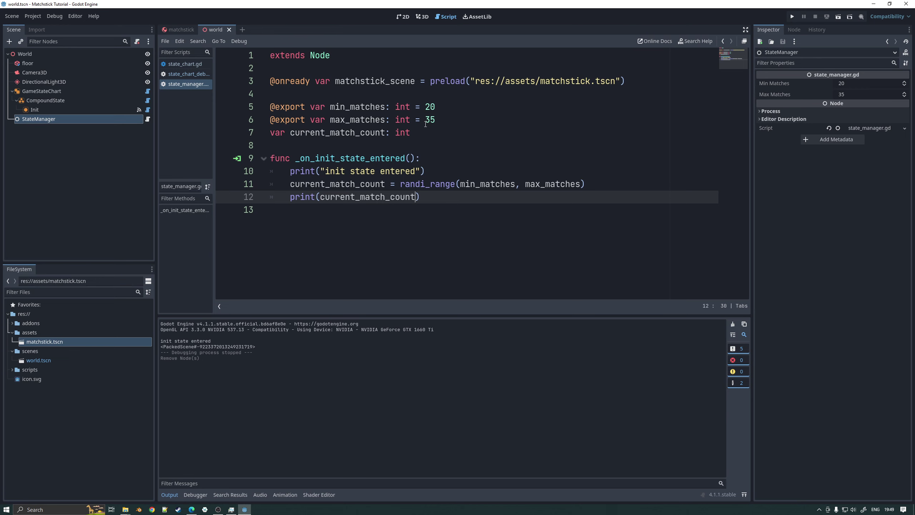
- Test-run the game four times, checking the random match count printed each run
left_click(791, 16)
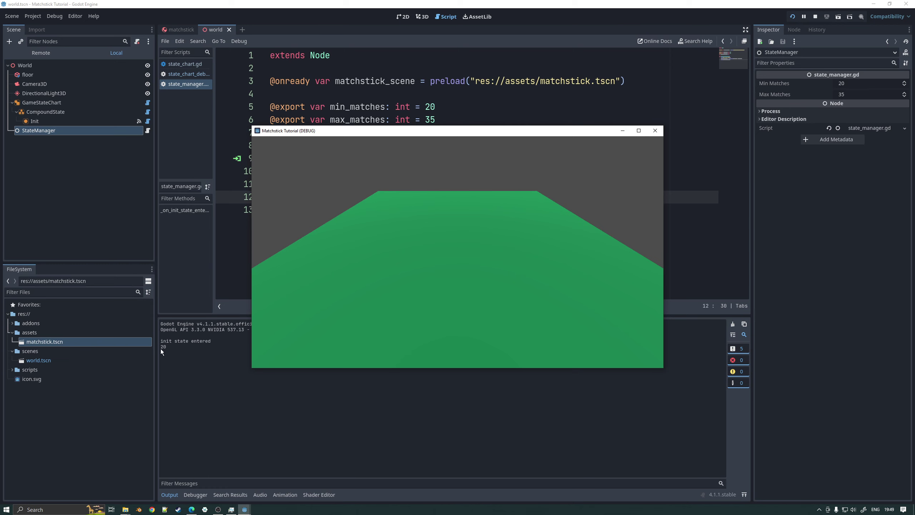
left_click(654, 133)
key("F5")
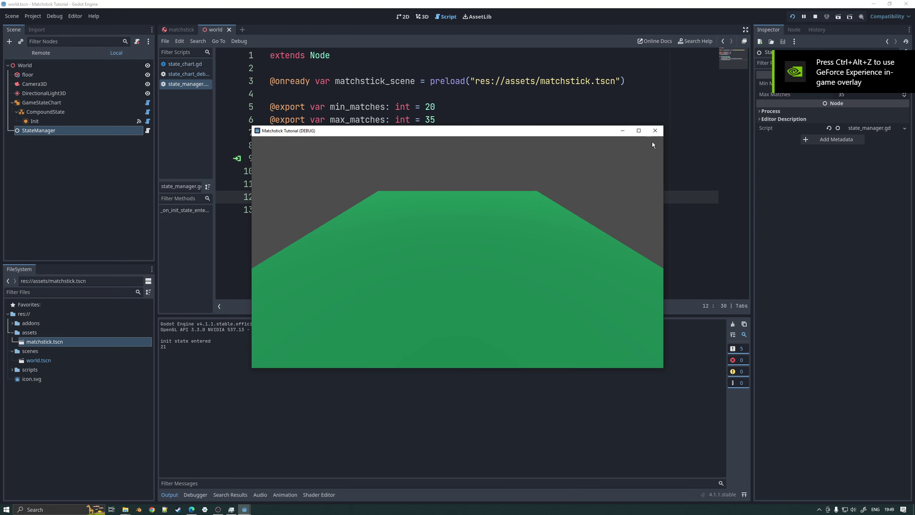
left_click(654, 131)
key("F5")
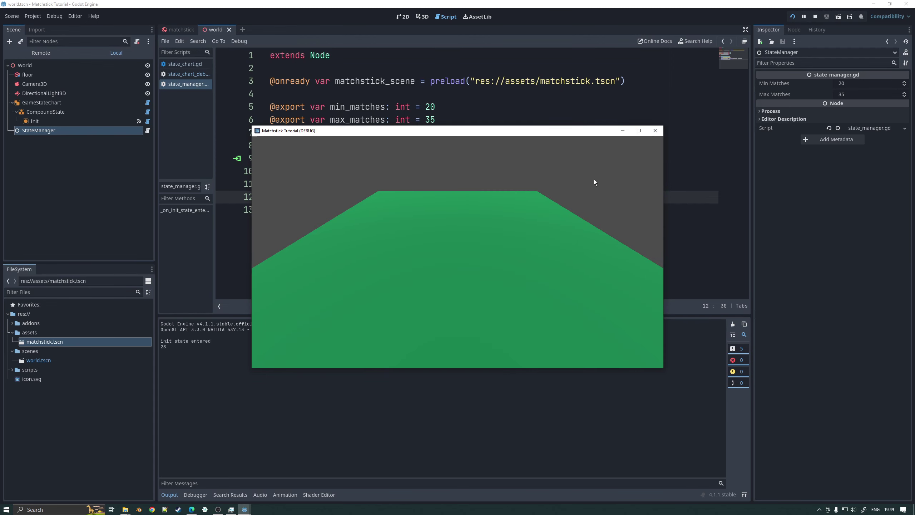
left_click(652, 135)
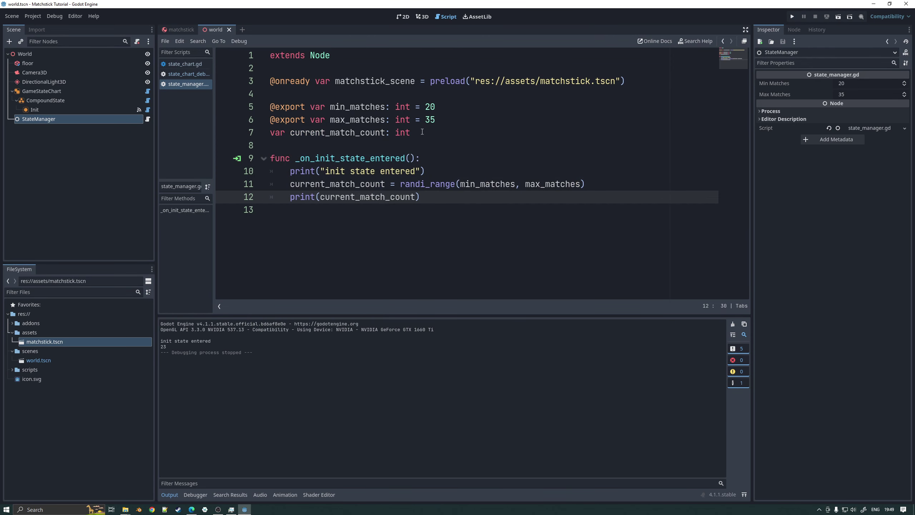
key("F5")
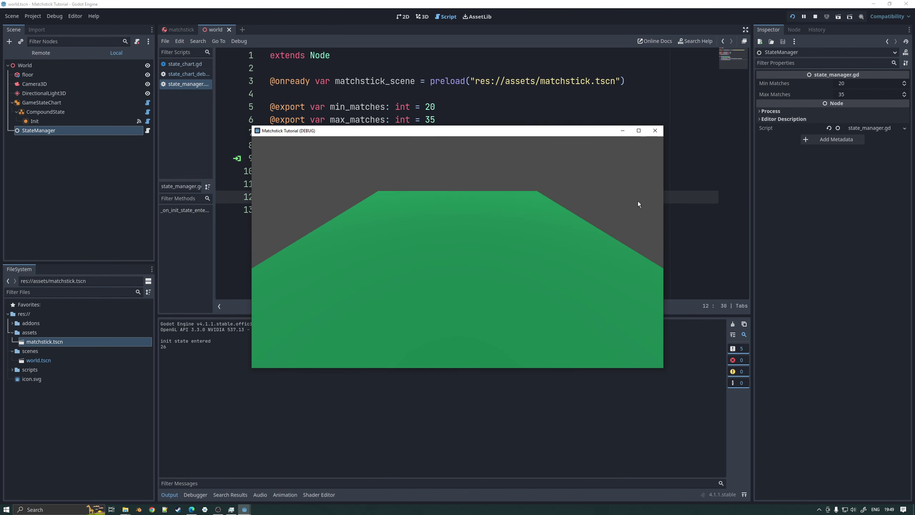
key("alt+F4")
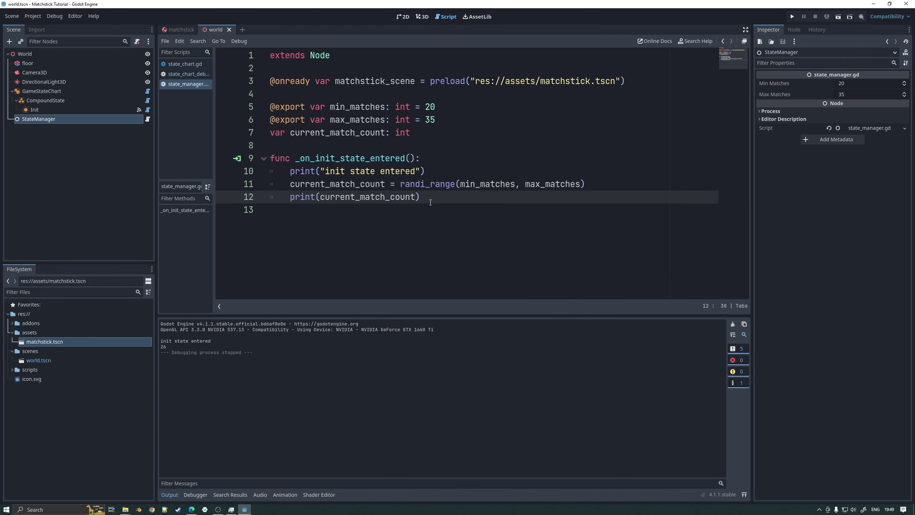
- Replace the count print with a for i in range(current_match_count): loop header
left_click(439, 199)
key("shift+Home")
key("BackSpace")
key("Return")
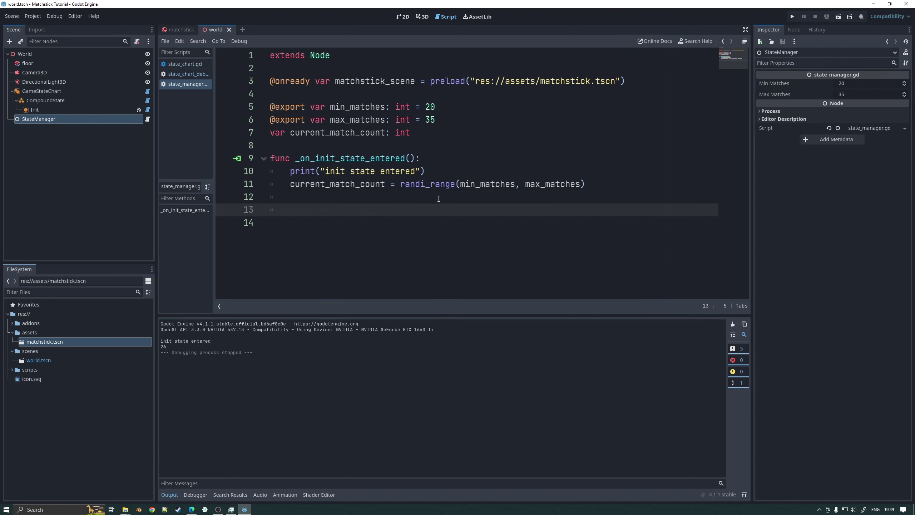
type("for i in range")
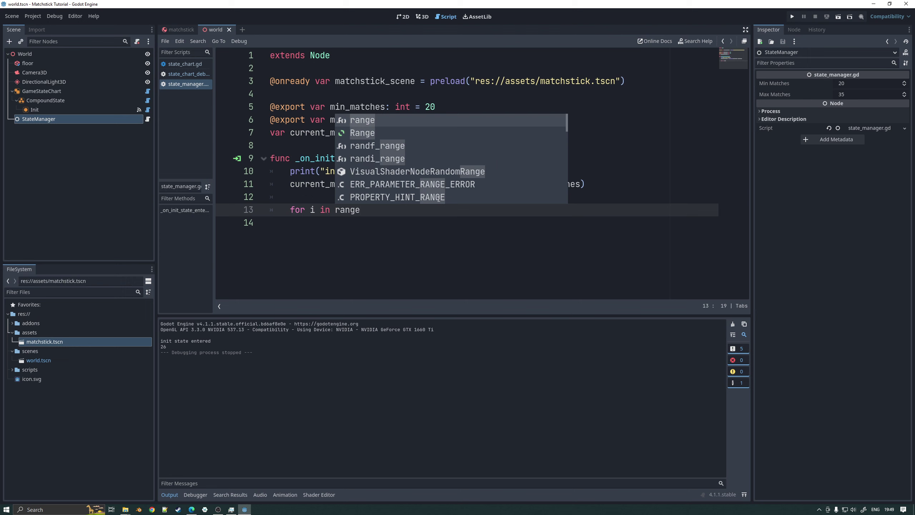
type("(")
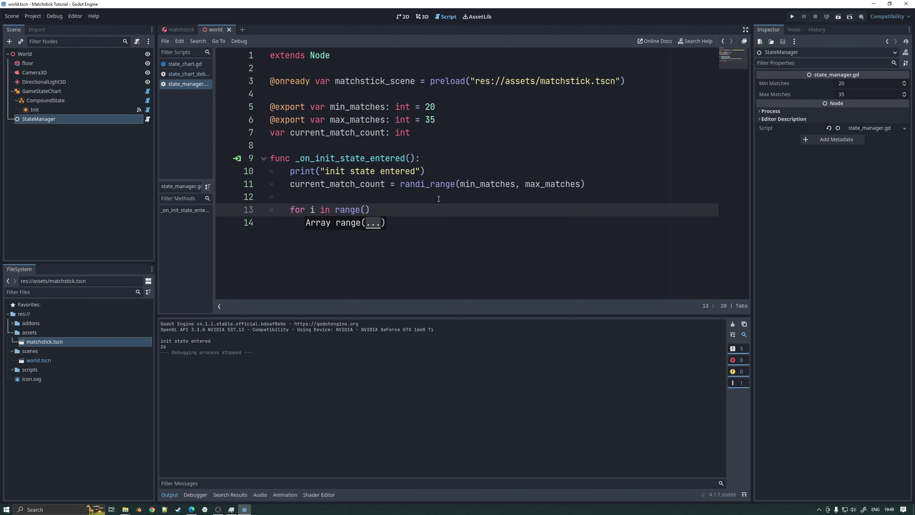
type("cu")
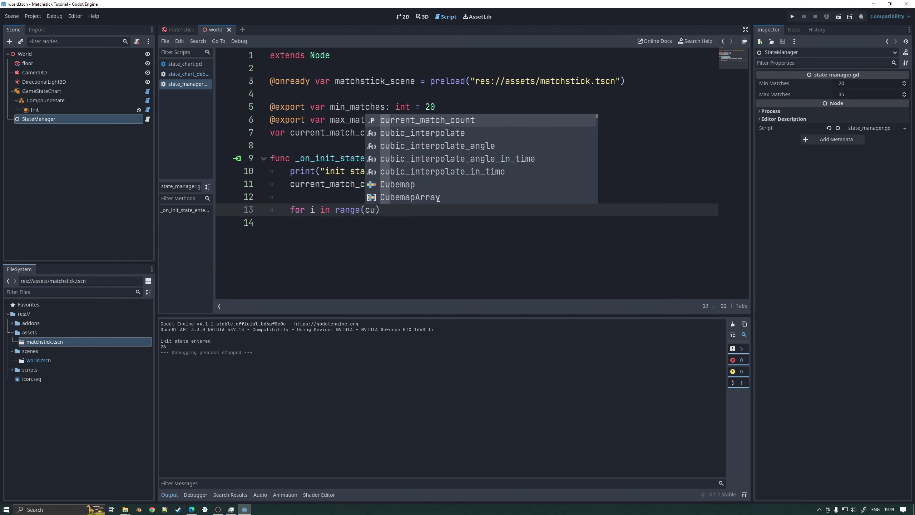
key("Return")
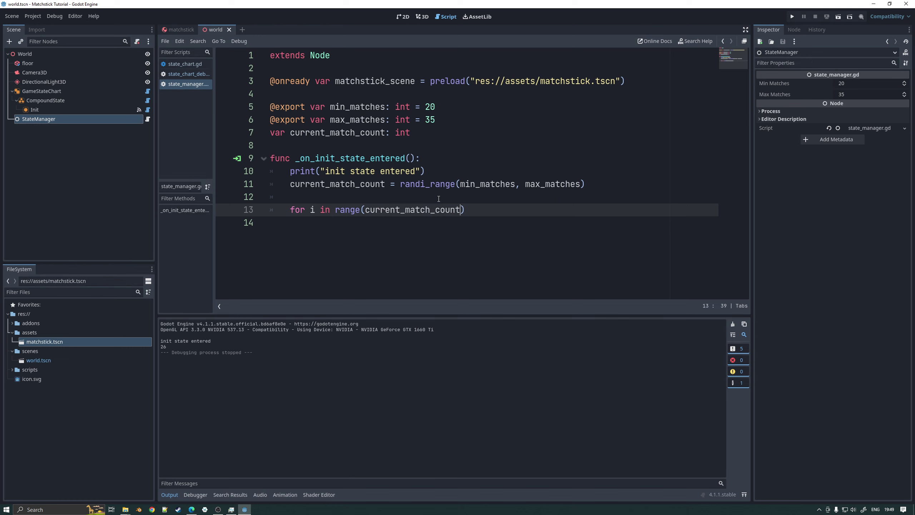
key("End")
type(":")
- Add matchstick_scene.instantiate() as the indented loop body
key("Return")
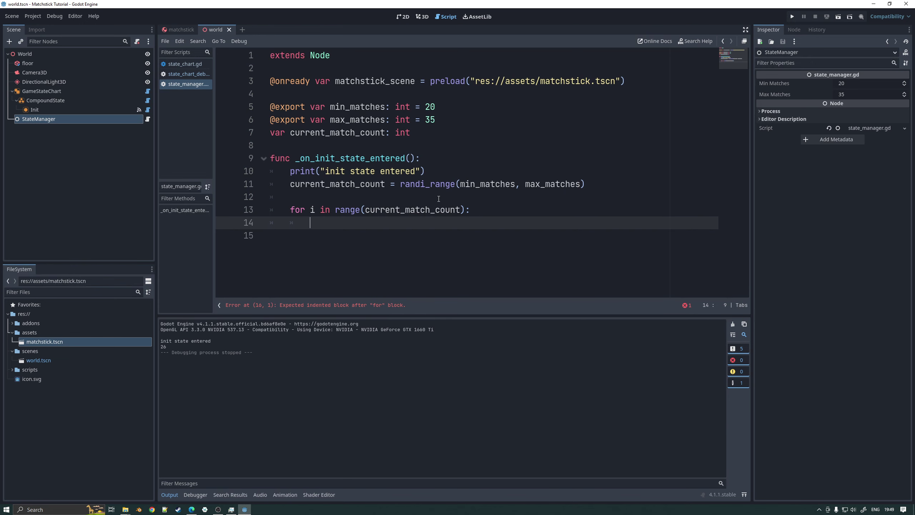
type("matchstick_scene.in")
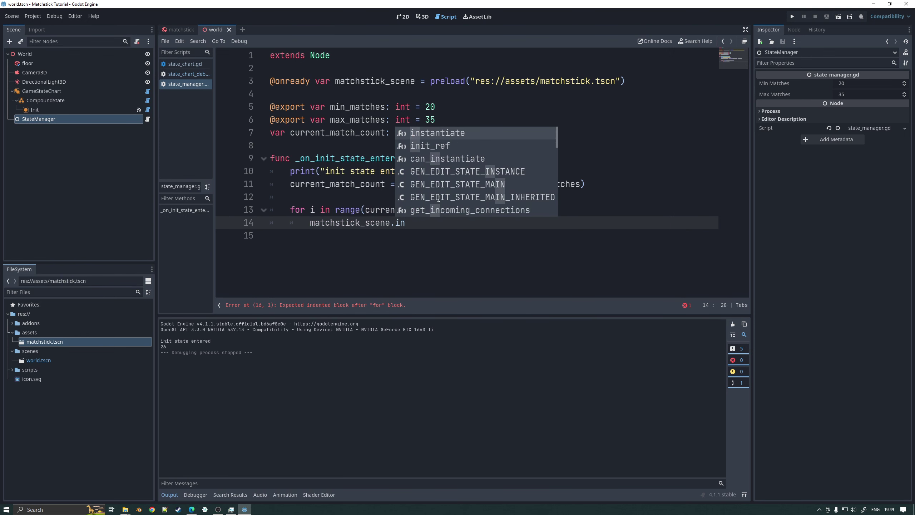
key("Return")
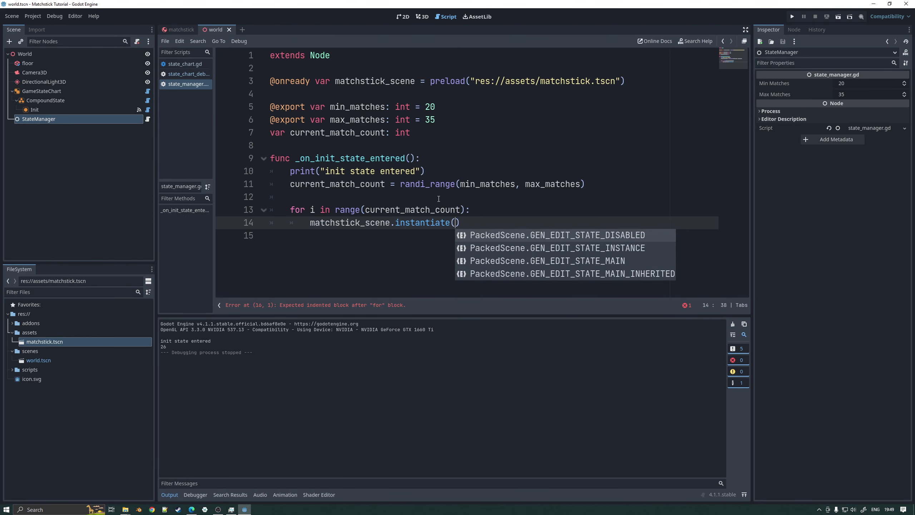
key("Home")
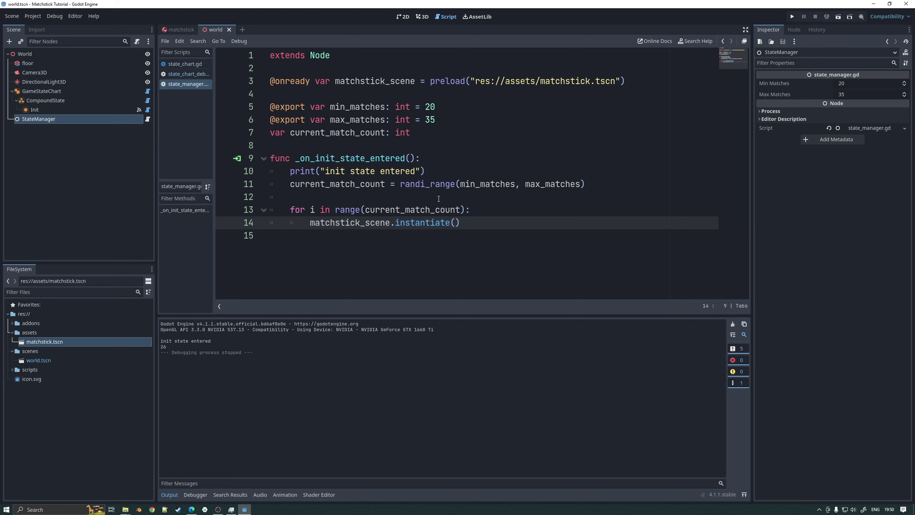
left_click(416, 81)
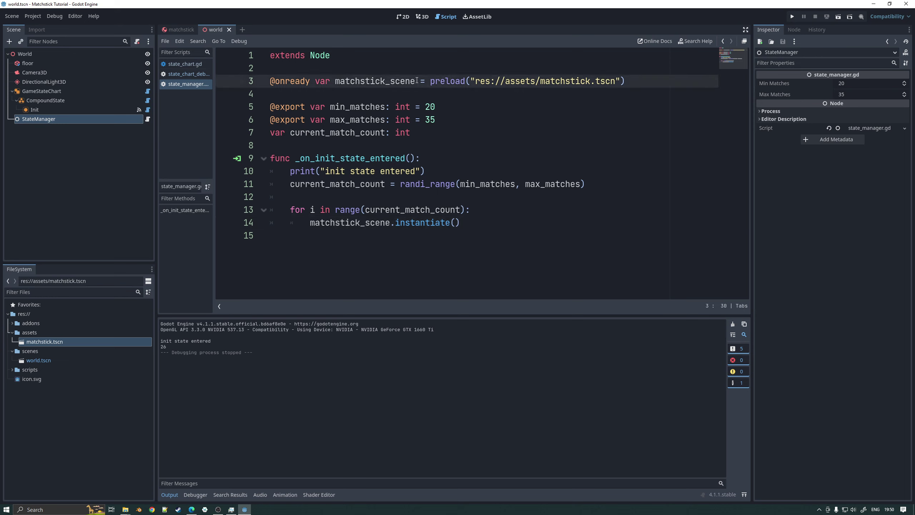
- Type matchstick_scene as PackedScene and assign each instance to var match: PackedScene
type(": Pac")
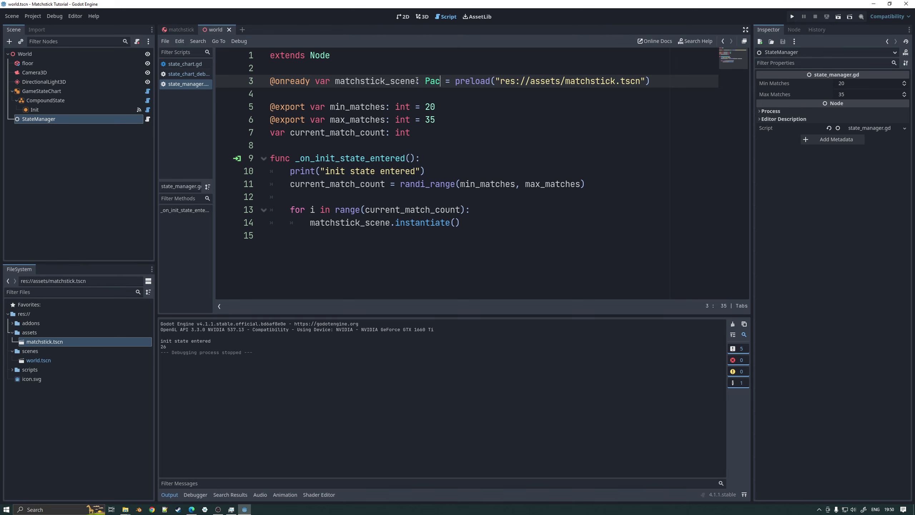
type("kedScene")
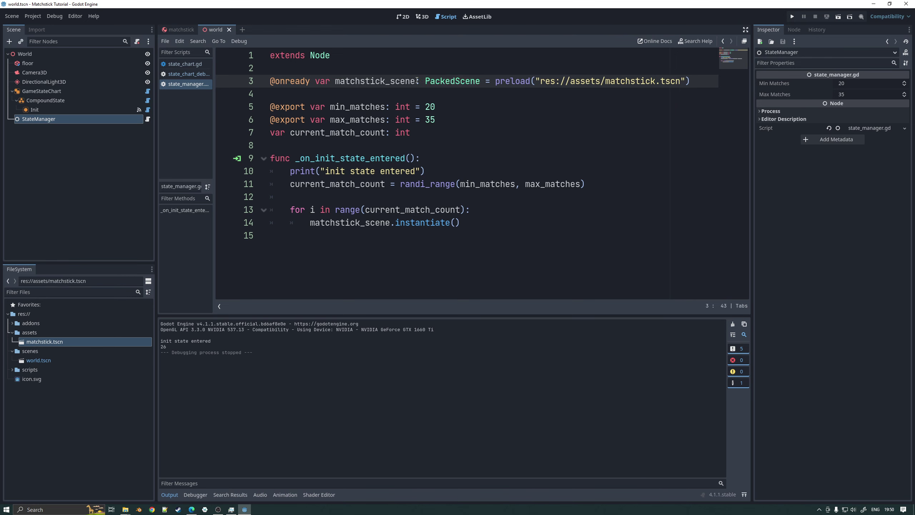
key("Down")
key("Down")
key("Down")
key("Down")
key("Down")
key("Down")
key("Down")
key("Down")
key("Down")
key("Down")
key("Down")
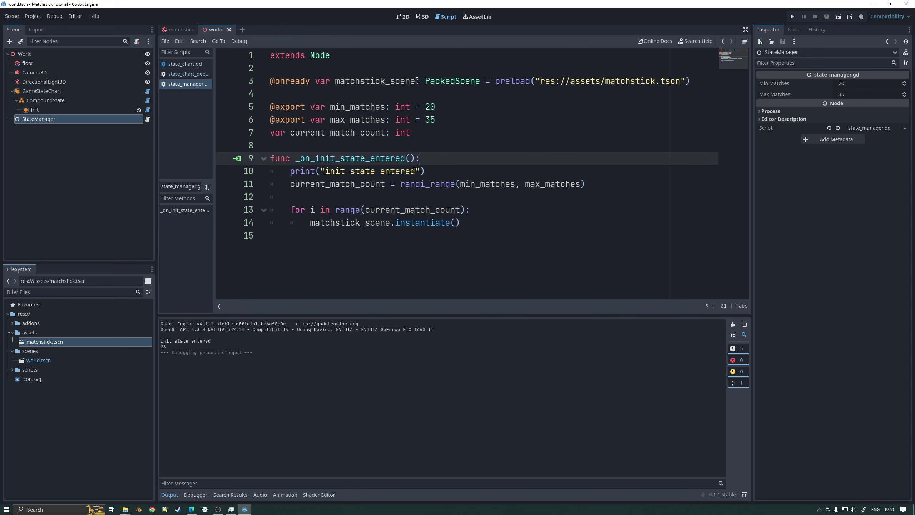
key("Home")
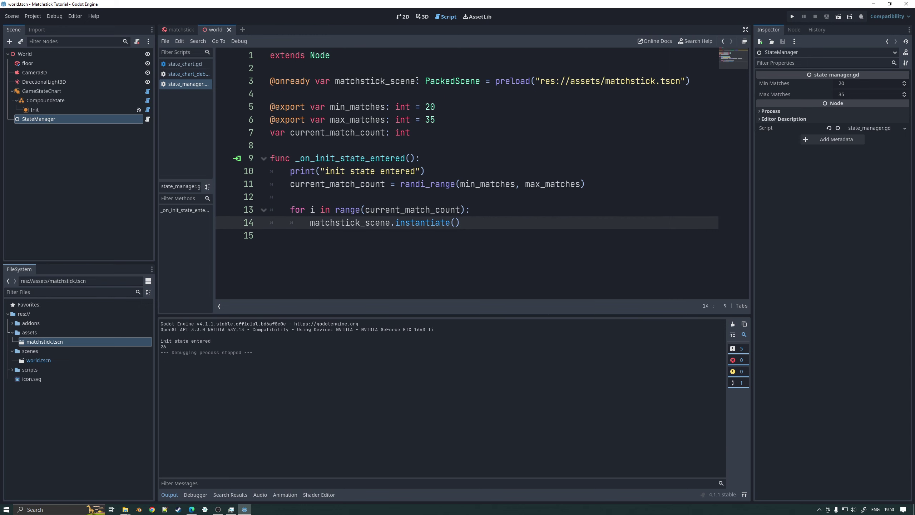
type("p")
key("BackSpace")
type("match =")
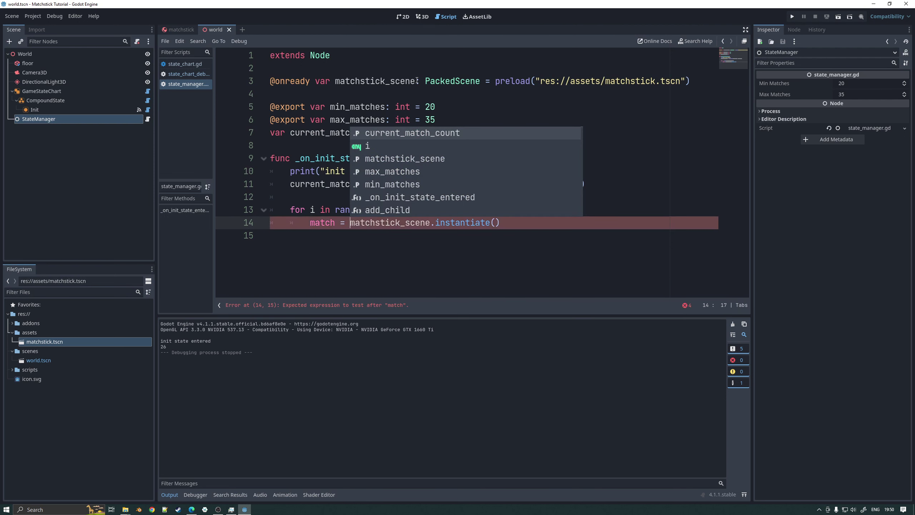
key("Left")
key("Left")
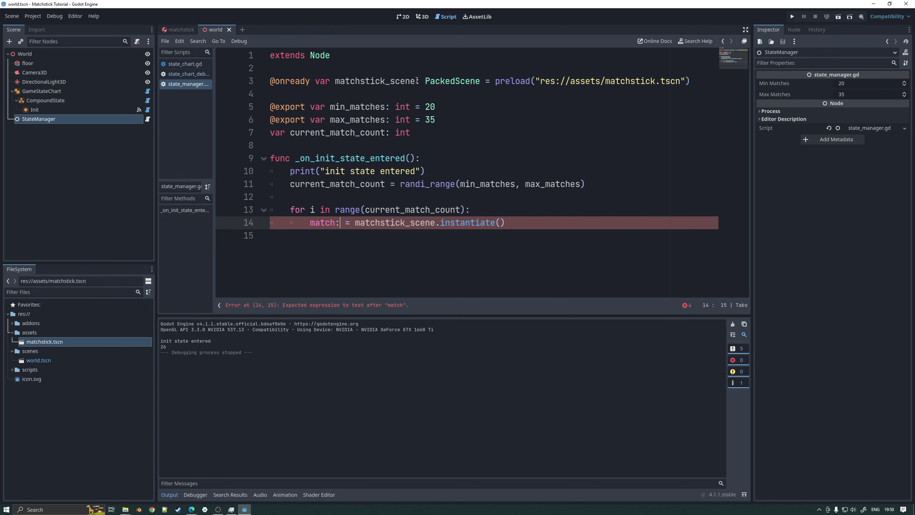
key("BackSpace")
key("BackSpace")
key("BackSpace")
key("BackSpace")
key("BackSpace")
type("var match: ")
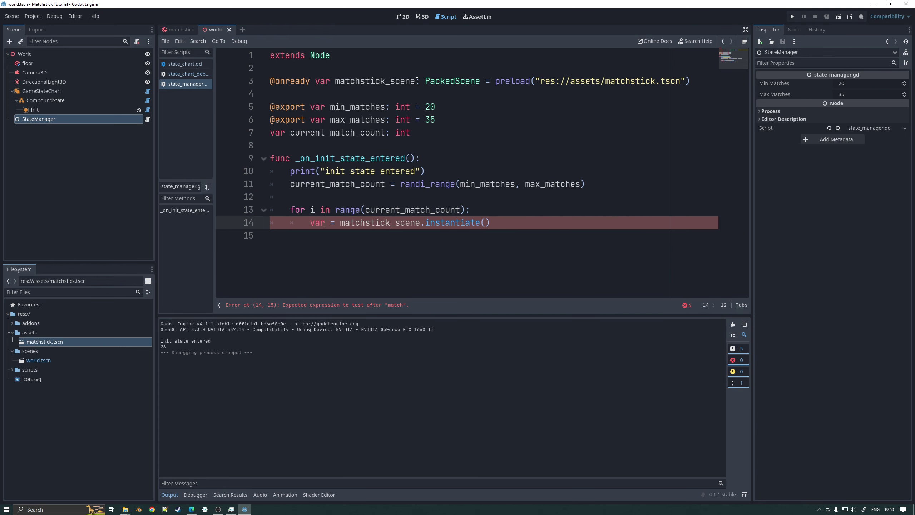
type("PackedSce")
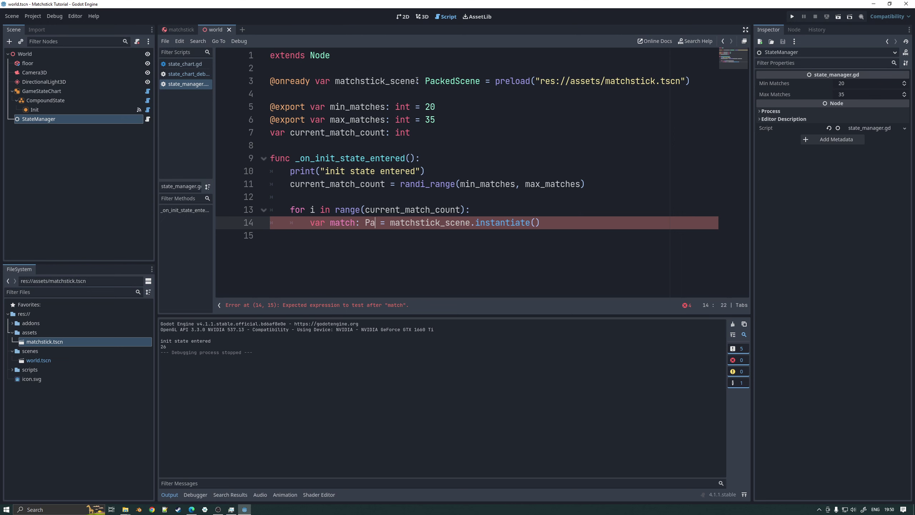
type("ne")
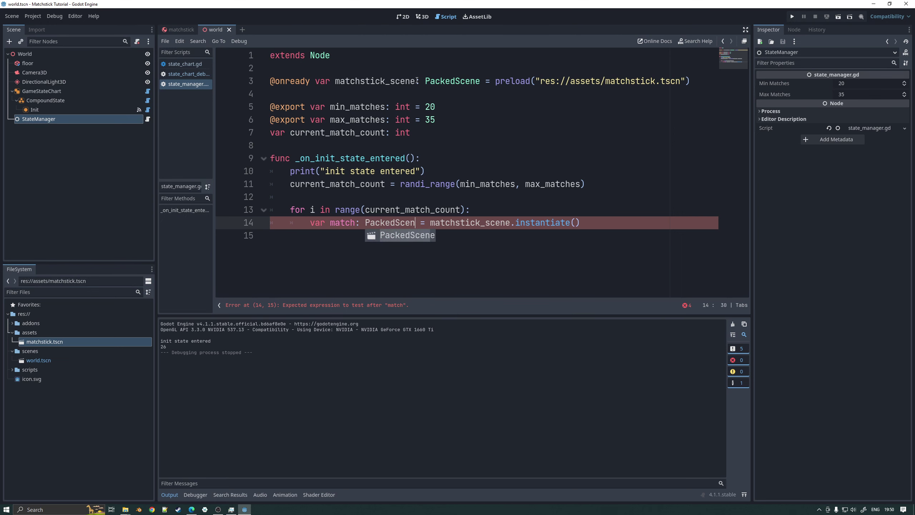
- Add add_child(match) inside the loop and drop the PackedScene hint from match
key("End")
key("Return")
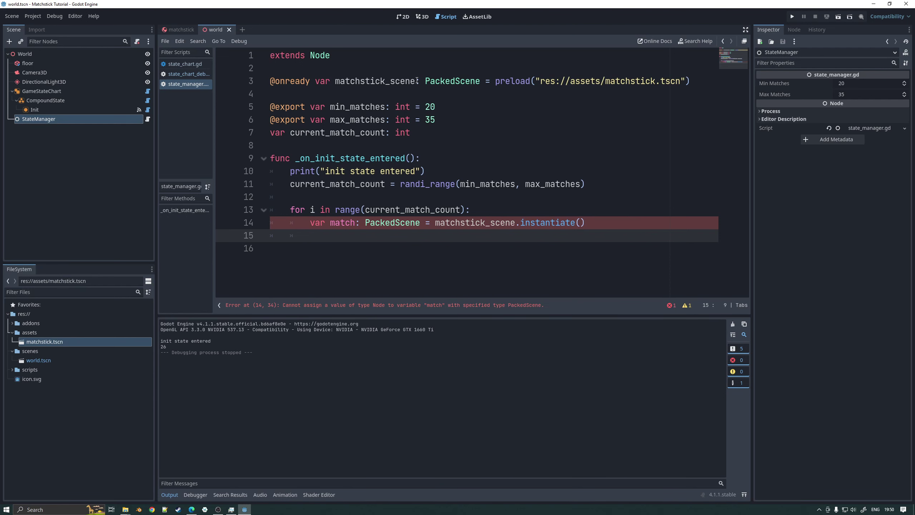
type("add_ch")
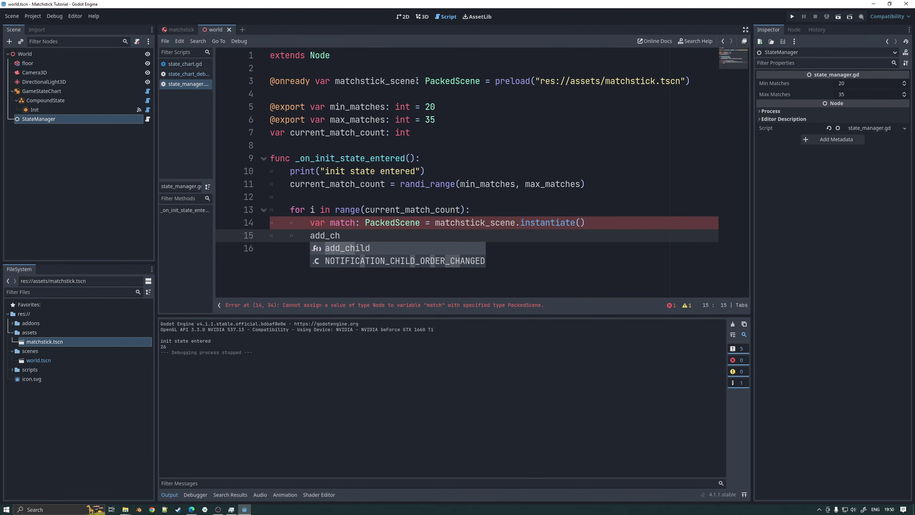
key("Return")
type("match")
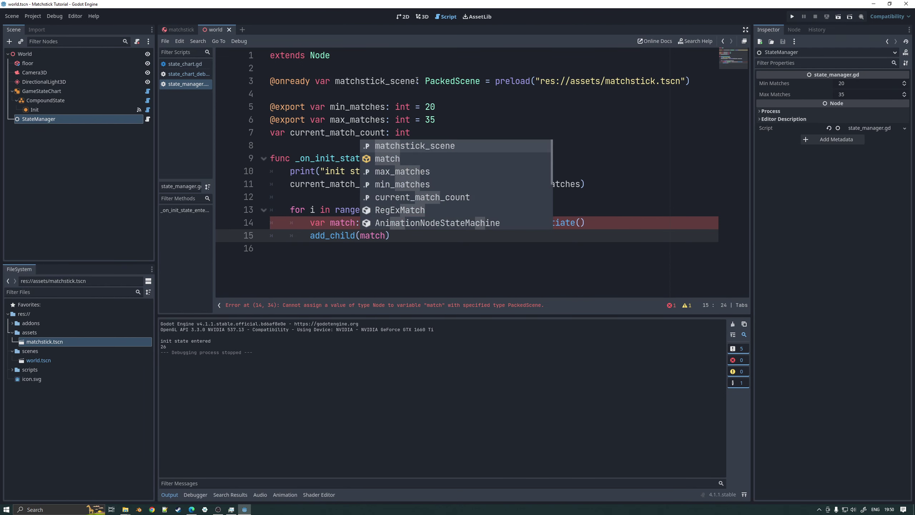
key("Escape")
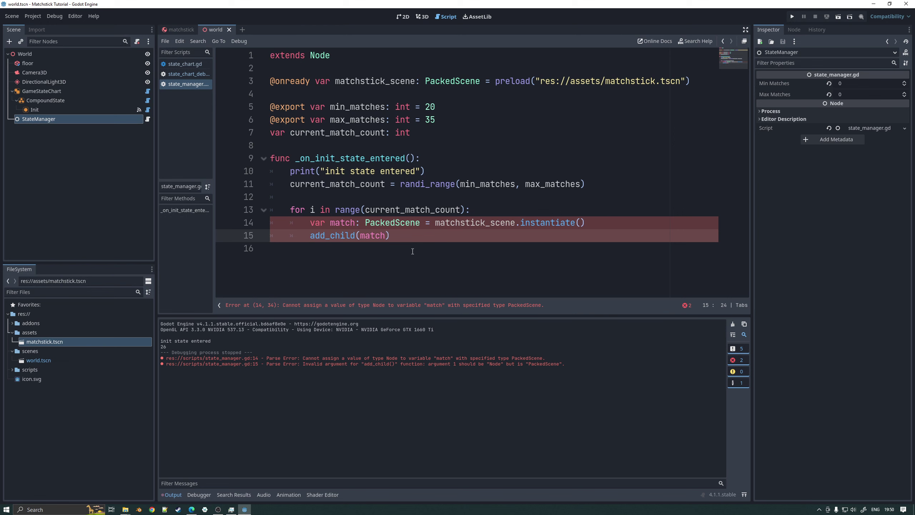
double_click(399, 224)
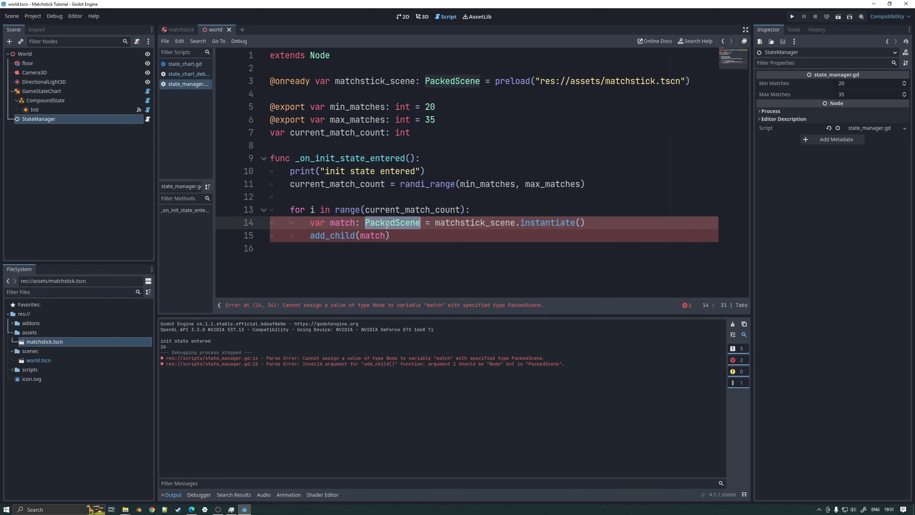
key("BackSpace")
key("BackSpace")
key("BackSpace")
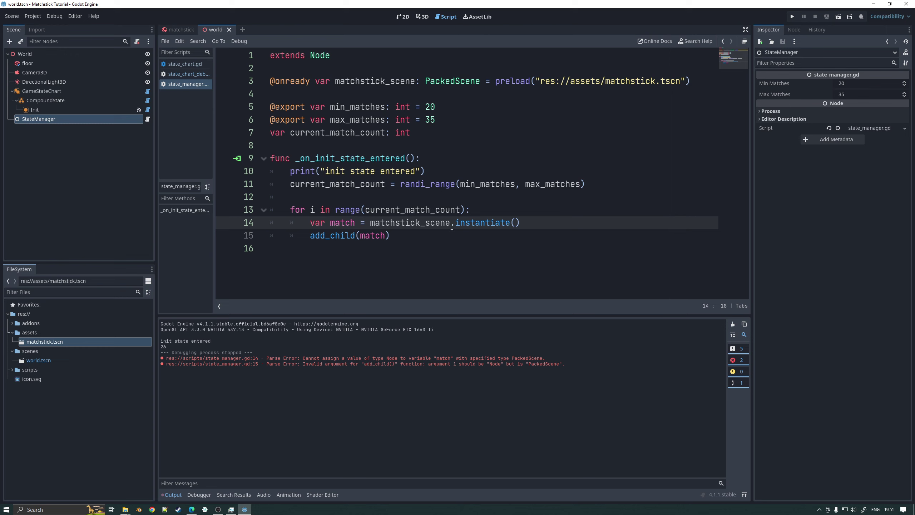
left_click(792, 16)
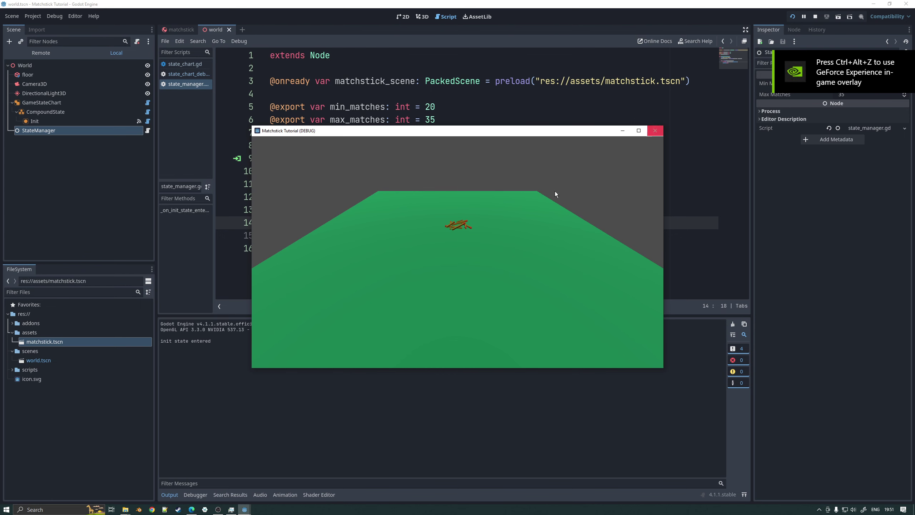
left_click(655, 130)
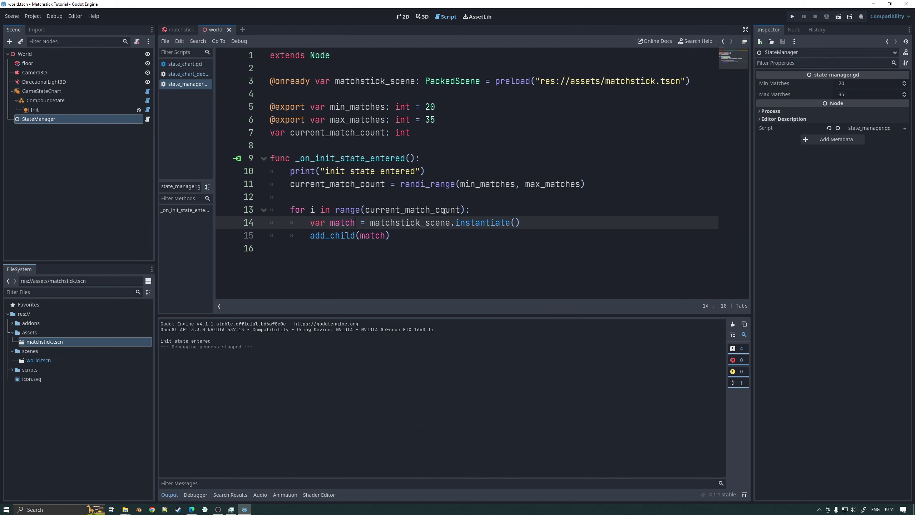
- After the instantiate line, add 'match.global_position = Vector3(0, i + 1, 0)', fixing the 'glocal' typo
left_click(552, 224)
key("Return")
type("match.glocal")
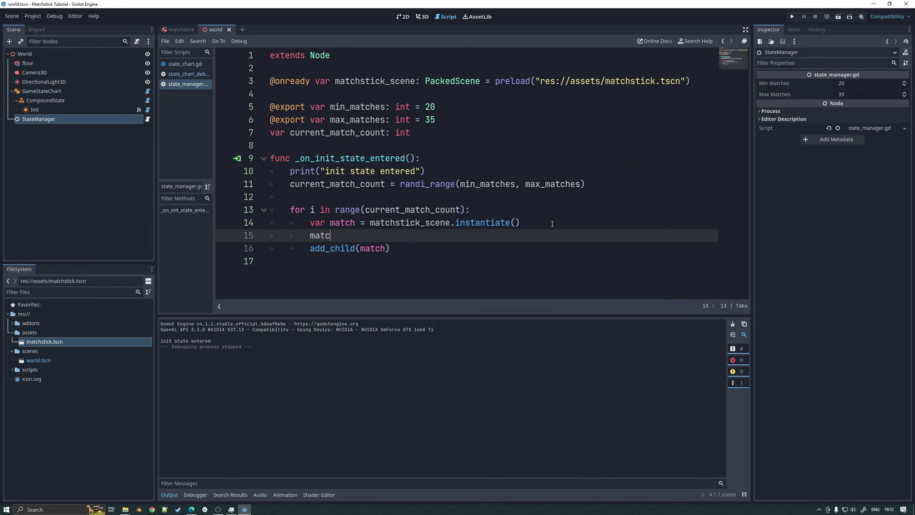
key("BackSpace")
key("BackSpace")
key("BackSpace")
type("bal_position = Vector3")
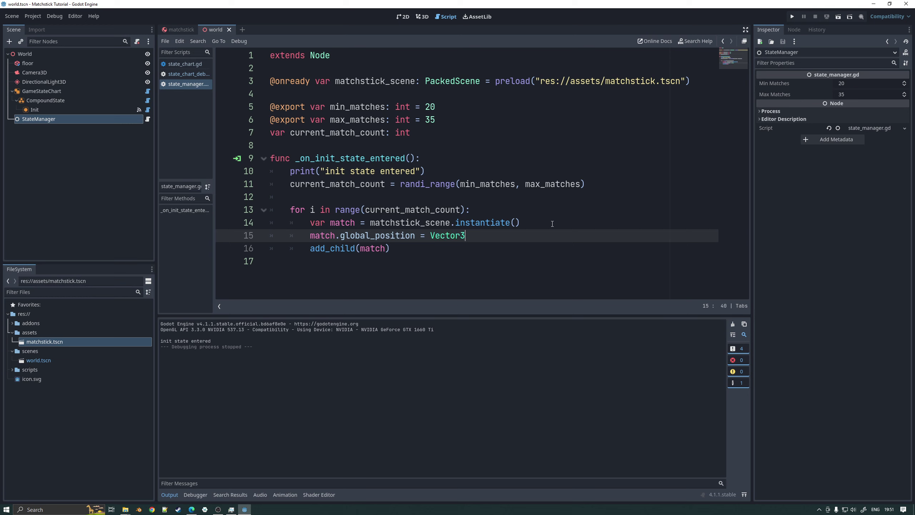
type("(0, ")
type("i +")
type(" 1")
type(", 0")
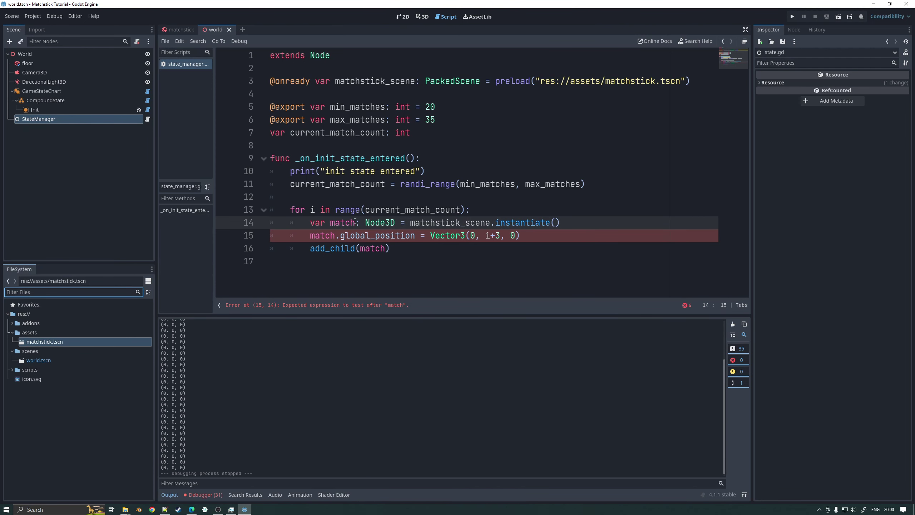
double_click(372, 223)
- Drop the Node3D type and rename the loop variable to match1 on all three lines
key("BackSpace")
key("BackSpace")
key("BackSpace")
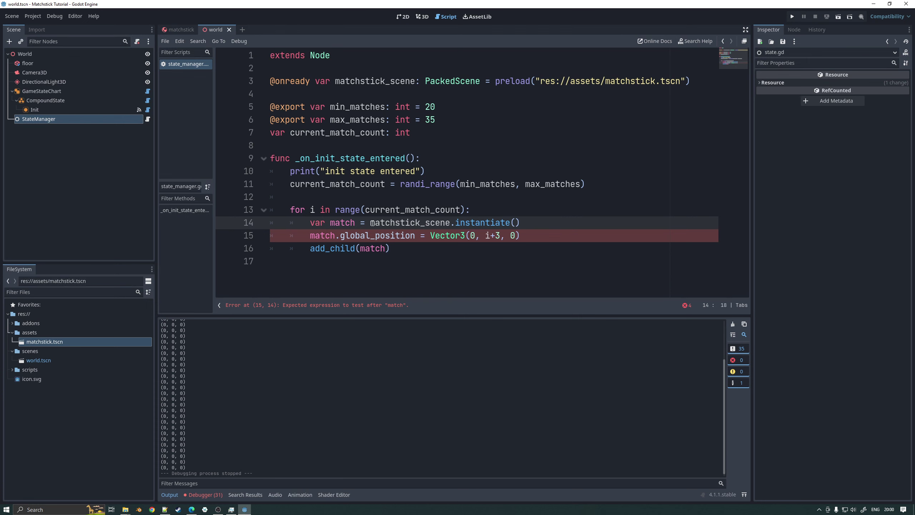
type("s")
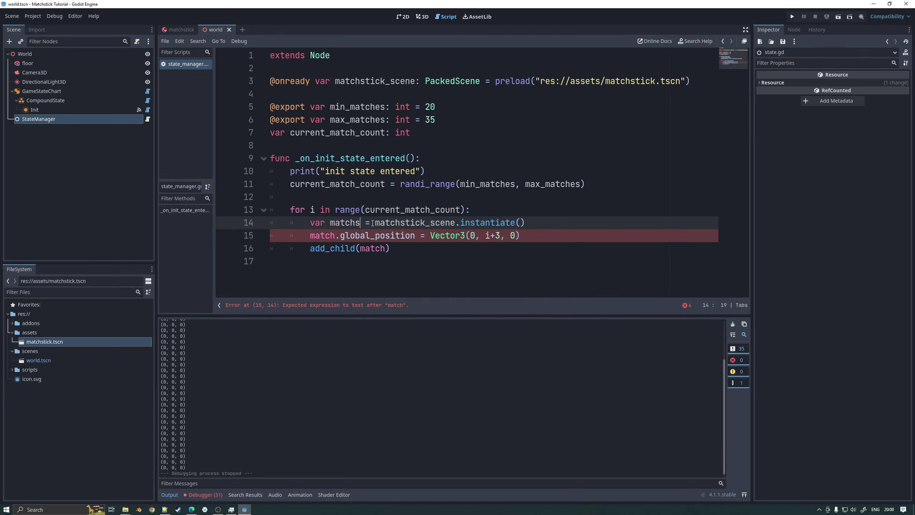
key("BackSpace")
type("1")
key("Down")
key("Left")
key("Left")
key("Left")
key("Left")
key("Left")
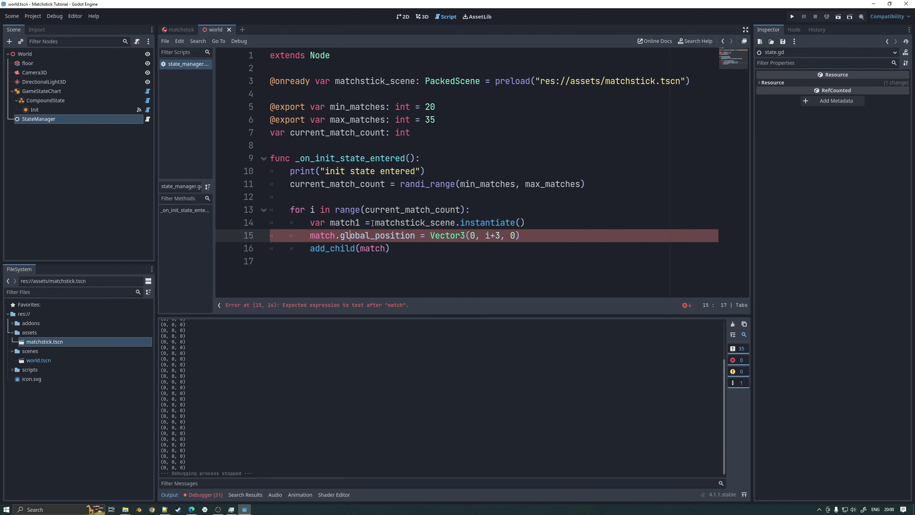
type("1")
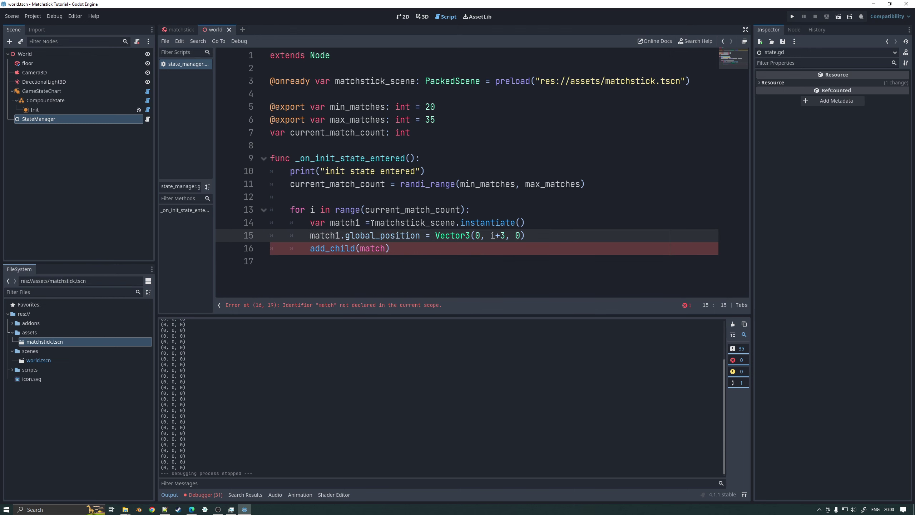
key("Down")
type("1")
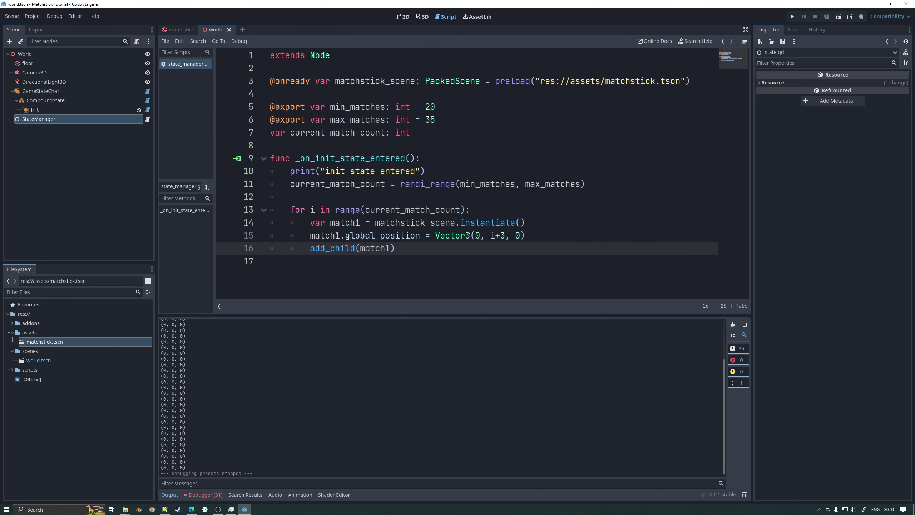
- Type the match1 variable as RigidBody3D using autocomplete
left_click(365, 223)
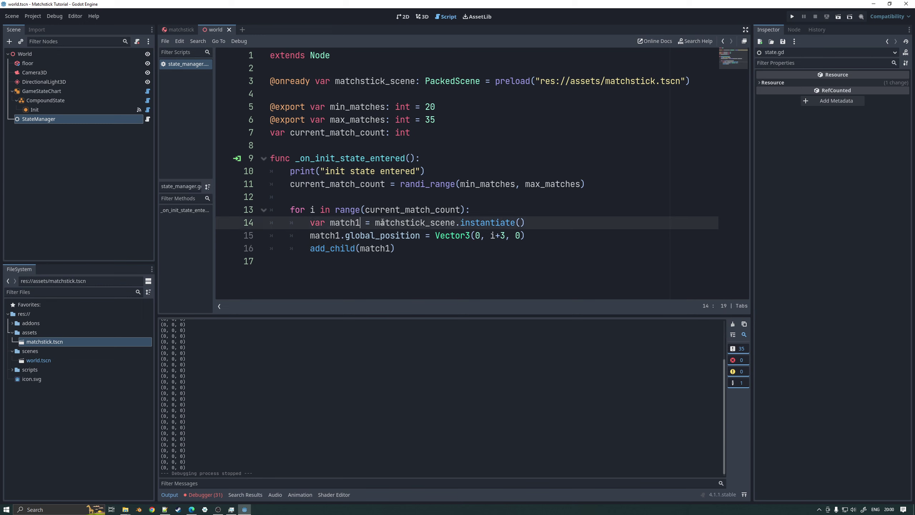
type(": Rigid")
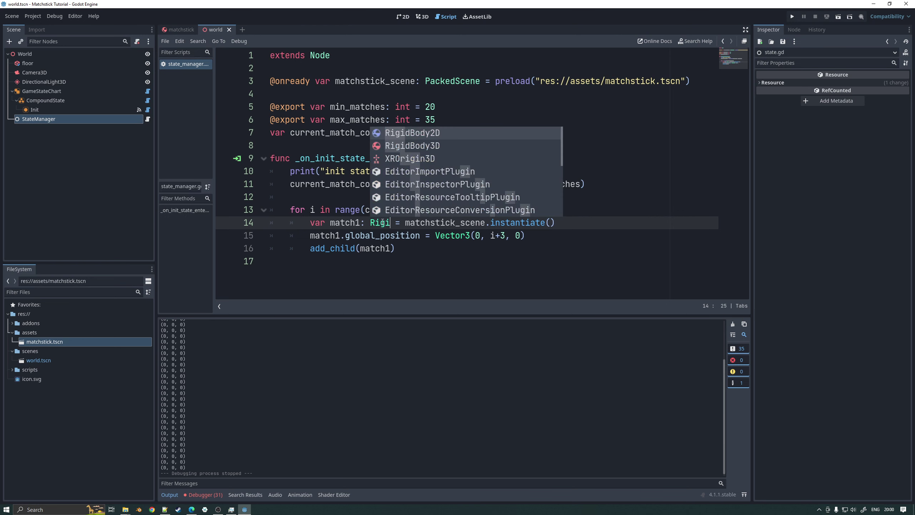
key("Down")
key("Return")
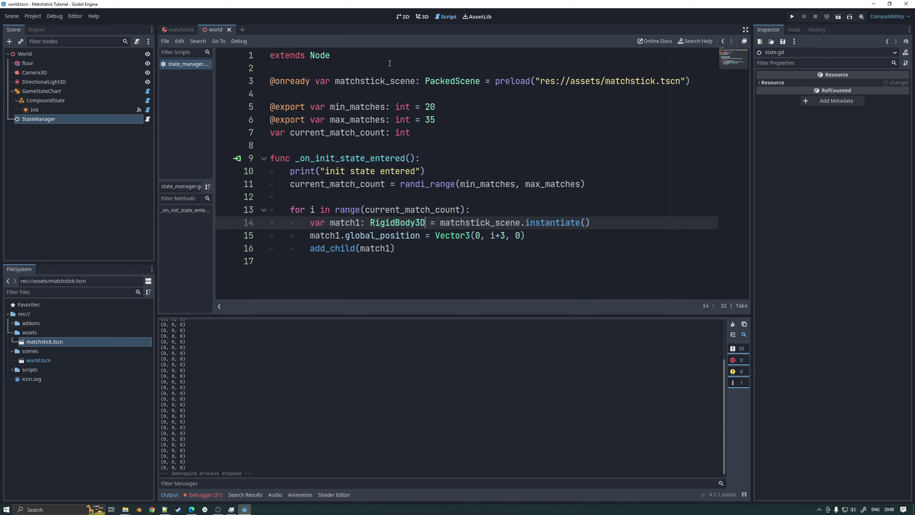
- Rename match1 to matchstick in the declaration, global_position line and add_child call
double_click(351, 224)
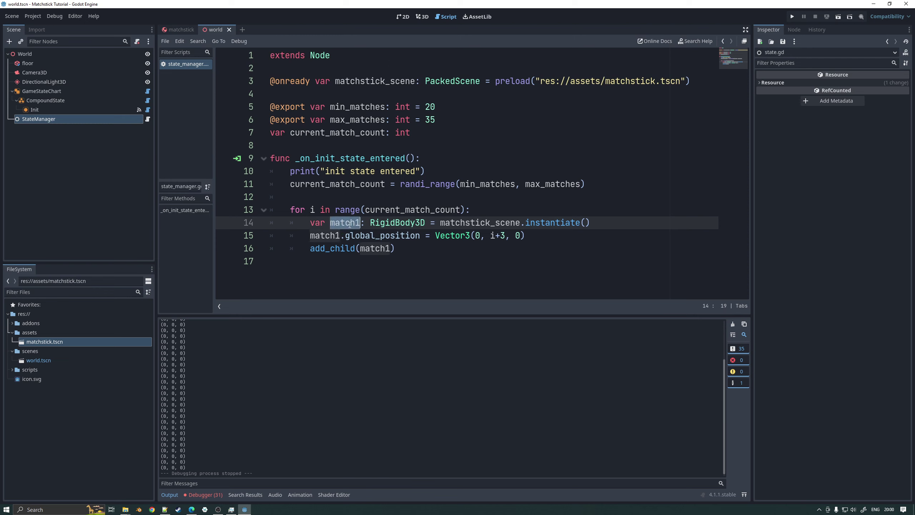
type("matchstick")
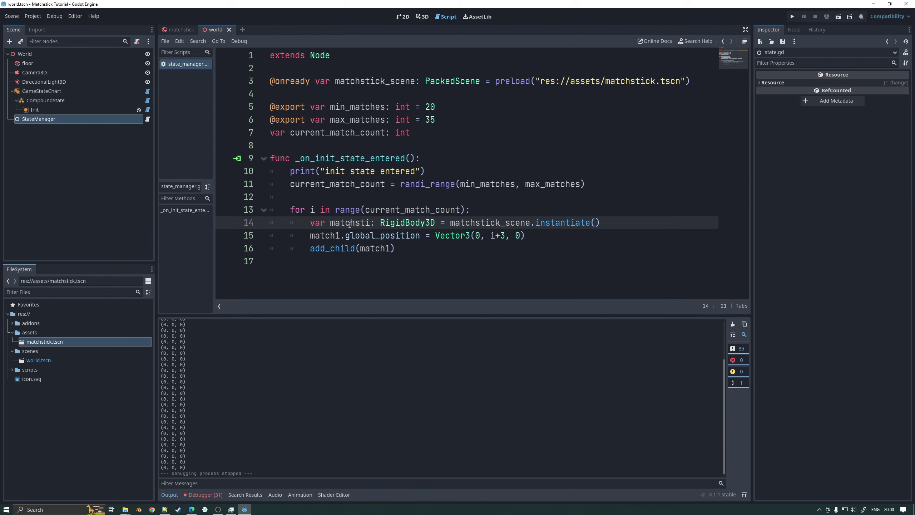
double_click(349, 224)
key("ctrl+c")
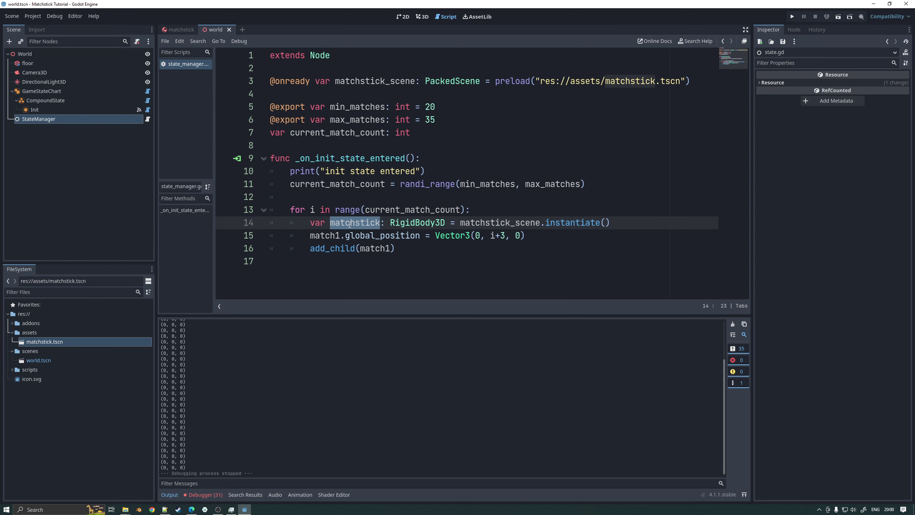
double_click(317, 235)
key("ctrl+v")
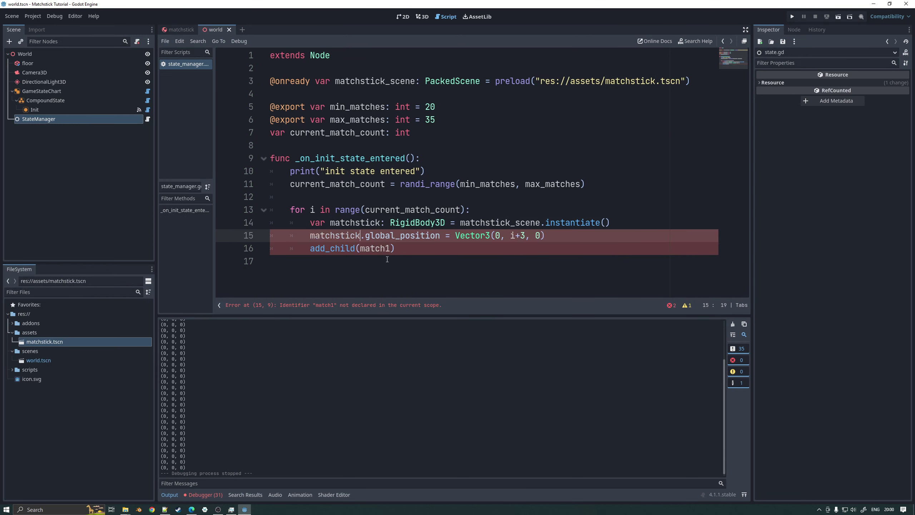
double_click(374, 248)
key("ctrl+v")
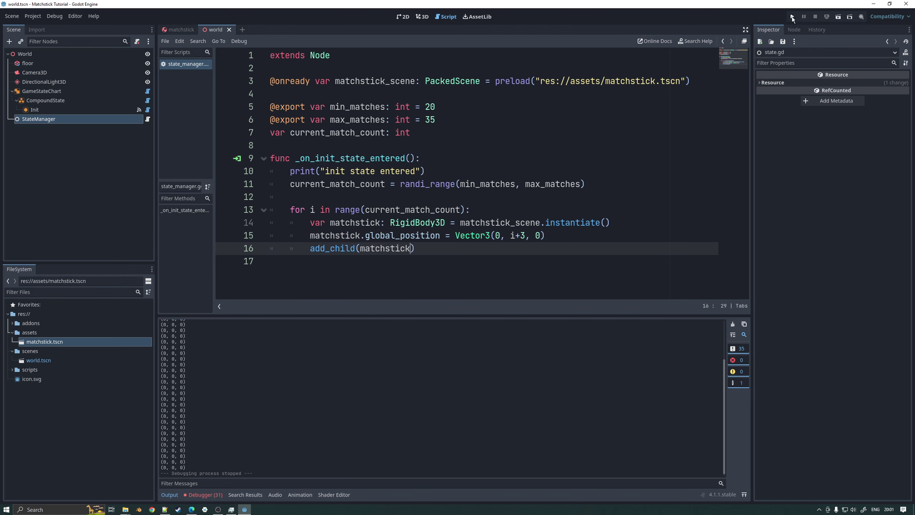
left_click(792, 16)
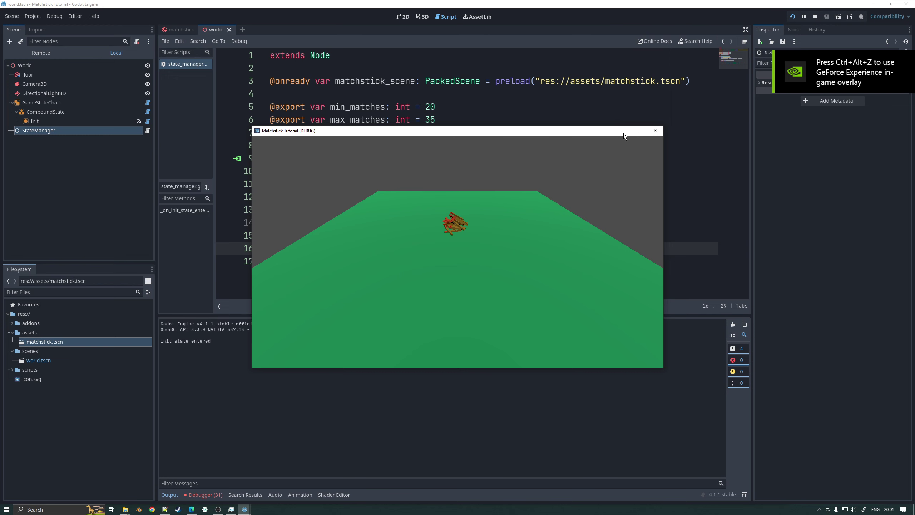
left_click(654, 131)
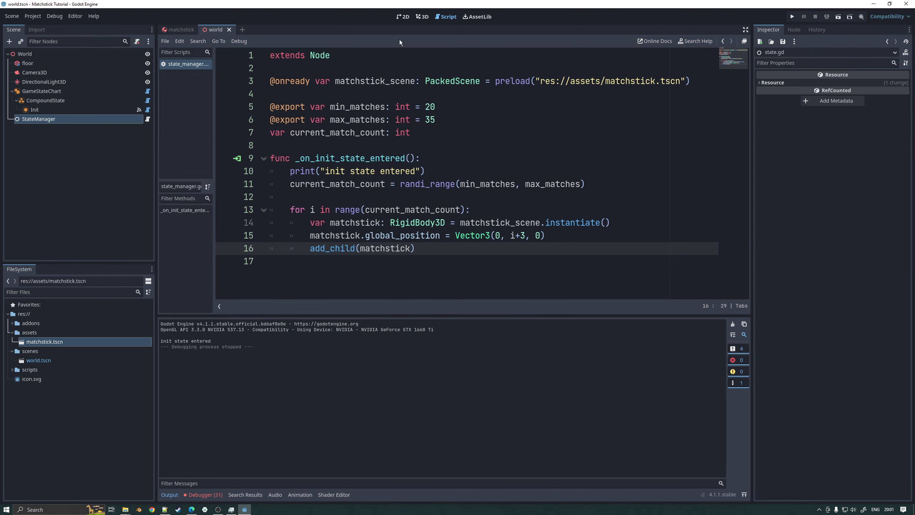
- In the 3D view, add a CanvasLayer child node under the World root
left_click(423, 16)
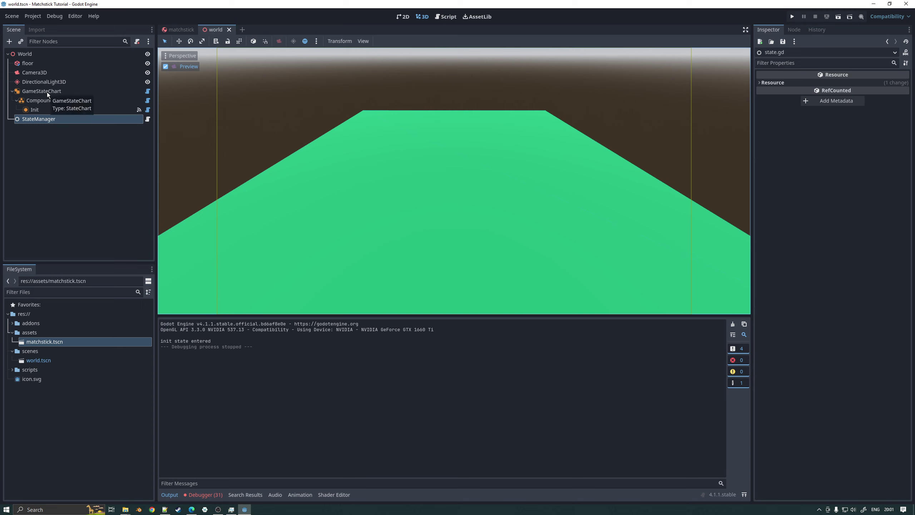
left_click(22, 54)
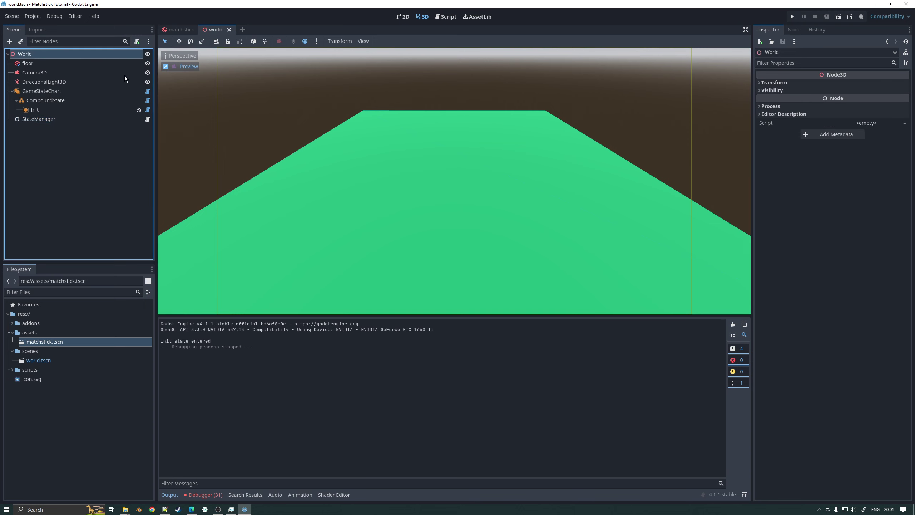
right_click(44, 54)
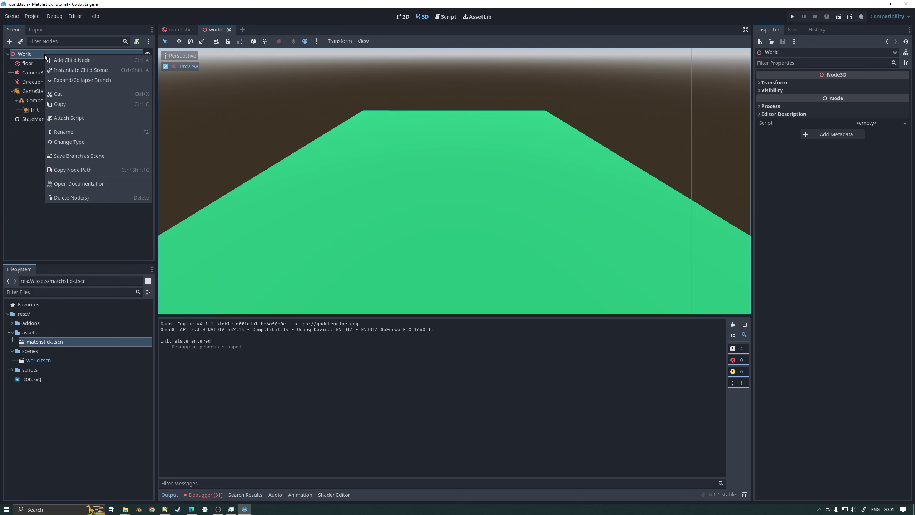
left_click(73, 59)
type("canv")
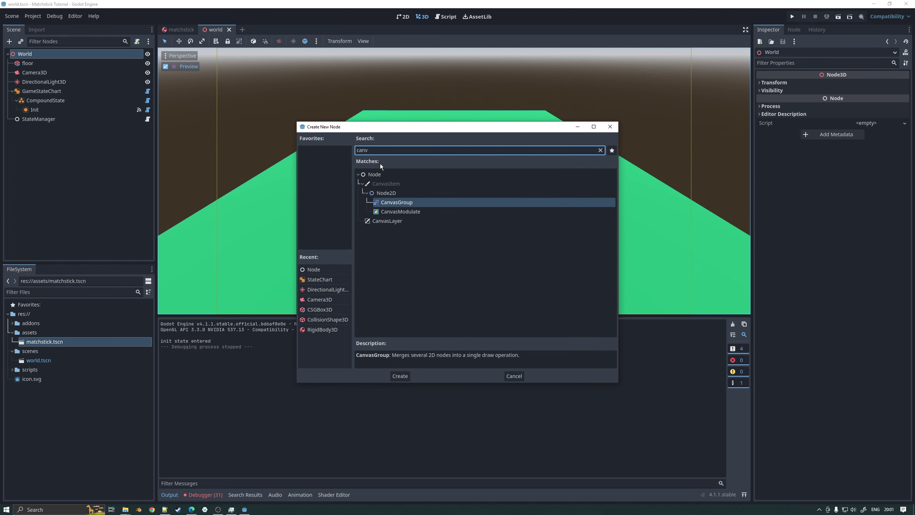
left_click(399, 220)
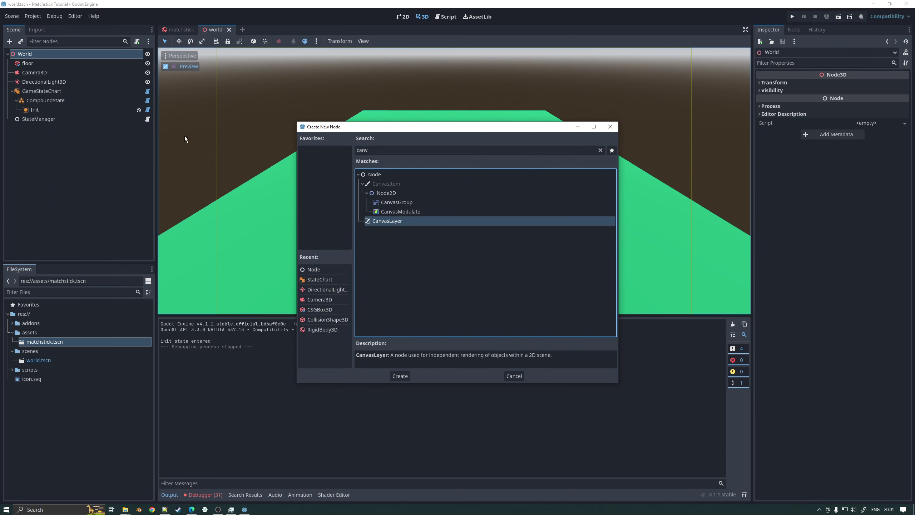
left_click(400, 376)
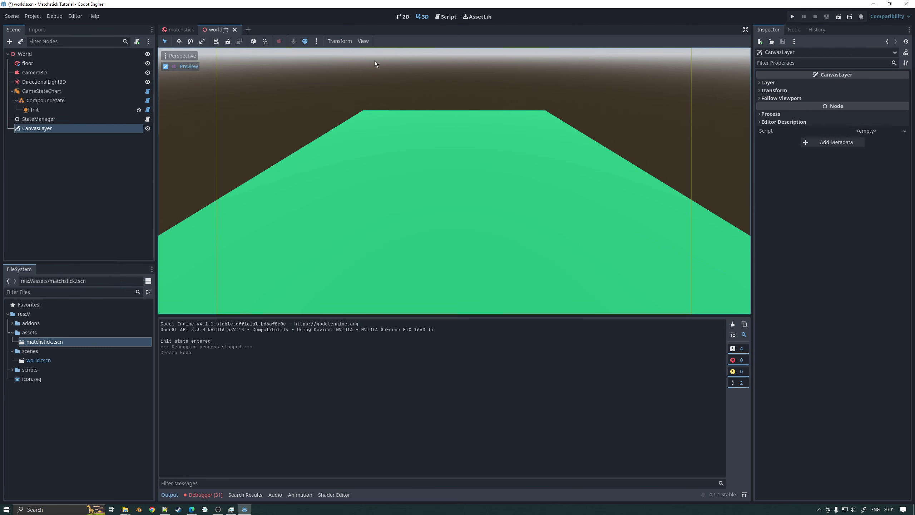
- Add a Label child node under the CanvasLayer
right_click(50, 127)
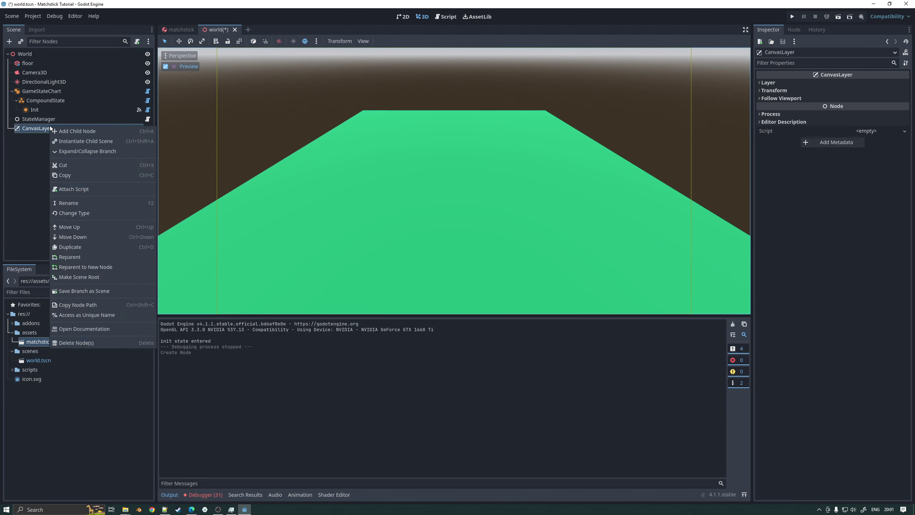
left_click(73, 131)
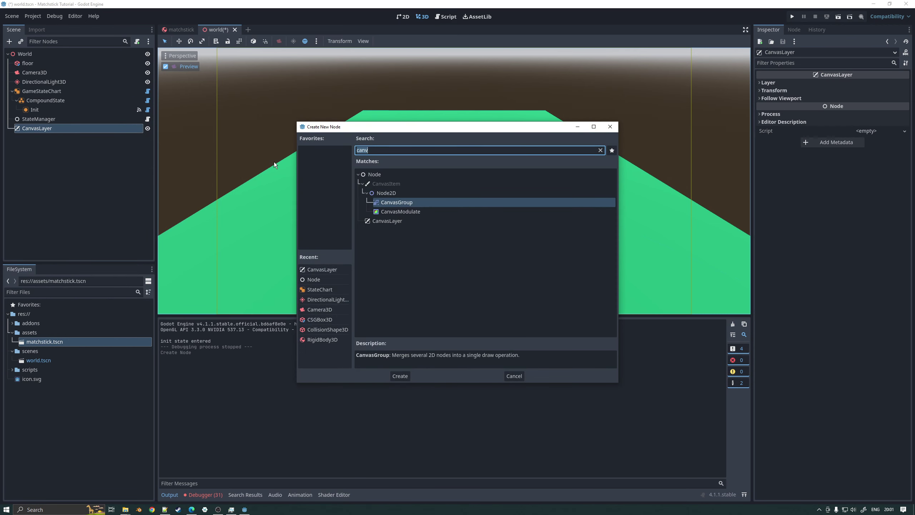
key("BackSpace")
type("label")
key("Return")
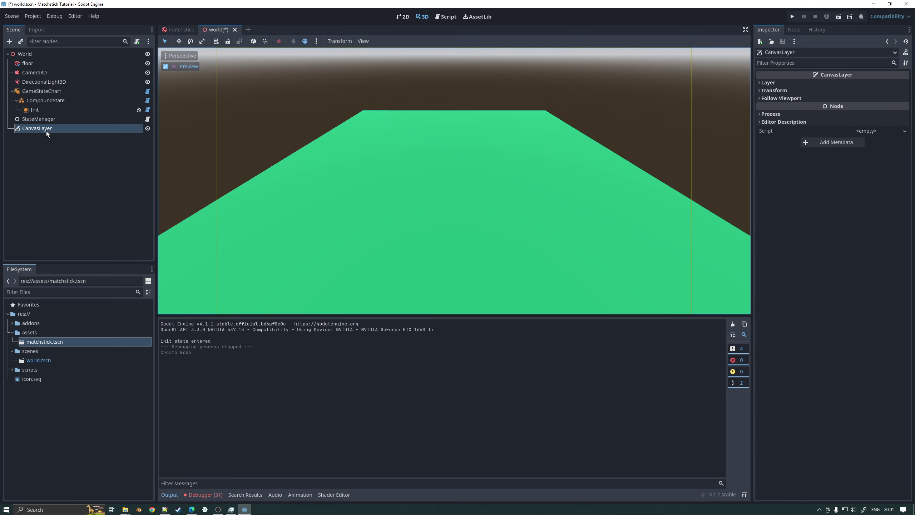
- Rename the Label node to MatchCountLabel
scroll(305, 127, "down", 2)
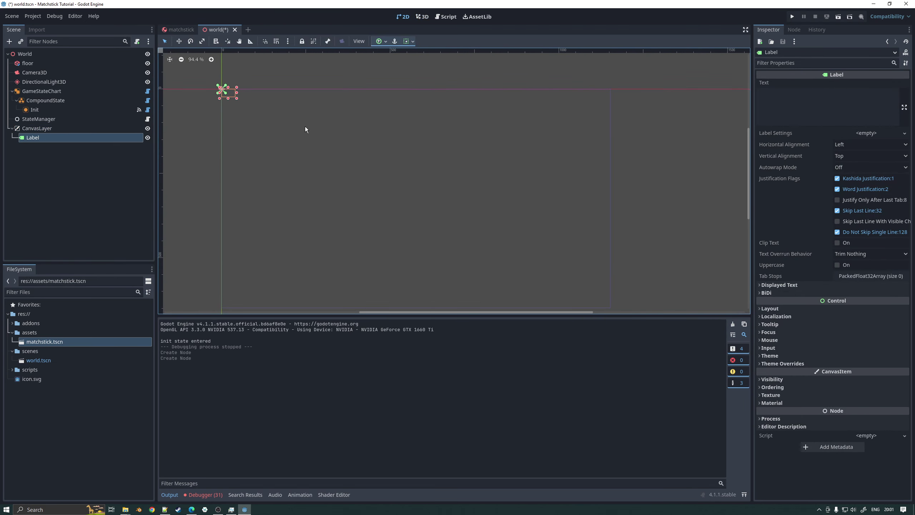
double_click(33, 136)
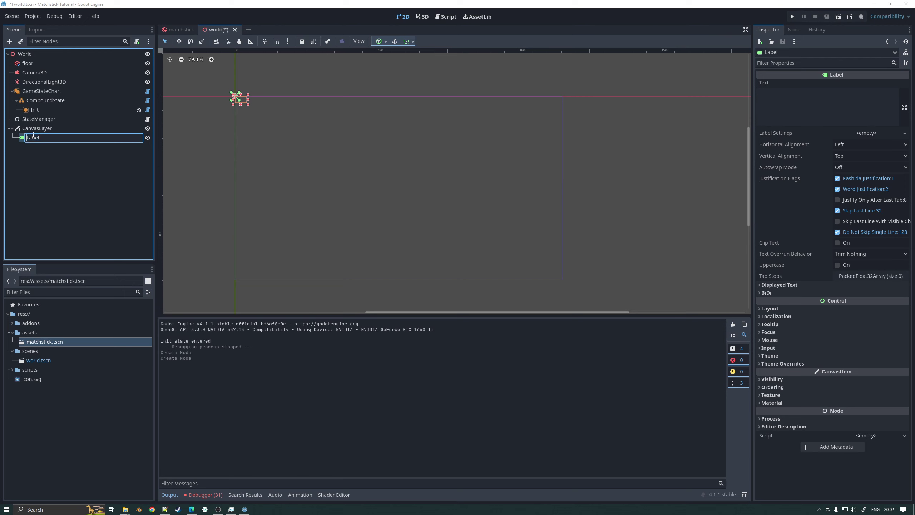
type("MatchCount")
key("Return")
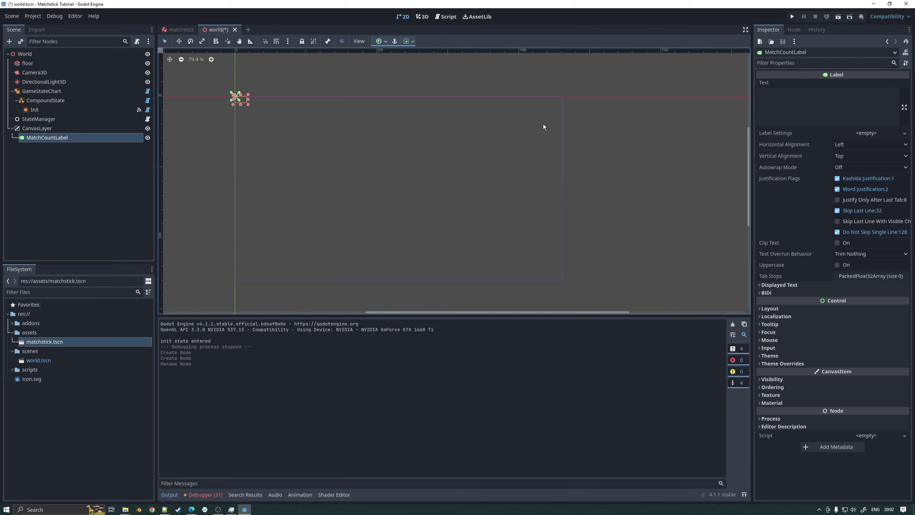
- Apply the Top Wide anchor preset to MatchCountLabel
left_click(384, 41)
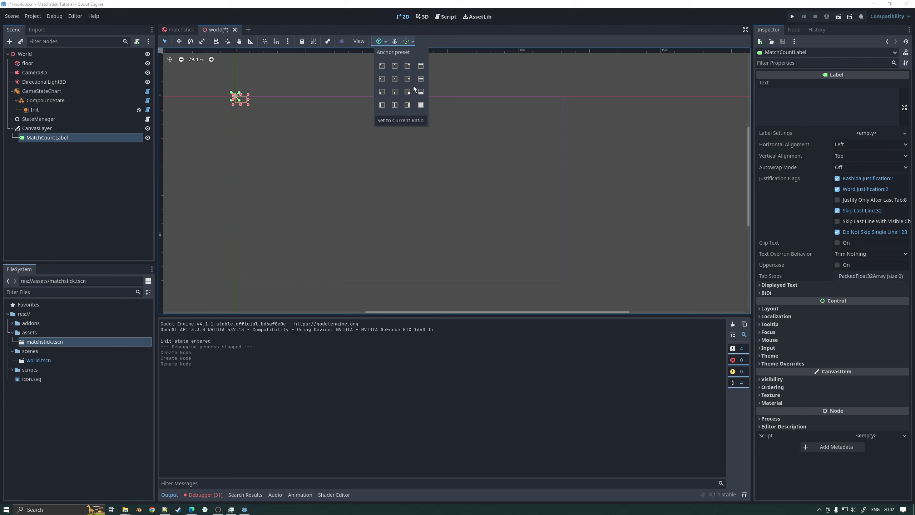
left_click(421, 67)
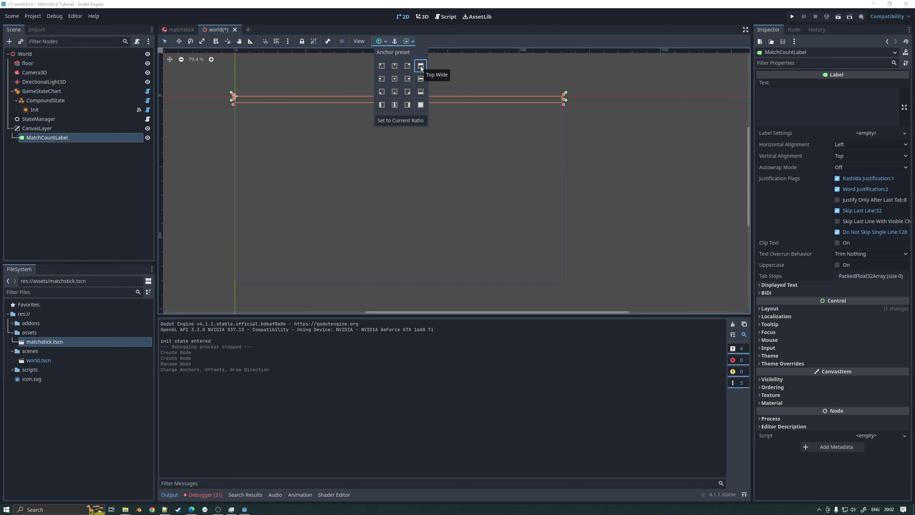
left_click(851, 145)
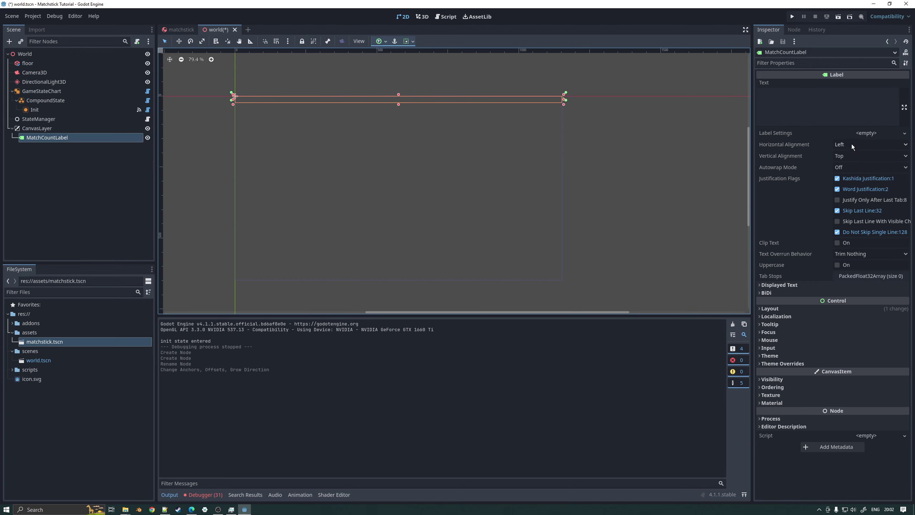
left_click(851, 144)
- Center the label horizontally and set its text to 'Matches Remaining: 0'
left_click(853, 164)
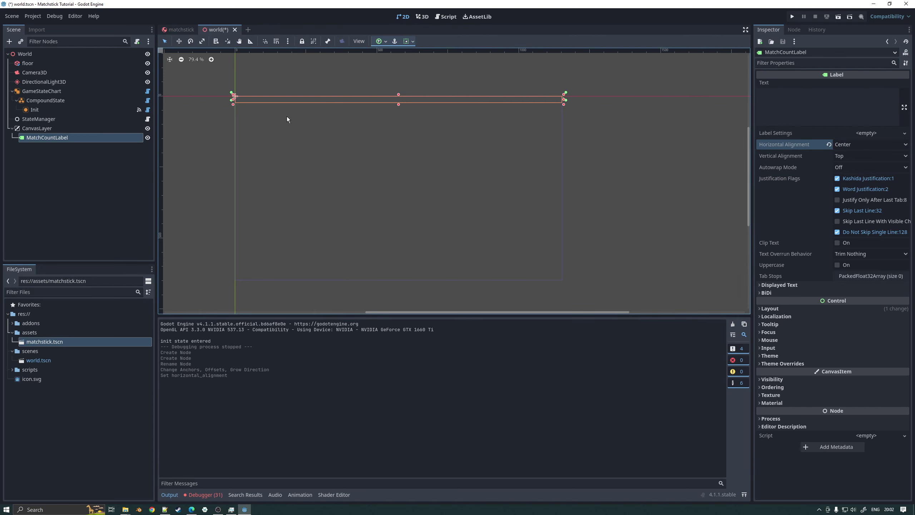
left_click(788, 101)
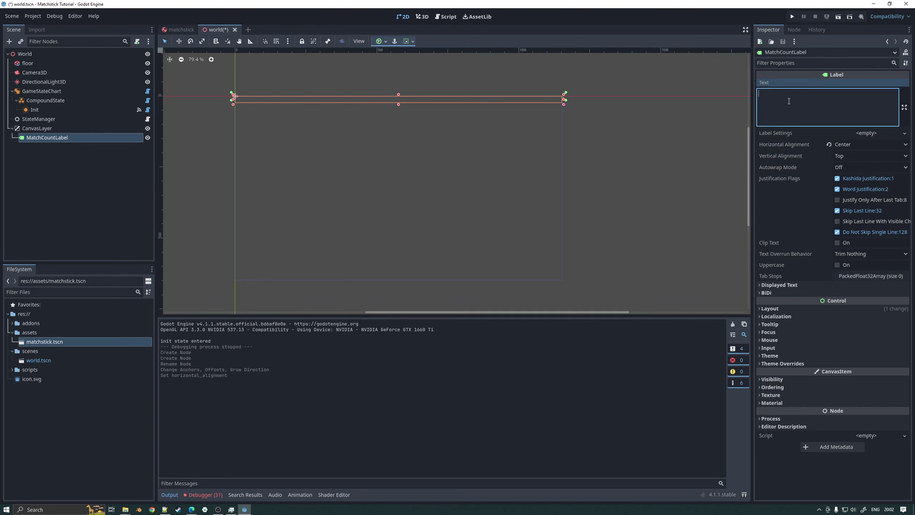
type("Match")
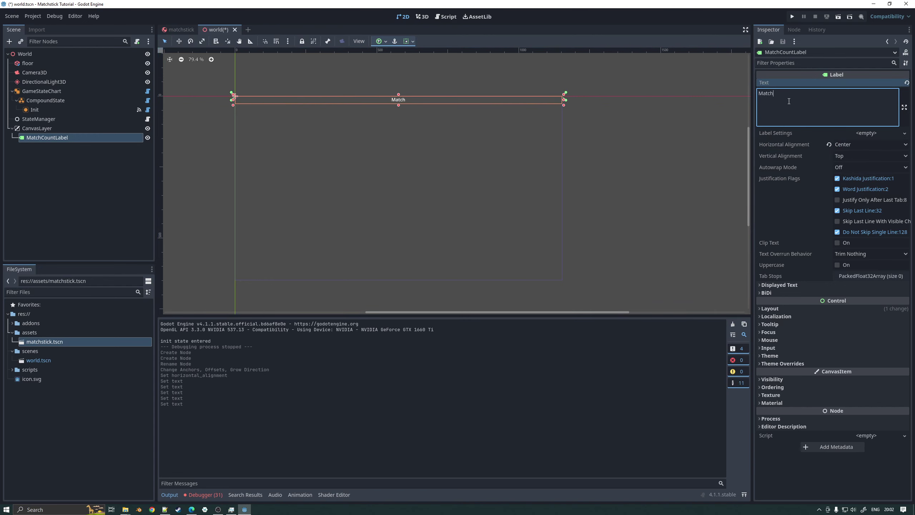
type("es Remaining: 0")
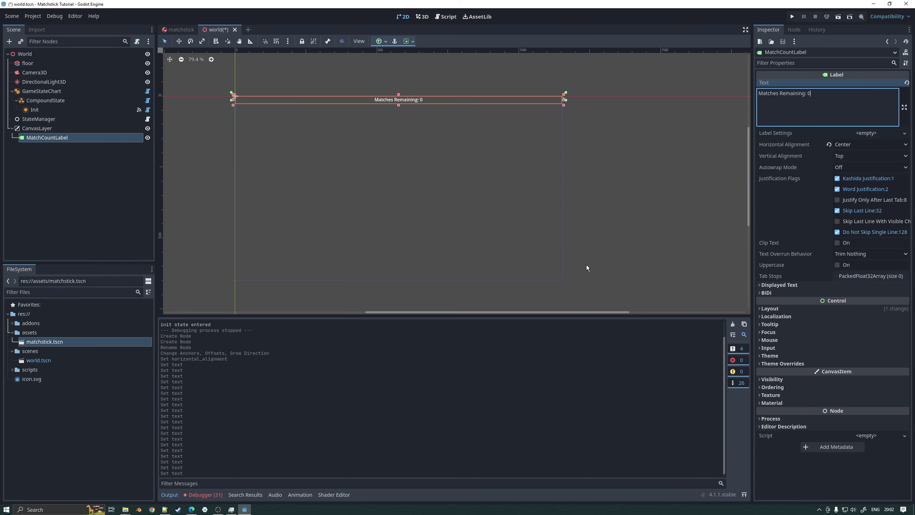
- Override the label's font size to 32 and run the game to see the overlay
left_click(763, 362)
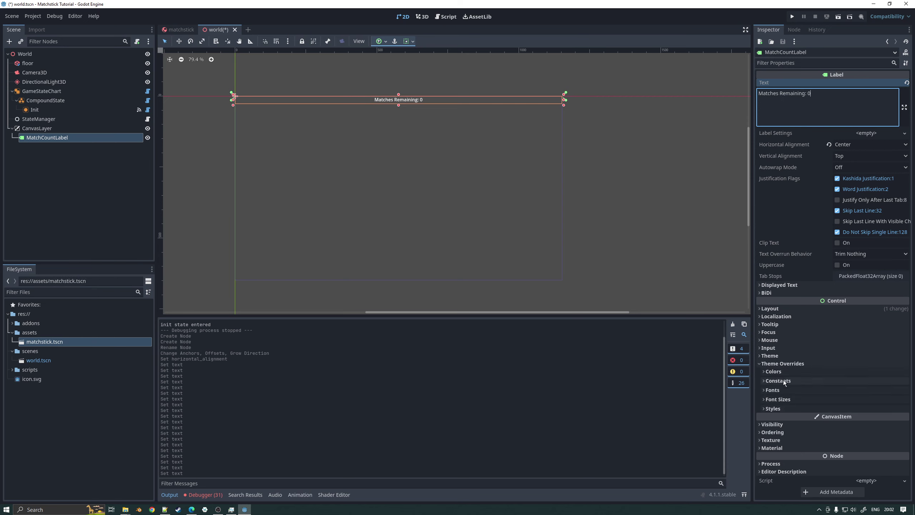
left_click(765, 399)
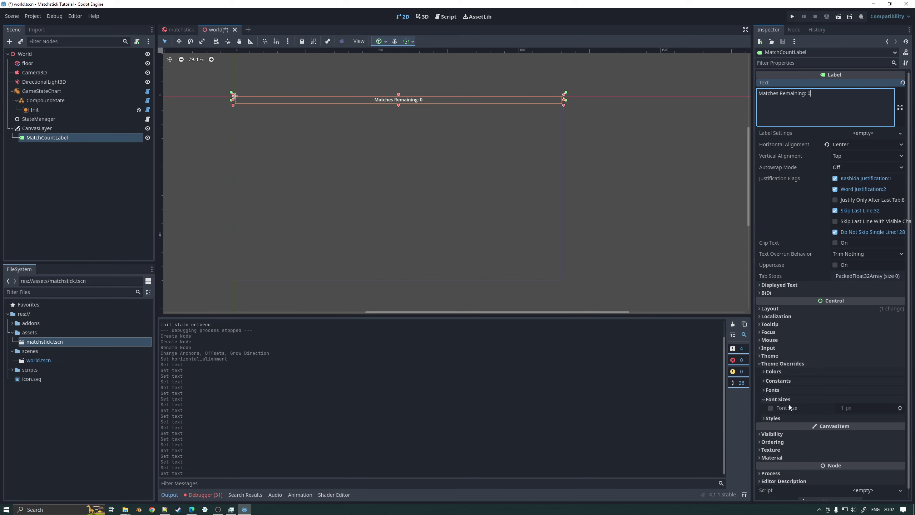
left_click(770, 407)
left_click(853, 408)
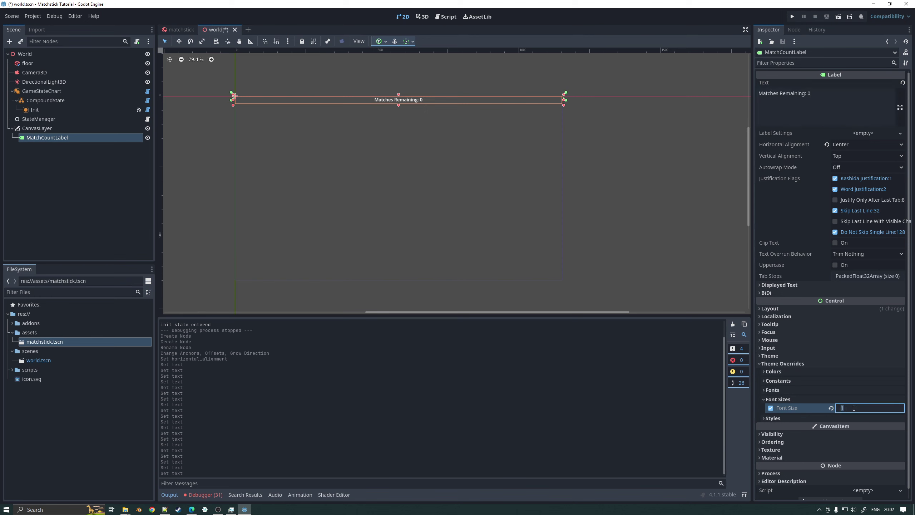
type("32")
key("Return")
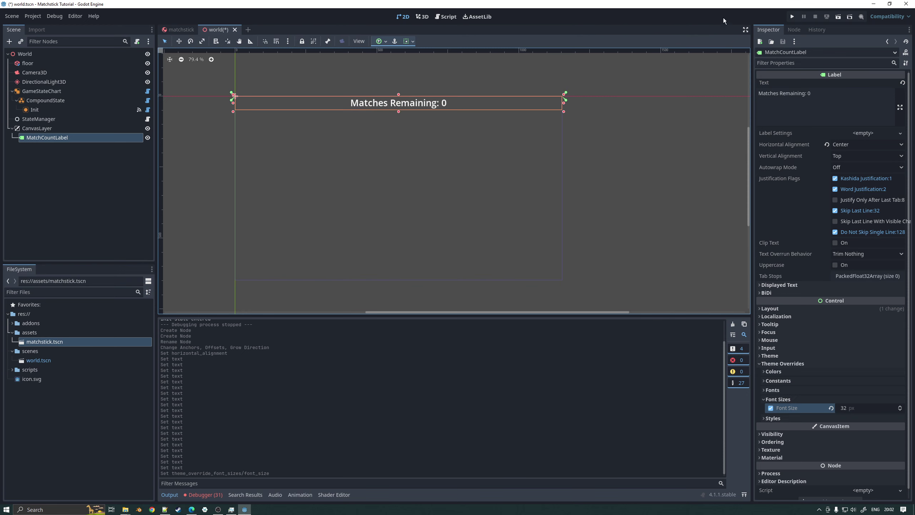
left_click(791, 17)
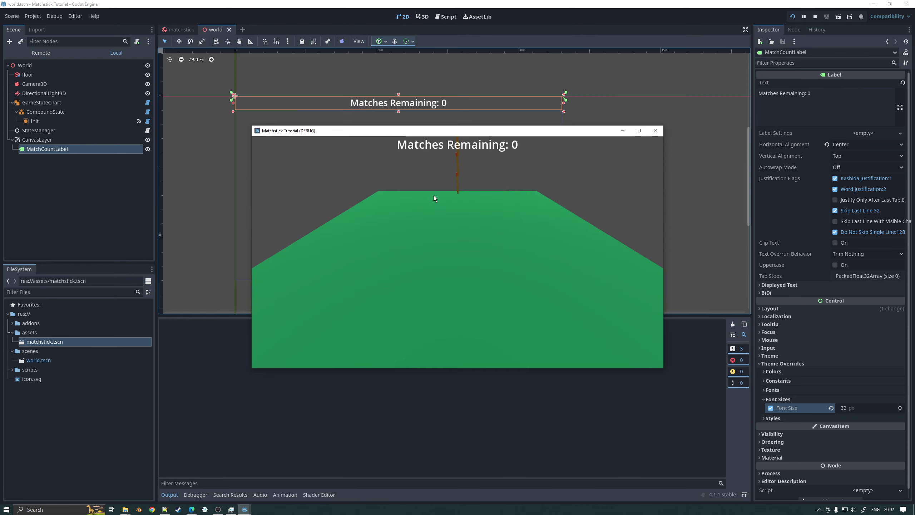
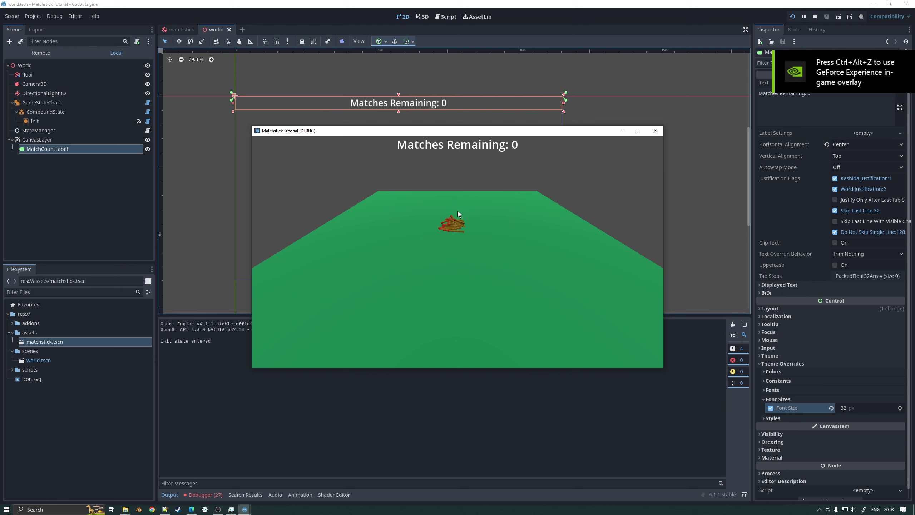
- Close the test run and open StateManager's state_manager.gd in the Script workspace
left_click(655, 130)
left_click(50, 121)
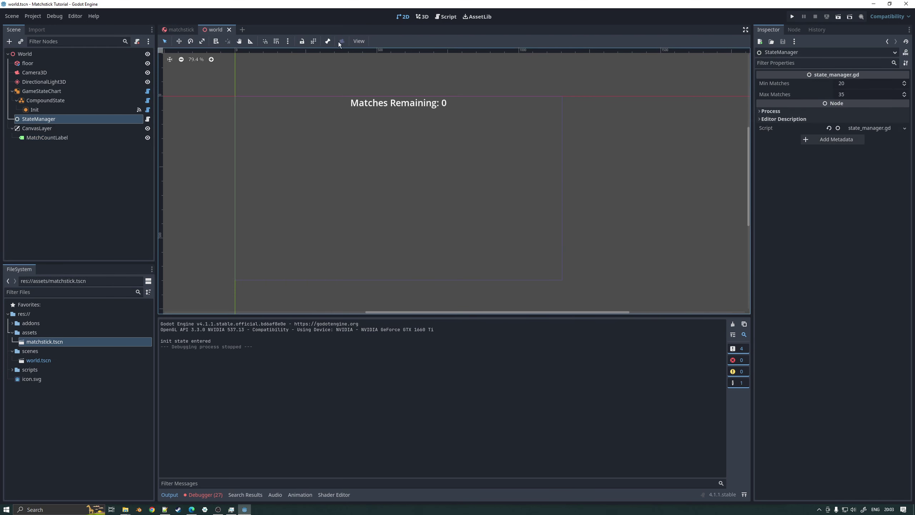
left_click(445, 17)
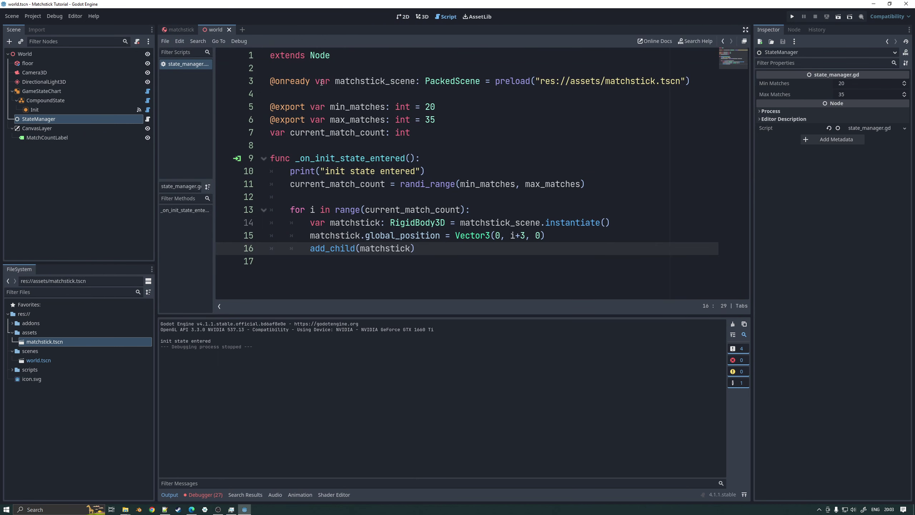
- Declare 'signal match_count_changed(new_match_count: int)' below the variable declarations
left_click(444, 138)
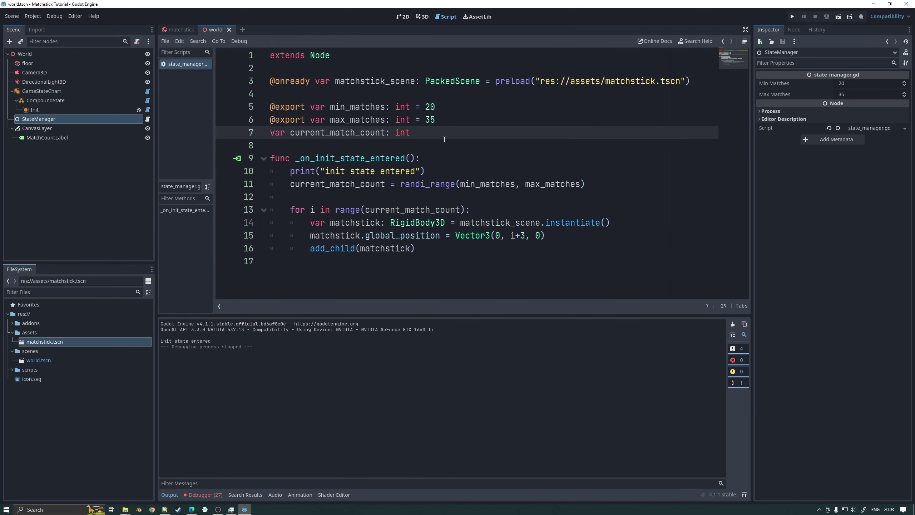
key("Return")
key("Return")
type("signal")
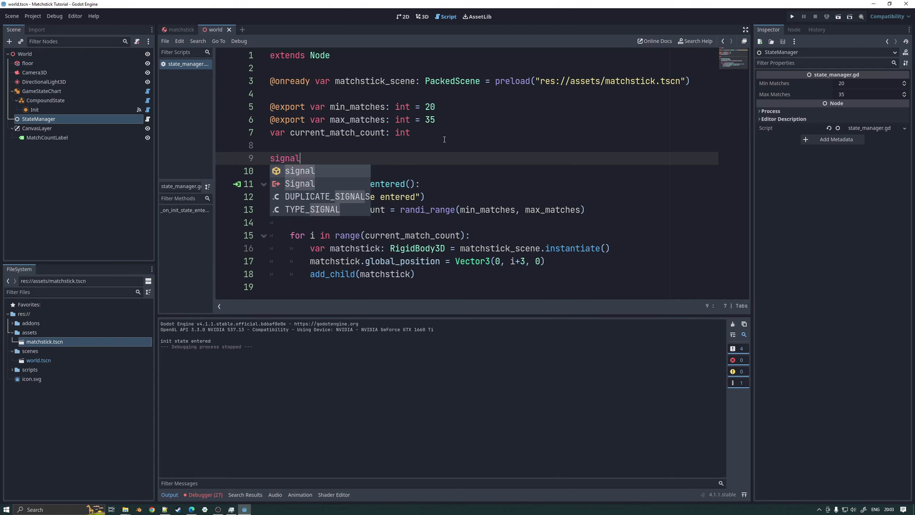
type(" match_c")
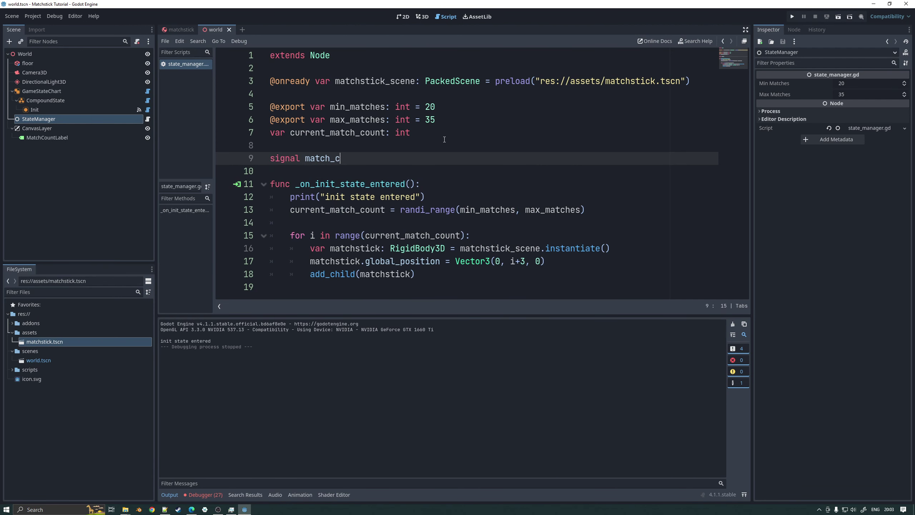
type("ount_changed")
type("(")
type("new_match")
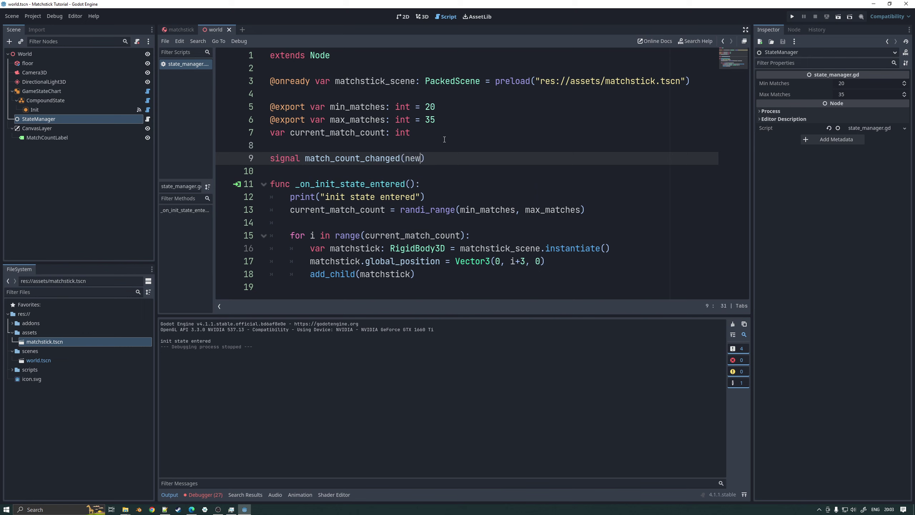
type("_count: int")
key("Escape")
- Add 'match_count_changed.emit(current_match_count)' after the randi_range line, then select MatchCountLabel
left_click(311, 210)
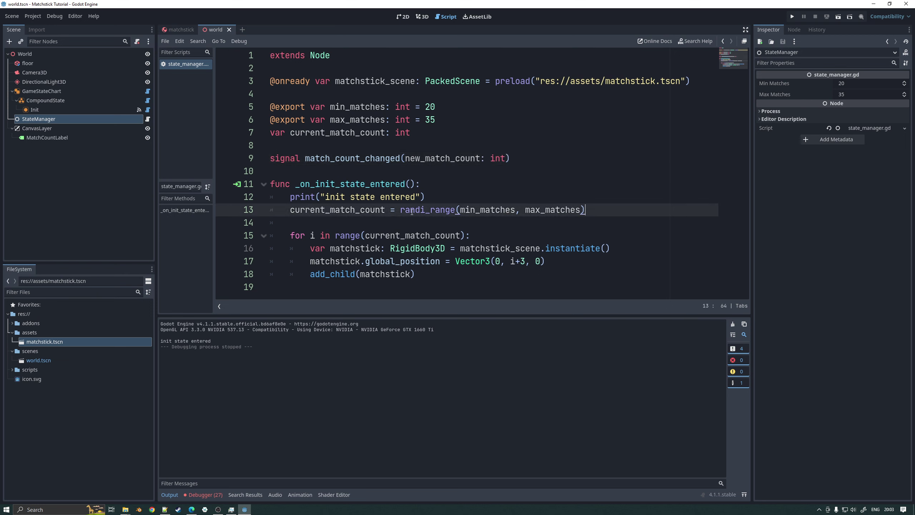
key("End")
key("Return")
type("match_")
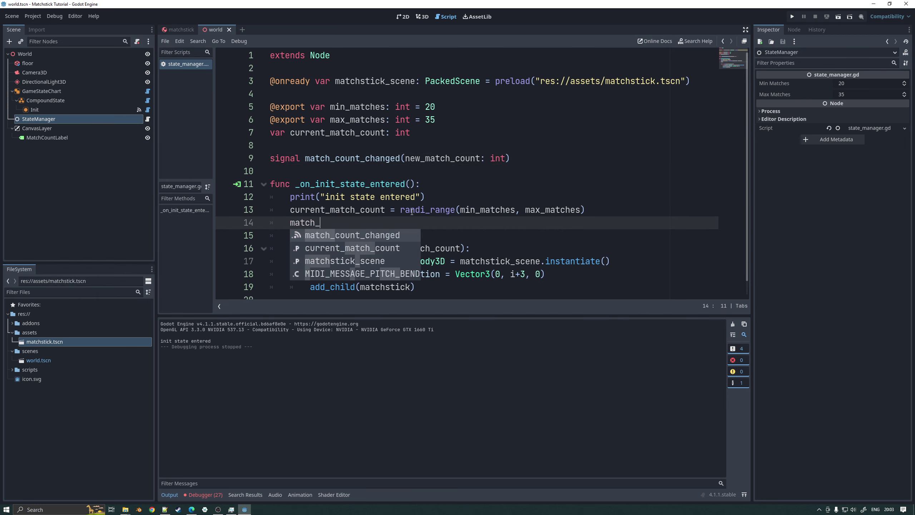
key("Return")
type(".em")
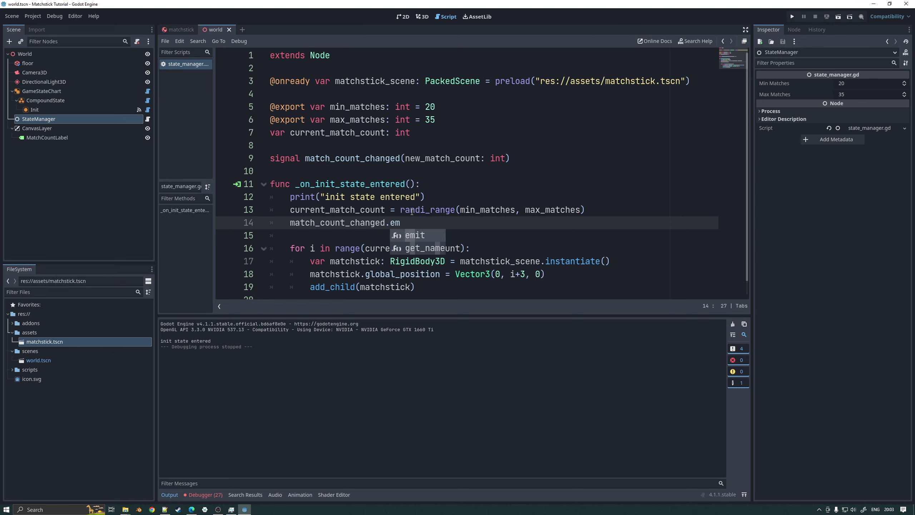
key("Return")
key("Left")
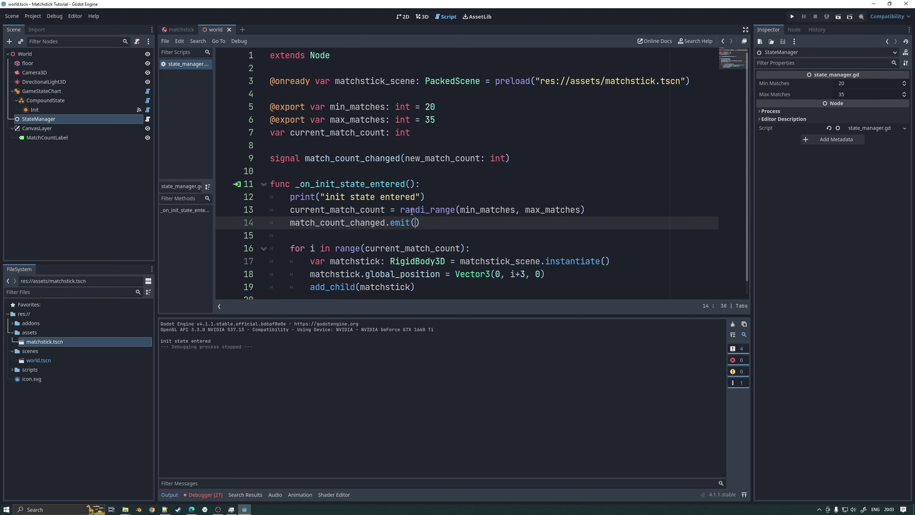
type("current_")
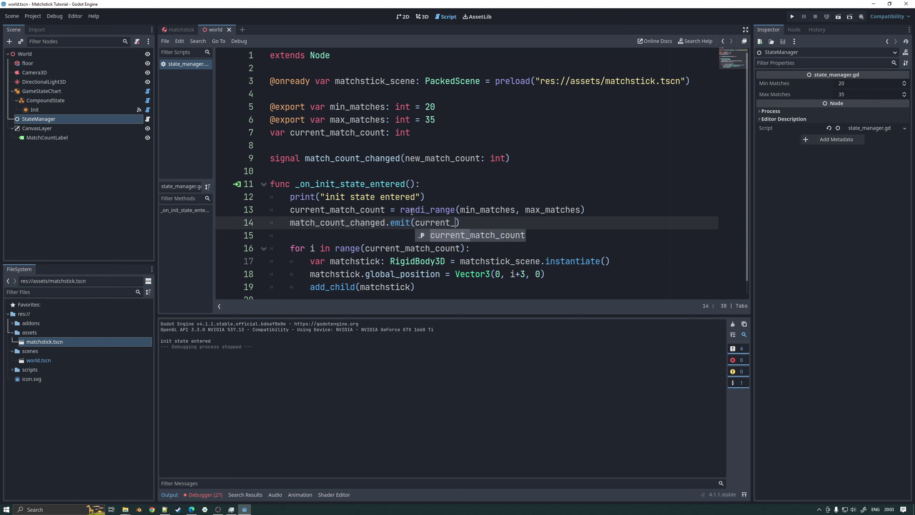
key("Return")
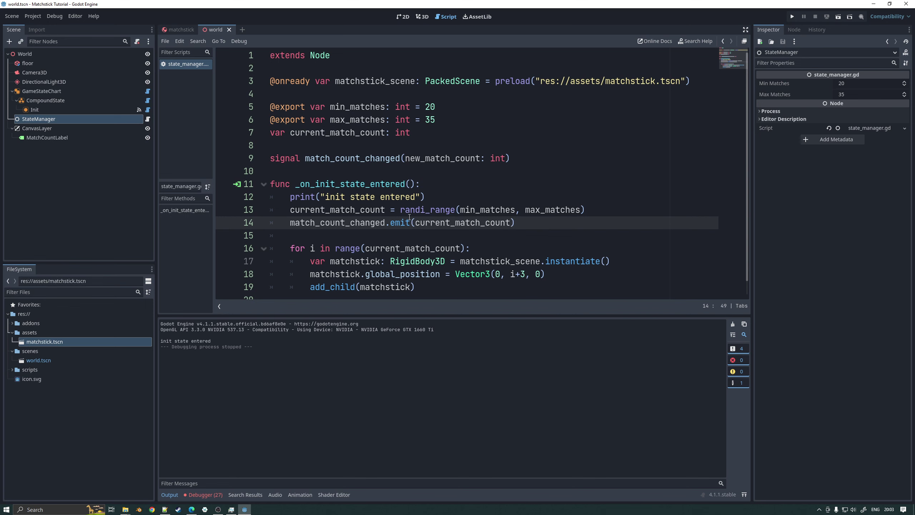
left_click(64, 137)
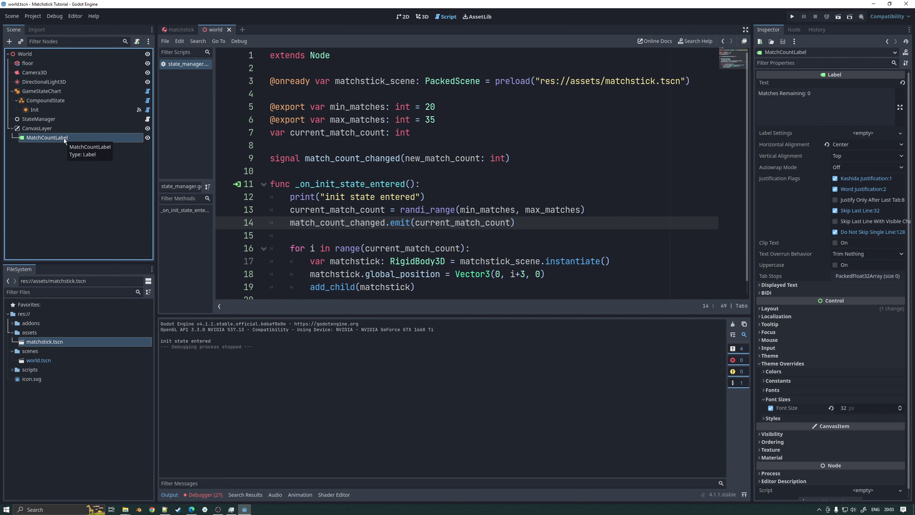
- Attach a new Label script saved as res://scripts/match_count_label.gd to MatchCountLabel
key("F2")
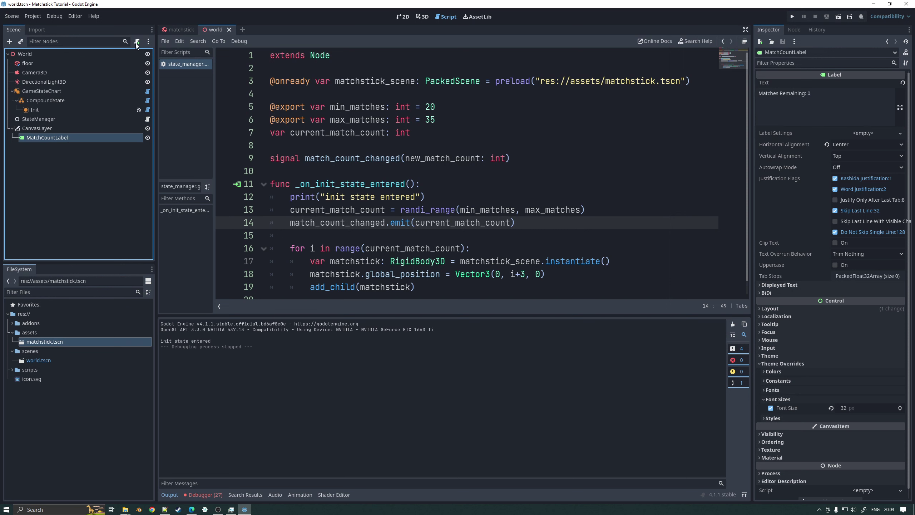
left_click(137, 42)
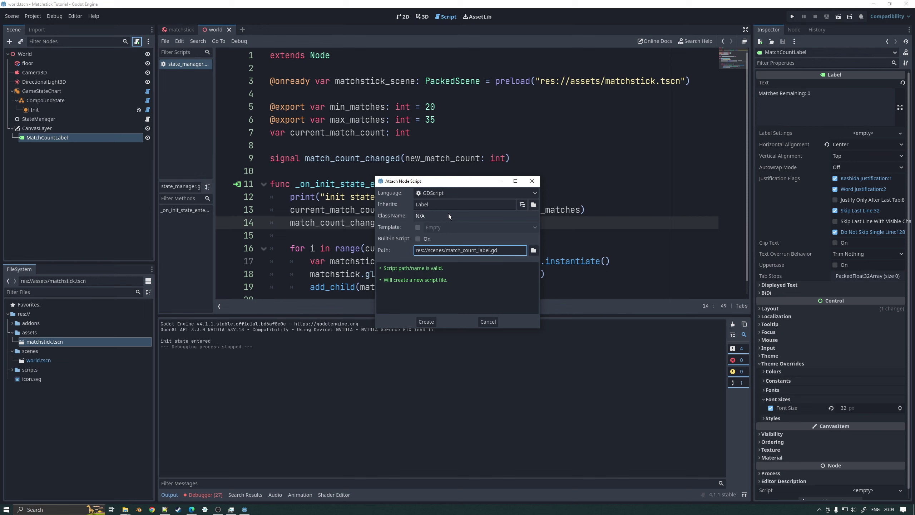
left_click(533, 251)
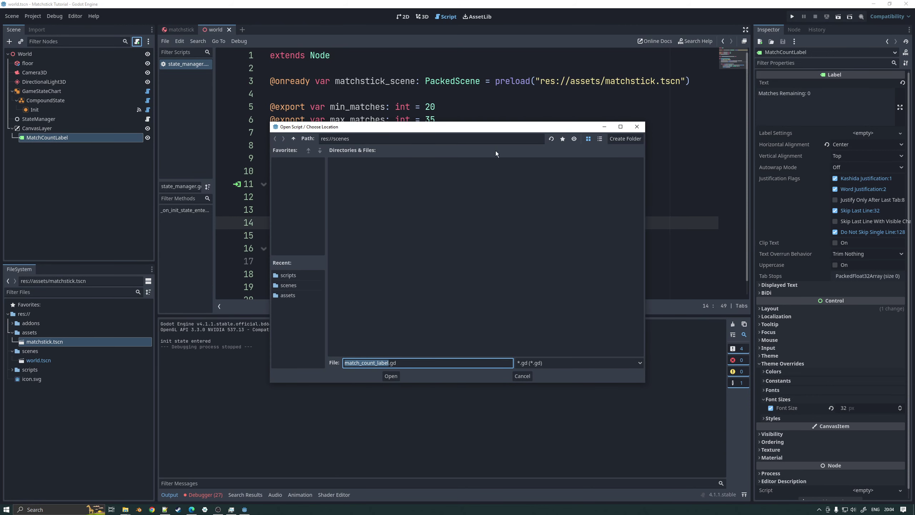
left_click(293, 139)
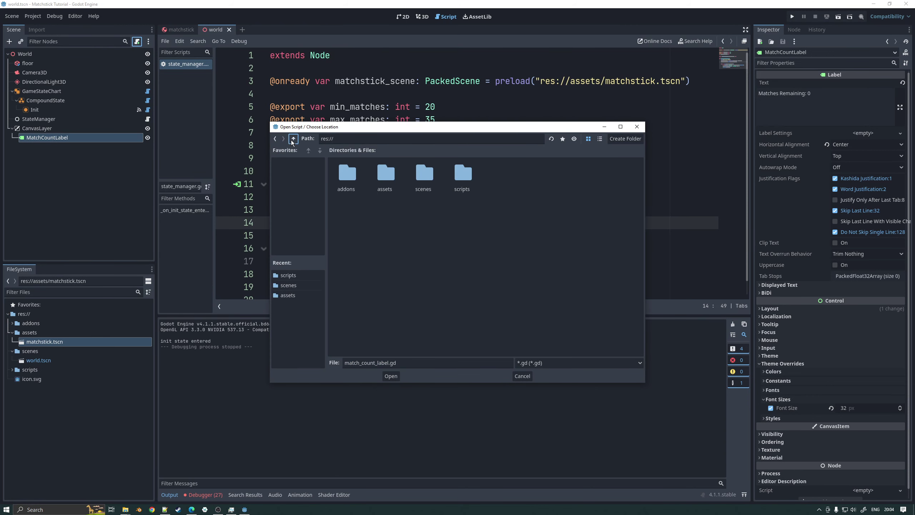
double_click(464, 176)
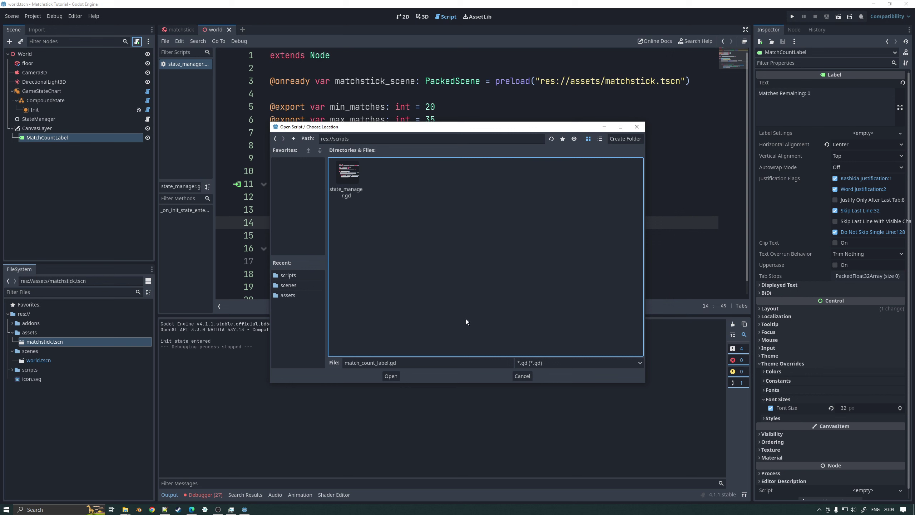
left_click(392, 376)
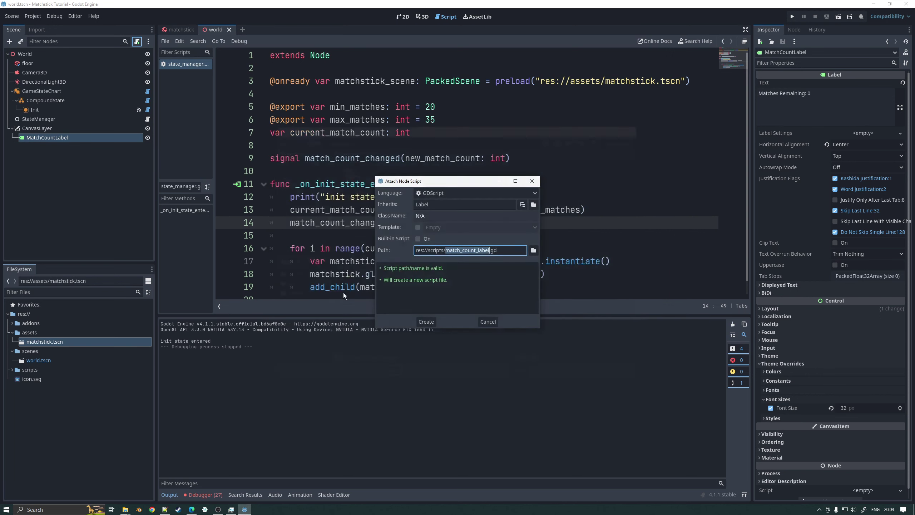
left_click(424, 320)
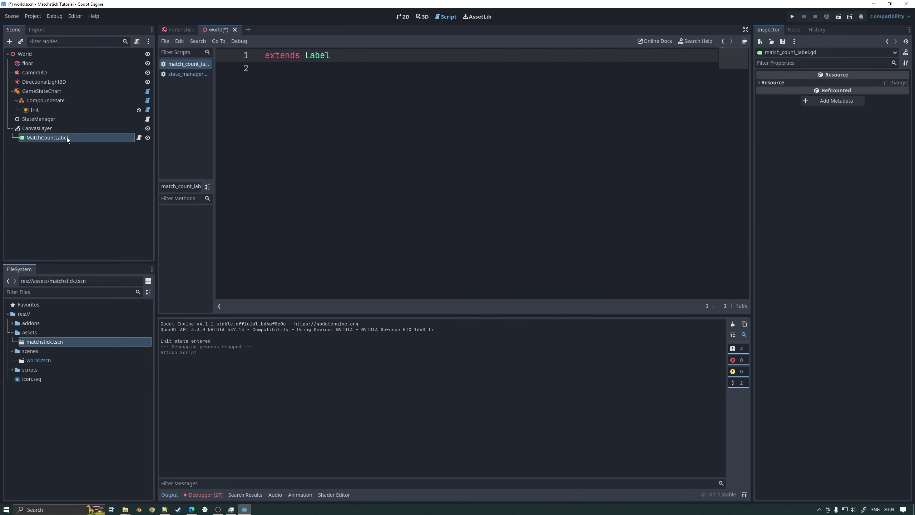
- Connect StateManager's match_count_changed signal to MatchCountLabel, creating the _on_state_manager_match_count_changed stub
left_click(53, 120)
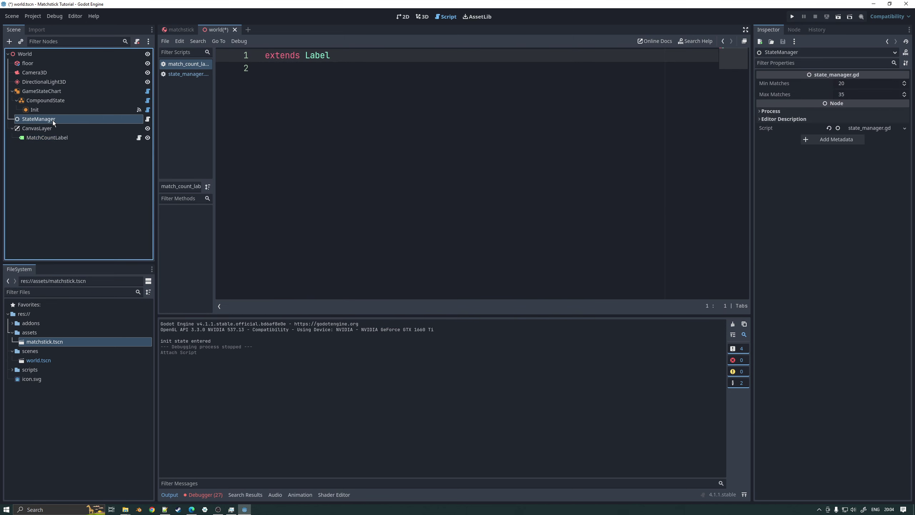
left_click(792, 30)
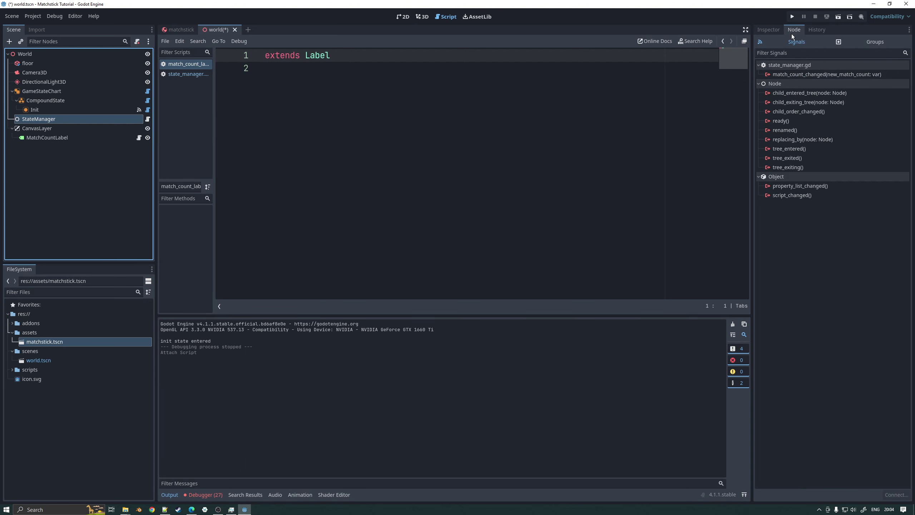
left_click(791, 75)
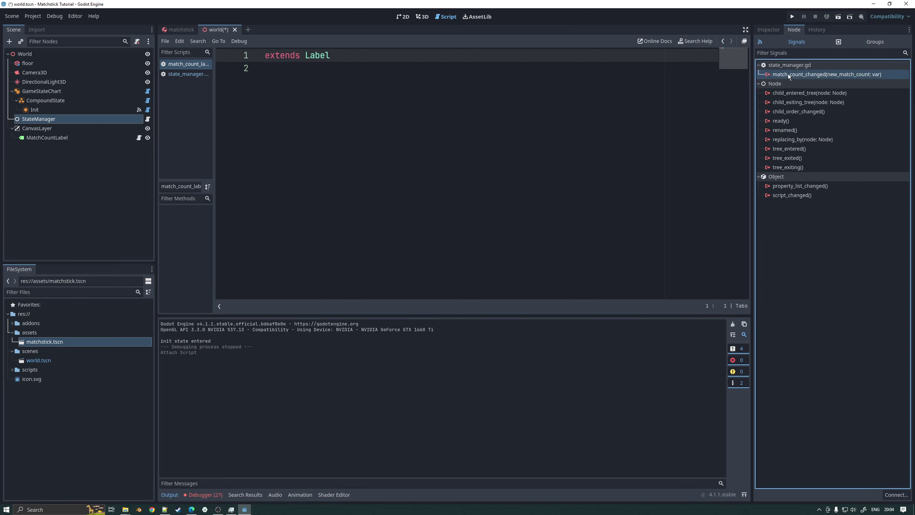
right_click(789, 73)
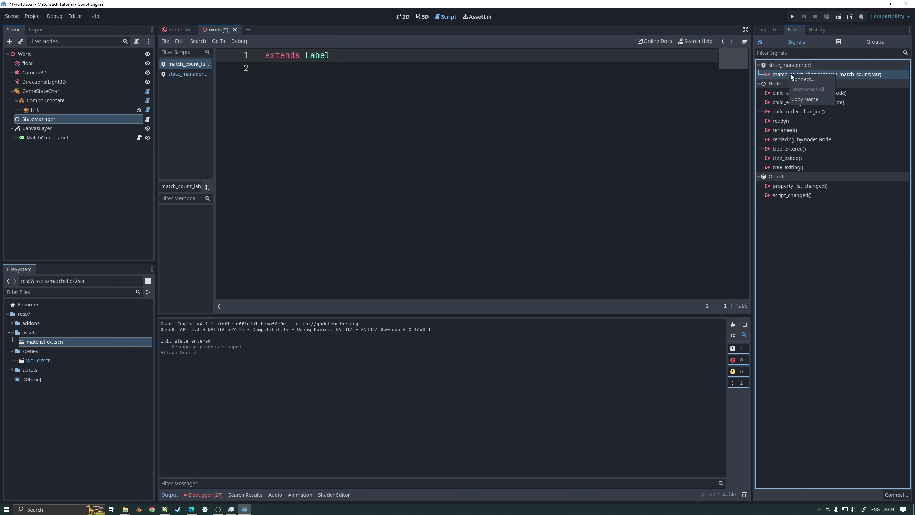
left_click(803, 79)
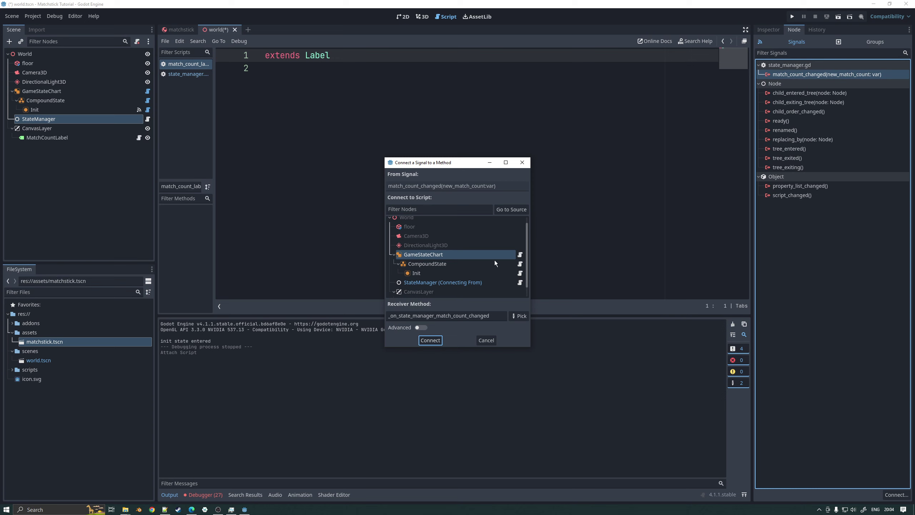
scroll(481, 246, "down", 1)
left_click(434, 291)
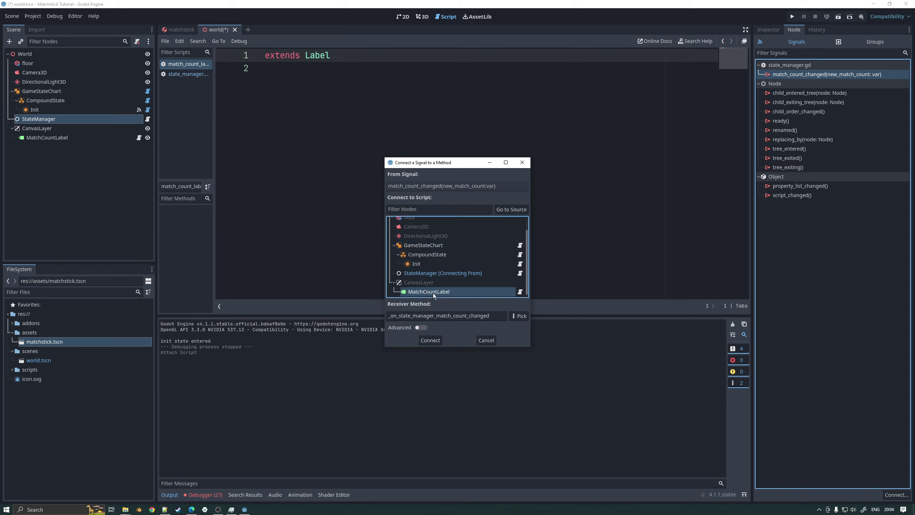
left_click(430, 340)
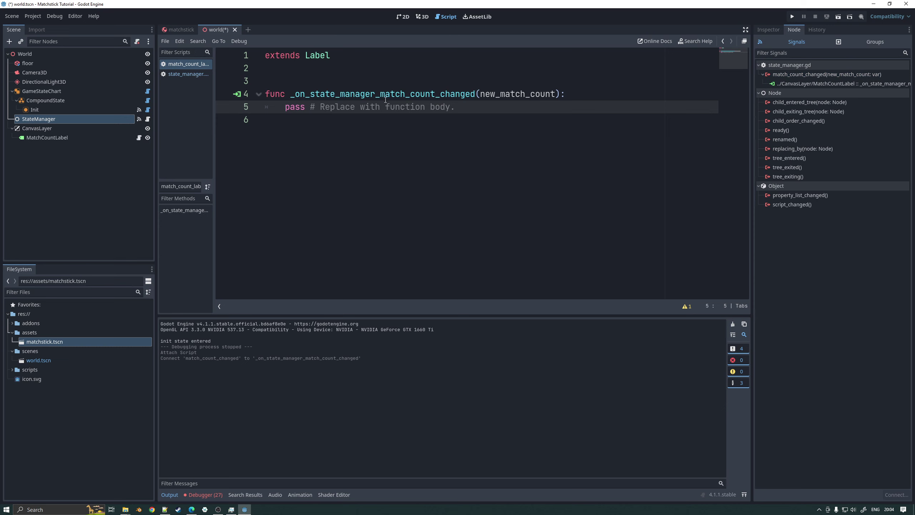
- Replace the handler's pass with text = "Matches Remaining: %d" % new_match_count and save
left_click(271, 74)
key("Delete")
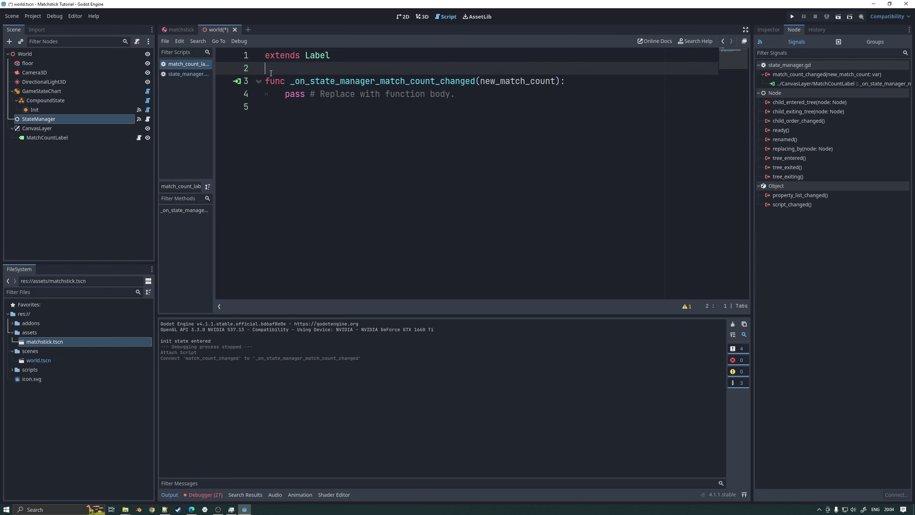
key("Down")
key("Down")
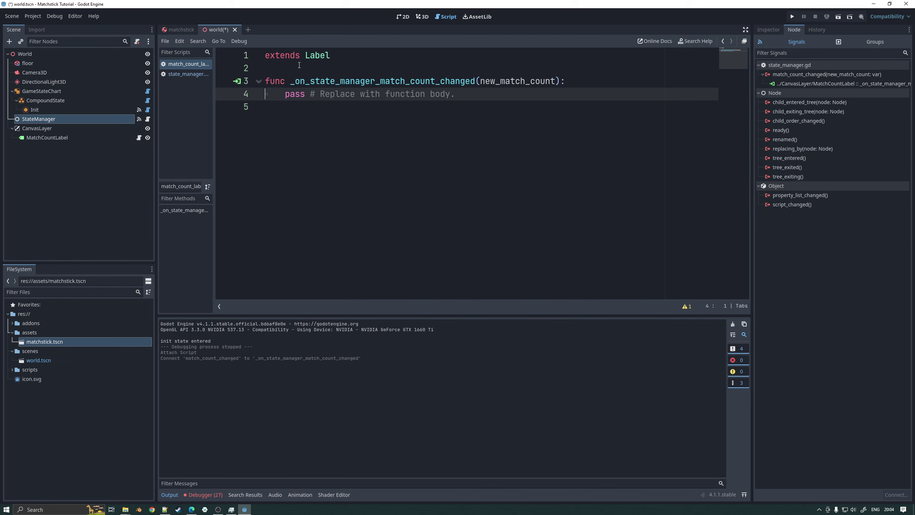
left_click(43, 136)
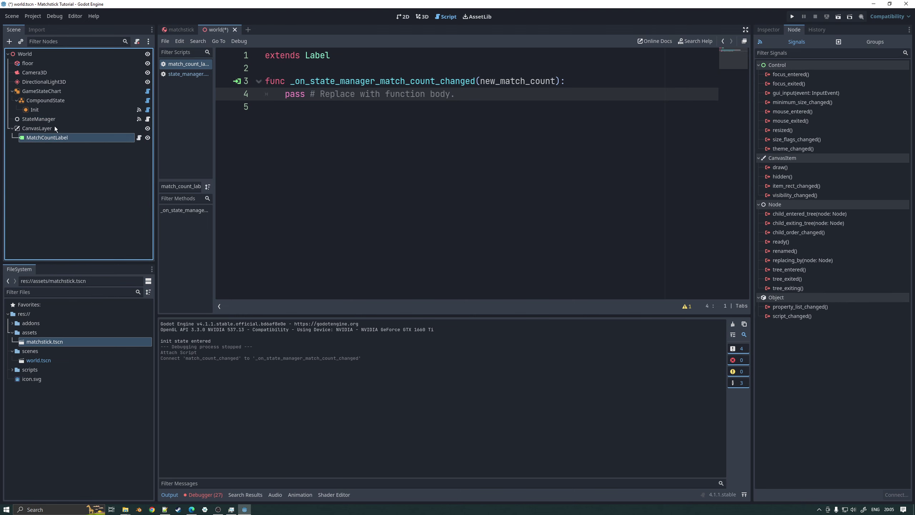
left_click(285, 95)
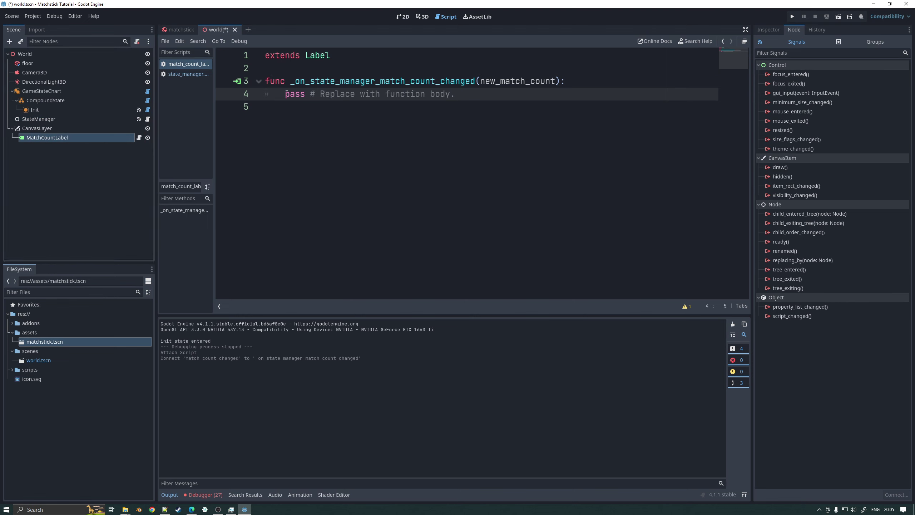
key("shift+End")
type("text = ")
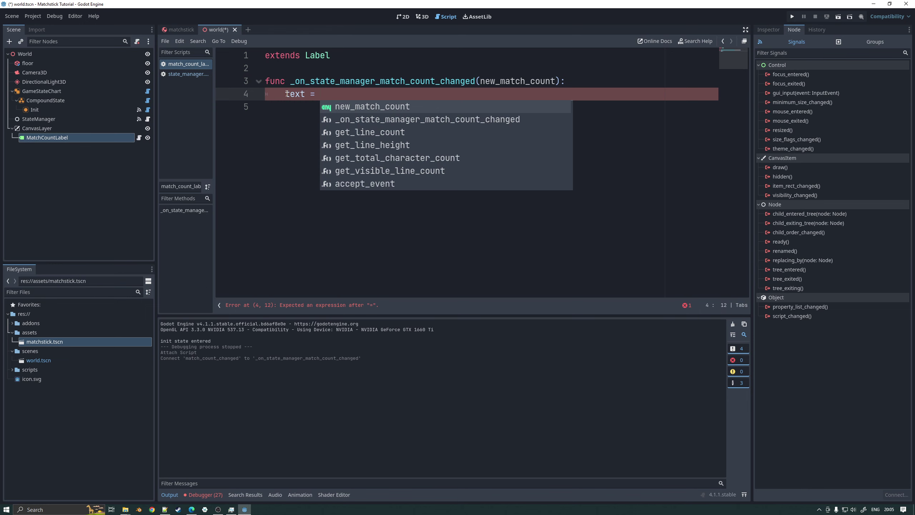
type("\"Matches")
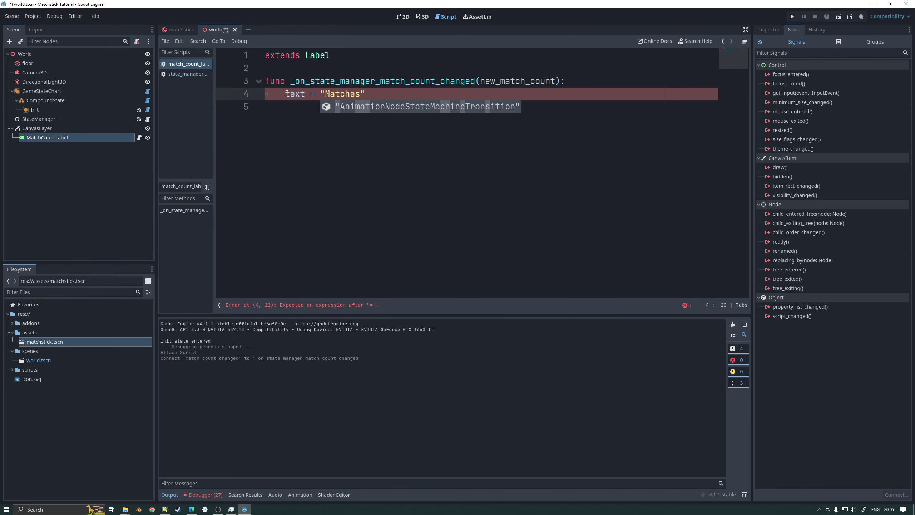
type(" Remain")
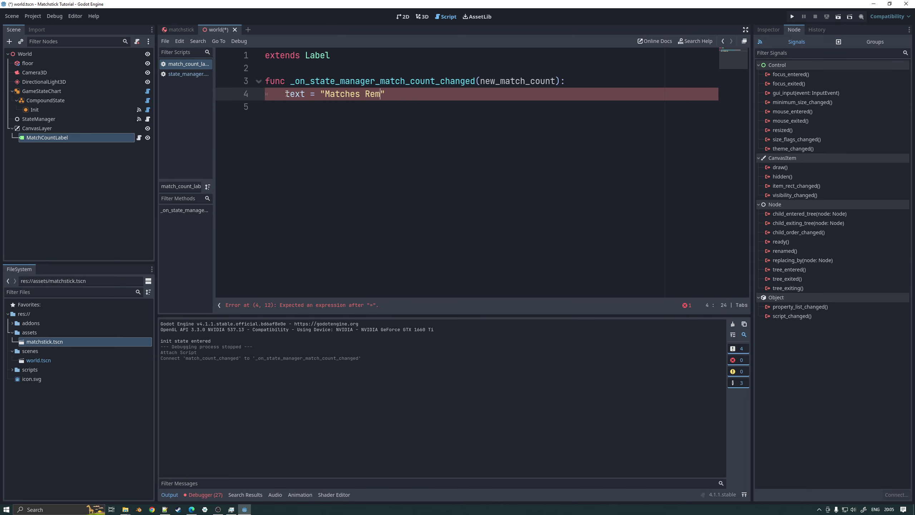
type("ing: %d\" % ")
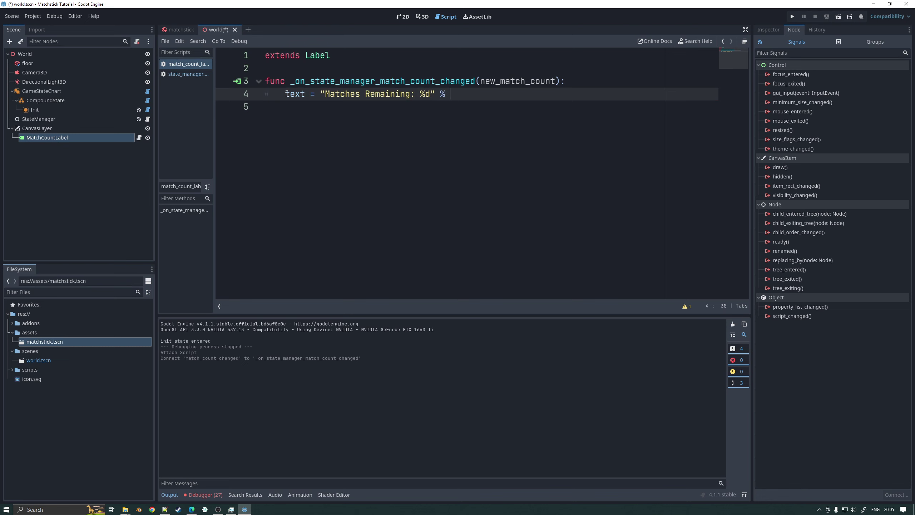
type("new_match_count")
key("ctrl+s")
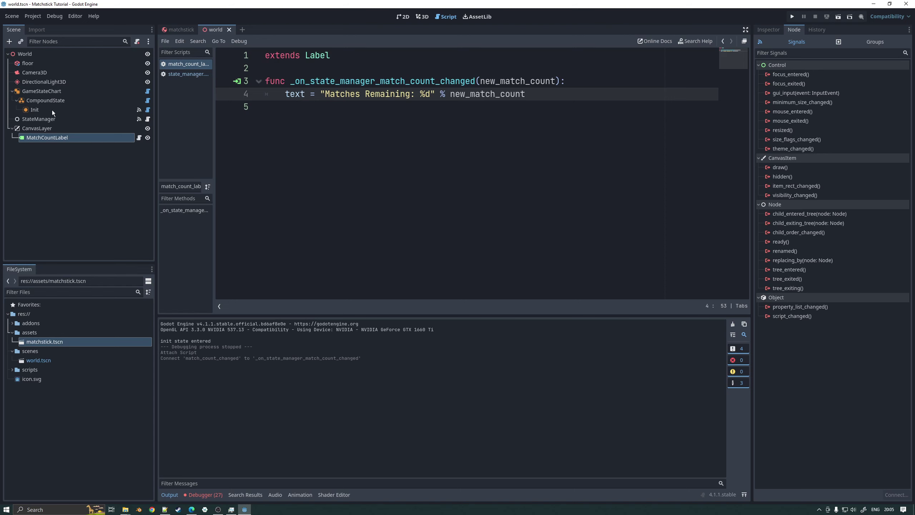
- Run the game to check the 'Matches Remaining: 22' label, close it, and select StateManager
left_click(791, 16)
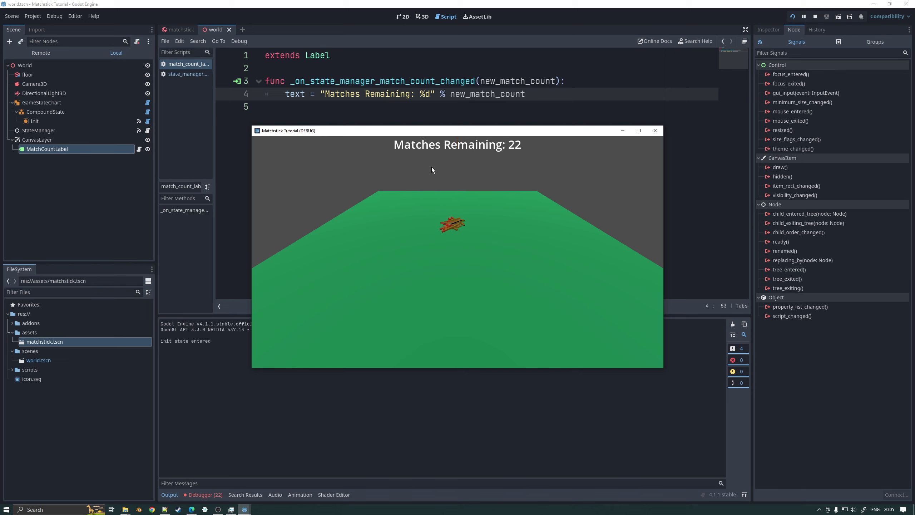
left_click(654, 131)
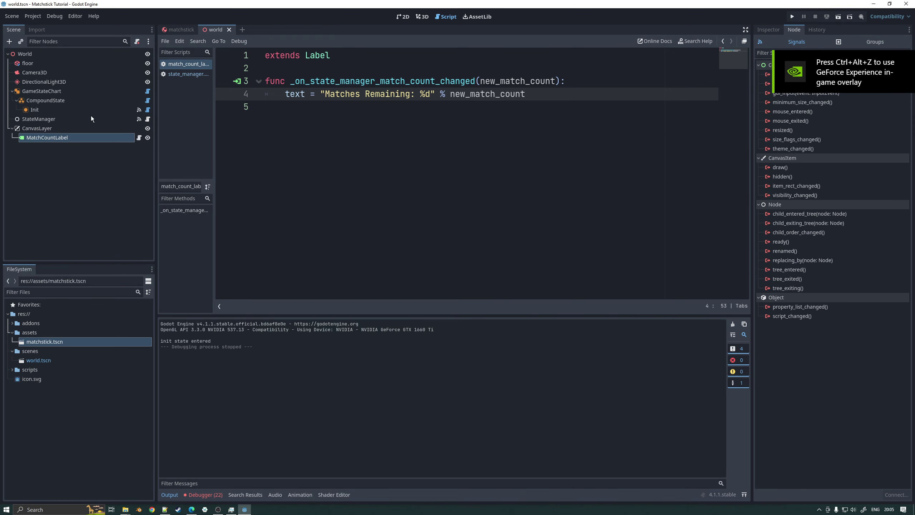
left_click(65, 120)
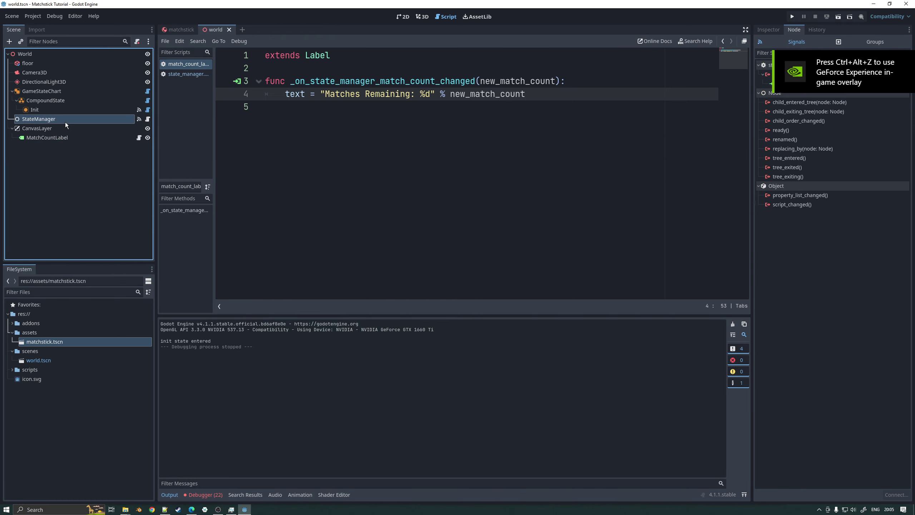
- Add matchstick.rotate_x(randf(2*PI)) after line 18 in the spawning loop and save
left_click(179, 74)
left_click(486, 235)
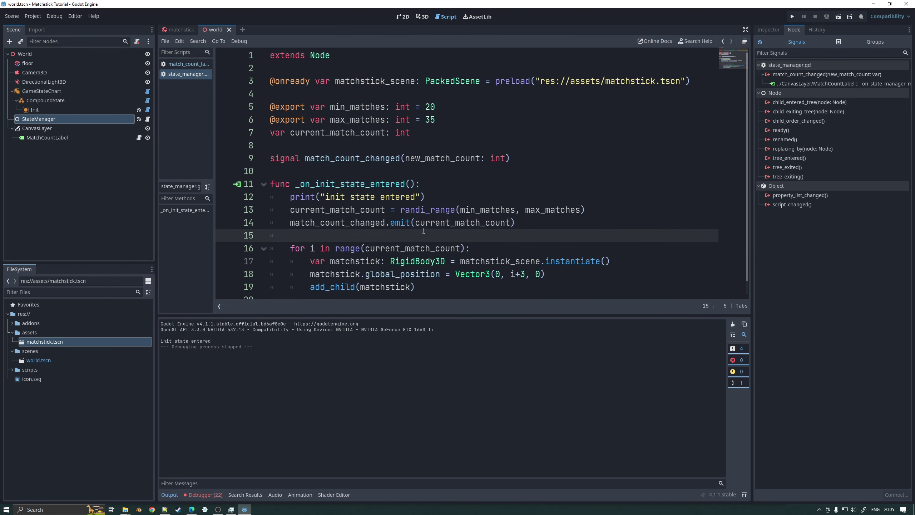
scroll(504, 248, "down", 1)
left_click(568, 263)
key("Return")
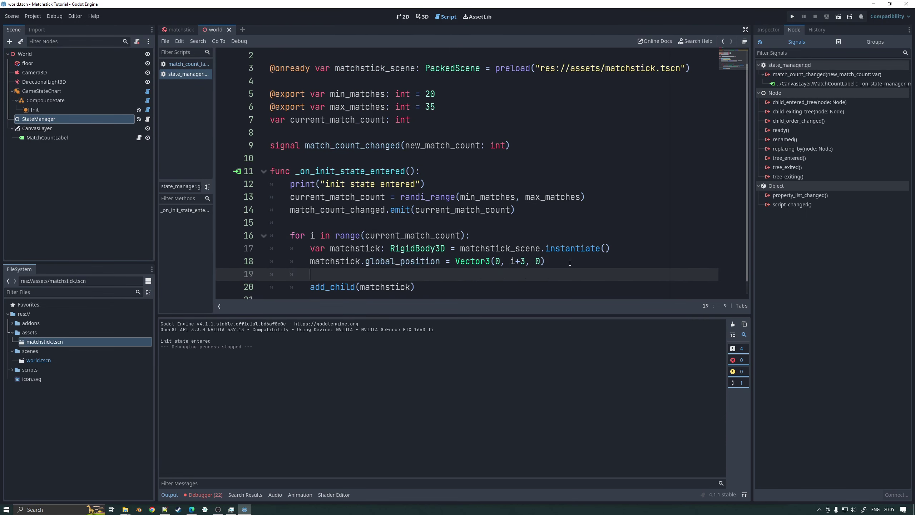
type("match")
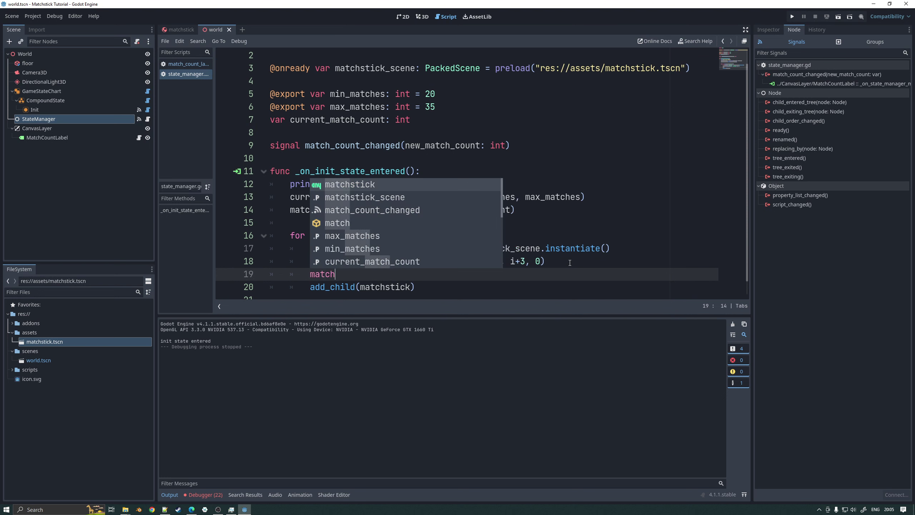
type("stick.r")
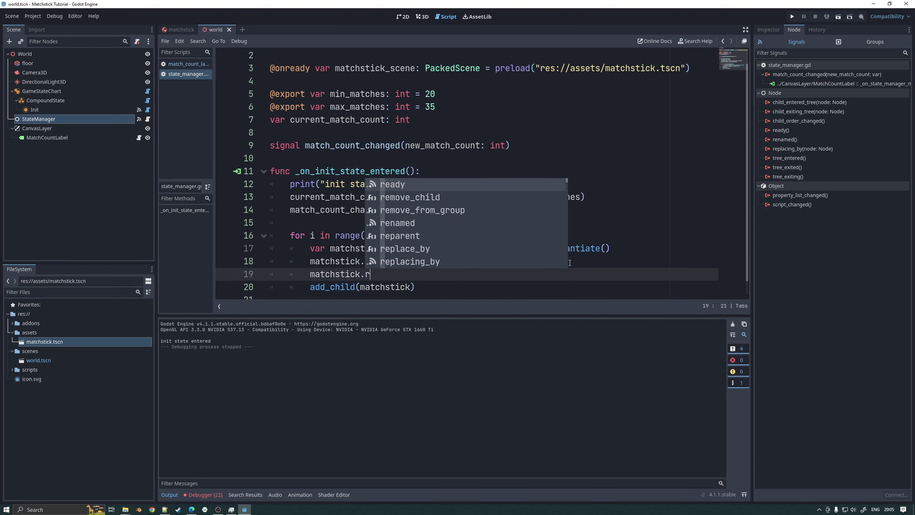
type("otate_x")
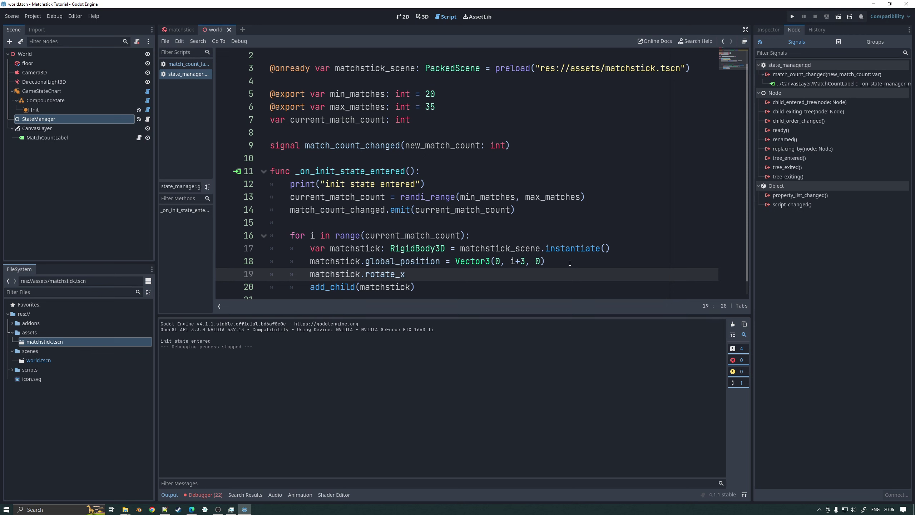
type("(ran")
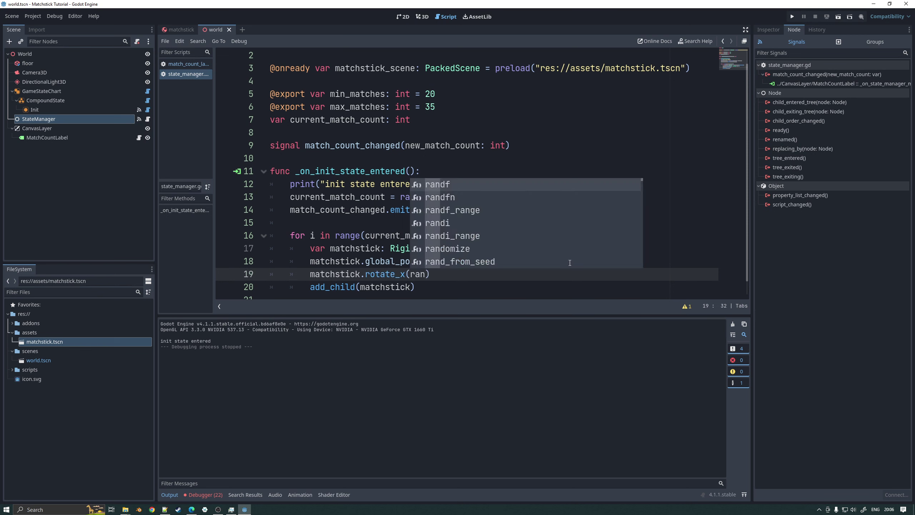
key("Down")
key("Down")
key("Up")
key("Up")
key("Return")
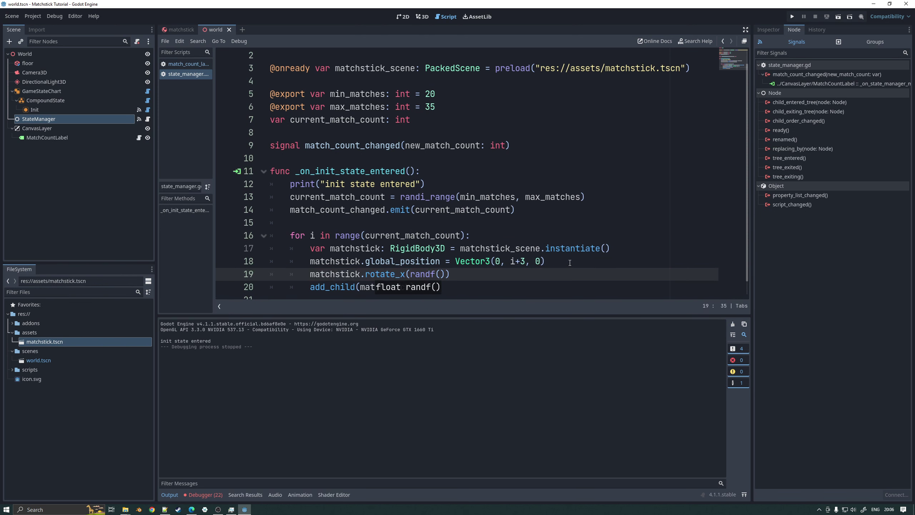
type("2*")
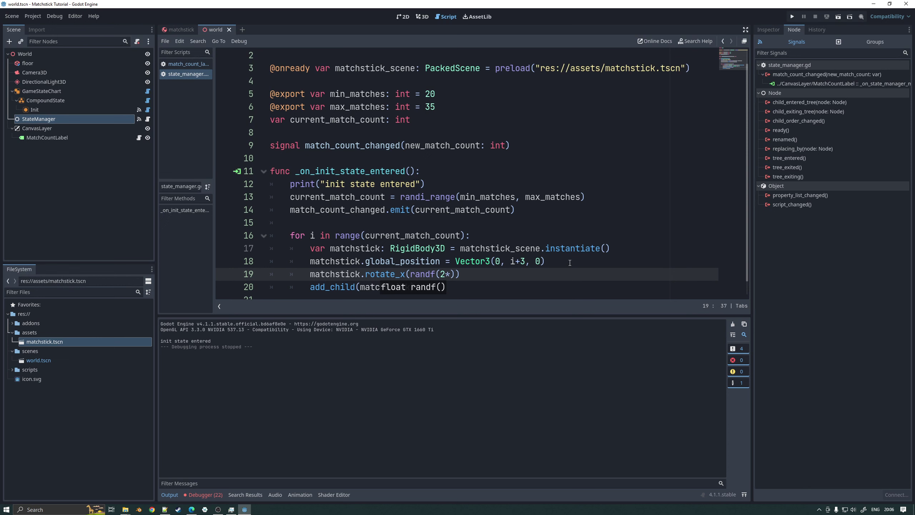
type("PI")
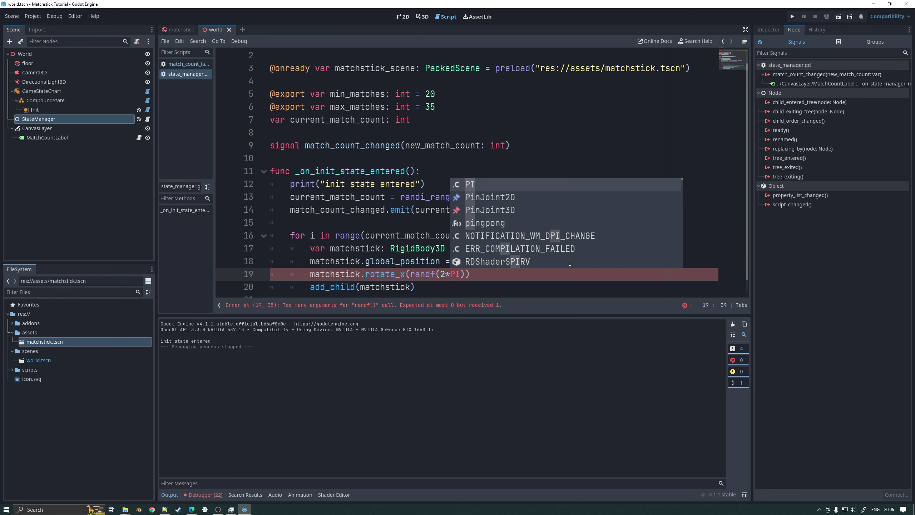
key("Escape")
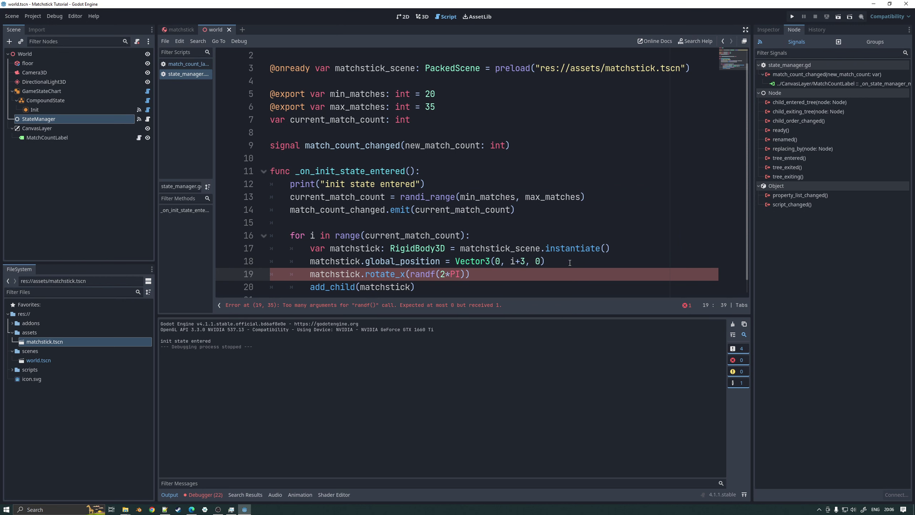
key("ctrl+s")
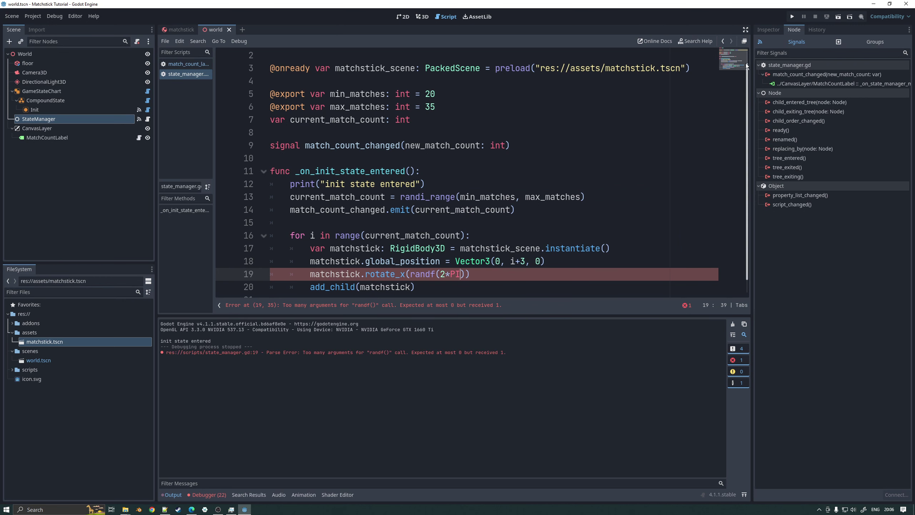
- After the line 19 parse error, change randf(2*PI) to randf_range(0, 2*PI), save, and dismiss the error
left_click(791, 17)
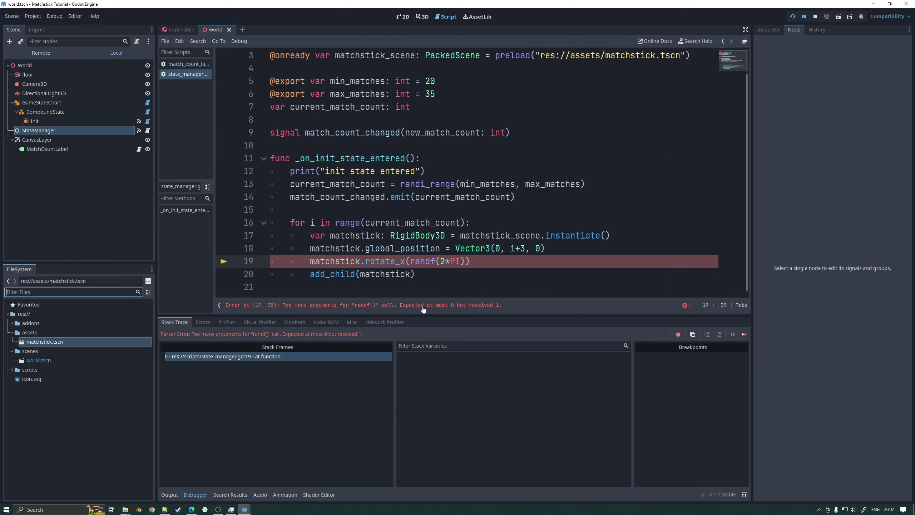
left_click(413, 261)
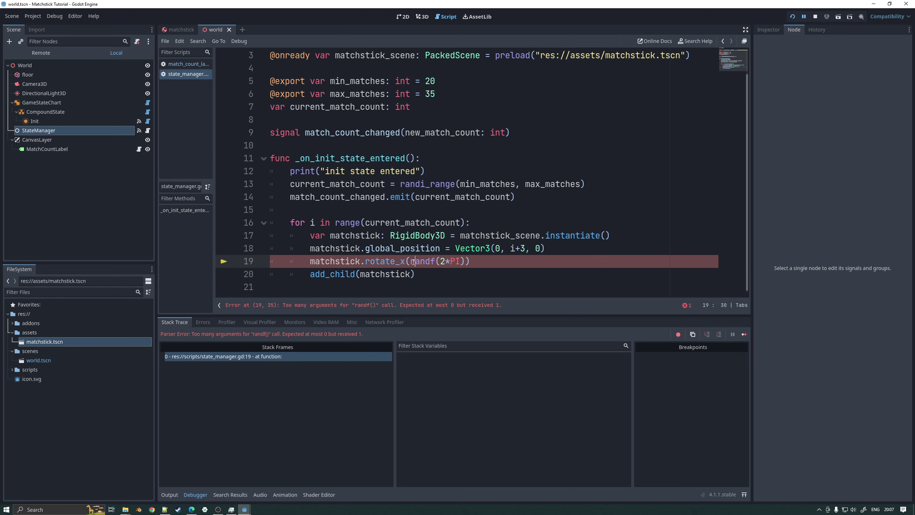
key("shift+End")
key("shift+Left")
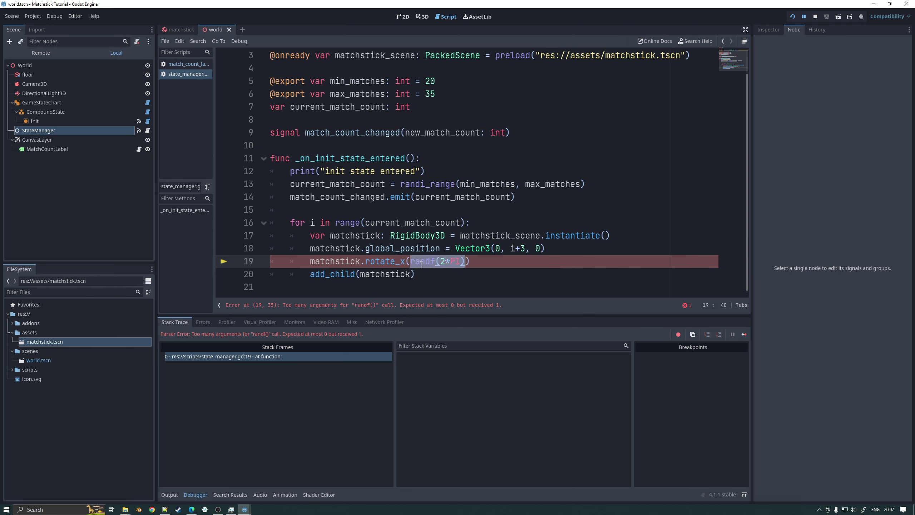
type("ran")
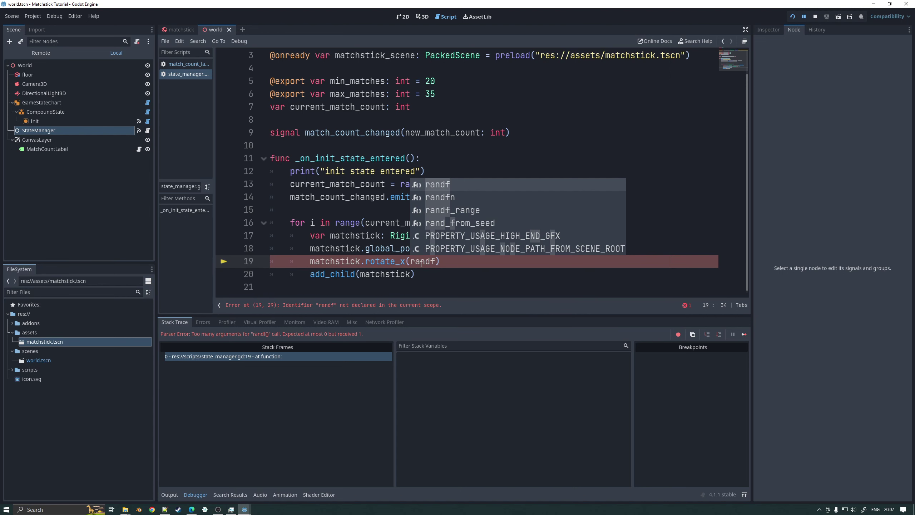
key("Down")
key("Down")
key("Return")
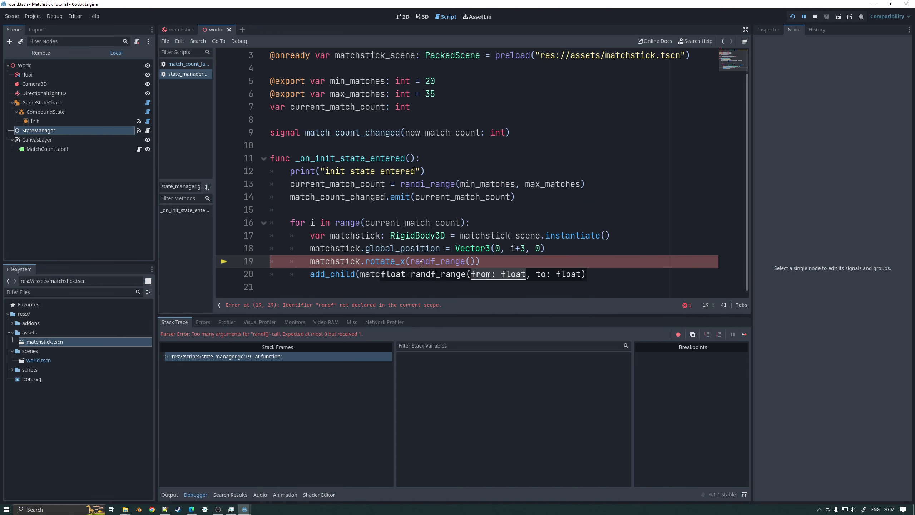
type("0, 2")
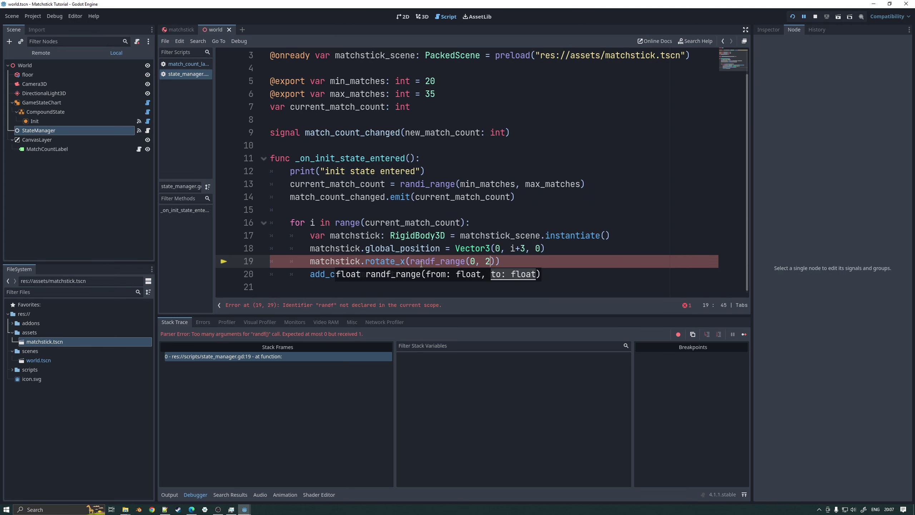
type("*PI")
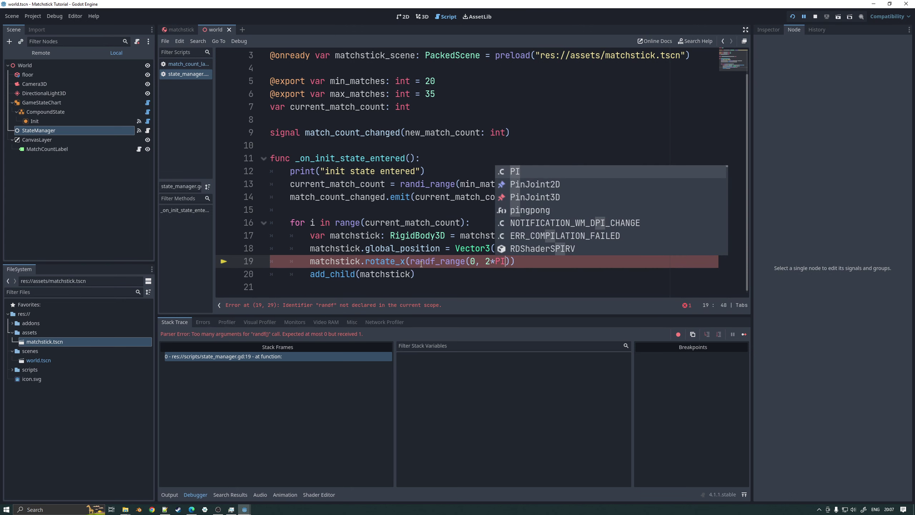
key("ctrl+s")
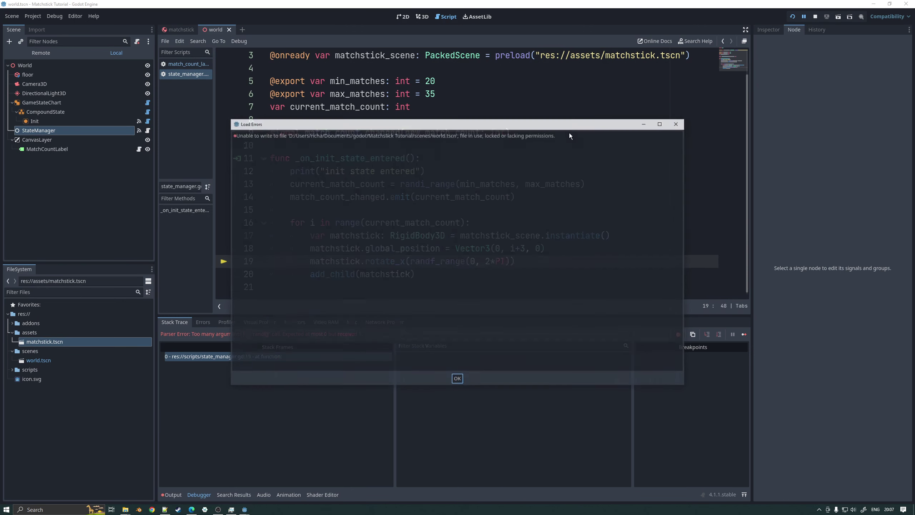
left_click(457, 379)
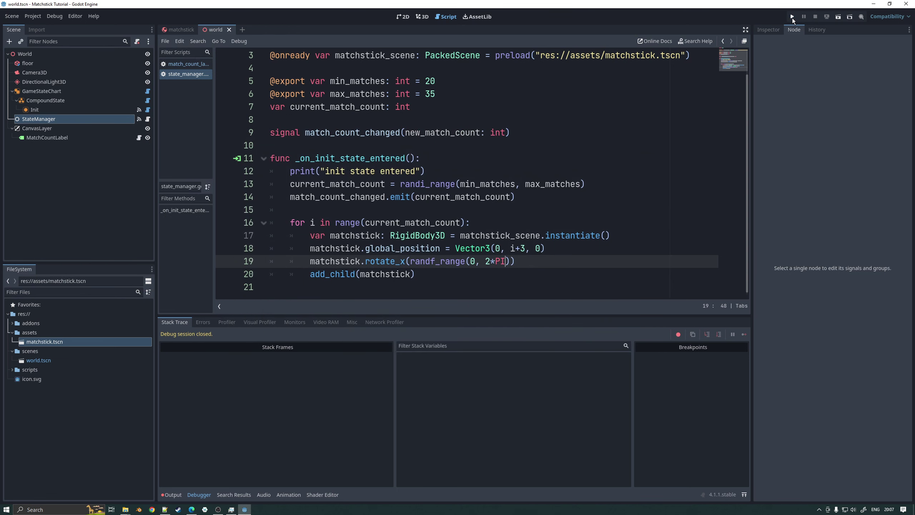
- Test the fix in a game run, close it, and finish the rotate_x line's closing parentheses
left_click(792, 17)
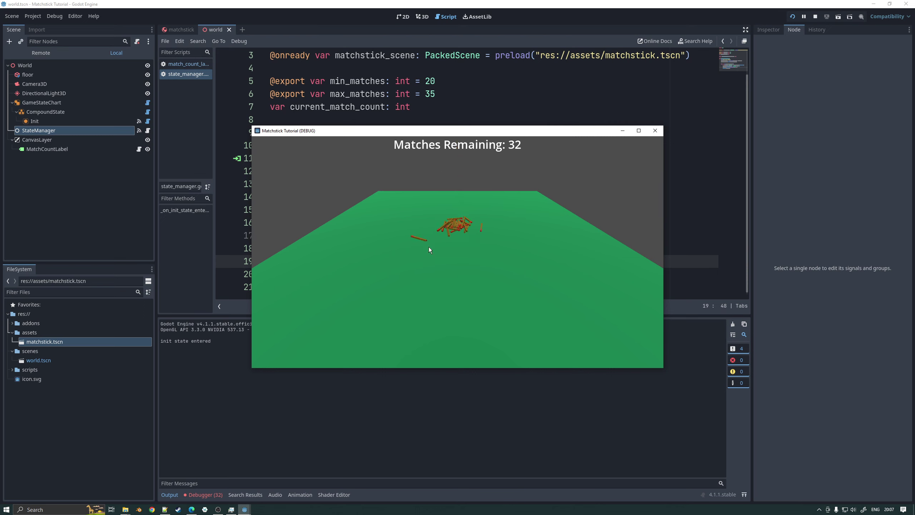
left_click(655, 130)
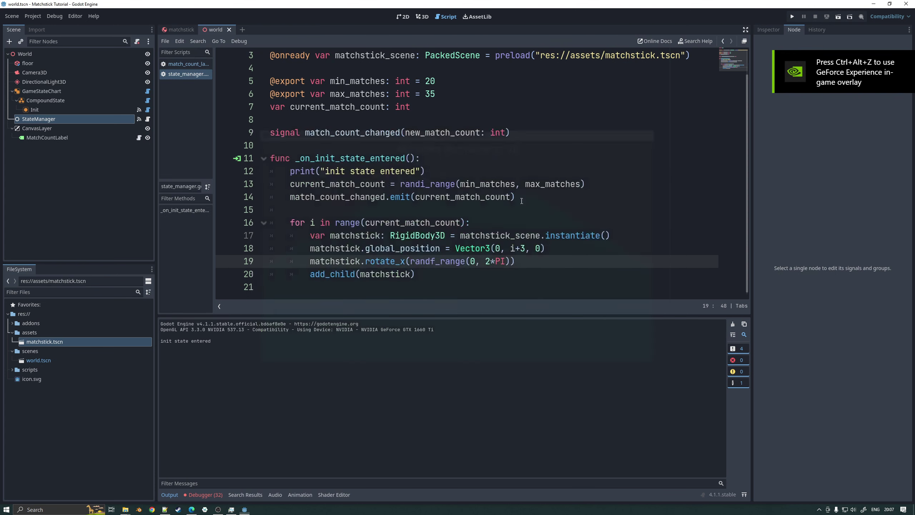
type("))")
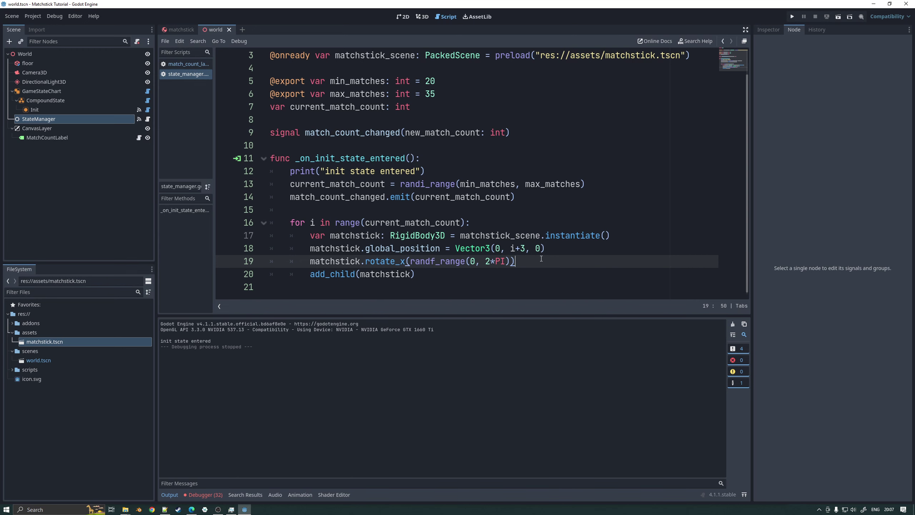
- Duplicate the rotation line as matchstick.rotate_z(randf_range(0, 2*PI))
key("shift+Home")
key("Left")
key("ctrl+shift+d")
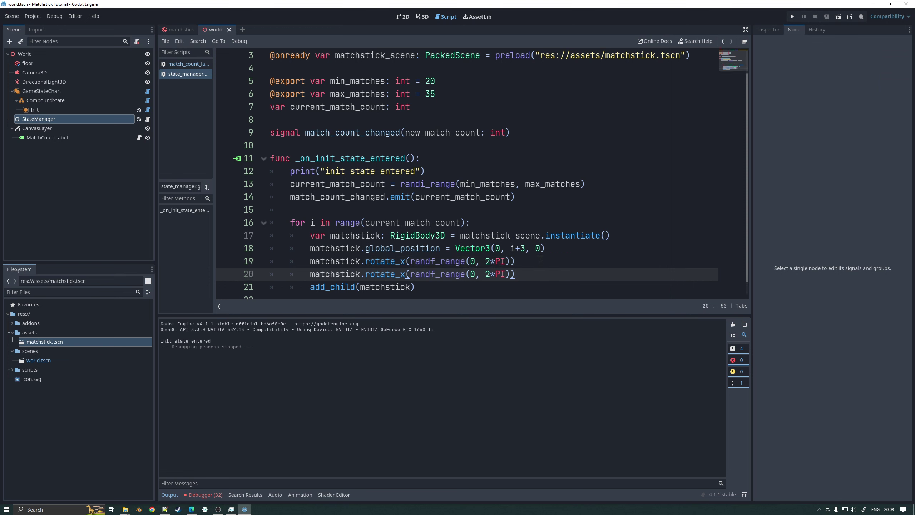
key("BackSpace")
type("z")
- In the 3D view, move Camera3D sideways toward the floor's middle and tilt it down
left_click(422, 16)
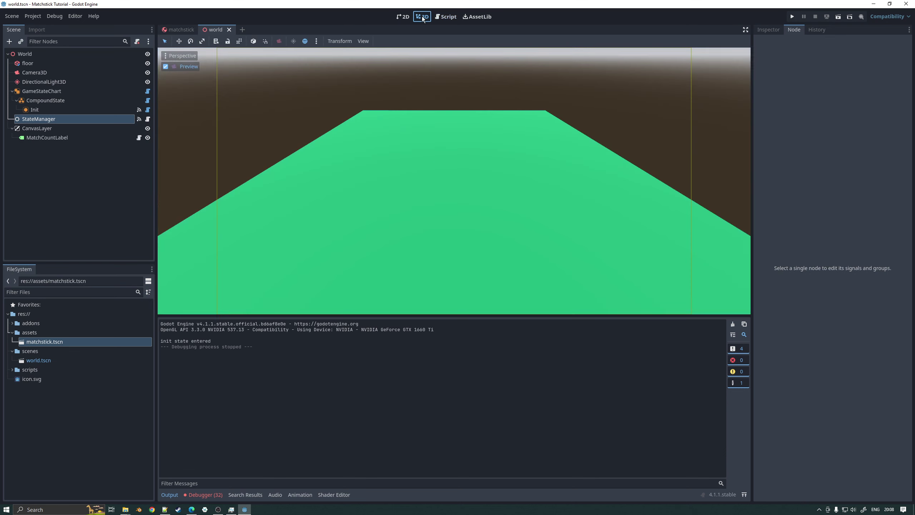
left_click(165, 67)
middle_click_drag(369, 146, 310, 116)
scroll(340, 143, "up", 5)
left_click(256, 117)
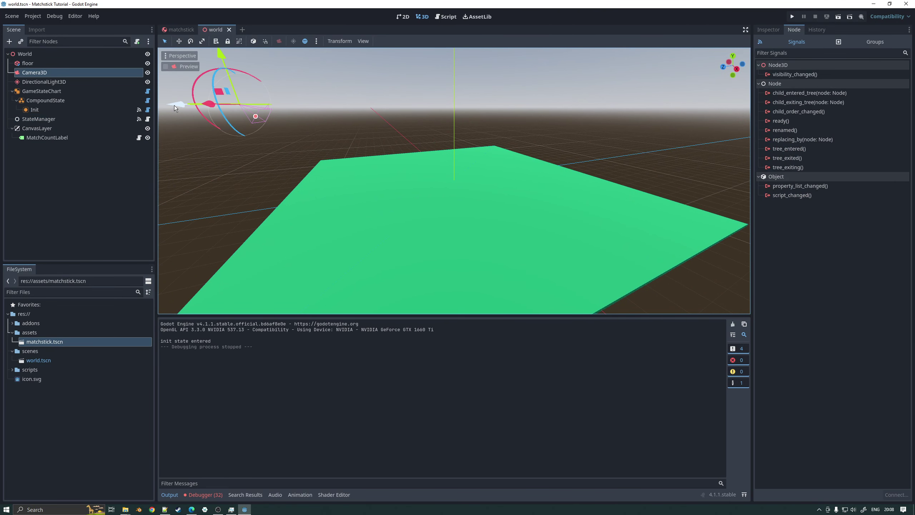
left_click_drag(174, 105, 335, 118)
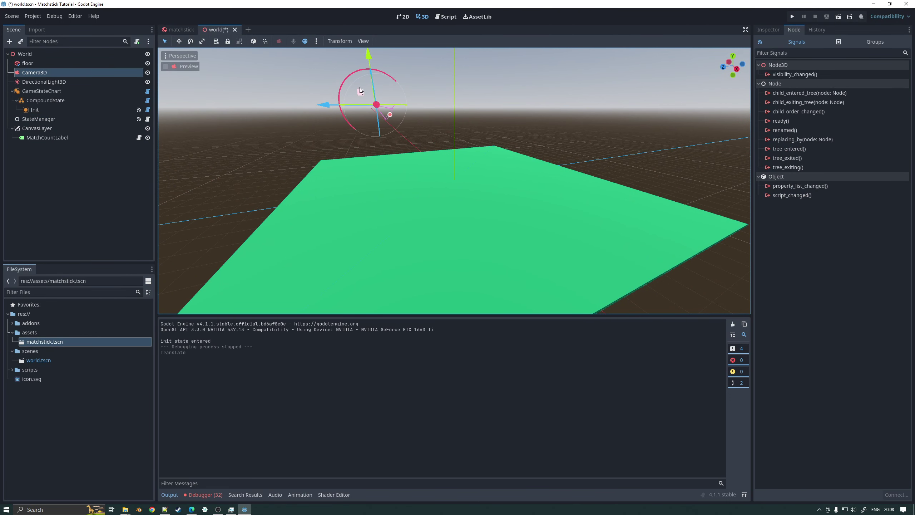
left_click_drag(347, 76, 348, 76)
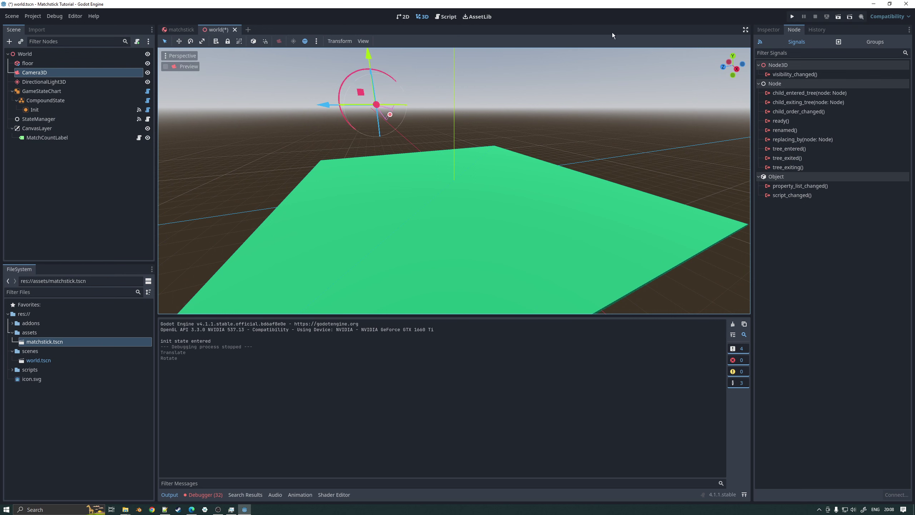
- Run the game to check the rotated matchsticks and 'Matches Remaining: 35', close it, and select Init
left_click(795, 16)
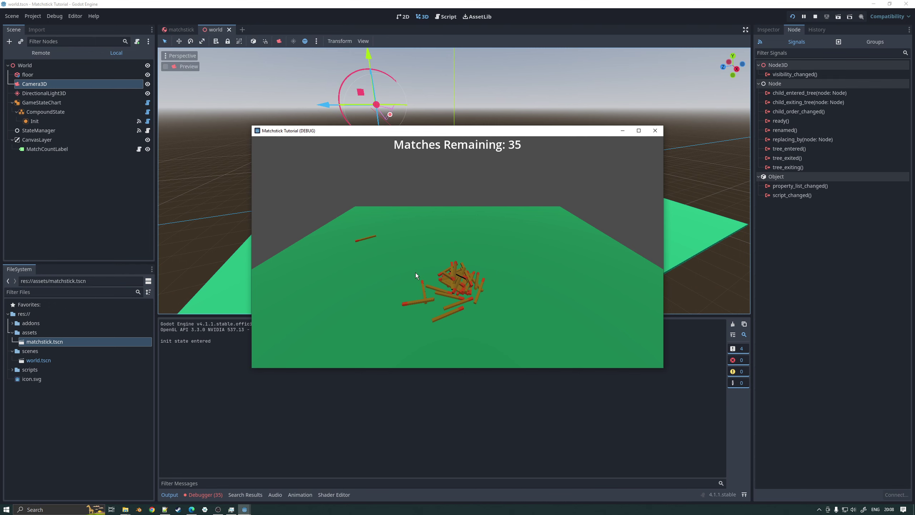
left_click(658, 132)
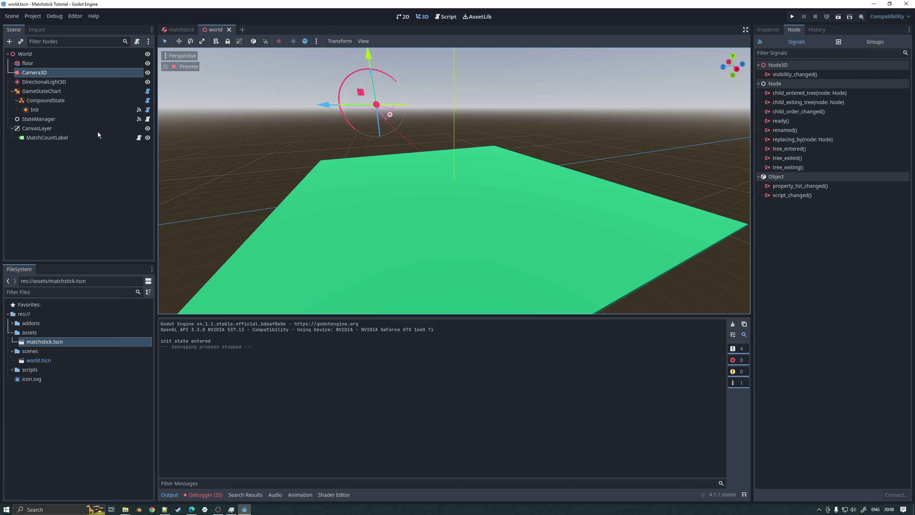
left_click(58, 110)
- Add an atomic state under CompoundState and name it PlayerTurn
left_click(50, 102)
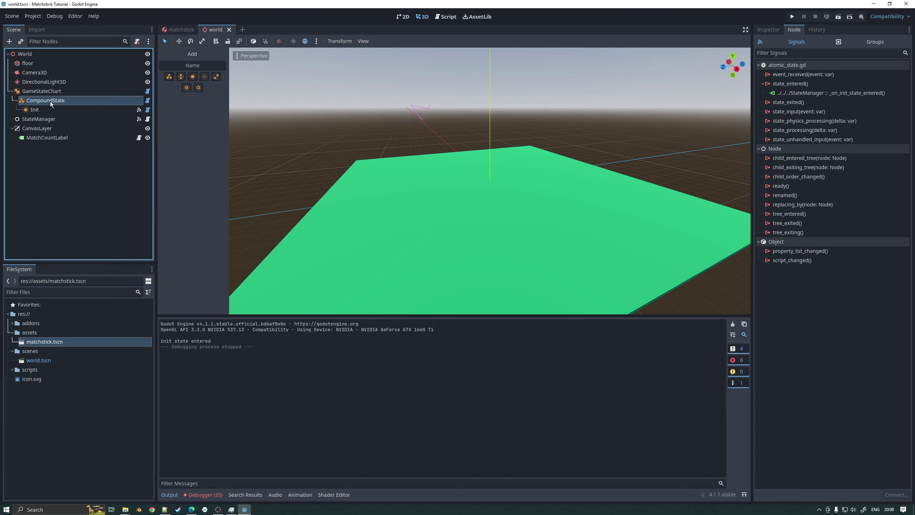
right_click(50, 102)
left_click(67, 119)
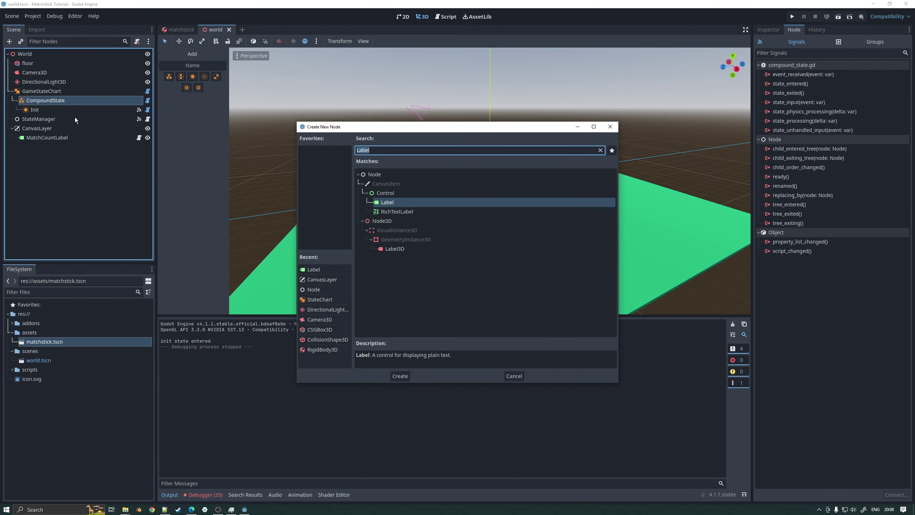
left_click(514, 375)
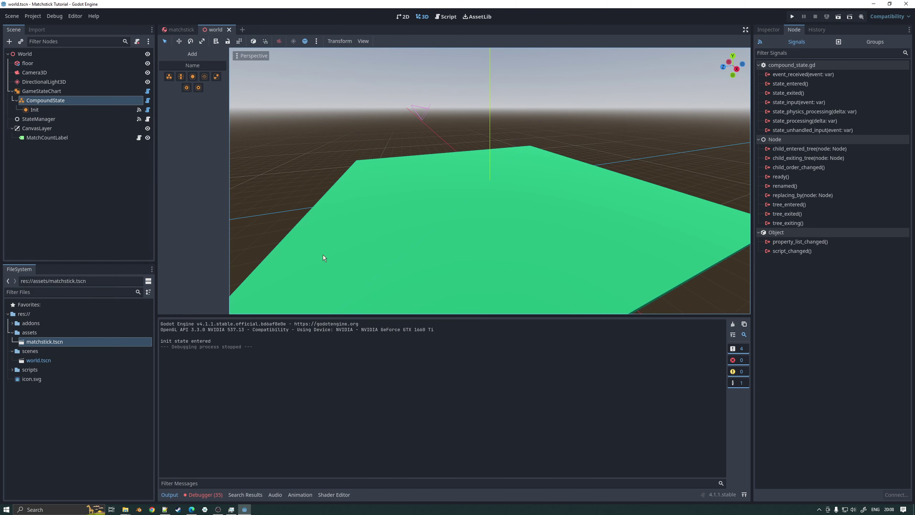
left_click(193, 77)
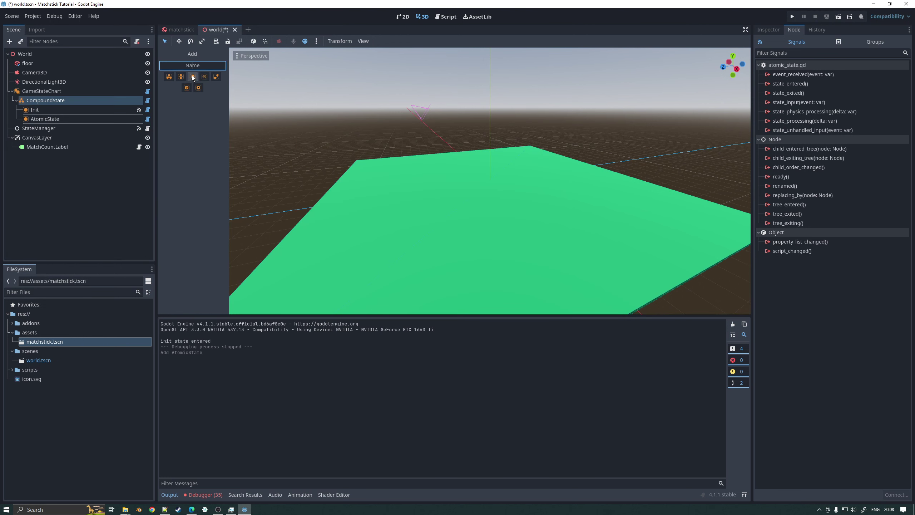
double_click(116, 118)
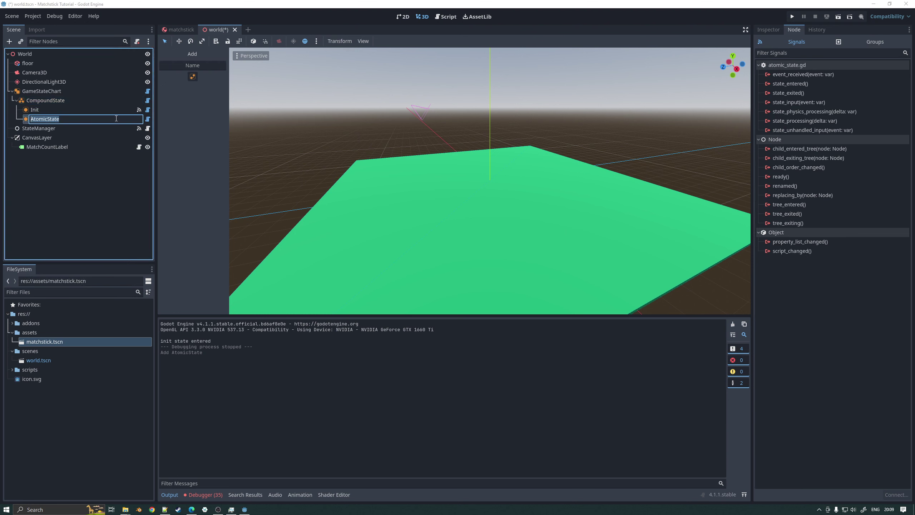
type("PlayerTurnState")
key("Return")
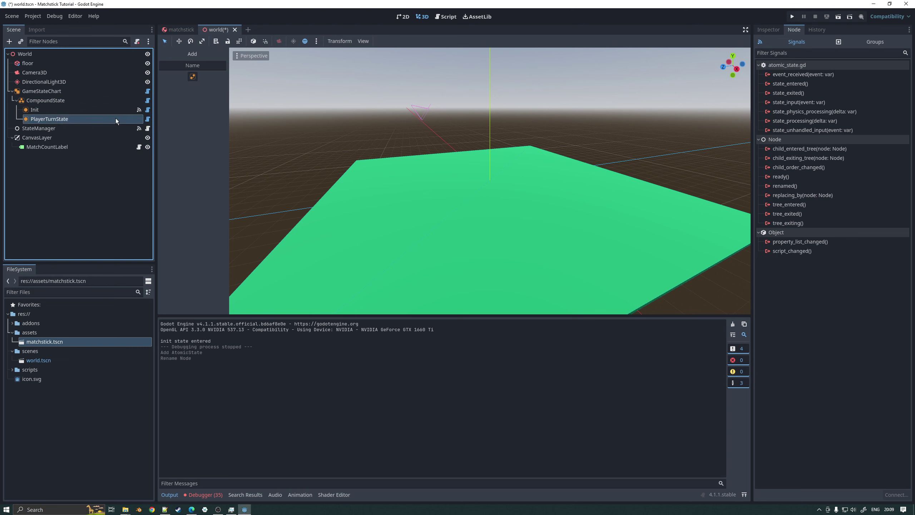
left_click(116, 119)
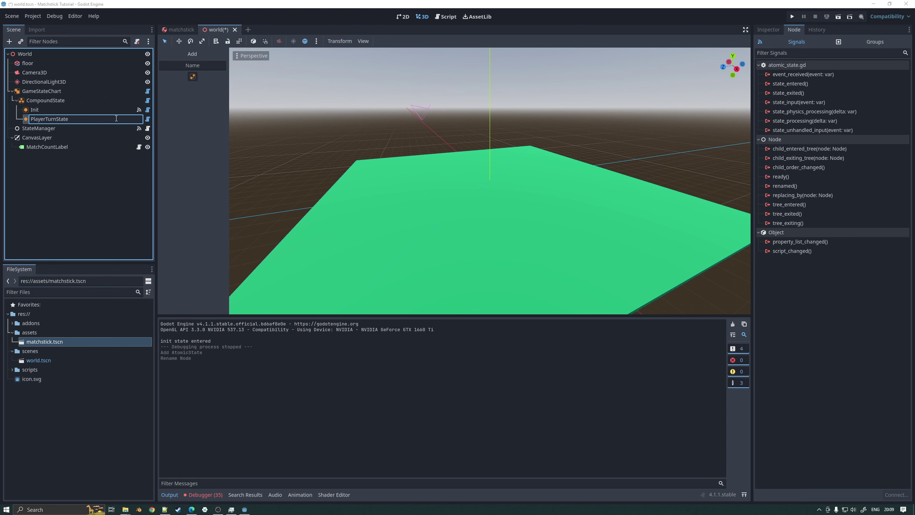
key("BackSpace")
key("BackSpace")
key("BackSpace")
key("Return")
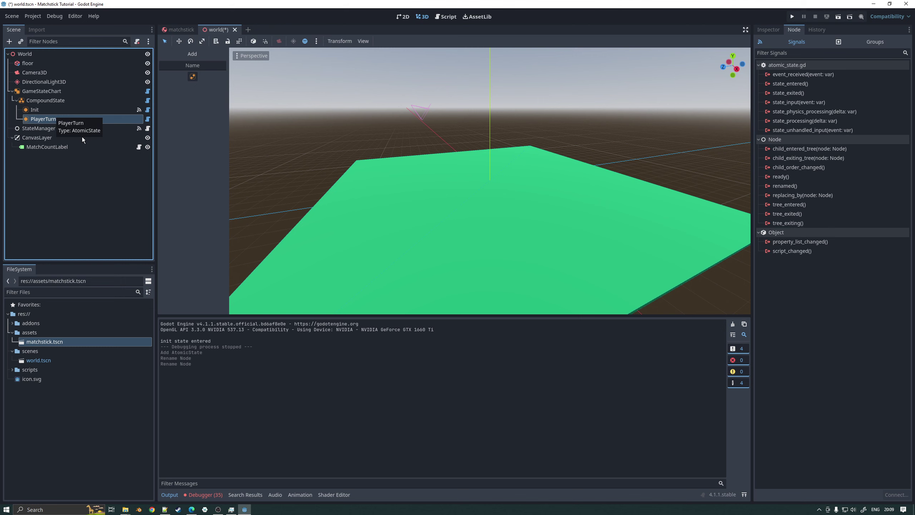
- Add a new Transition node under the Init state
left_click(45, 113)
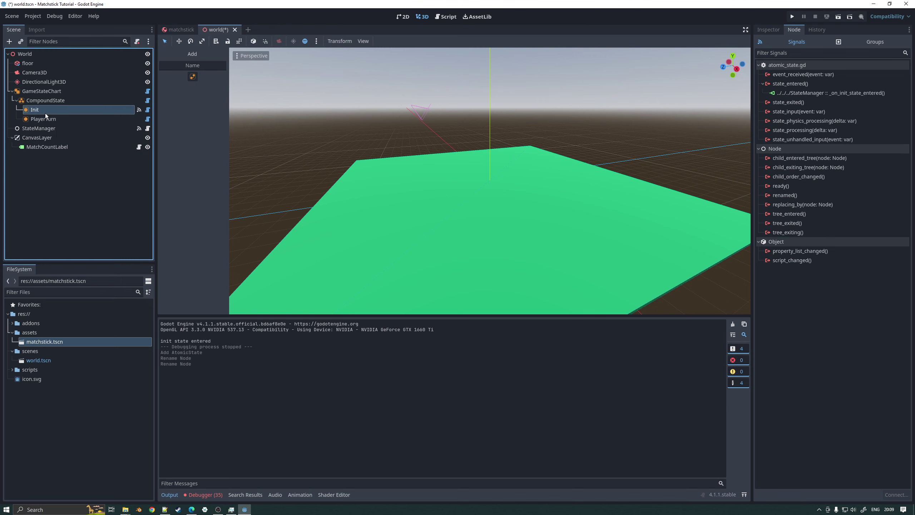
left_click(46, 118)
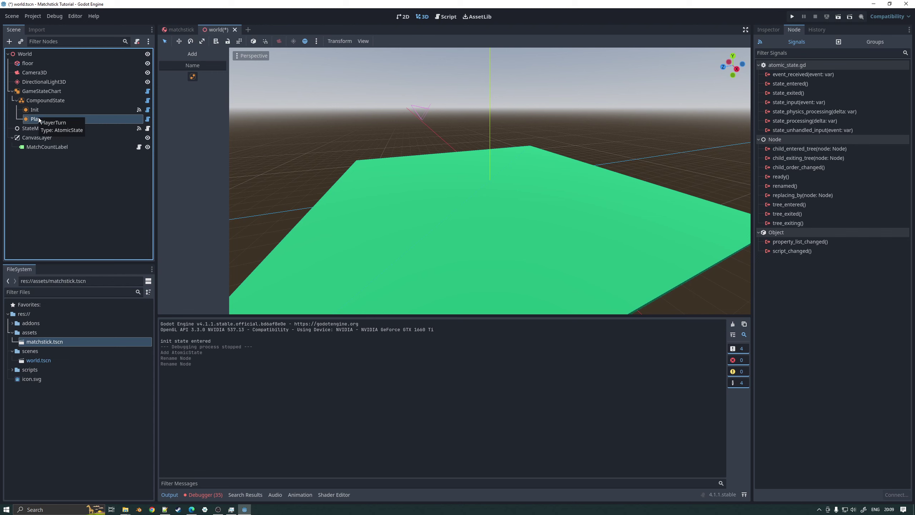
left_click(34, 113)
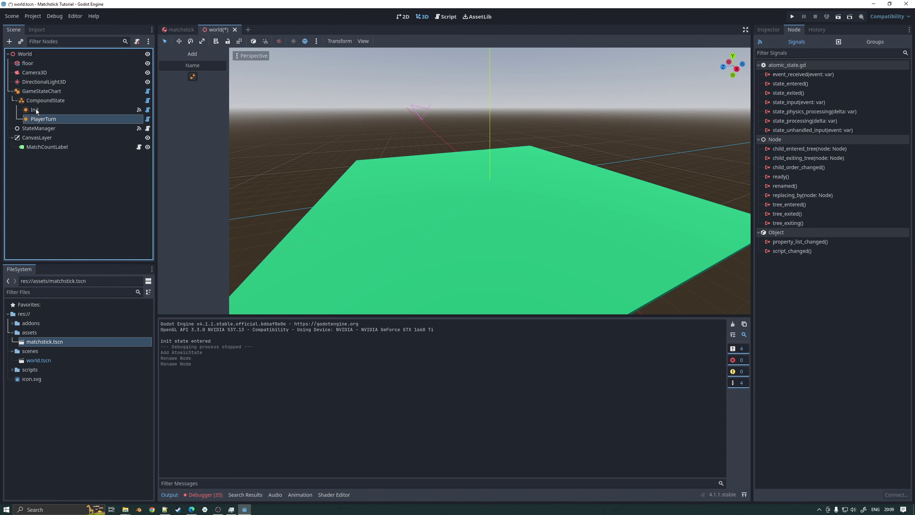
left_click(37, 119)
left_click(46, 100)
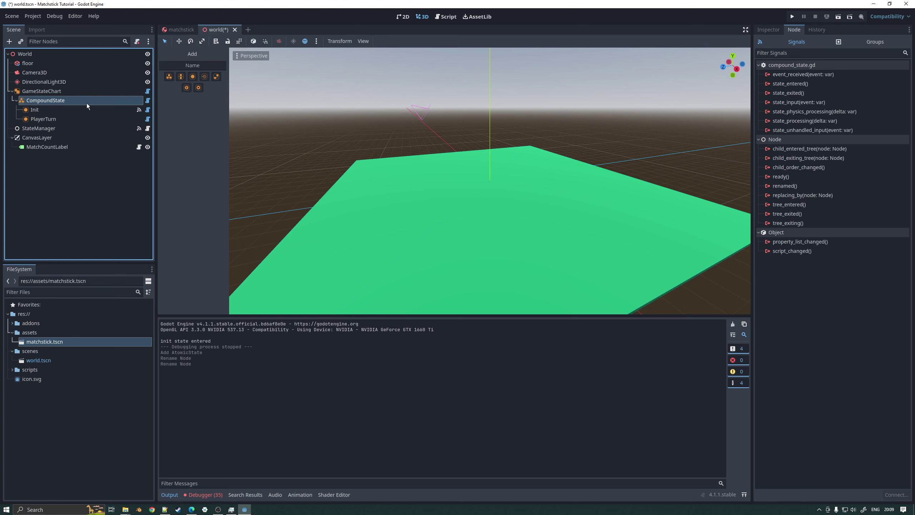
left_click(37, 110)
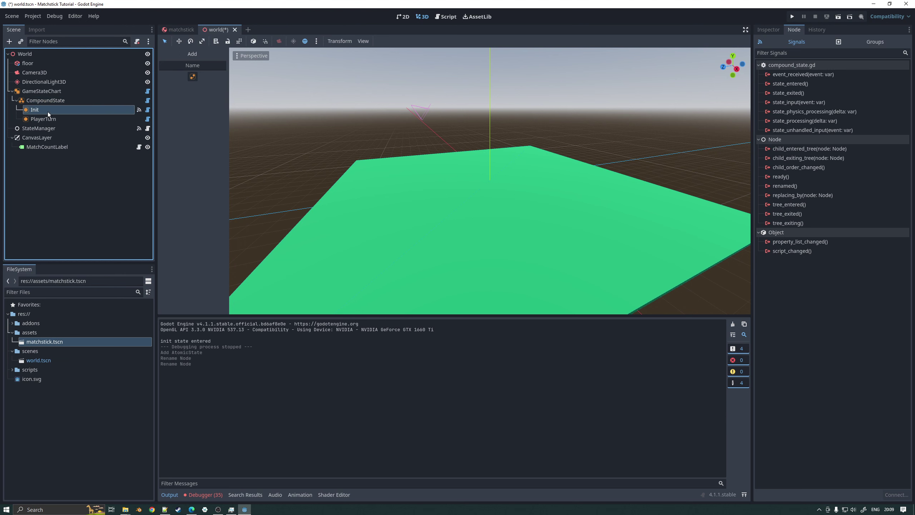
left_click(192, 77)
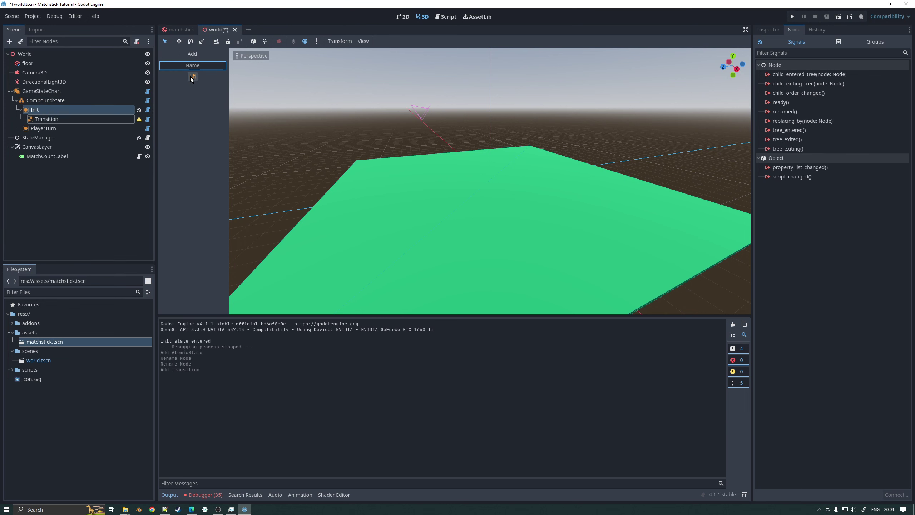
- Rename the new transition to ToPlayerTurn
left_click(46, 120)
left_click(47, 120)
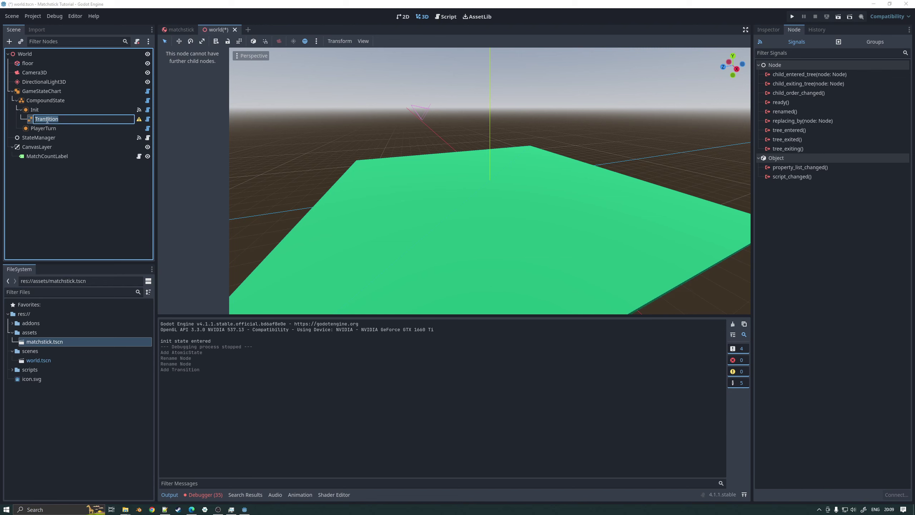
type("ToPlayerTurn")
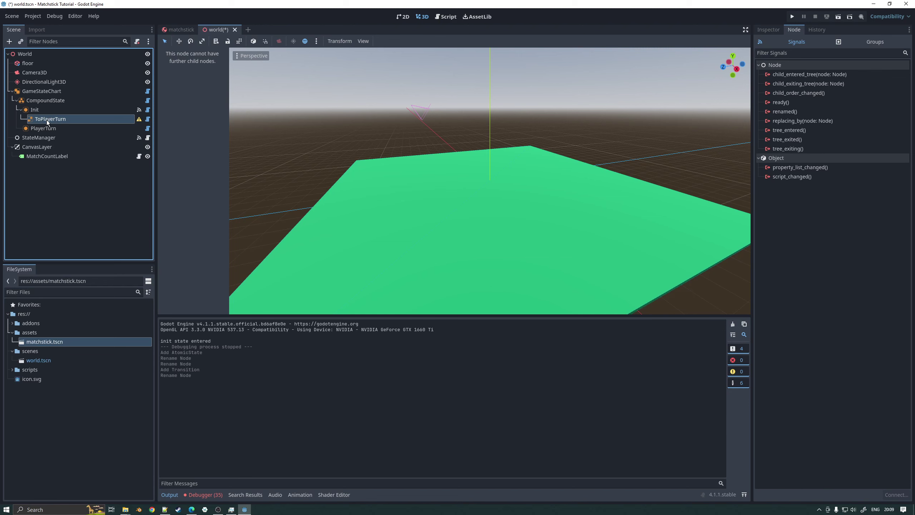
left_click(704, 56)
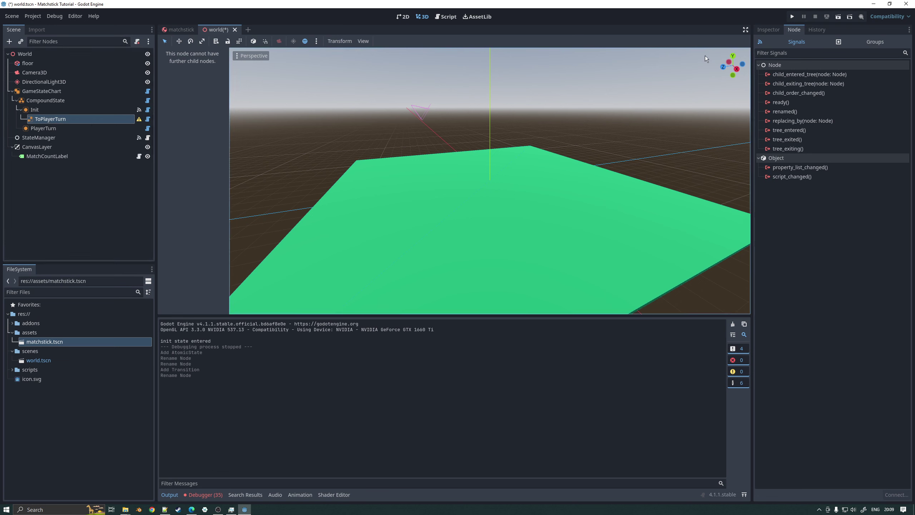
- Target ToPlayerTurn at PlayerTurn, set its event to to_player_turn, and save the scene
left_click(765, 30)
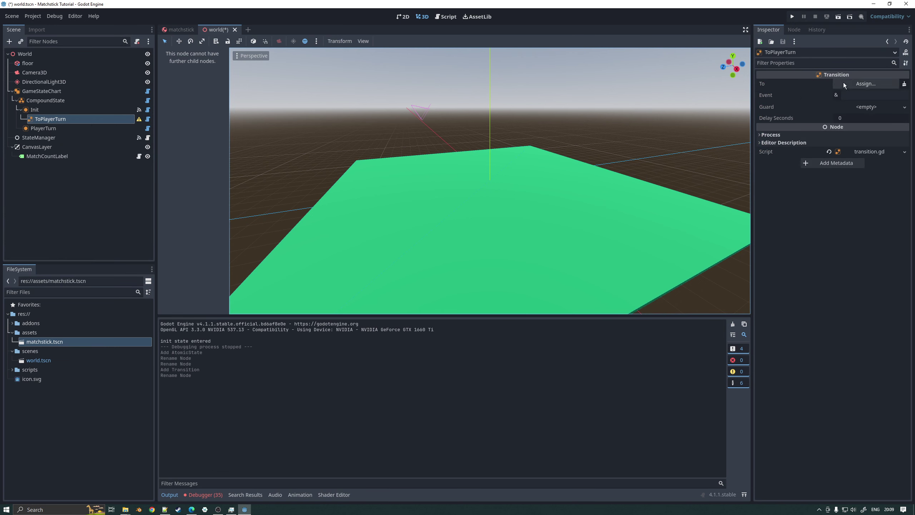
left_click(868, 84)
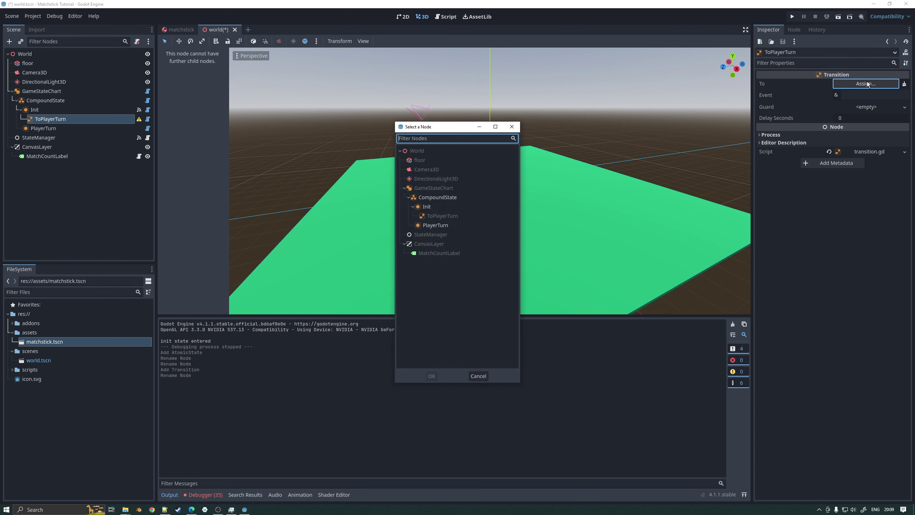
double_click(434, 225)
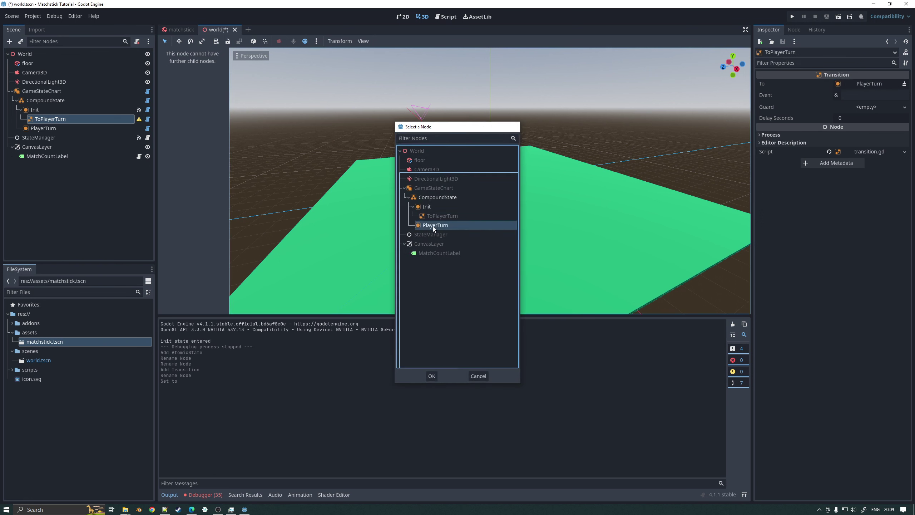
left_click(854, 95)
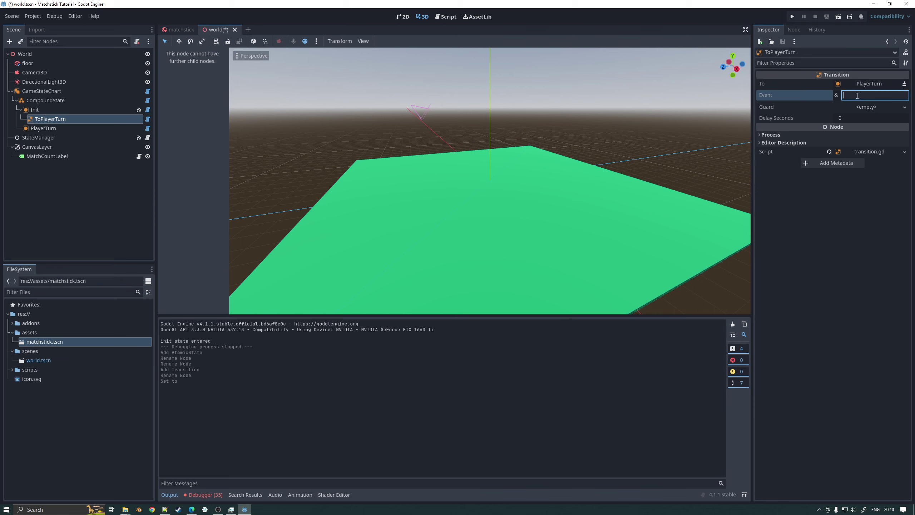
type("to_pla")
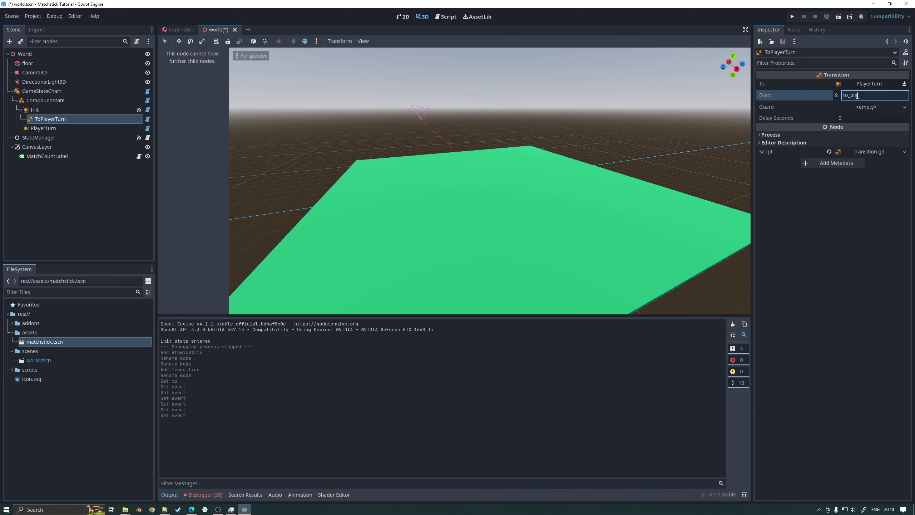
type("yer_turn")
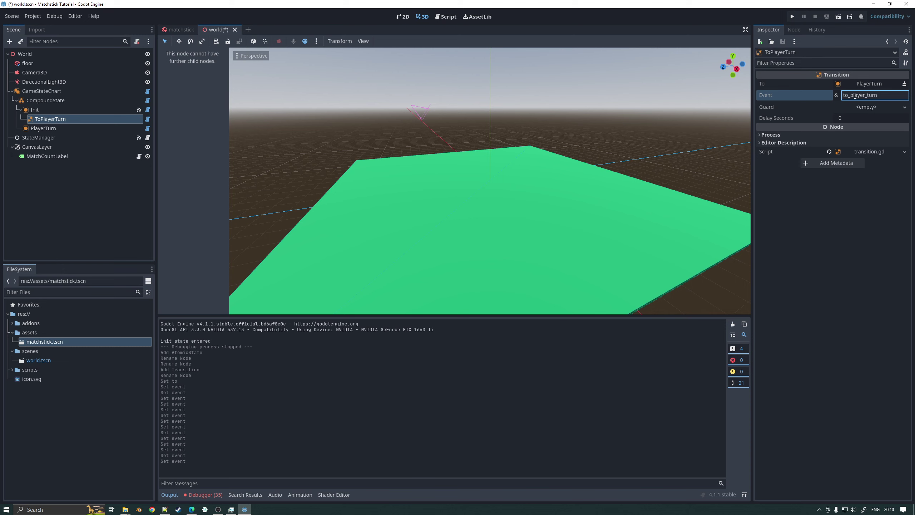
key("ctrl+s")
- Connect PlayerTurn's state_entered signal to a new handler on StateManager
left_click(66, 131)
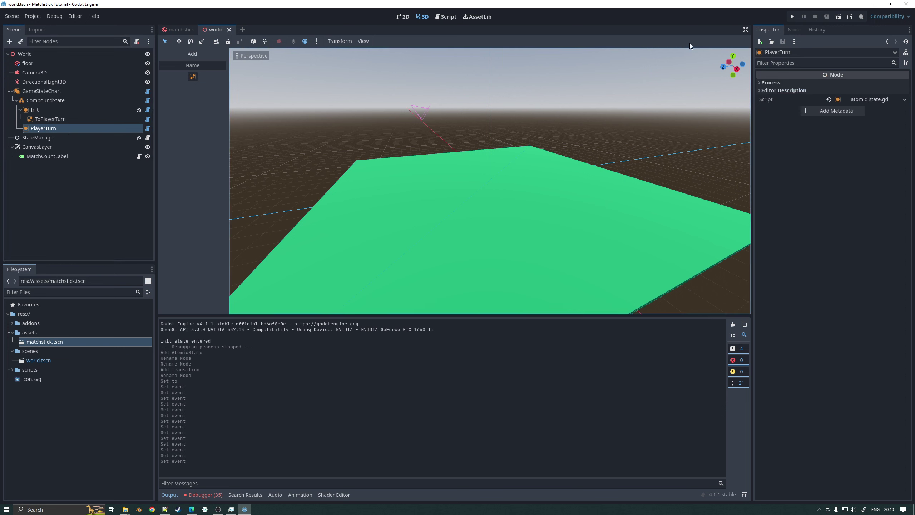
left_click(794, 30)
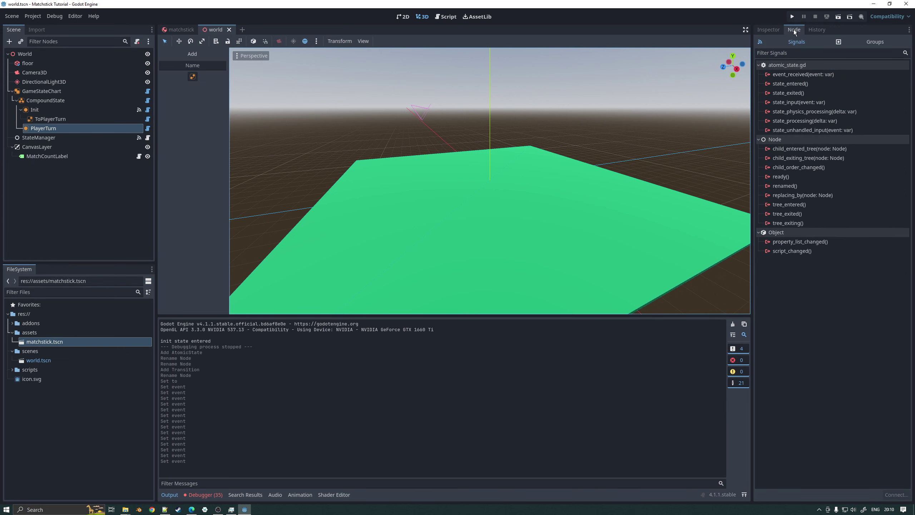
left_click(790, 85)
right_click(790, 82)
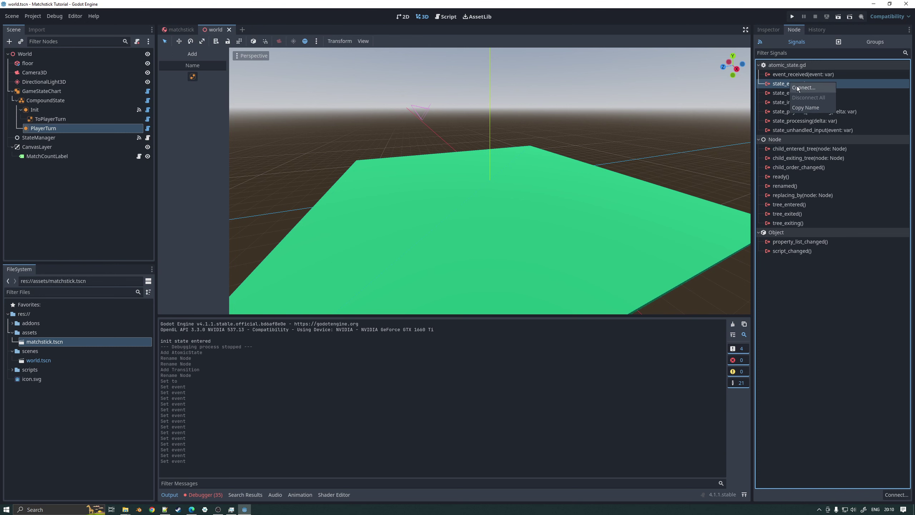
left_click(798, 88)
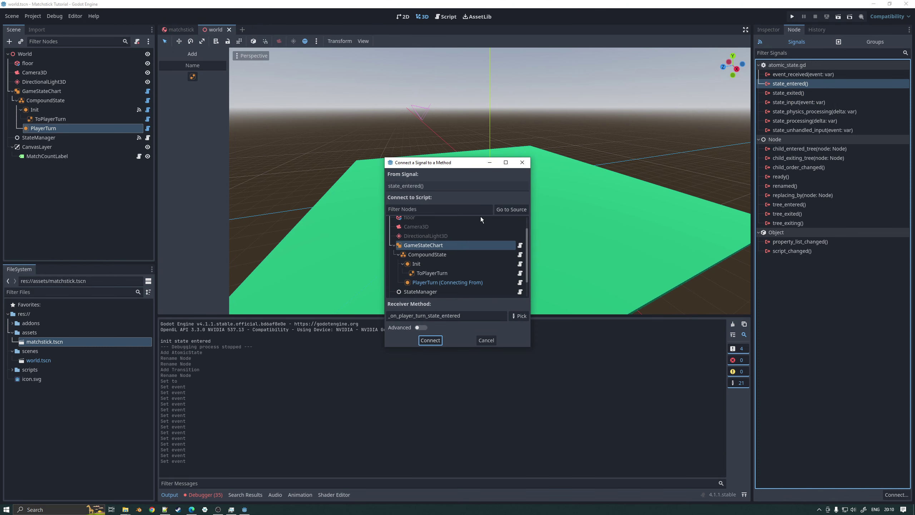
left_click(427, 292)
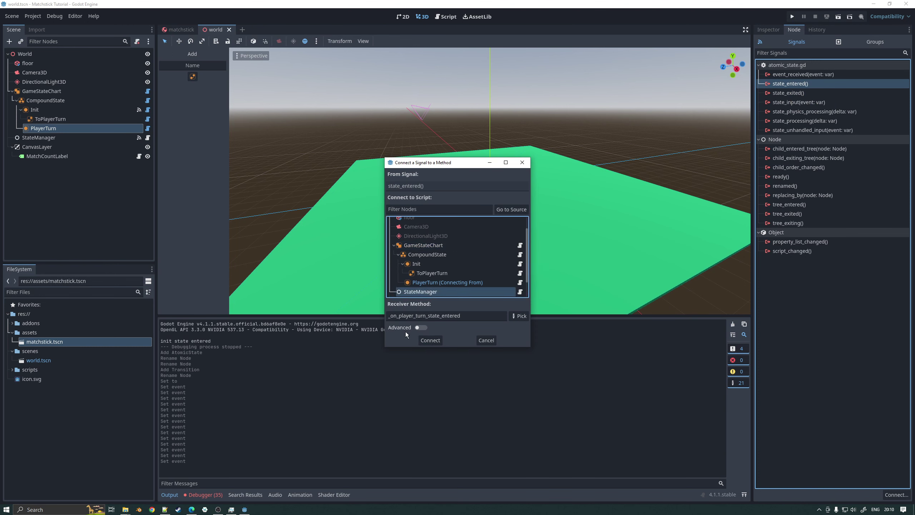
left_click(430, 340)
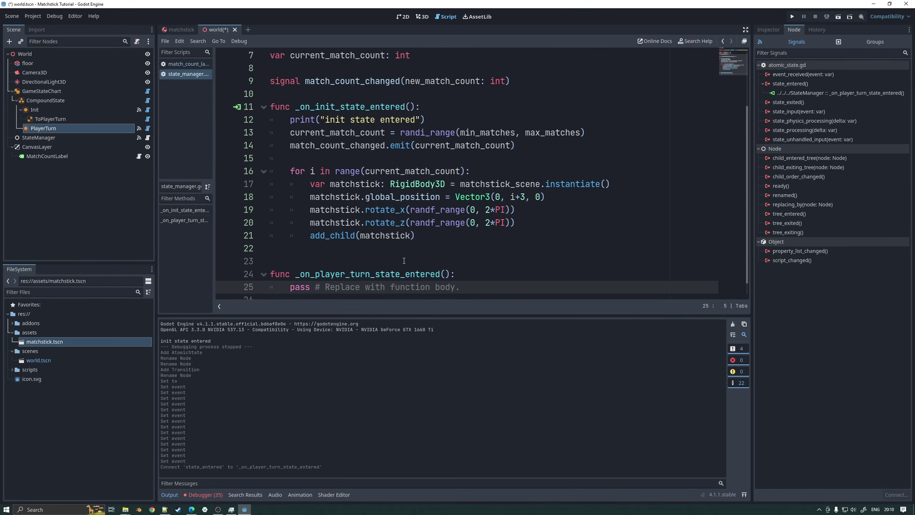
- Replace the handler's pass with print("player turn state entered") and save
key("shift+End")
key("Delete")
type("print(\"")
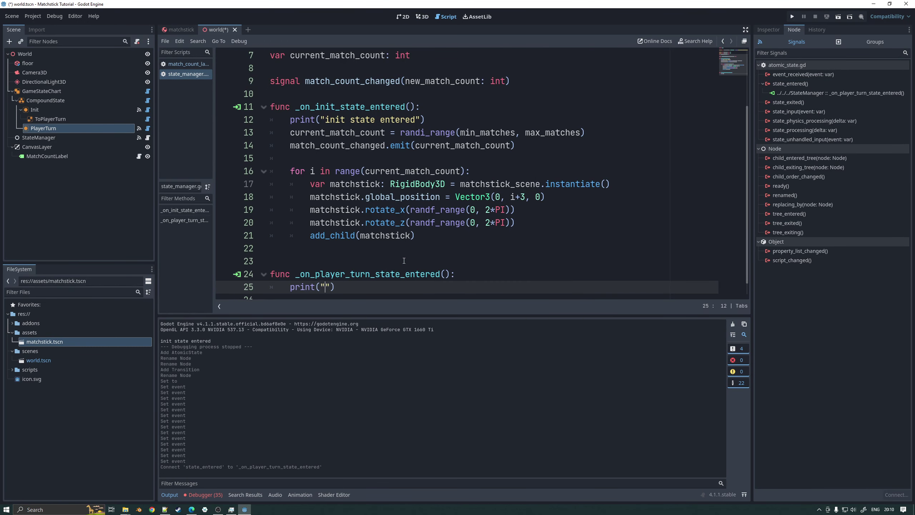
type("player turn")
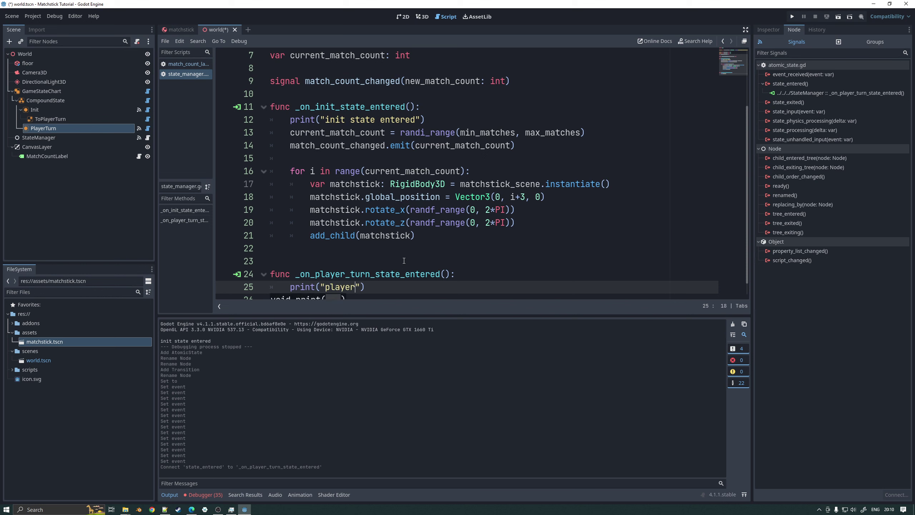
type(" state entre")
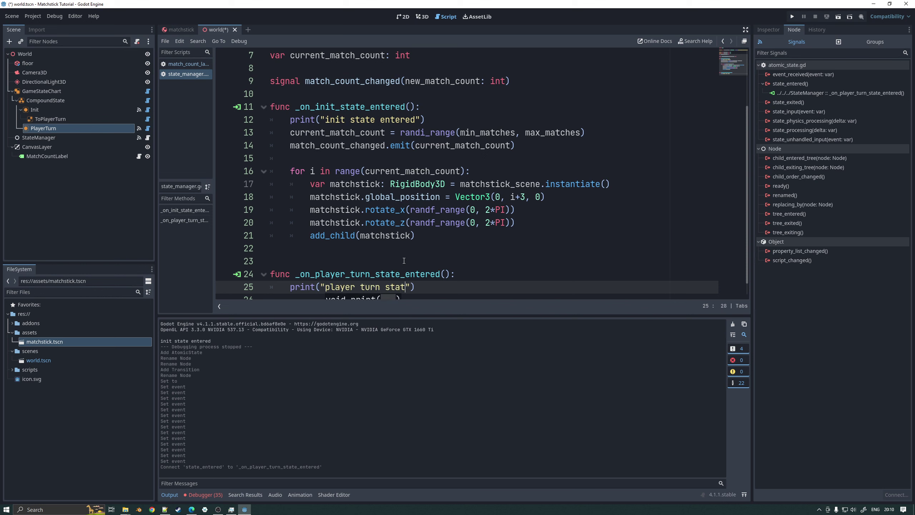
key("BackSpace")
key("BackSpace")
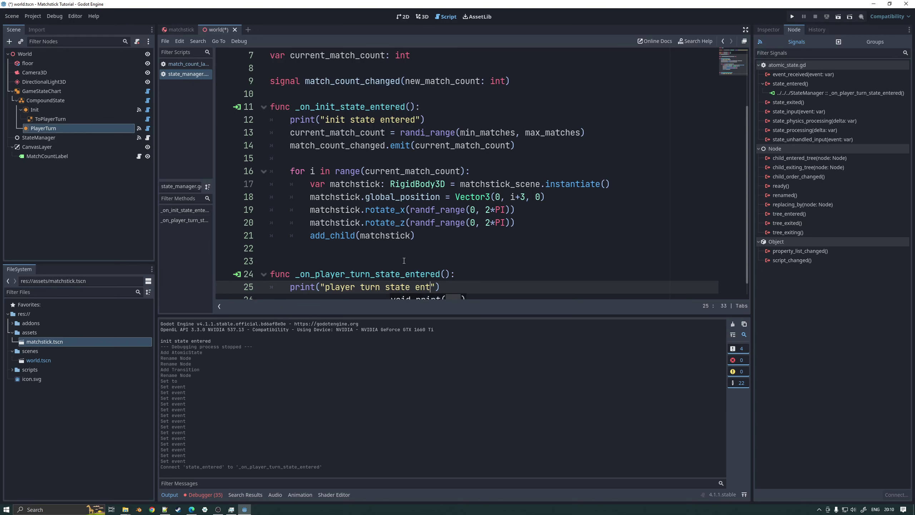
type("ered")
key("End")
key("ctrl+s")
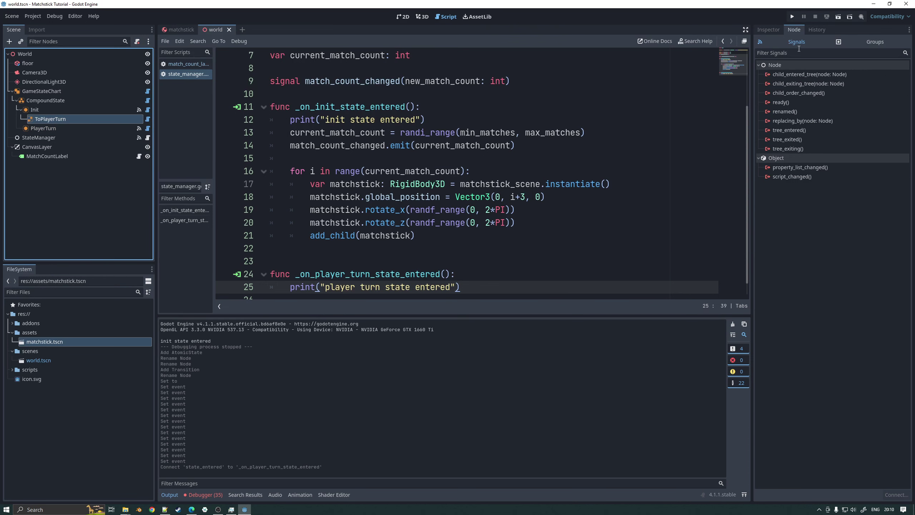
left_click(768, 30)
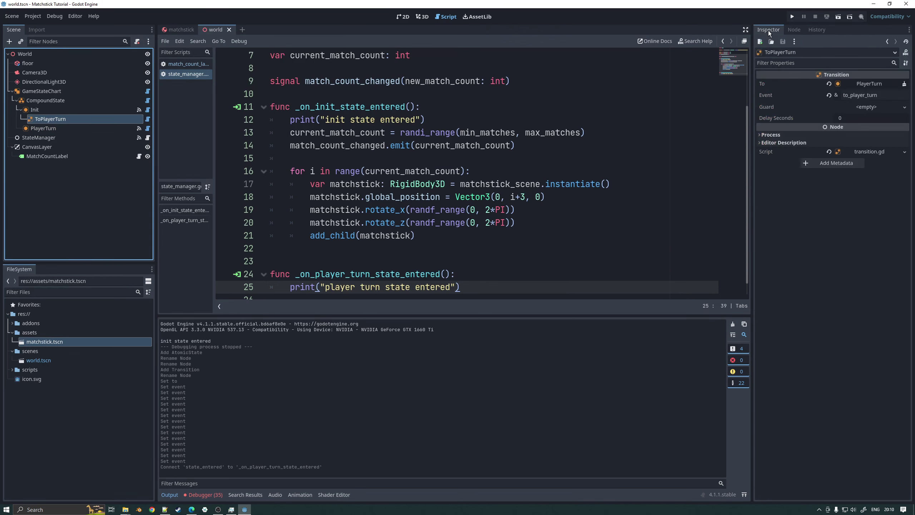
- Run and close the game, then review the 34 is_inside_tree errors in the Debugger's Errors tab
left_click(792, 16)
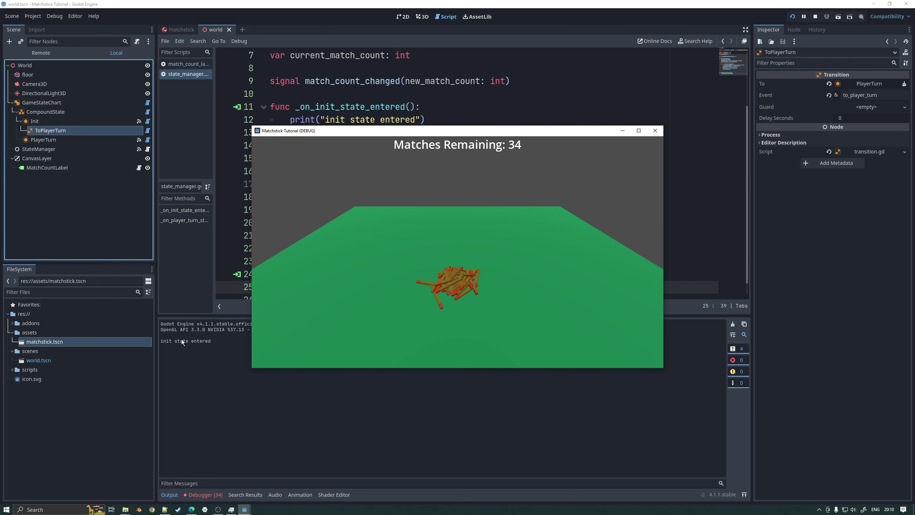
left_click(655, 130)
left_click(206, 495)
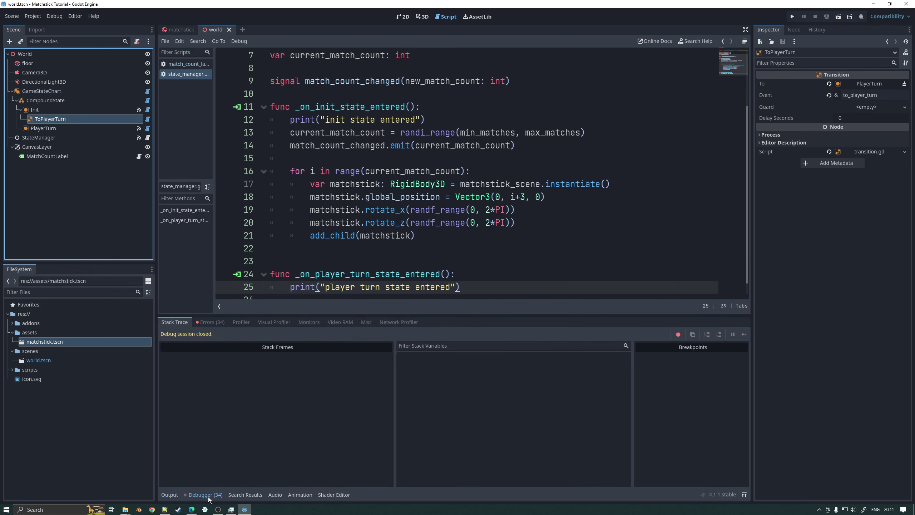
left_click(214, 323)
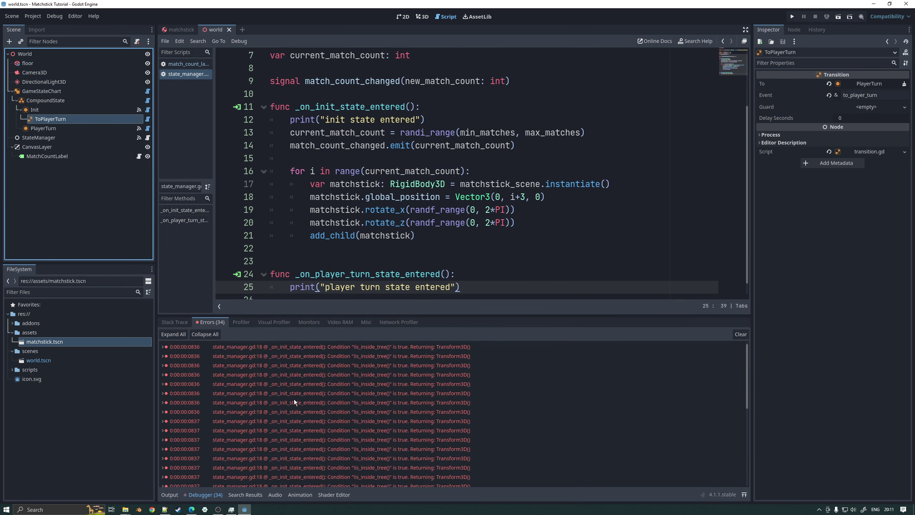
scroll(293, 398, "down", 5)
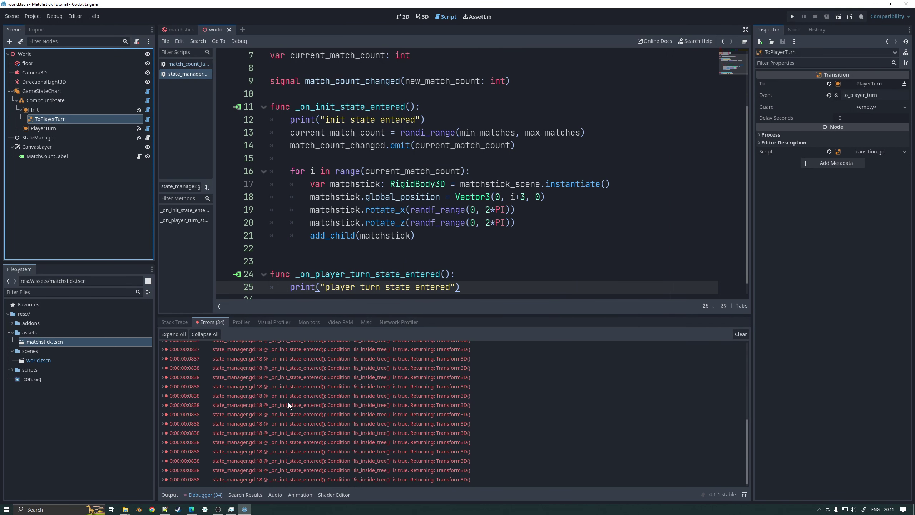
scroll(288, 403, "up", 5)
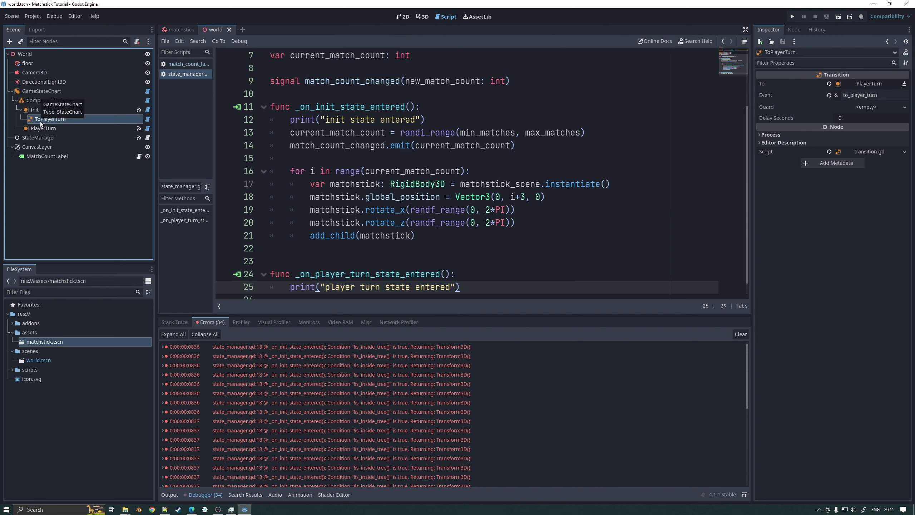
left_click(35, 136)
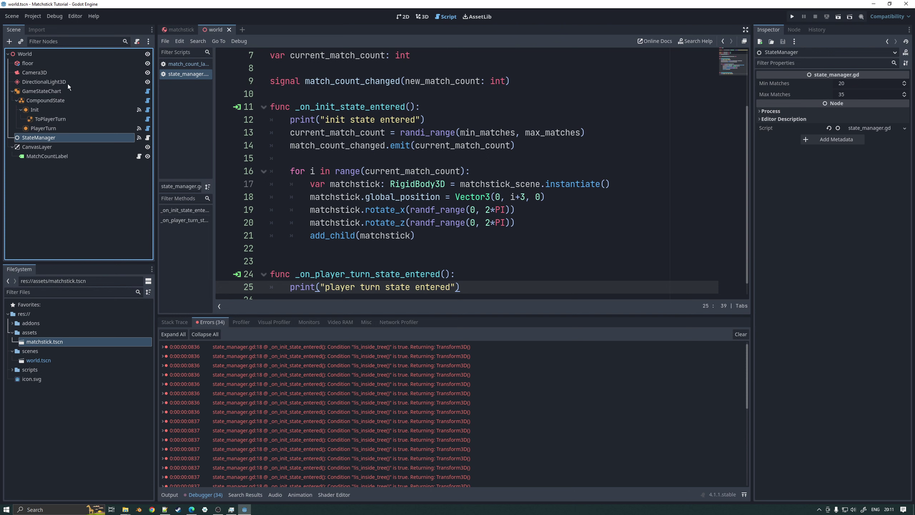
- Move StateManager to be World's first child, above floor
left_click_drag(42, 116, 45, 113)
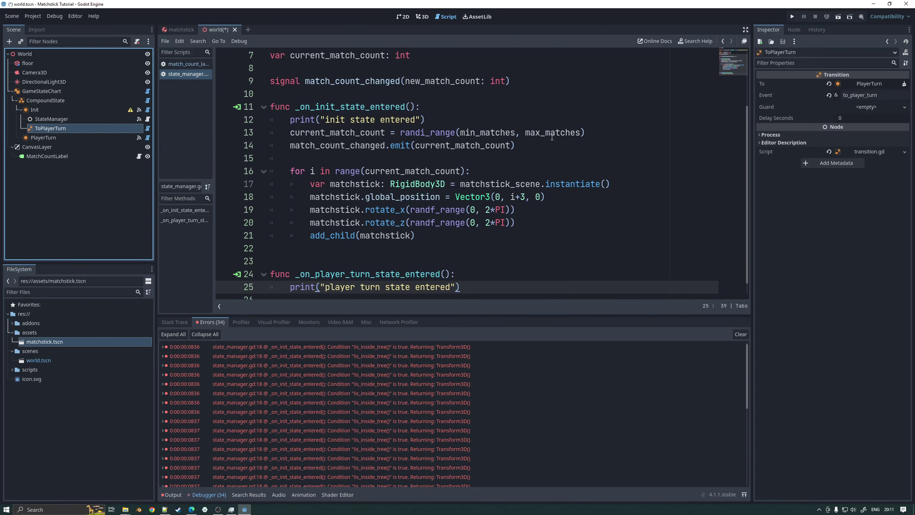
left_click(359, 183)
left_click(50, 137)
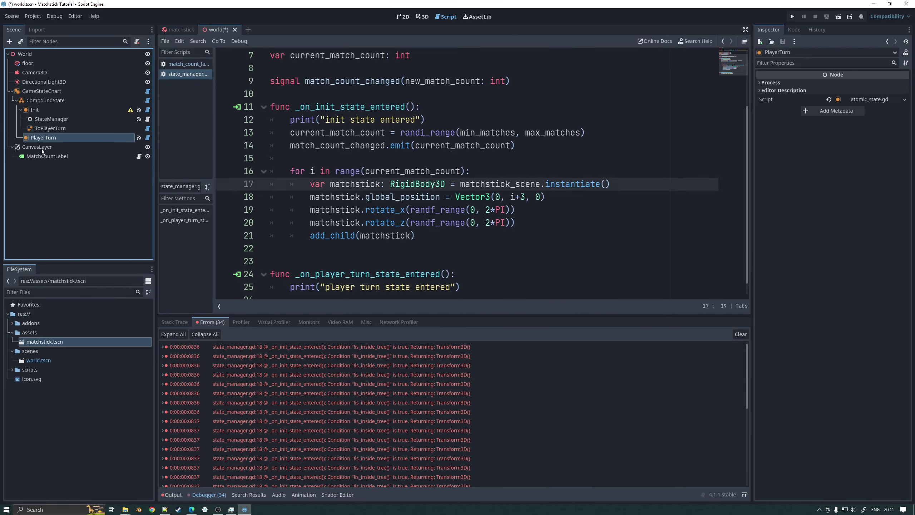
left_click_drag(53, 119, 40, 60)
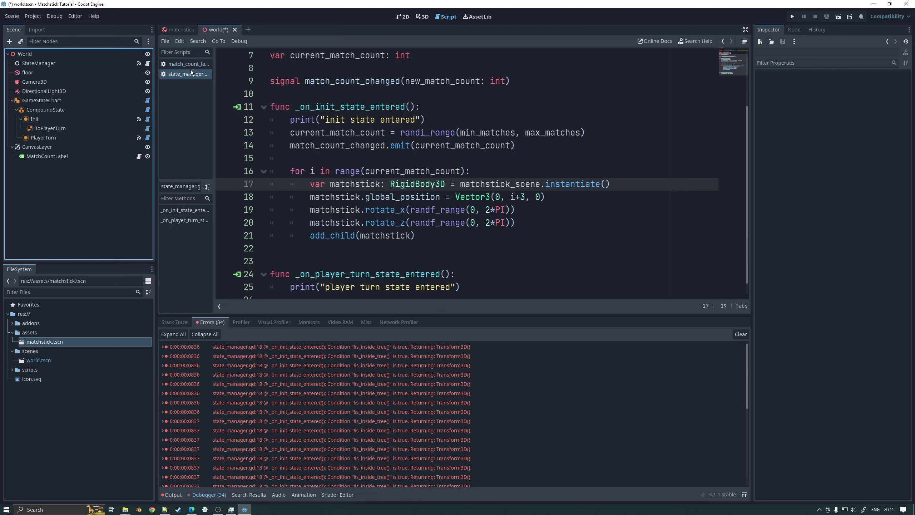
- Rerun the game, which now starts with 35 matches, then close it
left_click(792, 16)
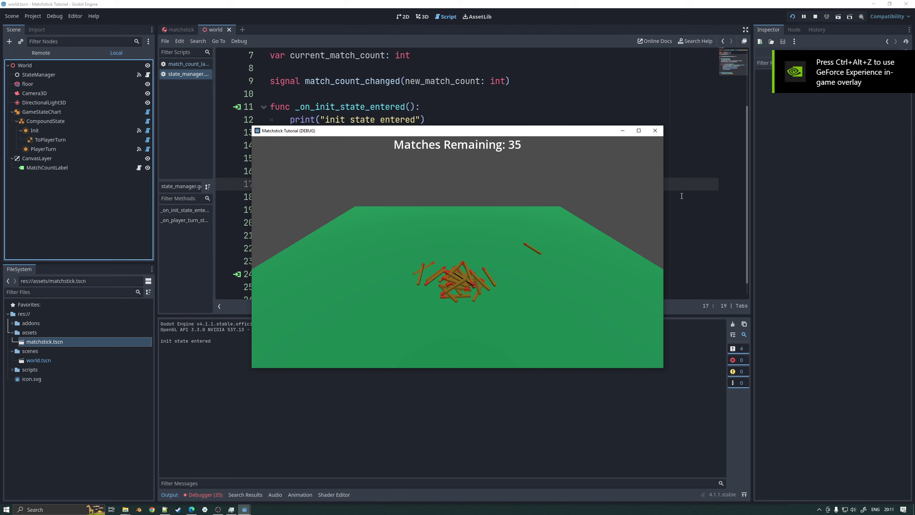
left_click(655, 130)
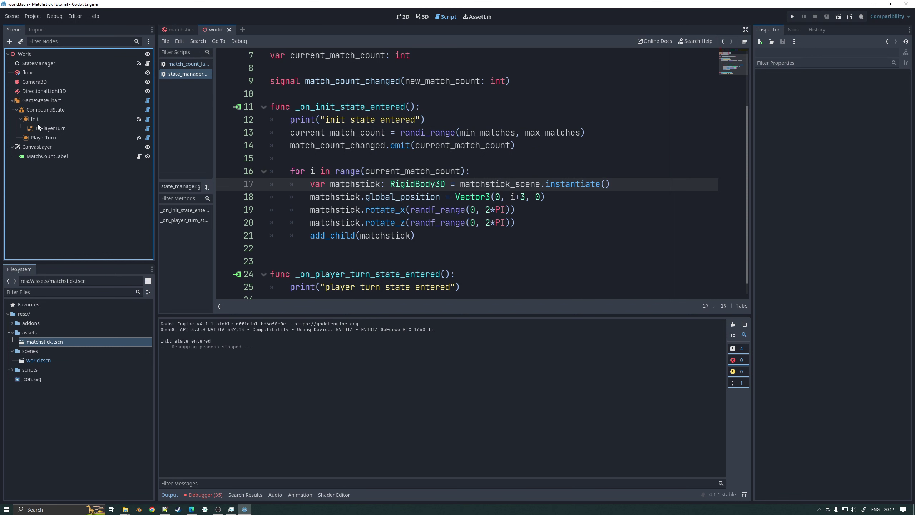
left_click(31, 137)
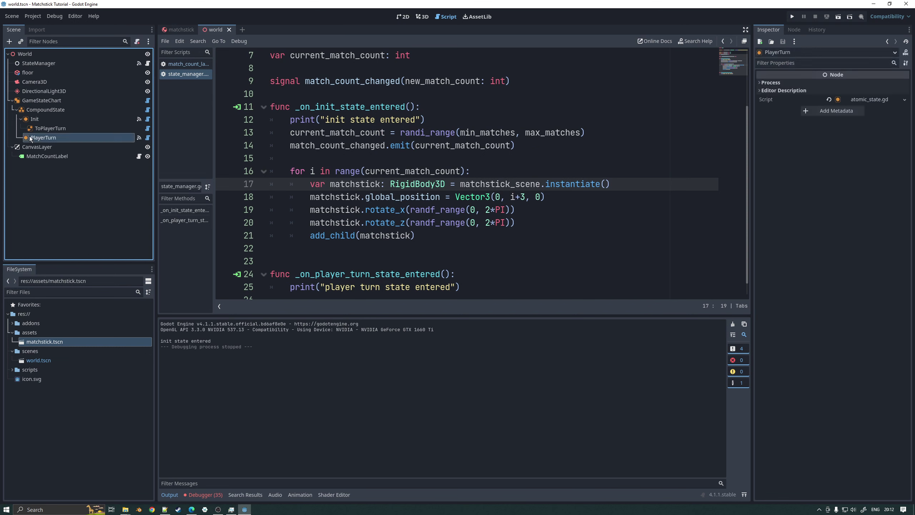
left_click(51, 129)
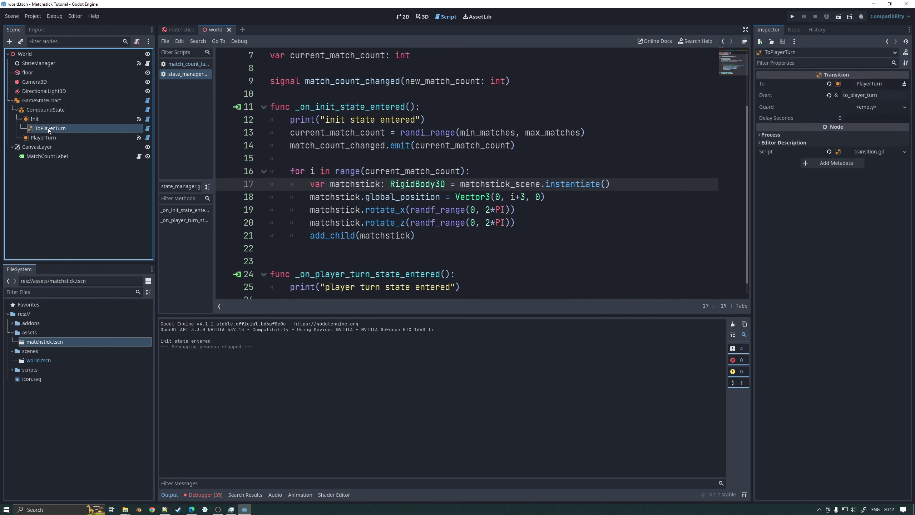
- Add a blank line after the matchstick loop in state_manager.gd
left_click(429, 236)
key("Return")
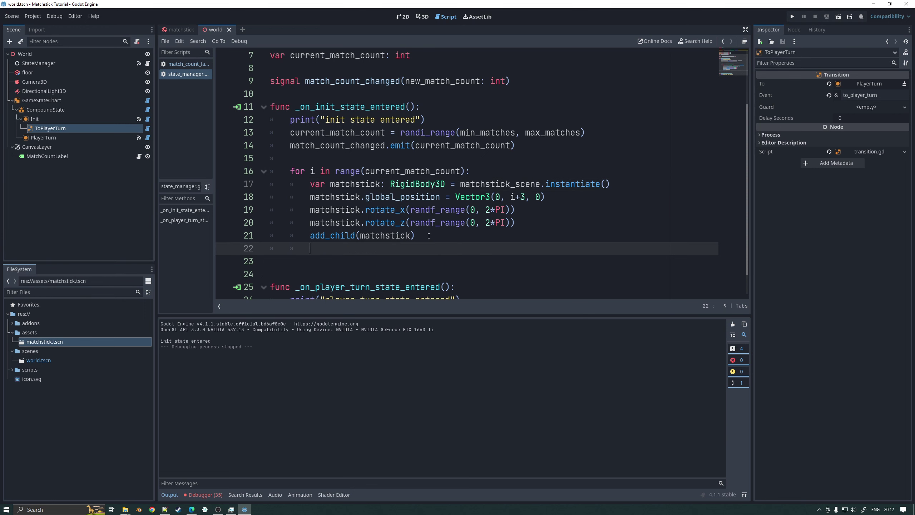
key("Return")
key("BackSpace")
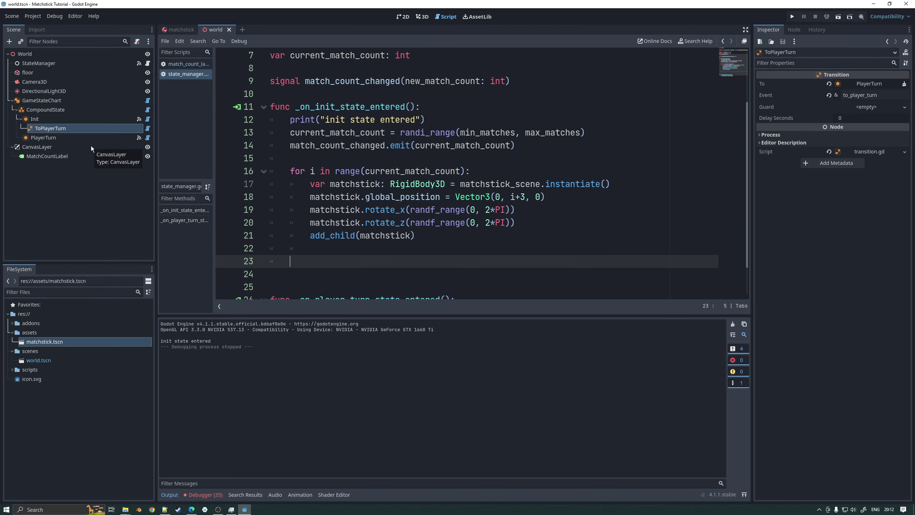
left_click(535, 79)
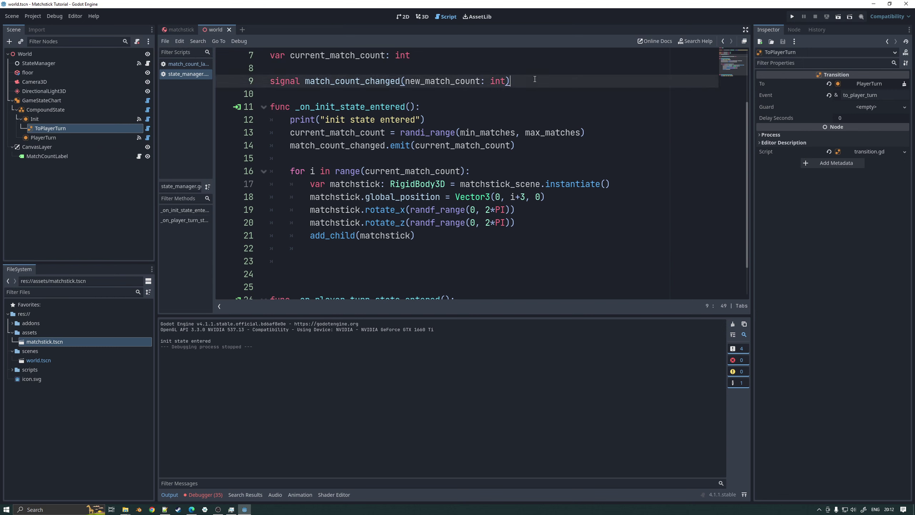
key("Return")
type("var")
key("BackSpace")
key("BackSpace")
key("BackSpace")
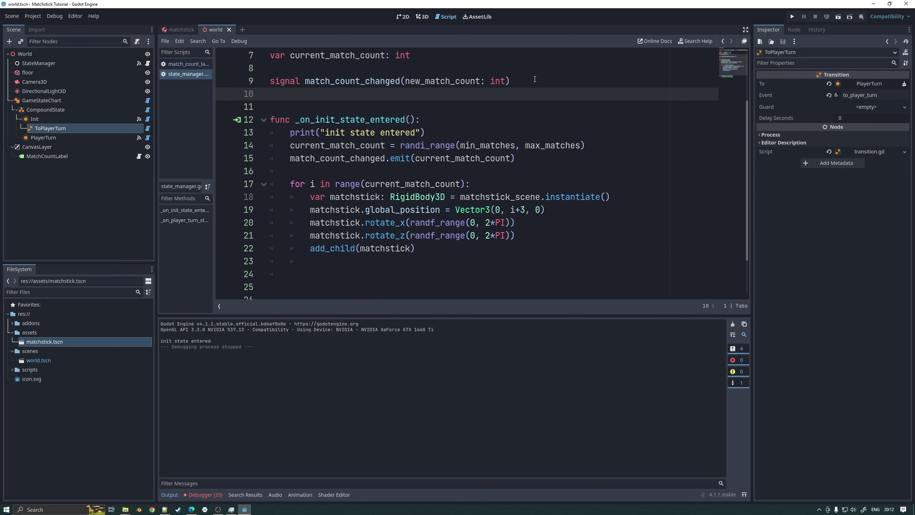
type("@onready var")
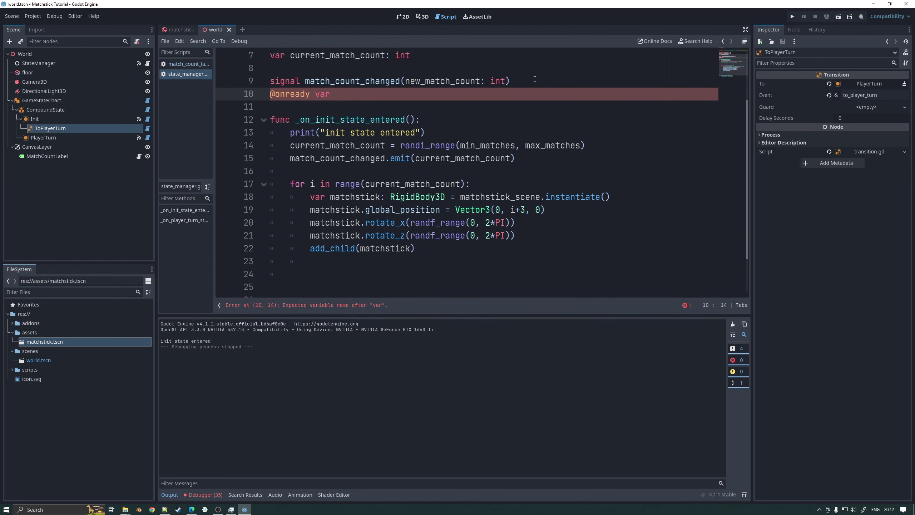
type("game_state_chart = ")
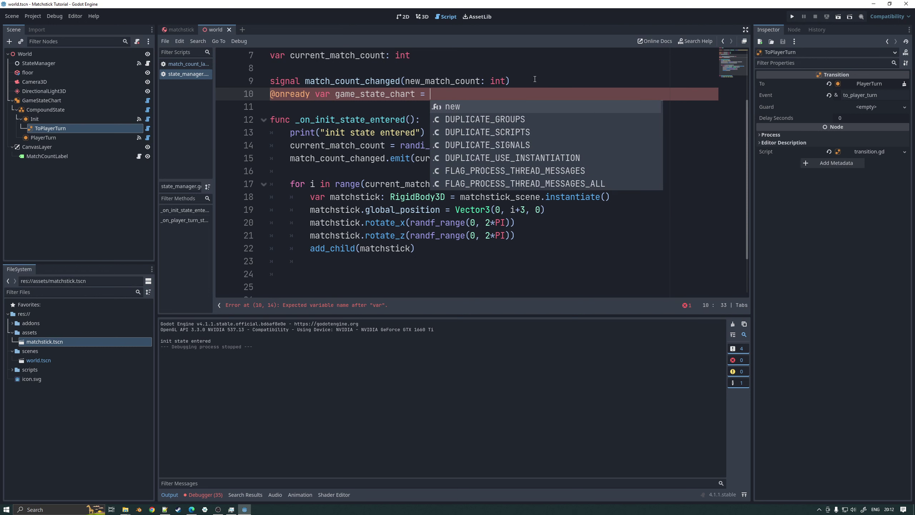
type("$")
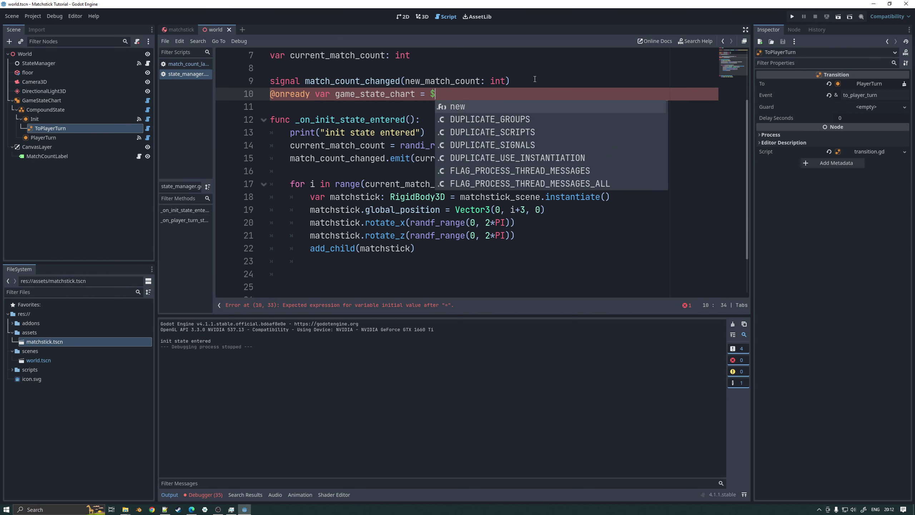
type("g")
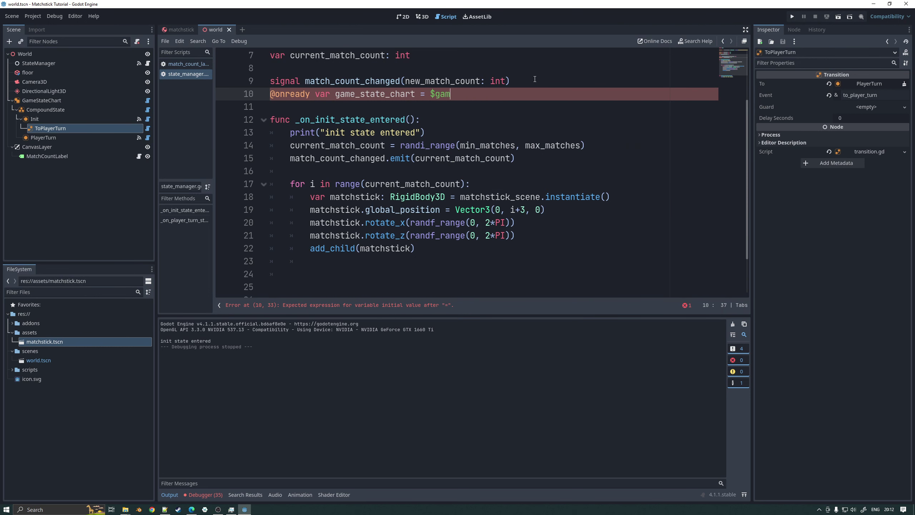
key("BackSpace")
type("../")
- Replace the unfinished line 10 by dragging GameStateChart in to reference $"../GameStateChart"
left_click(523, 103)
triple_click(479, 95)
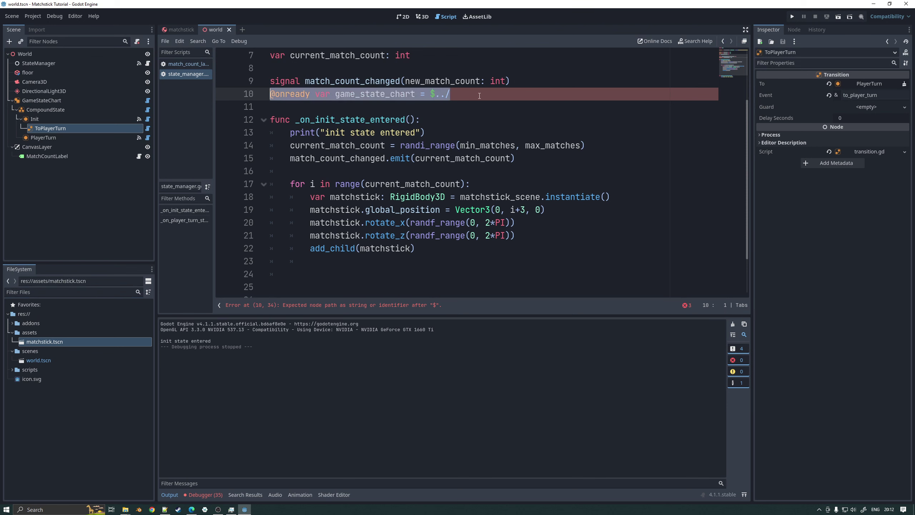
key("BackSpace")
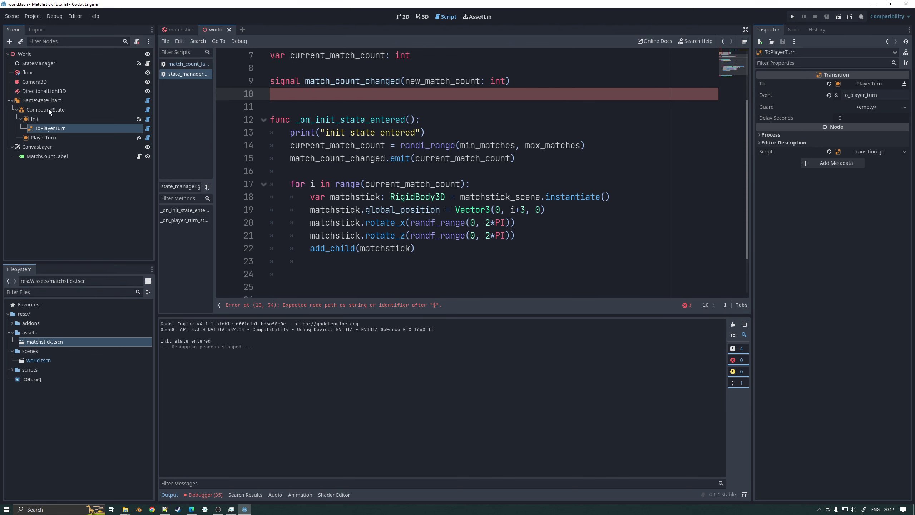
left_click(45, 100)
left_click_drag(45, 101, 326, 100)
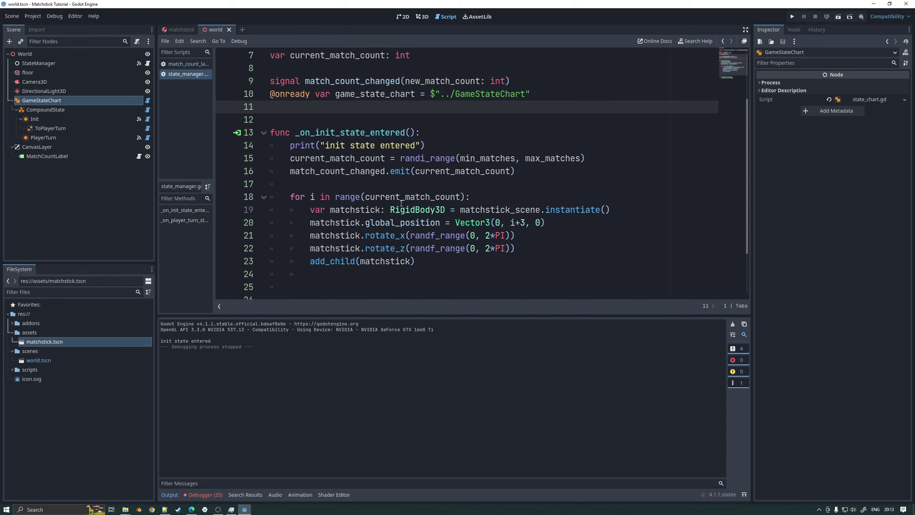
- Add game_state_chart.send_event("") on a new line after add_child(matchstick)
left_click(433, 258)
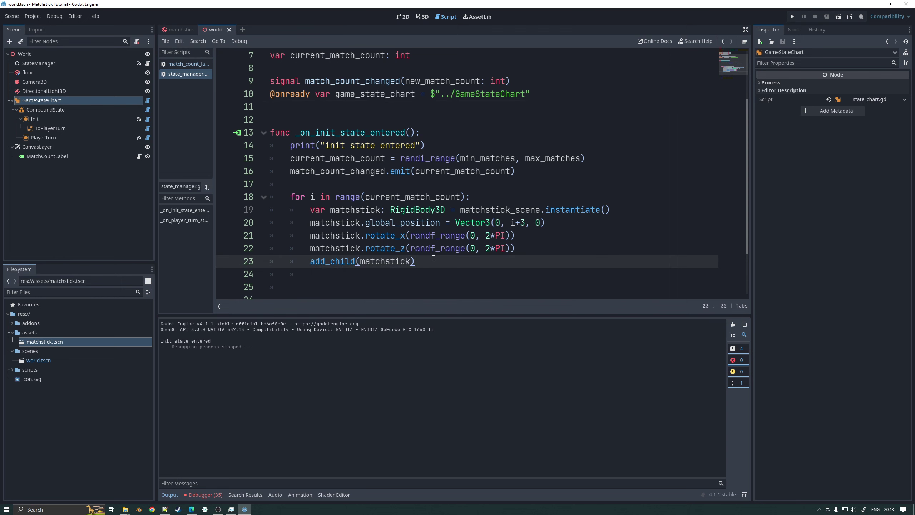
key("Return")
key("BackSpace")
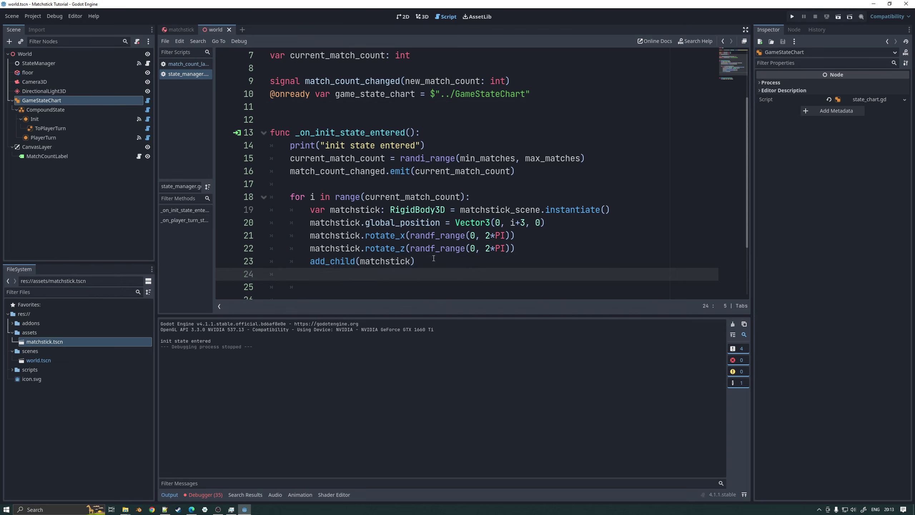
type("game_state_")
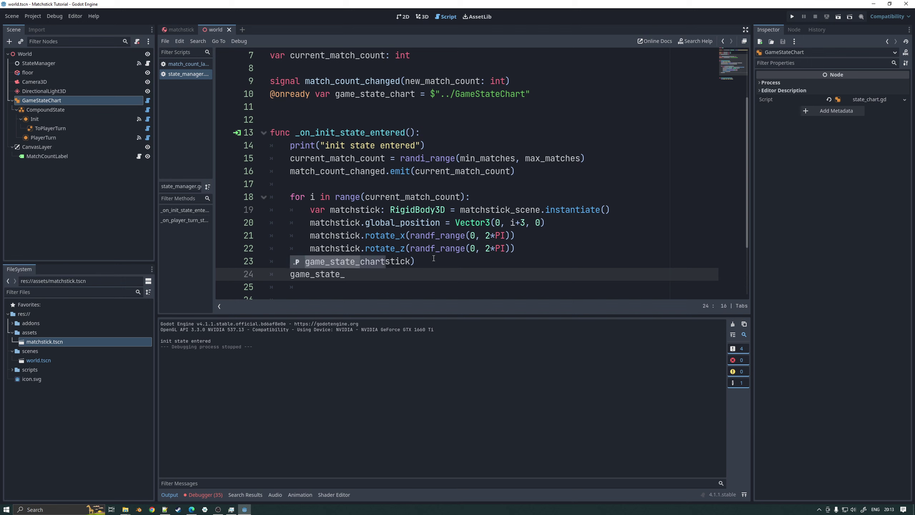
type("chart.")
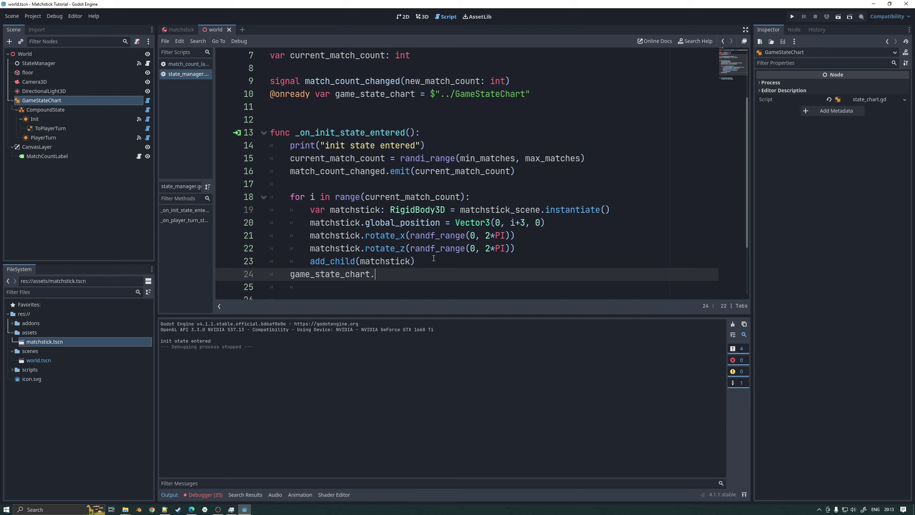
type("s")
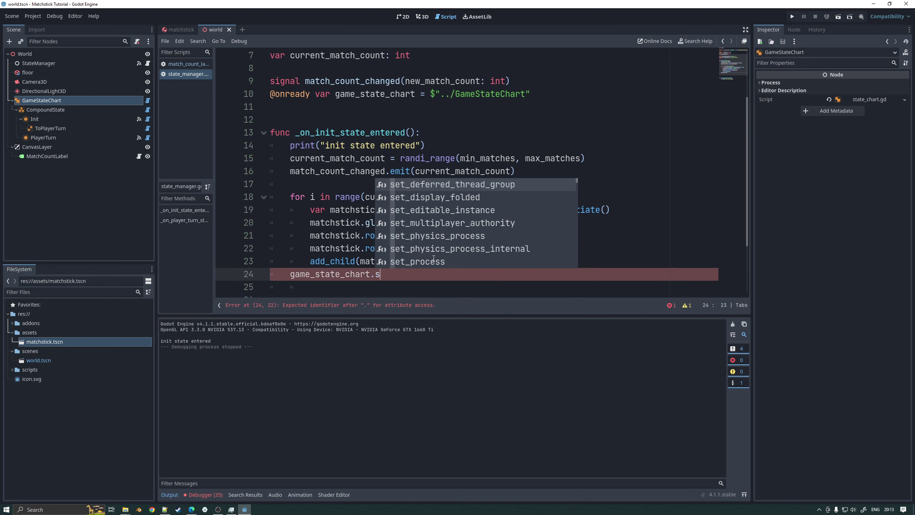
type("ent")
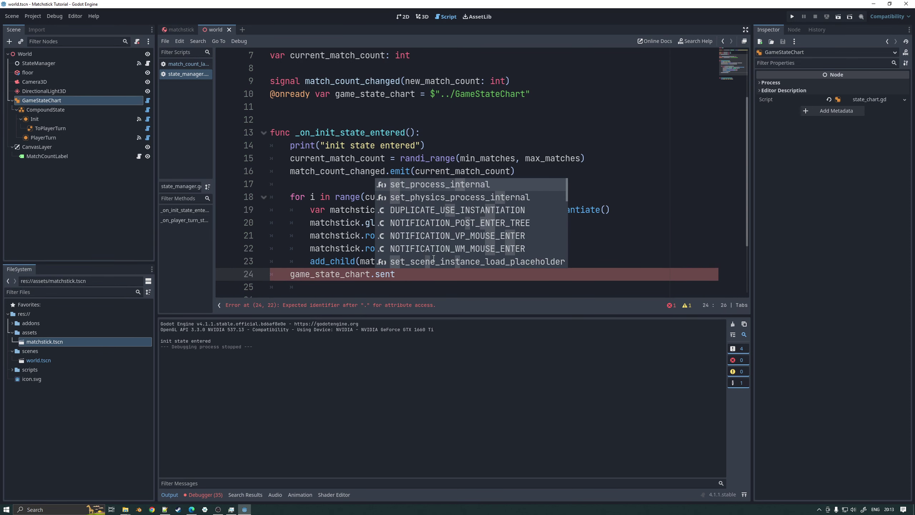
key("BackSpace")
type("d_ev")
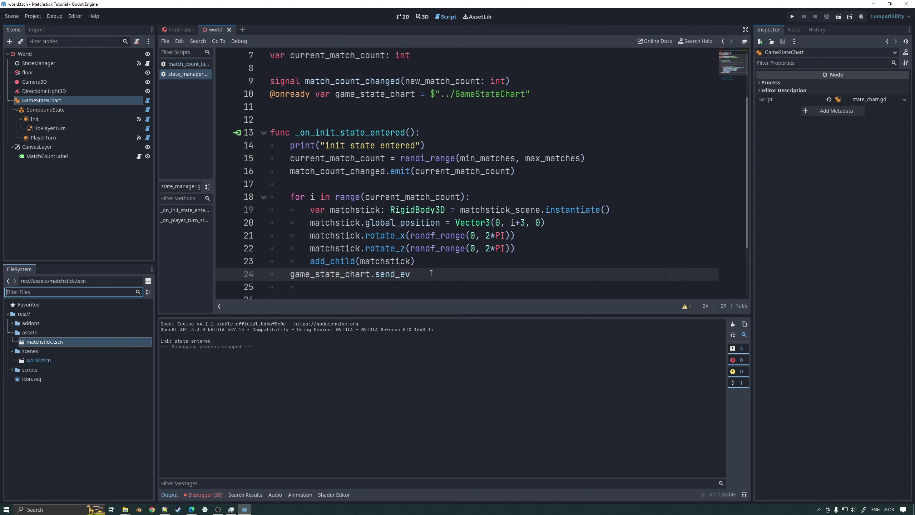
type("ent")
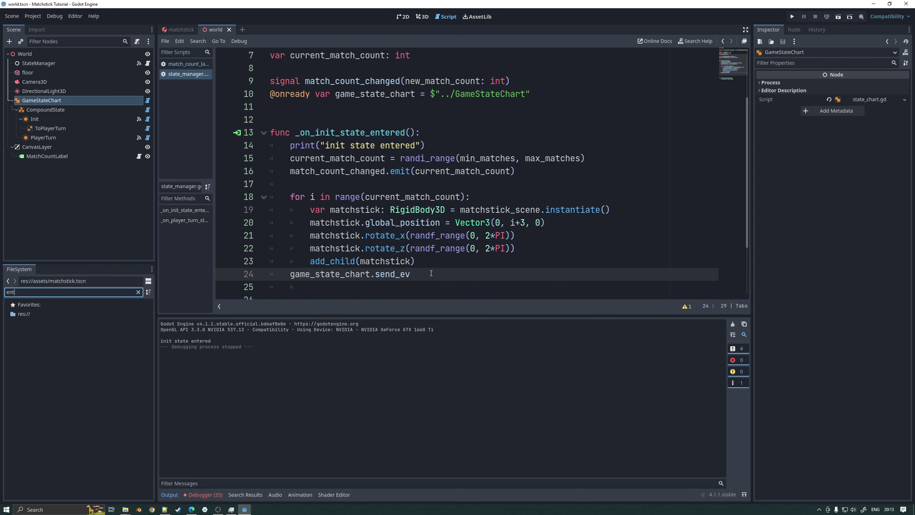
left_click(422, 276)
type("ent(\"\"")
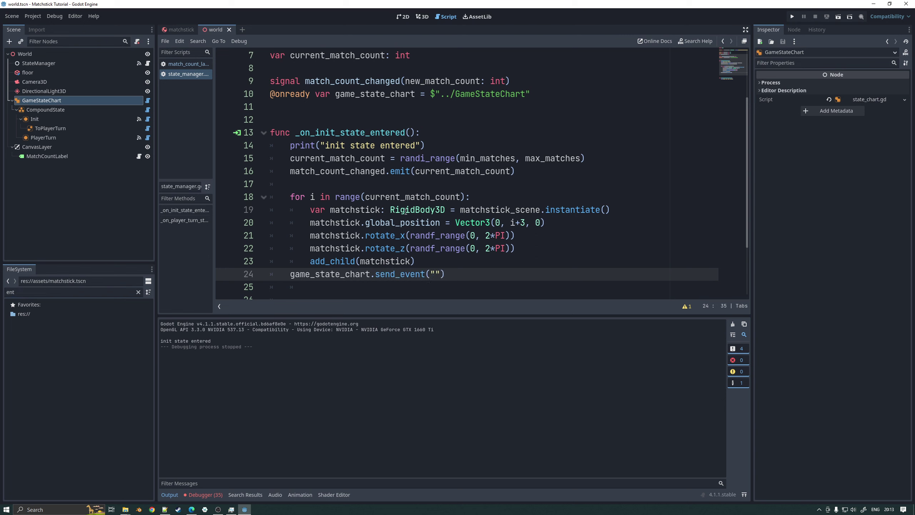
key("ctrl+shift+Return")
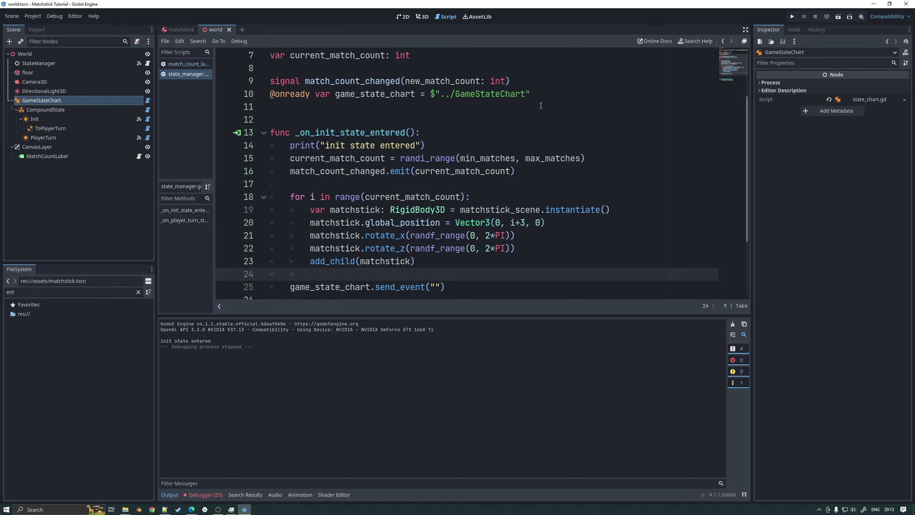
- Copy to_player_turn from ToPlayerTurn's Event field and paste it inside the send_event quotes
left_click(56, 128)
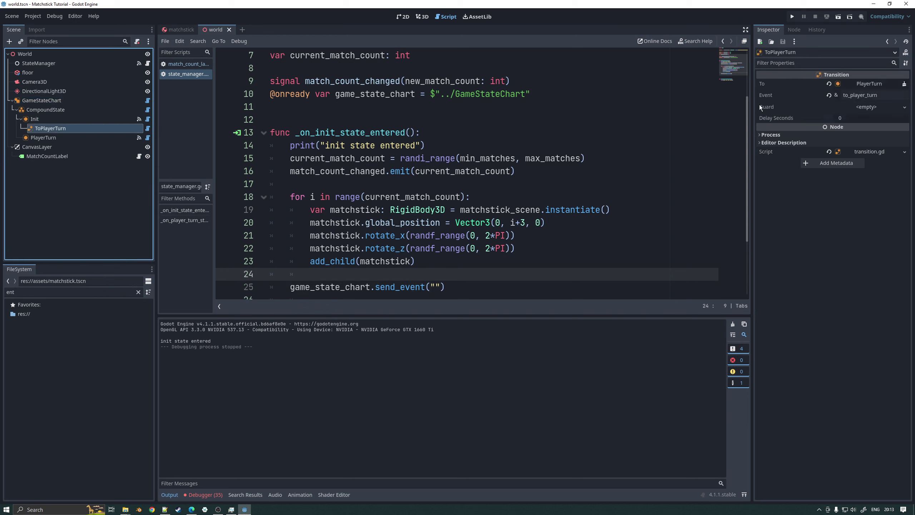
left_click(878, 95)
left_click_drag(884, 95, 816, 96)
key("ctrl+c")
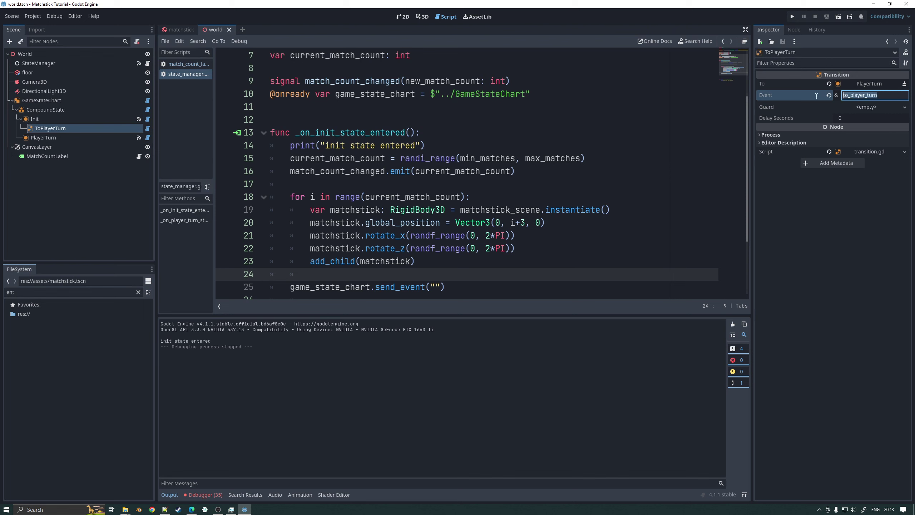
left_click(436, 287)
key("ctrl+v")
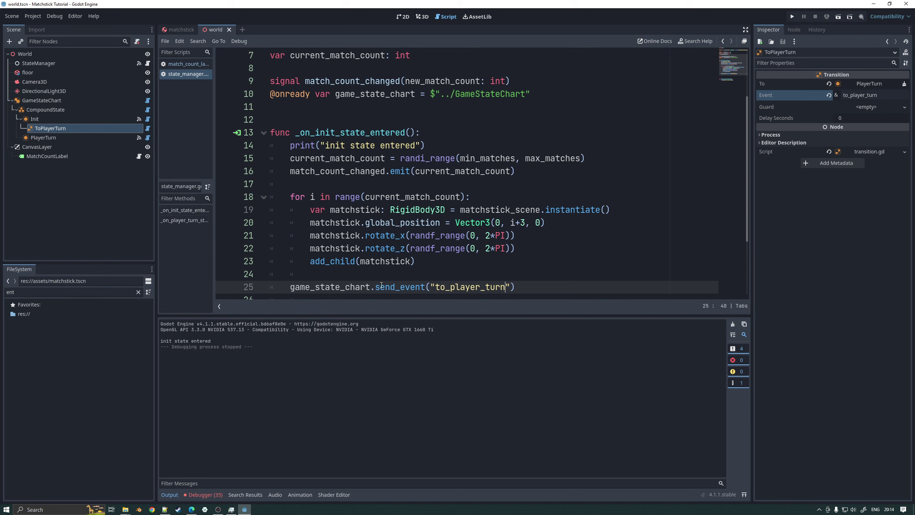
scroll(388, 259, "down", 1)
- Remove the extra blank lines and give game_state_chart the StateChart type hint on line 10
left_click(337, 265)
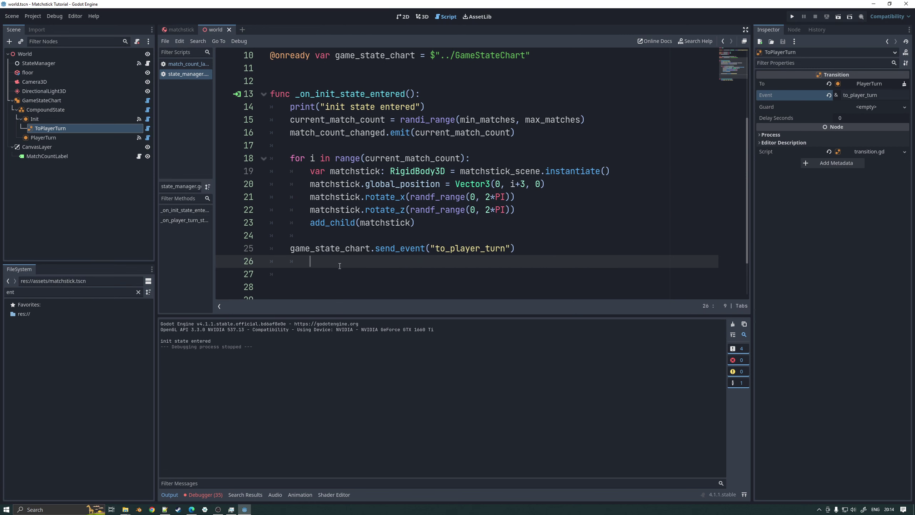
key("shift+Home")
key("BackSpace")
key("Delete")
key("Delete")
key("Delete")
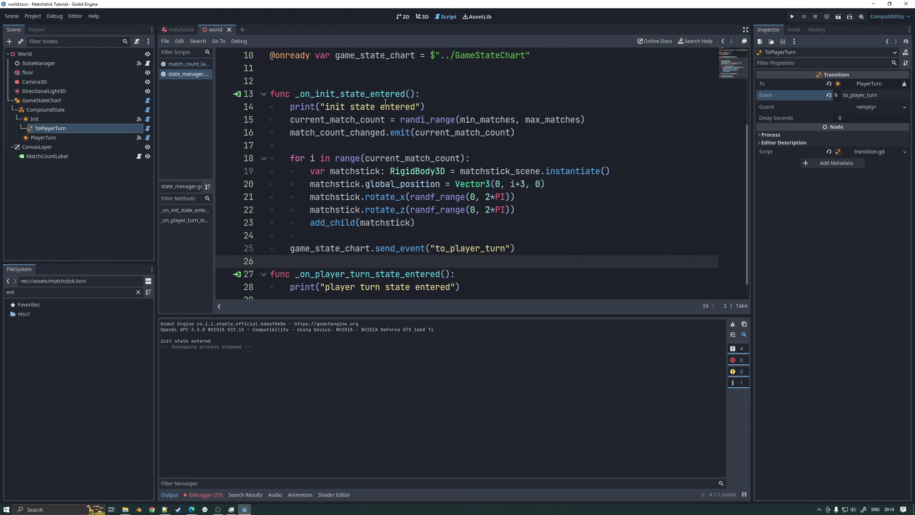
left_click(417, 55)
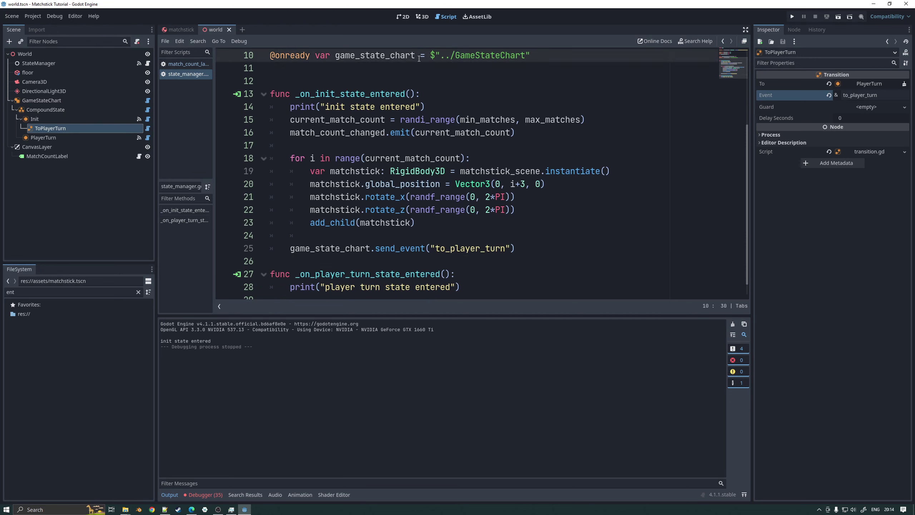
type(":")
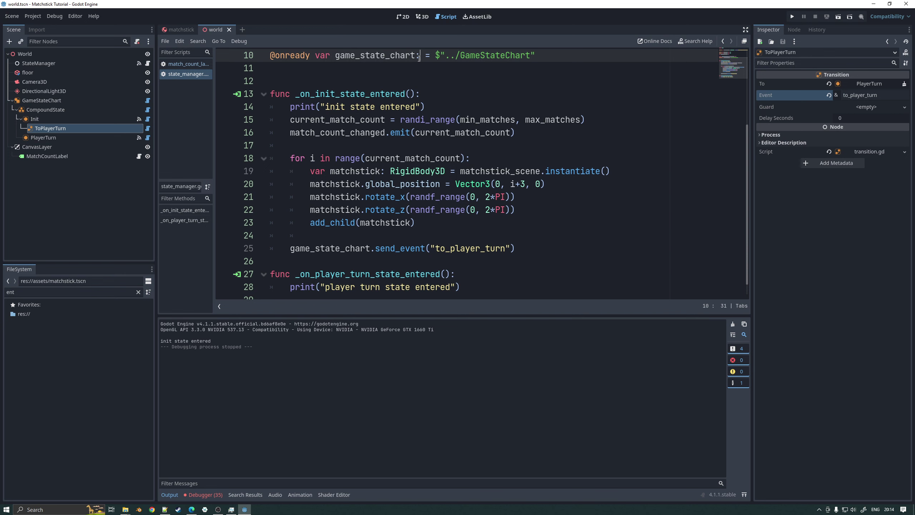
type(" State")
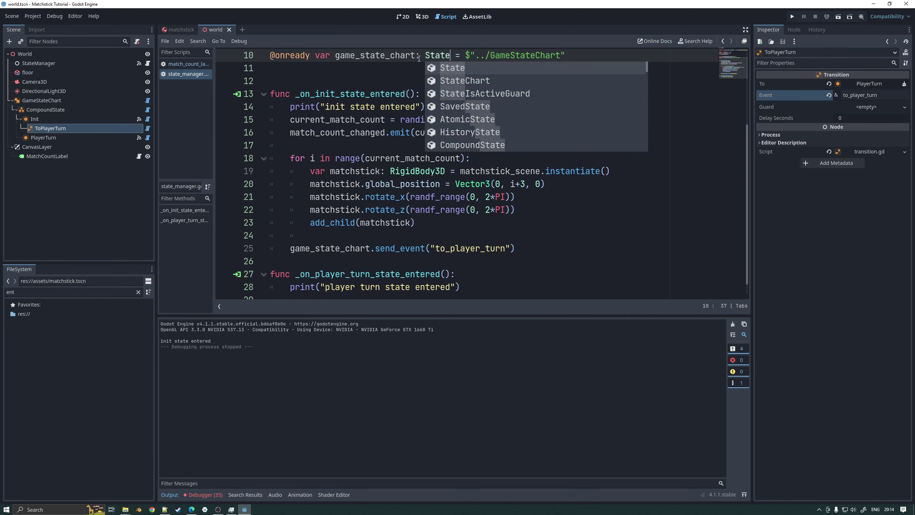
key("Return")
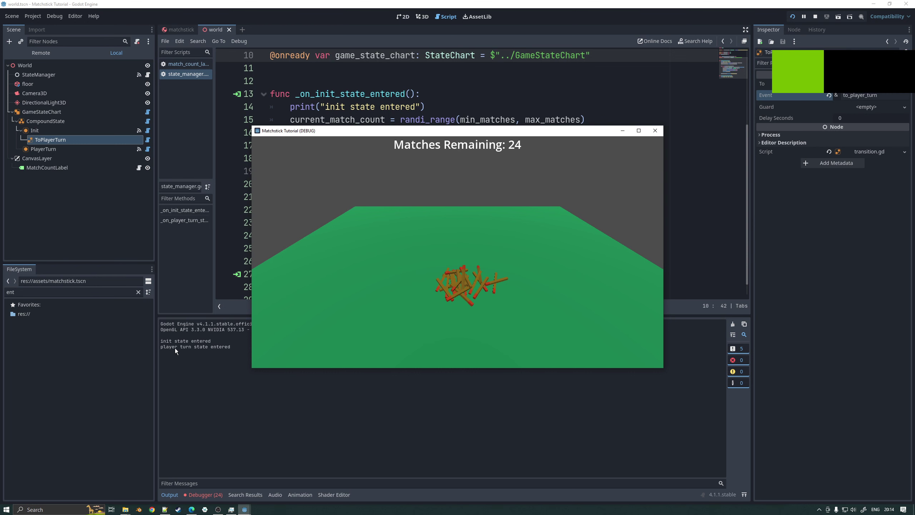
- Close the game, set ToPlayerTurn's Delay Seconds to 3, and run the project again
left_click(654, 130)
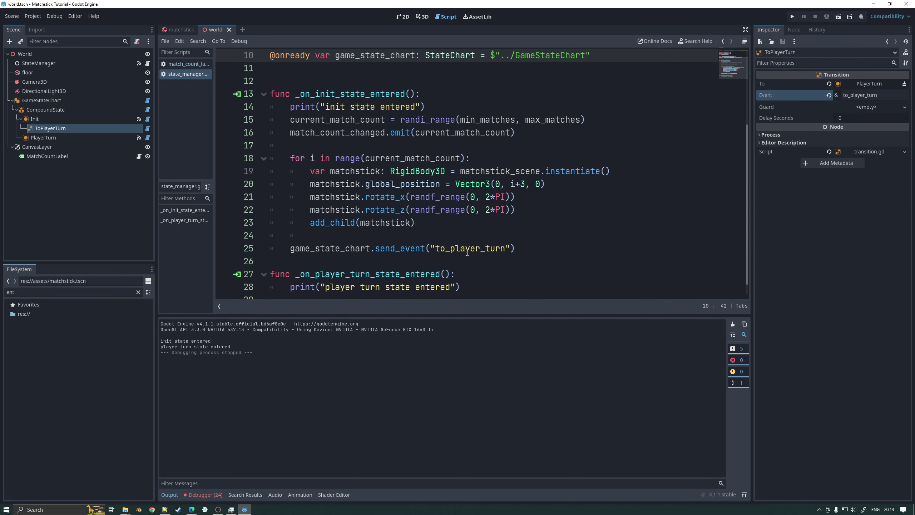
left_click(69, 129)
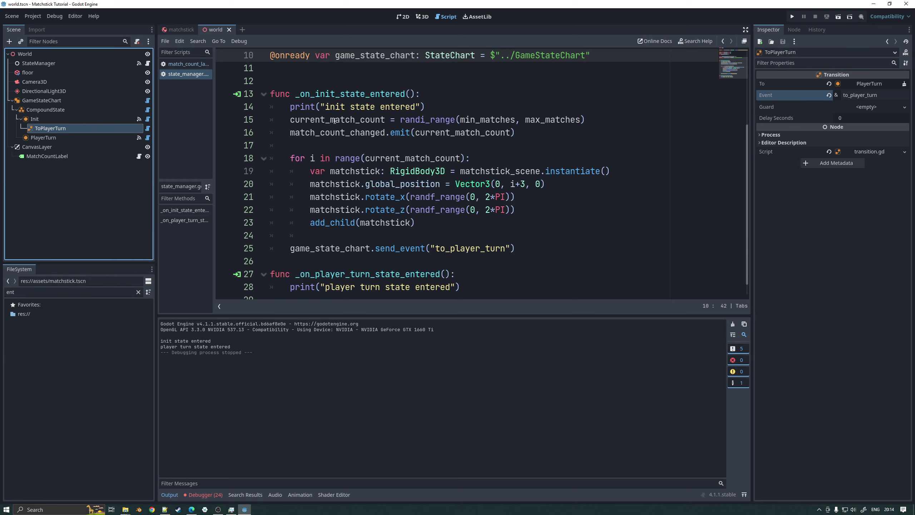
left_click(846, 118)
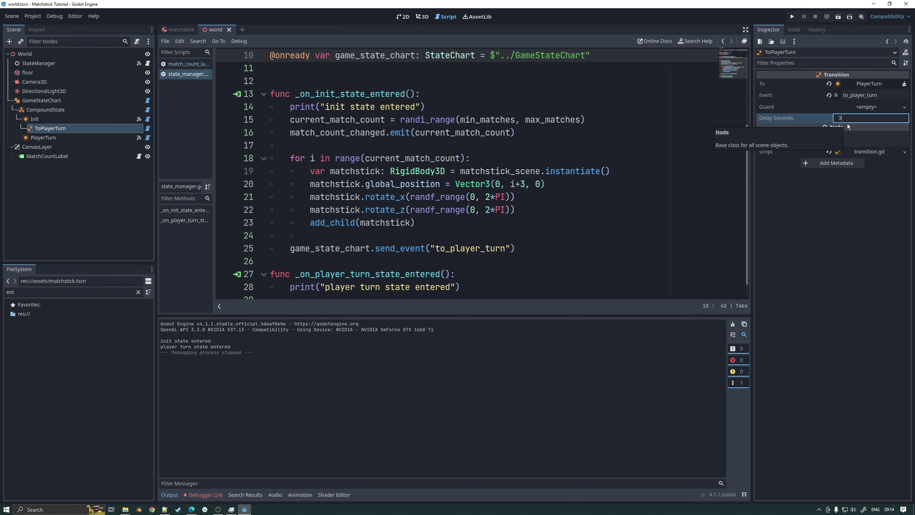
type("3")
key("Return")
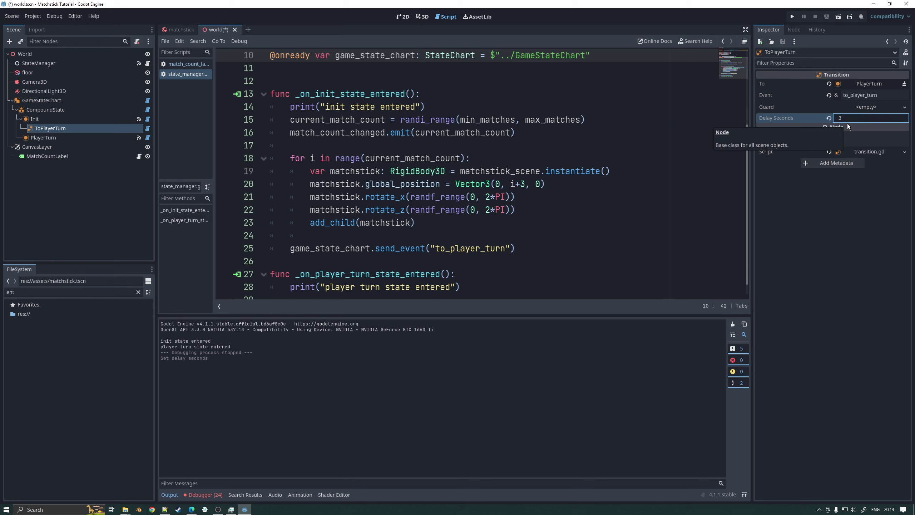
left_click(792, 17)
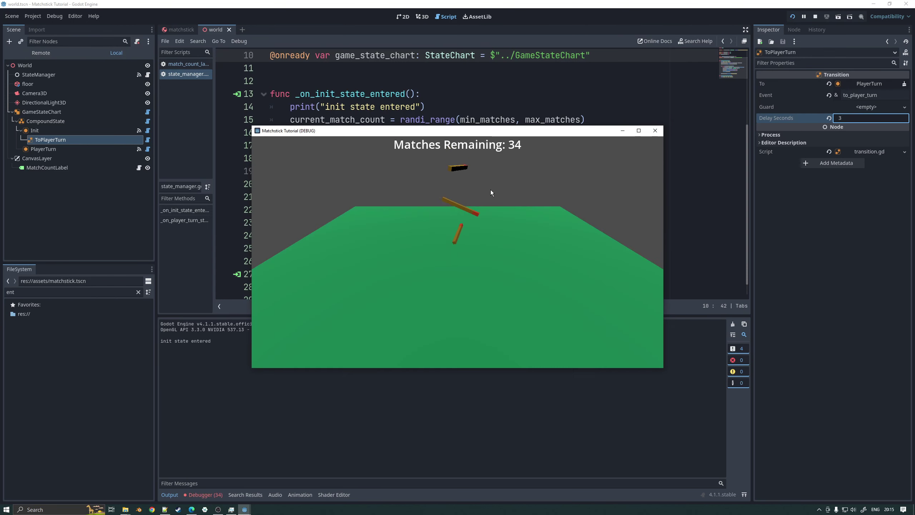